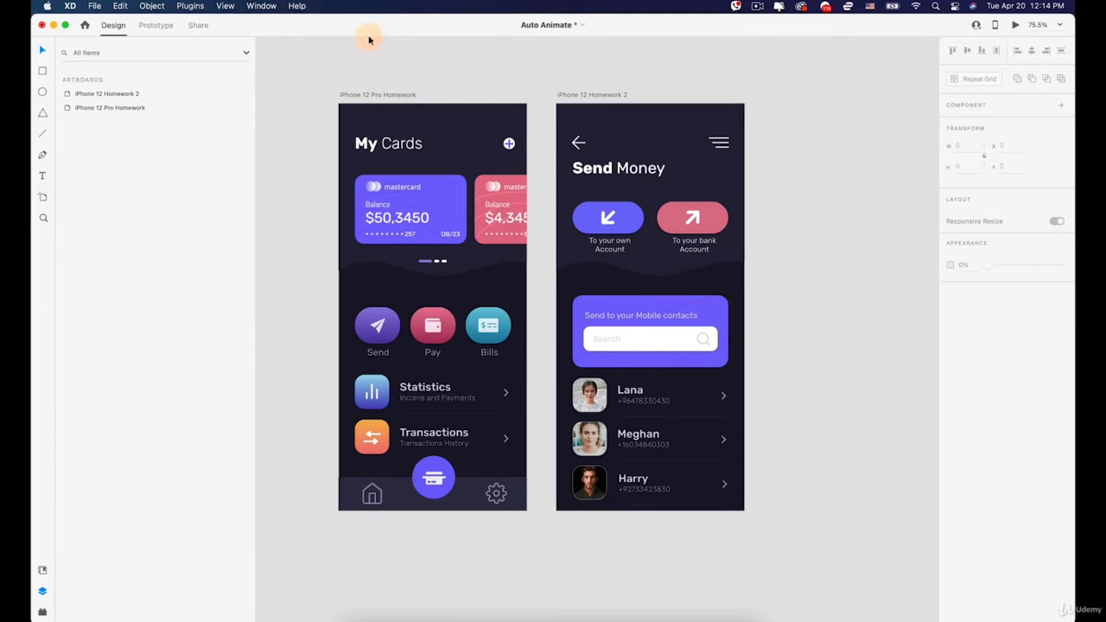
Switch the document to Prototype mode.
click(157, 26)
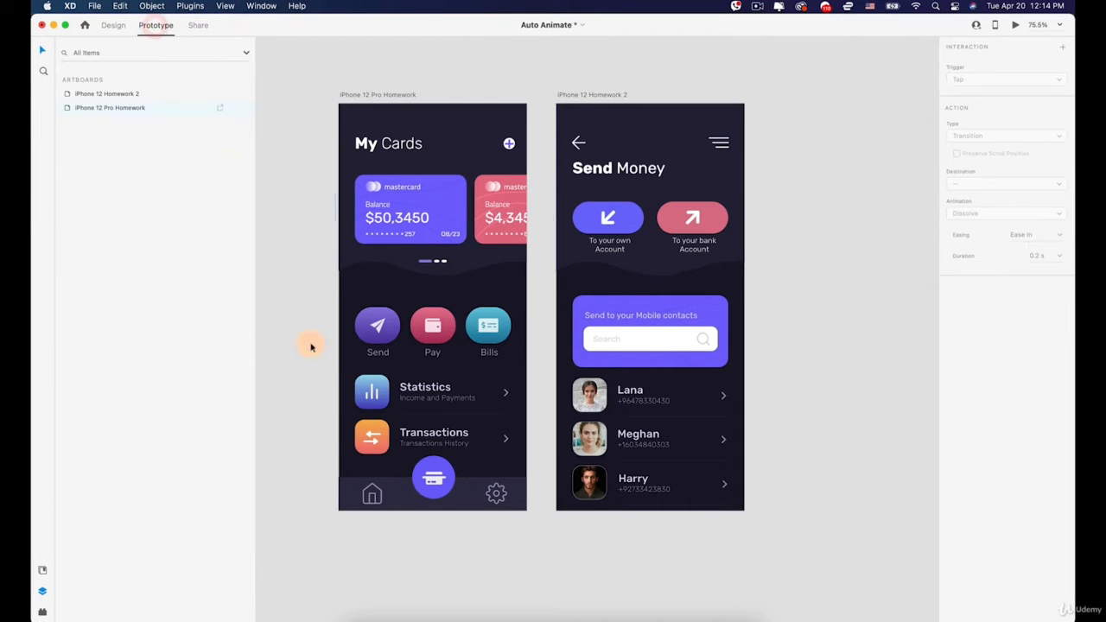
click(381, 333)
drag(400, 326, 529, 317)
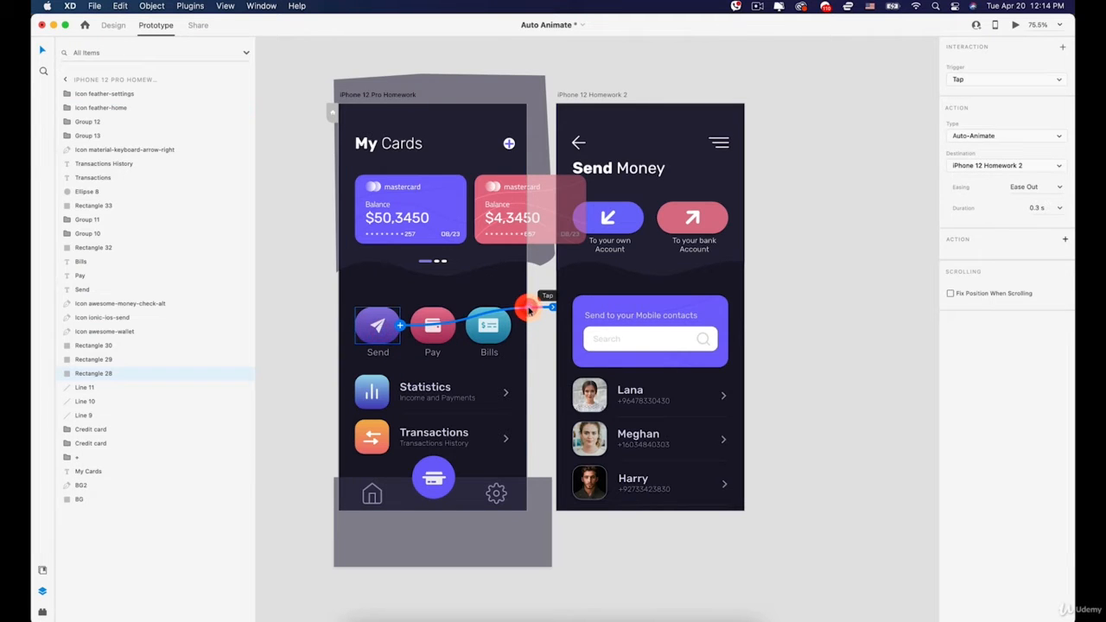
key(BackSpace)
click(302, 225)
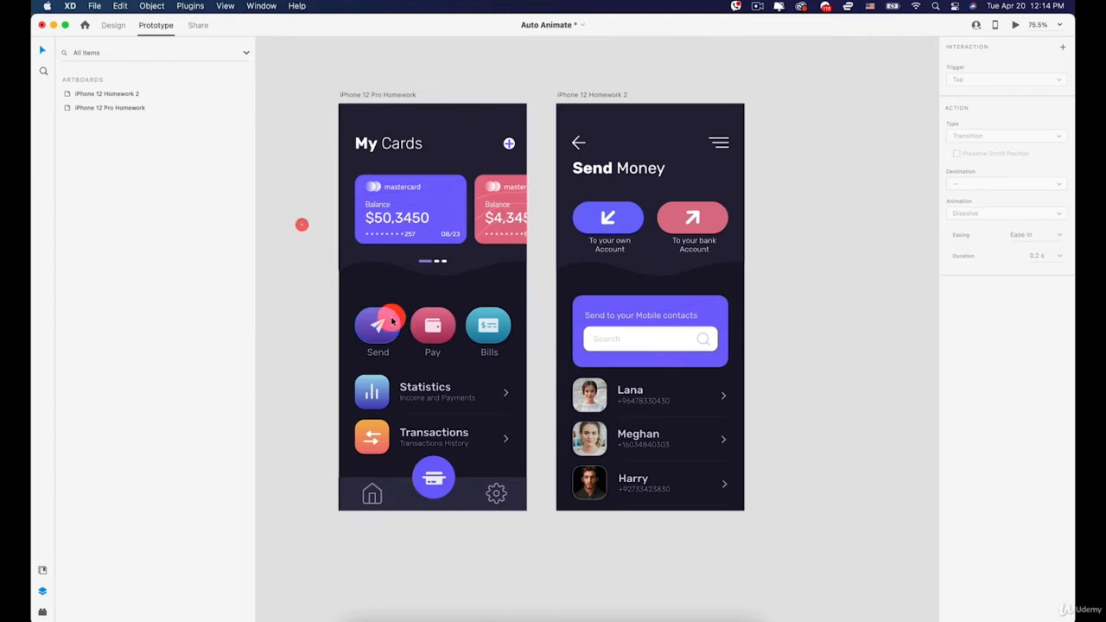
Link the Send button on the iPhone 12 Pro Homework artboard to the iPhone 12 Homework 2 artboard.
click(391, 322)
drag(400, 326, 555, 325)
drag(400, 325, 574, 296)
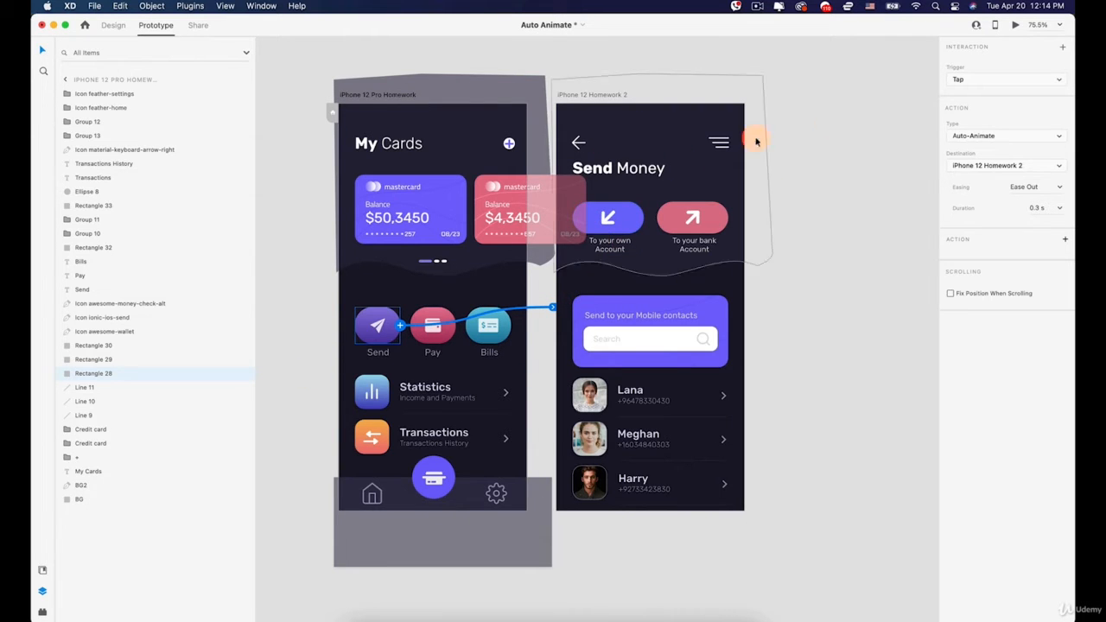
Move the iPhone 12 Homework 2 artboard farther from the iPhone 12 Pro Homework artboard to widen the gap between them.
click(589, 95)
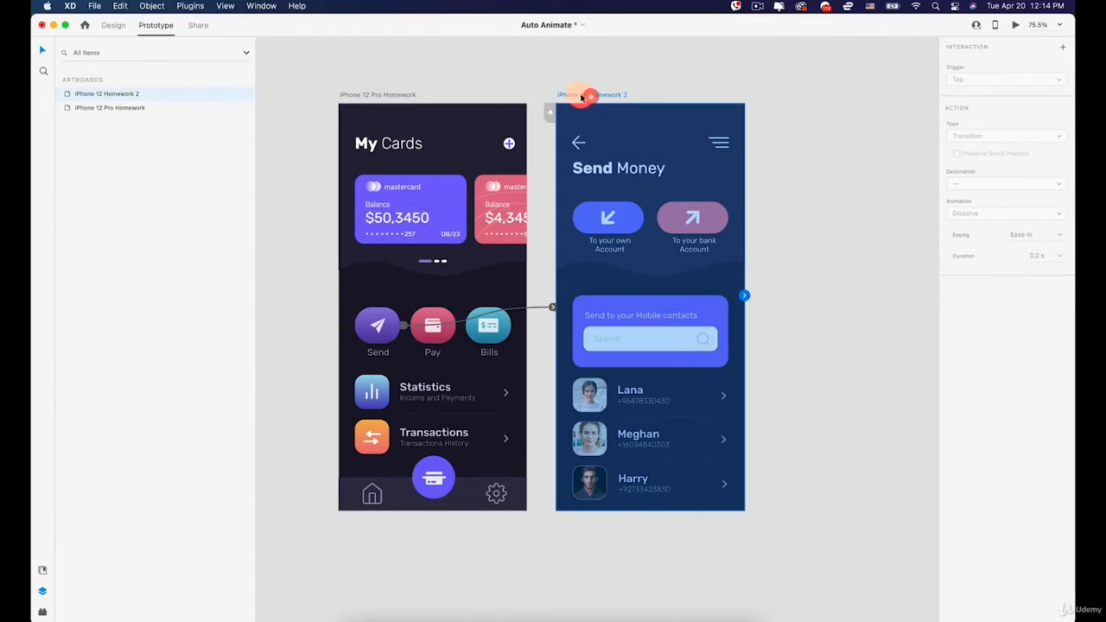
drag(583, 96, 662, 97)
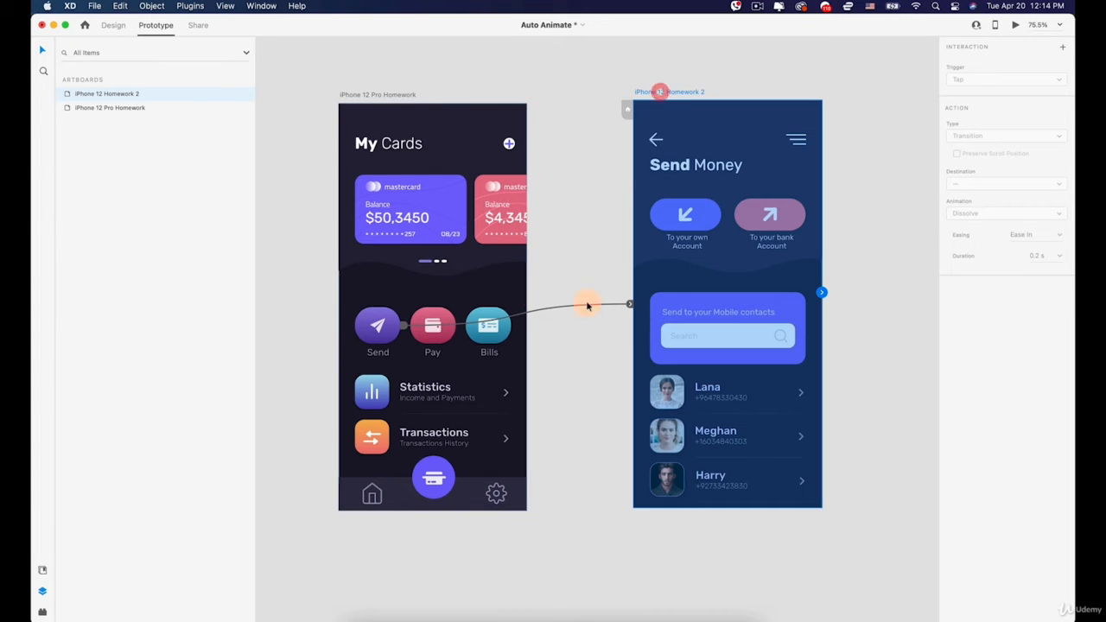
Select the Send button's tap interaction and choose Auto-Animate as its action type.
click(641, 340)
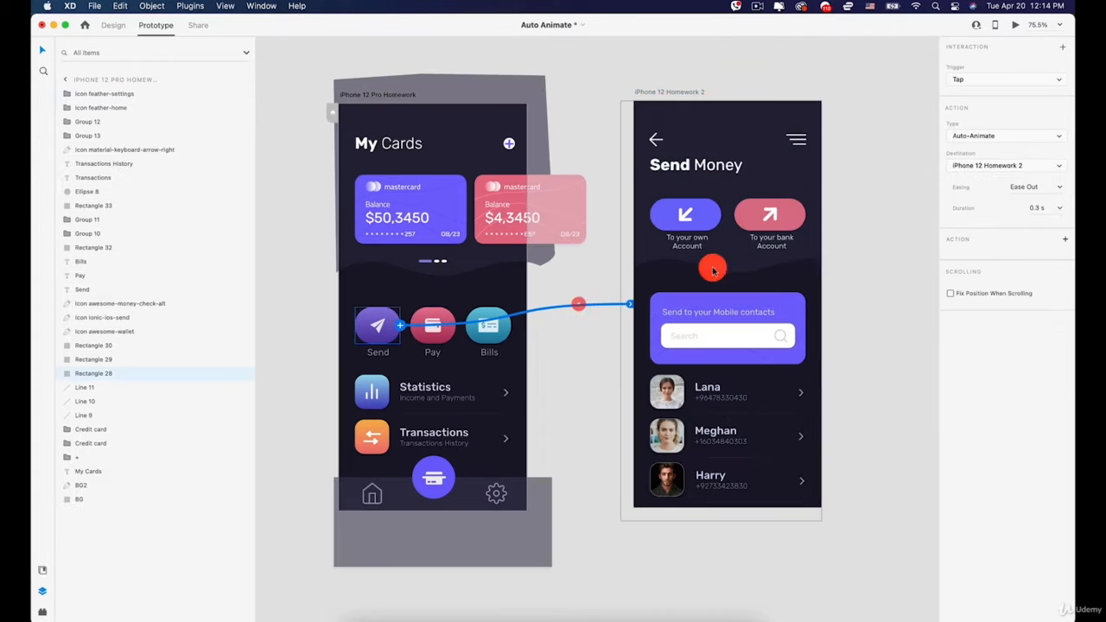
click(393, 341)
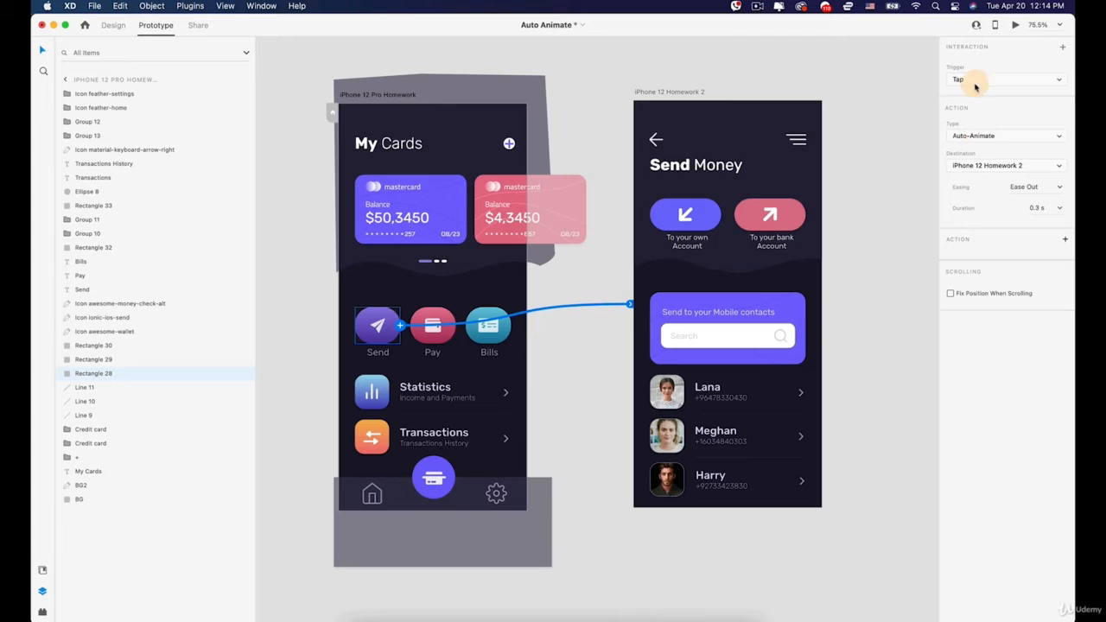
click(997, 139)
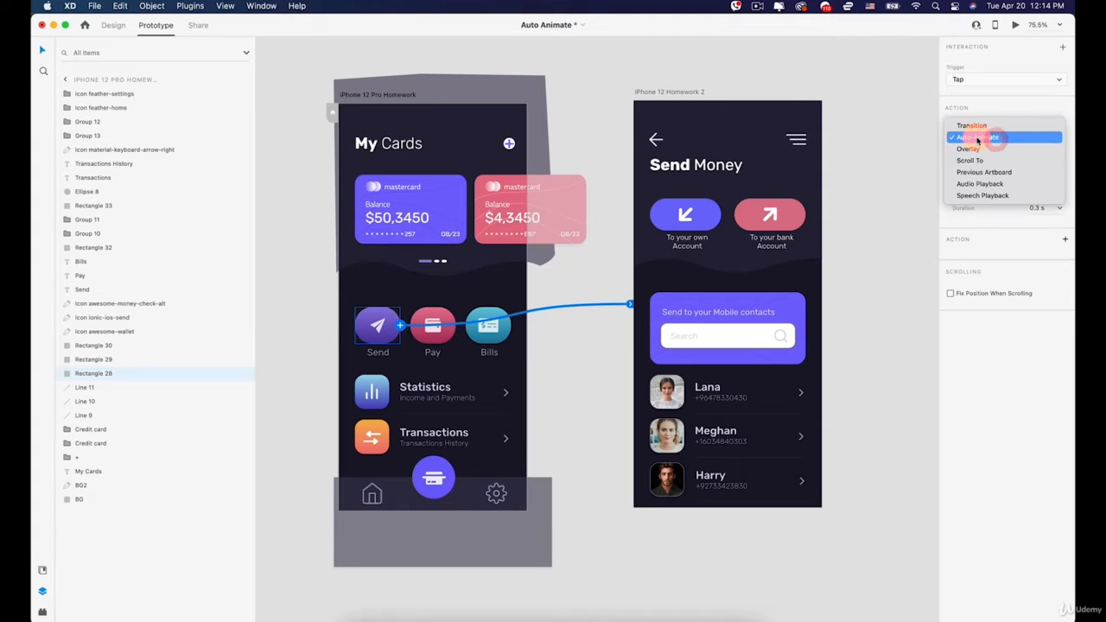
click(979, 138)
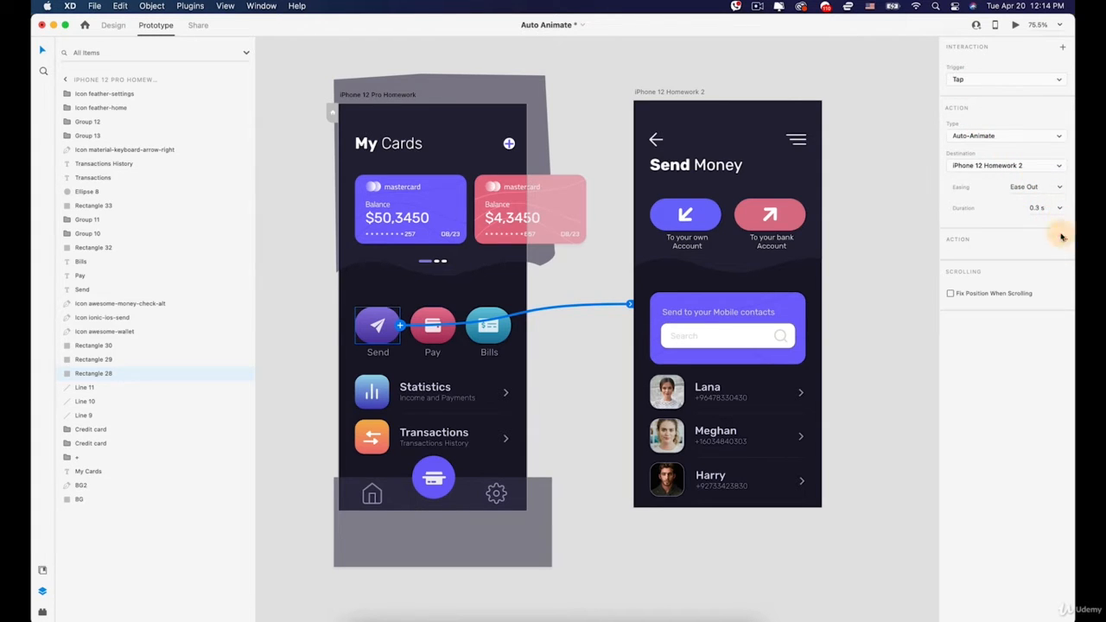
Preview the prototype, test the transition from the Send button to the Send Money screen, and close the preview.
click(1017, 27)
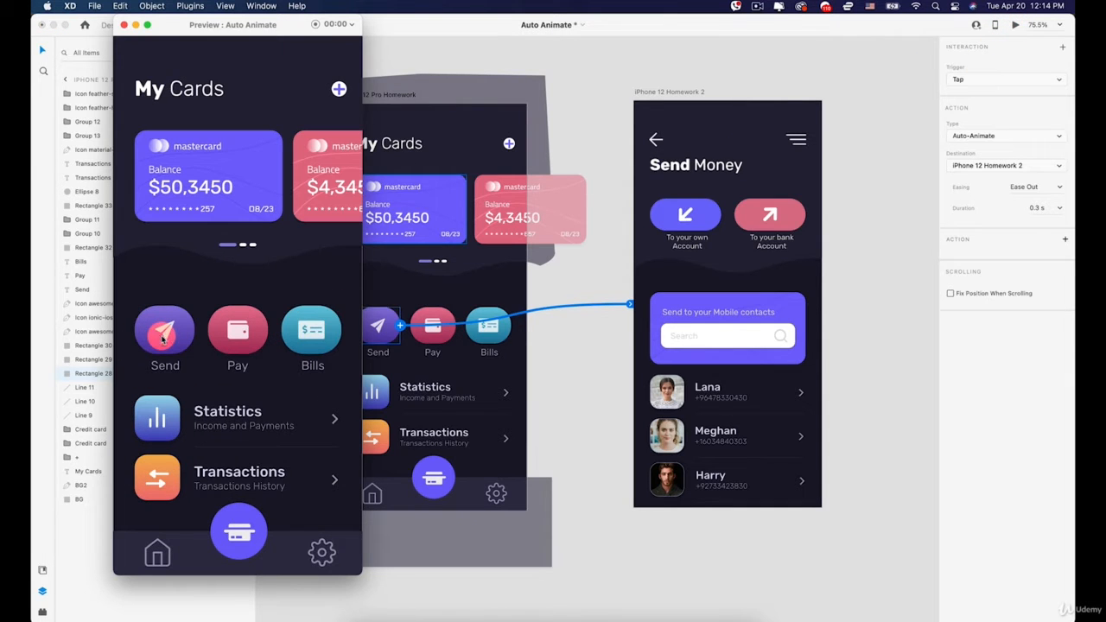
click(163, 339)
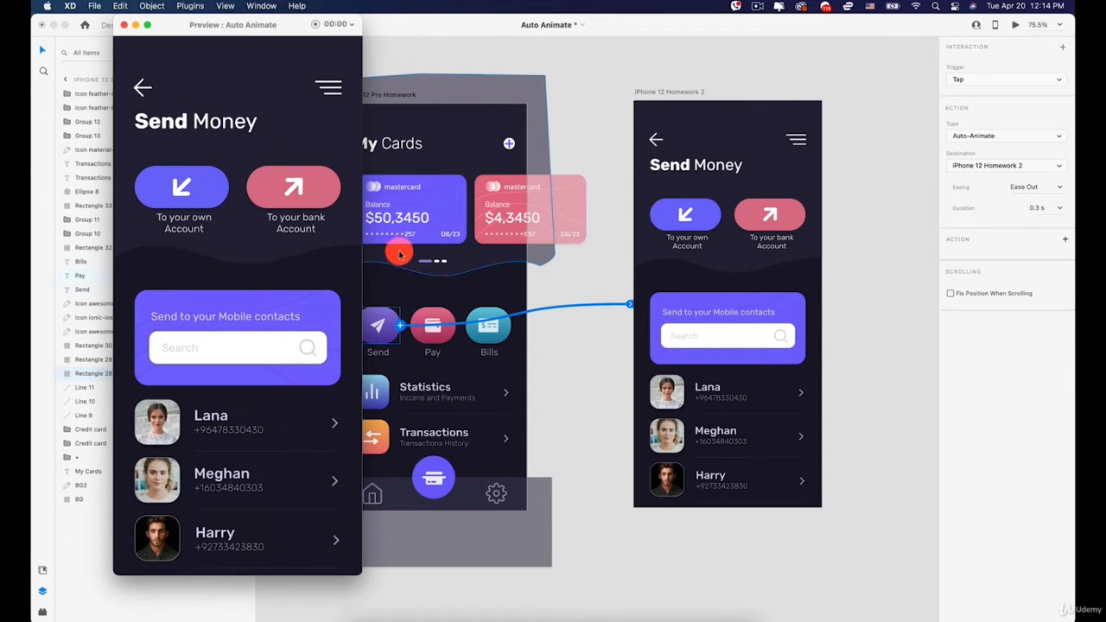
click(126, 24)
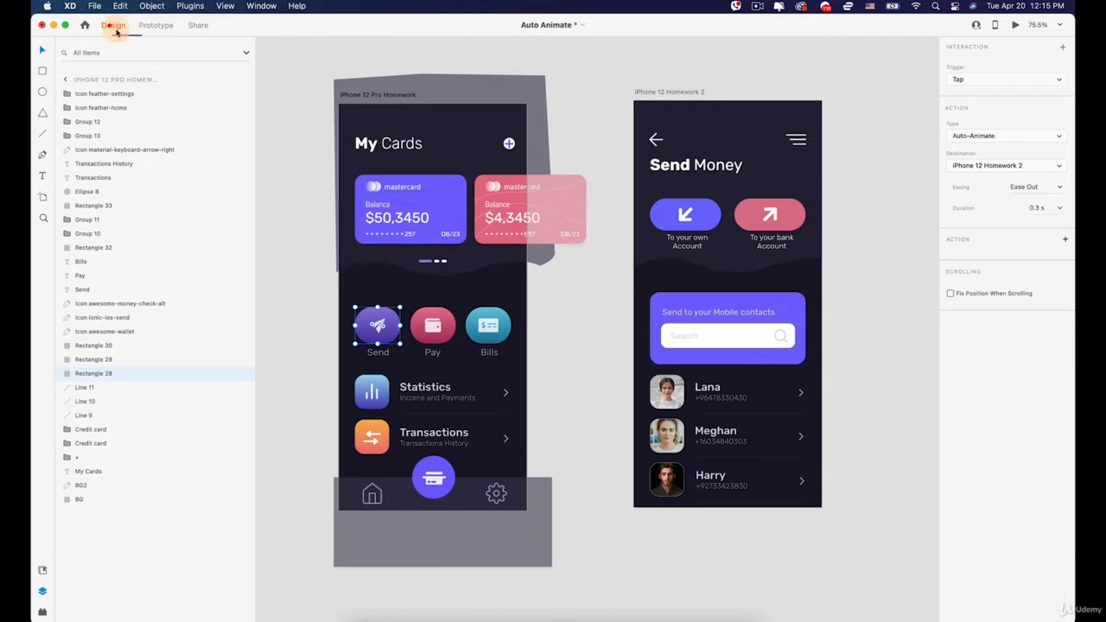
In Design mode, group the purple mobile-contacts card on iPhone 12 Homework 2 with its heading, search field, placeholder text and search icon.
click(113, 25)
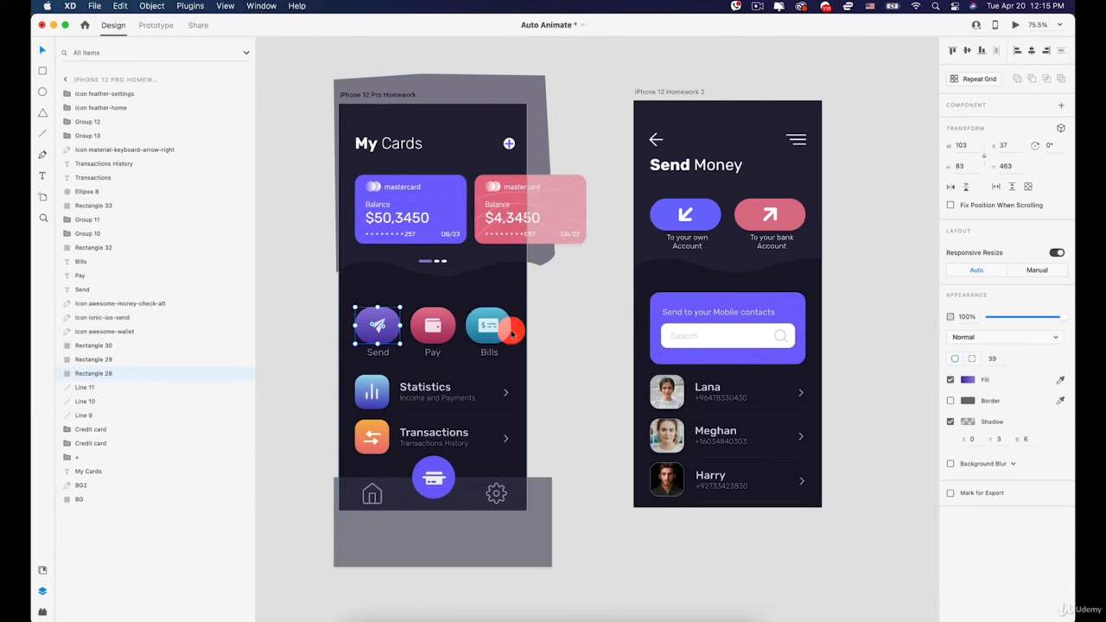
click(704, 311)
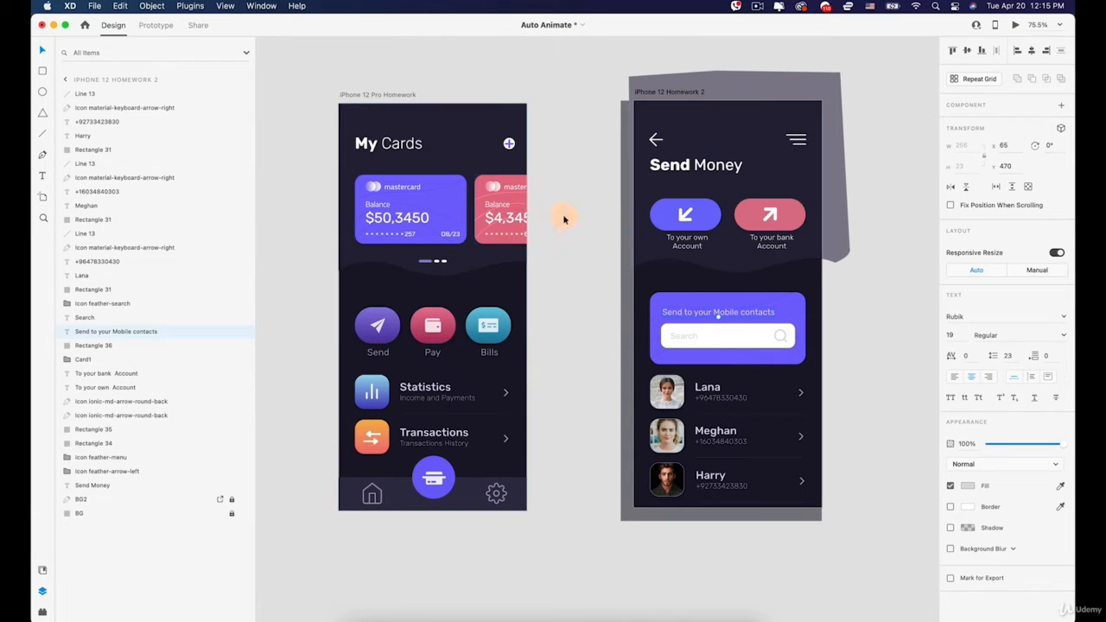
scroll(778, 314, up, 5)
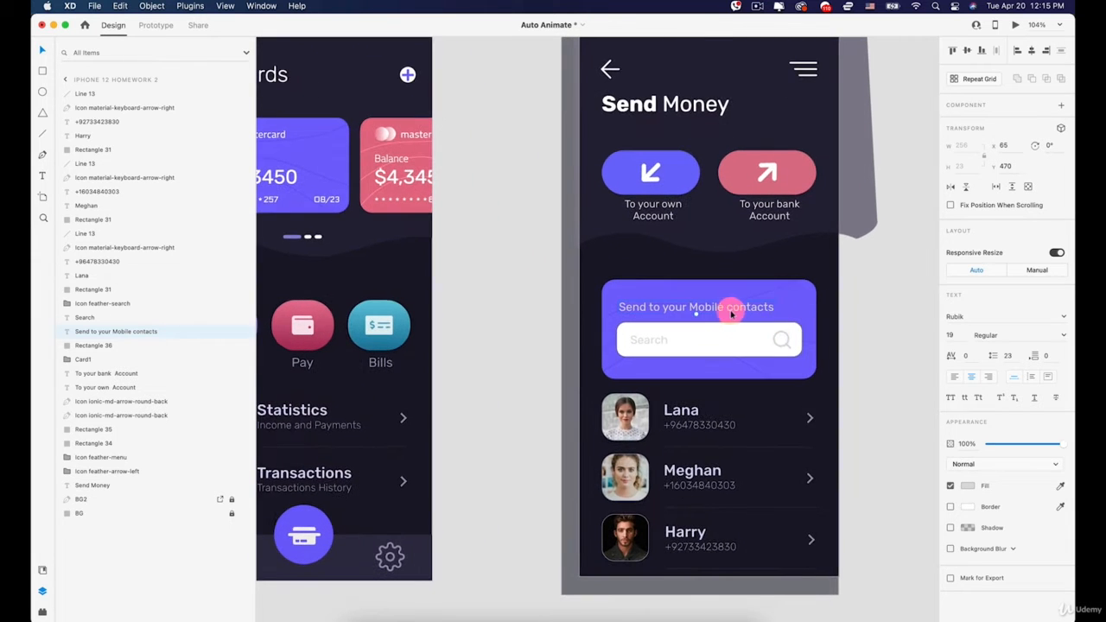
shift+click(782, 337)
shift+click(652, 339)
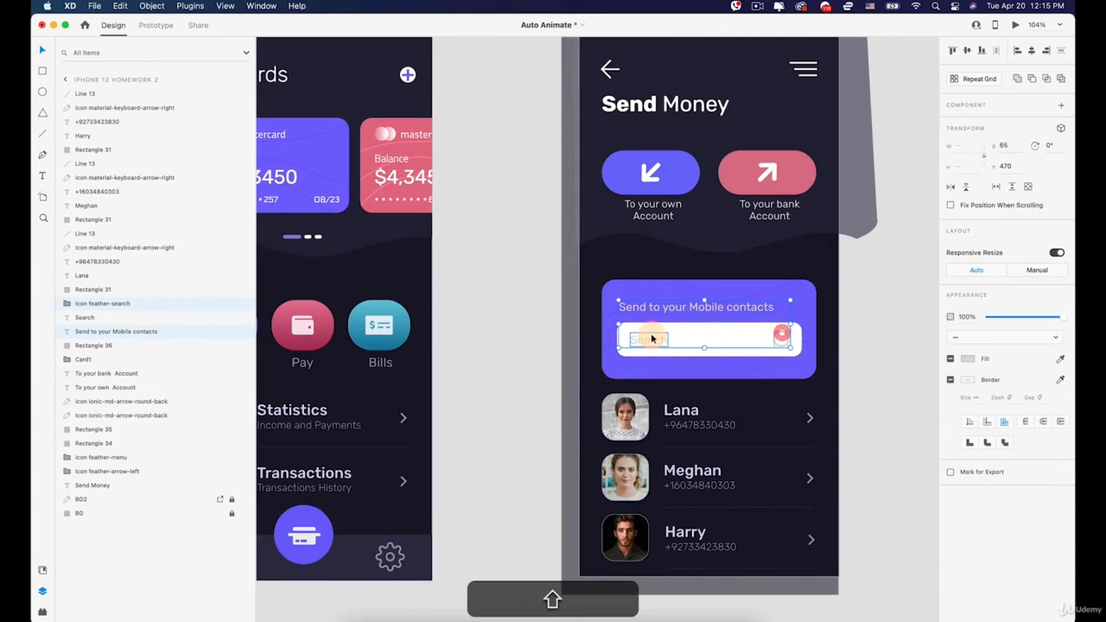
shift+click(637, 358)
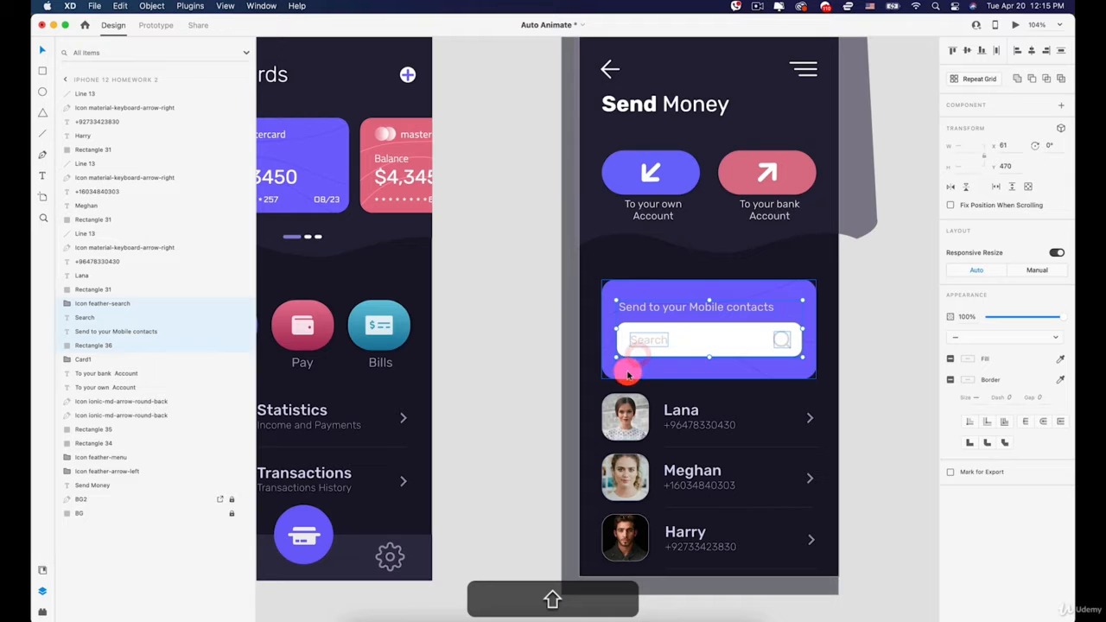
right_click(693, 302)
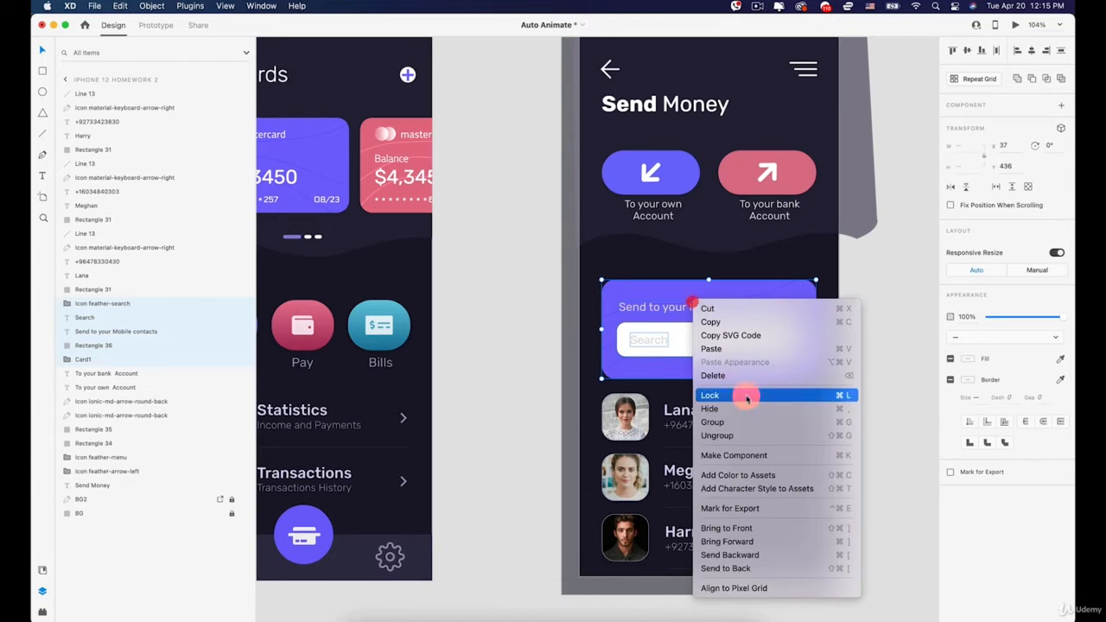
click(722, 422)
drag(710, 336, 731, 352)
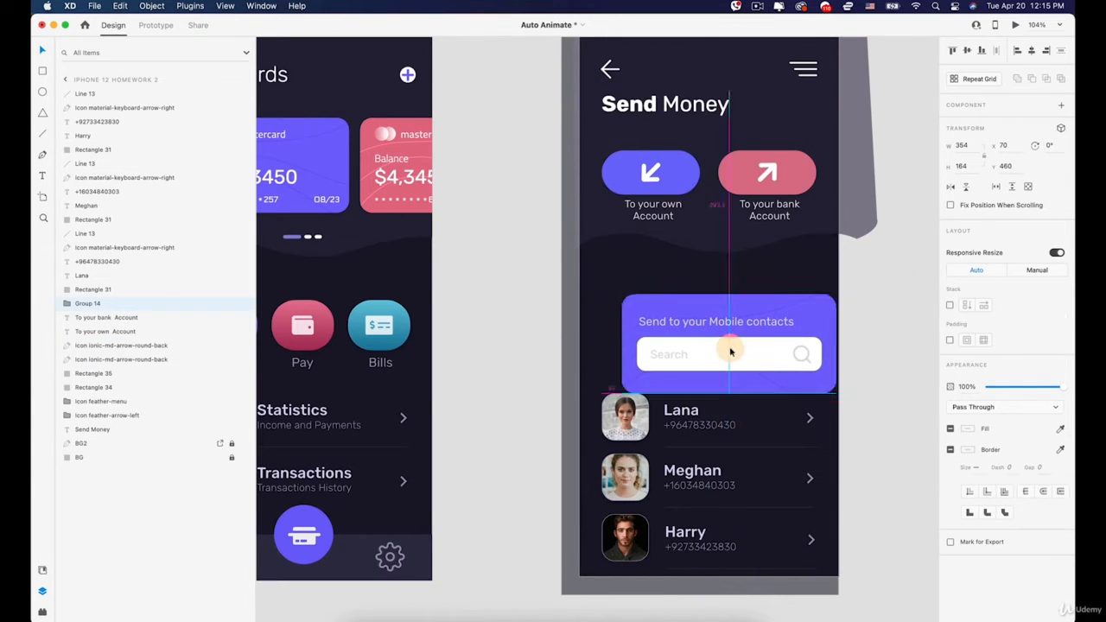
key(super+z)
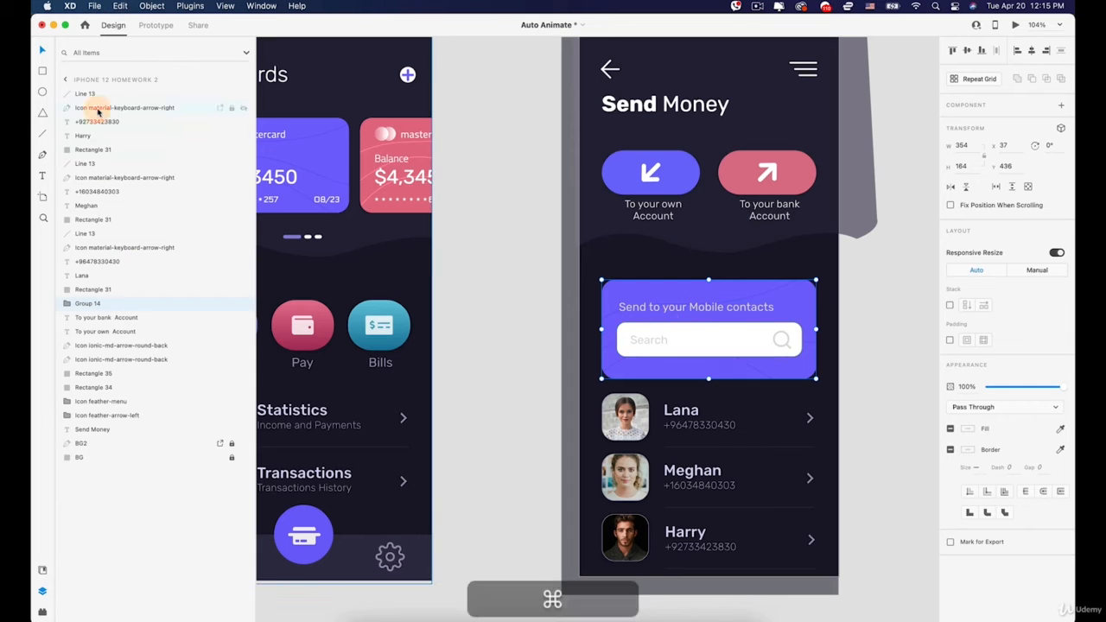
click(43, 592)
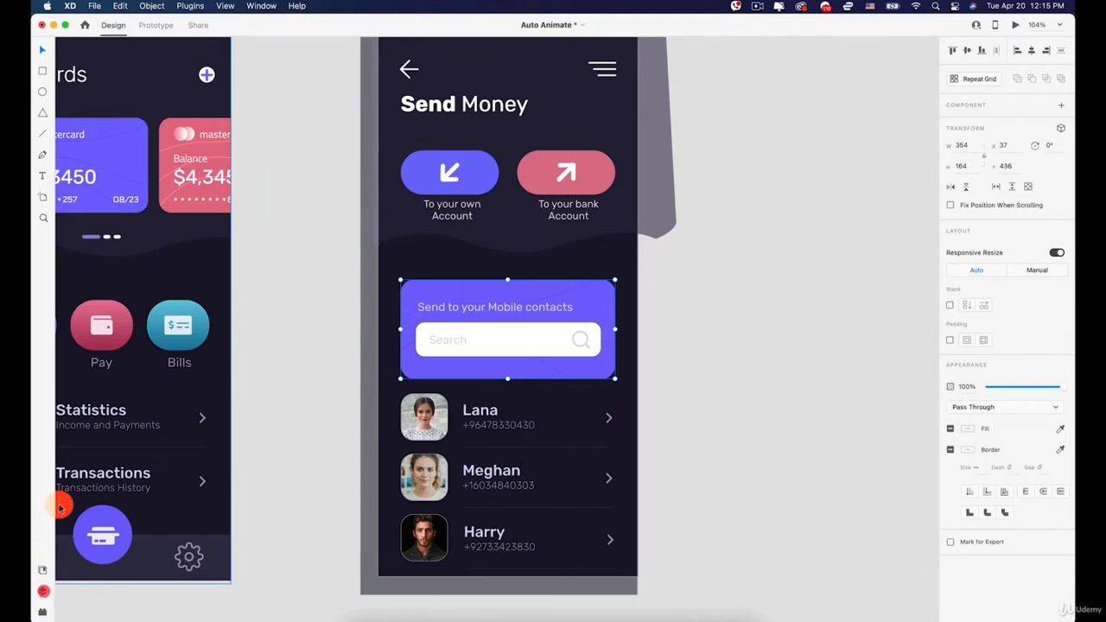
click(39, 588)
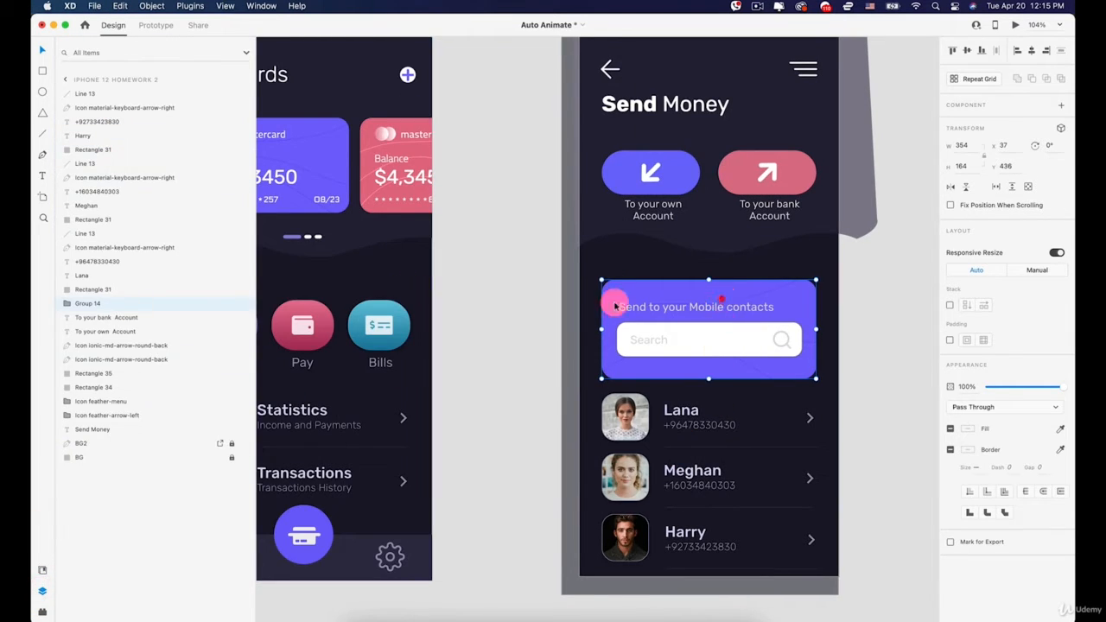
Rename the mobile-contacts card group to Search Bar.
click(78, 307)
right_click(89, 307)
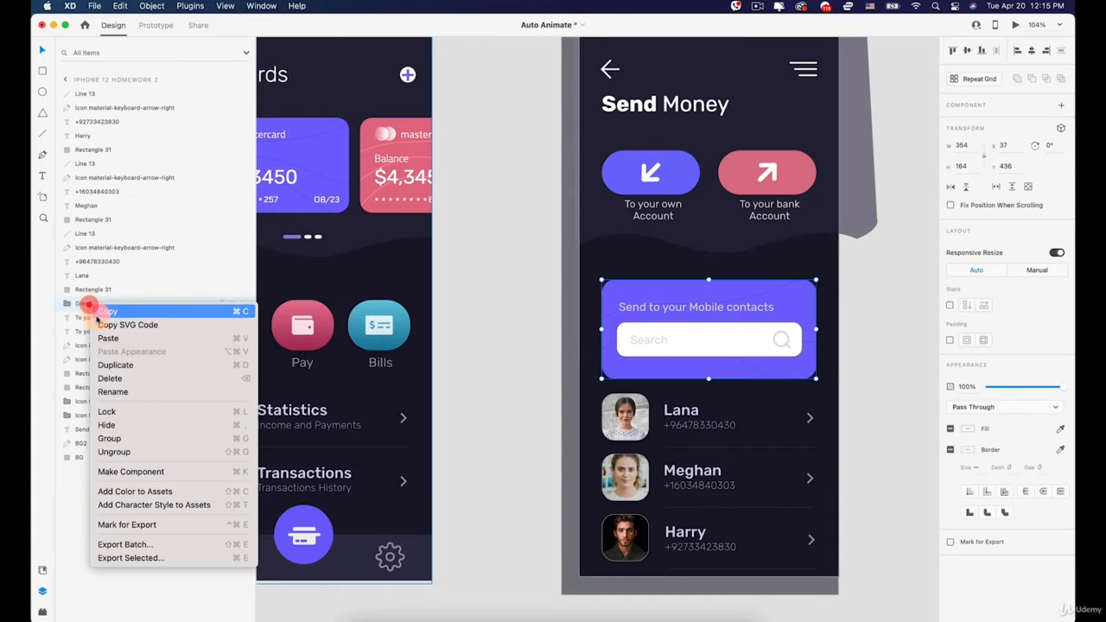
click(115, 391)
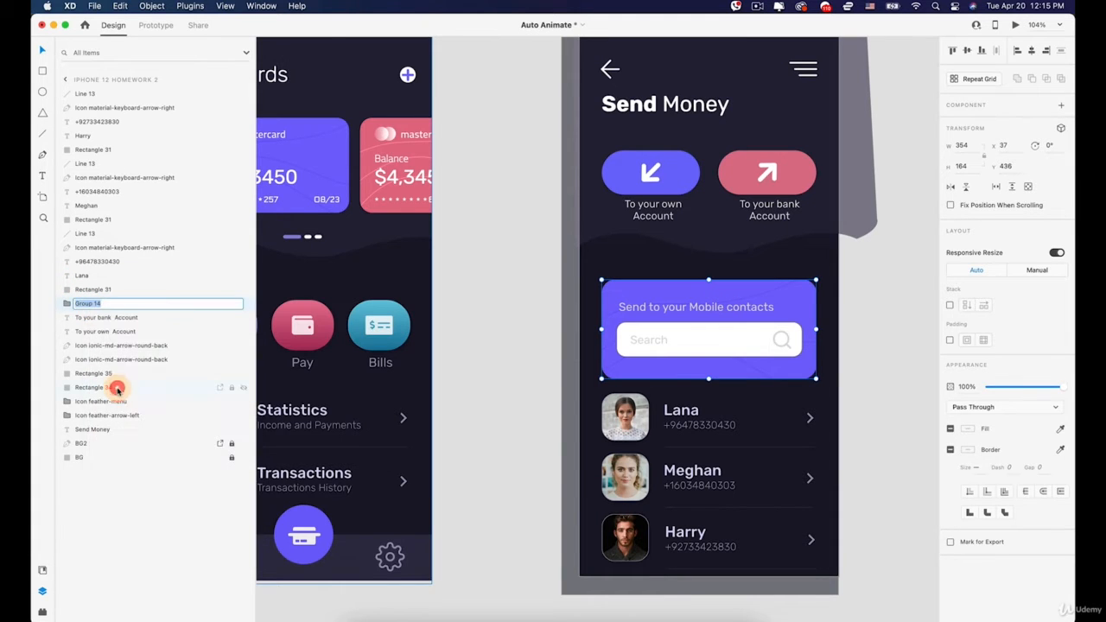
text(Search Bar)
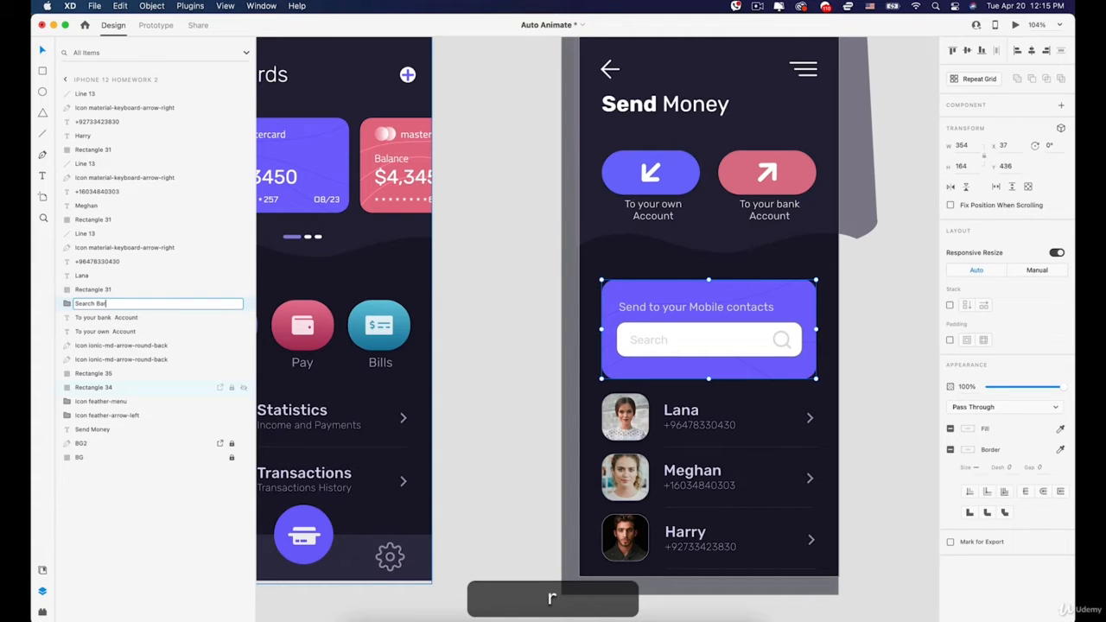
key(Return)
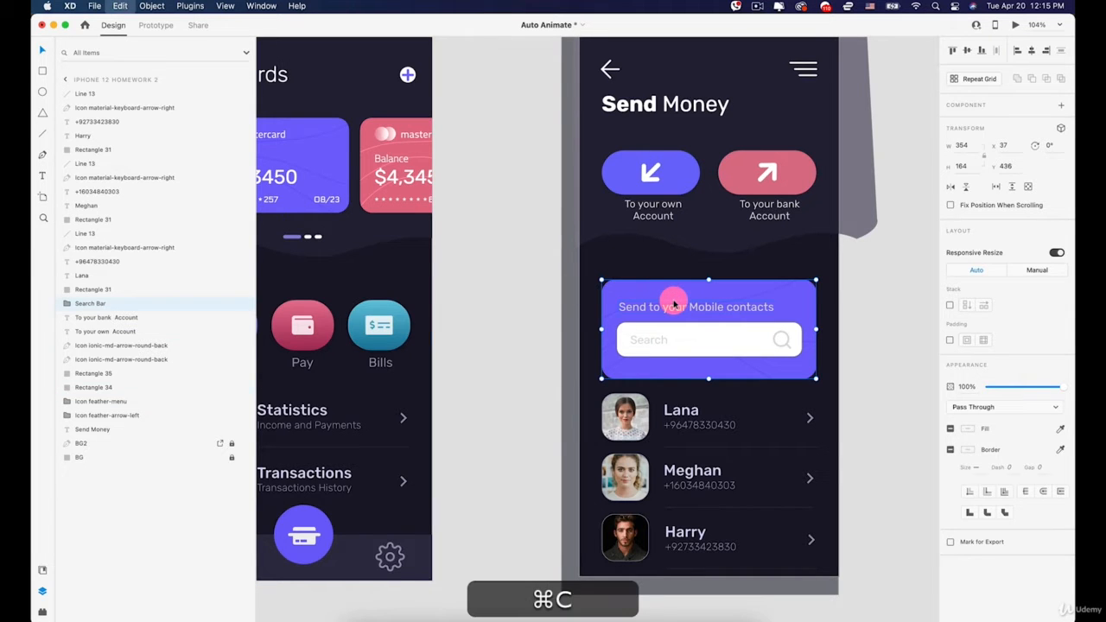
Paste a copy of the Search Bar group into the iPhone 12 Pro Homework artboard.
scroll(723, 346, left, 5)
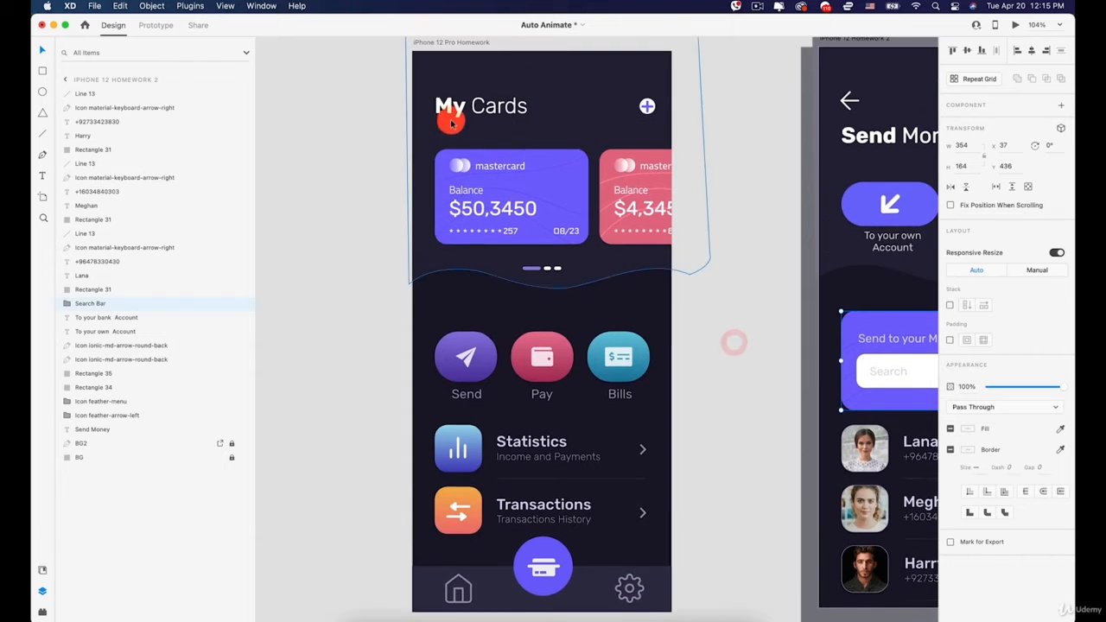
click(454, 72)
key(super+v)
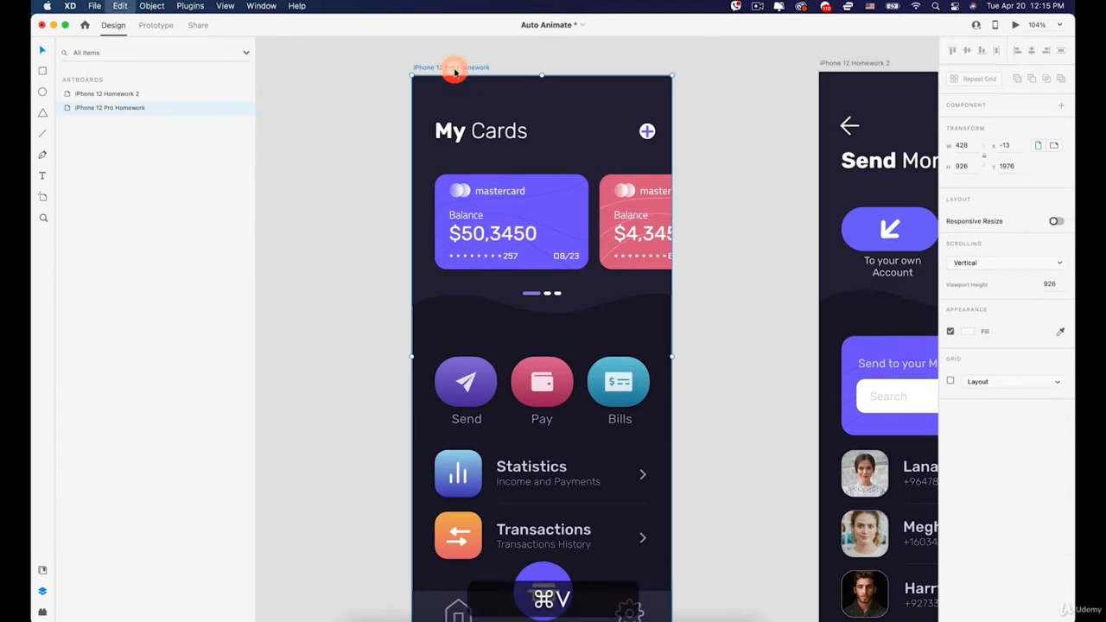
scroll(474, 246, down, 3)
scroll(473, 247, down, 3)
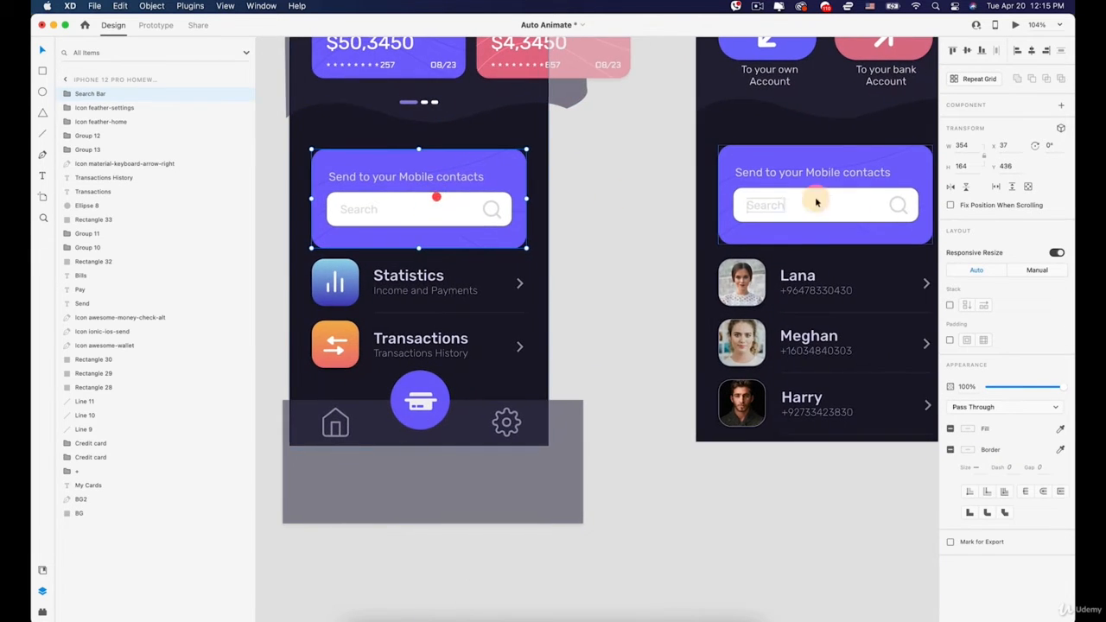
scroll(696, 228, down, 5)
scroll(701, 232, right, 2)
scroll(702, 232, up, 2)
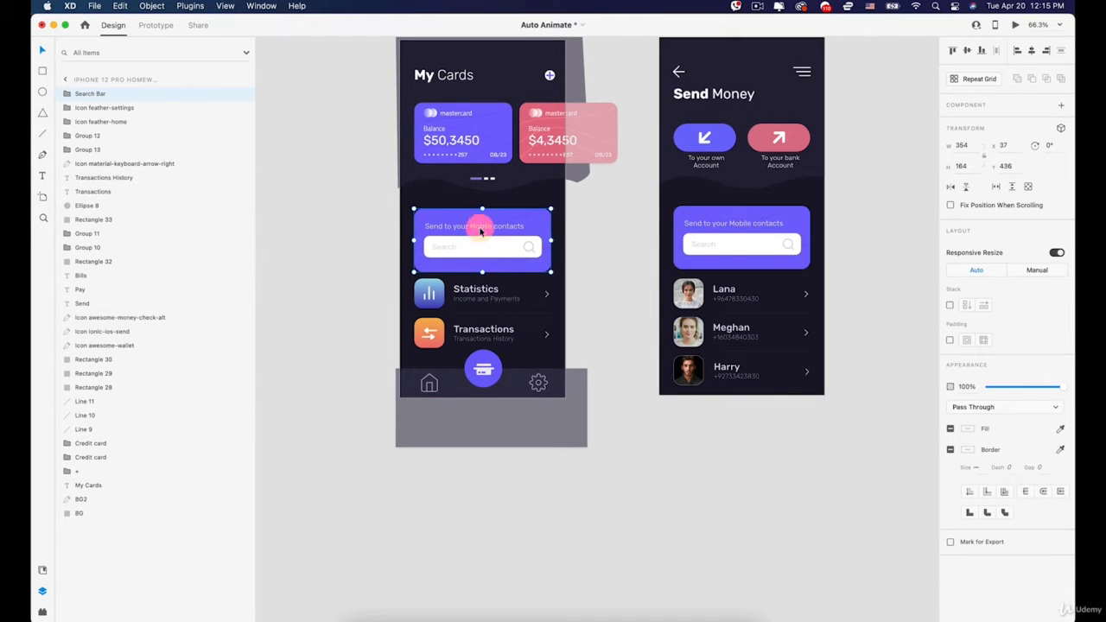
Move the pasted Search Bar straight down to Y 618, over the Statistics and Transactions rows, and set its opacity to 0%.
drag(482, 226, 485, 291)
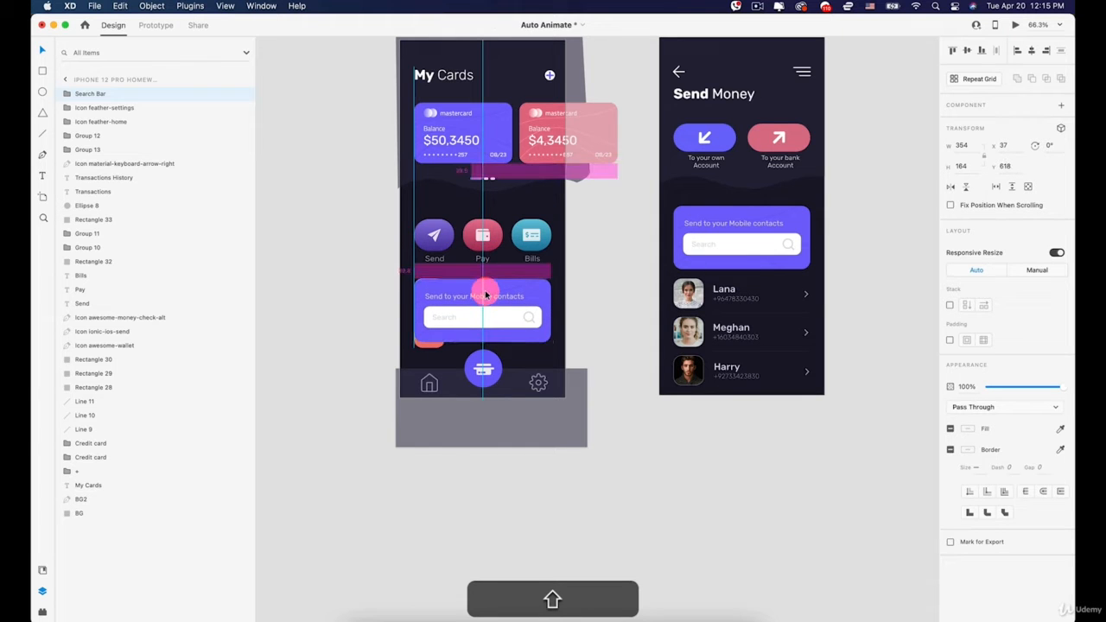
drag(1048, 385, 929, 392)
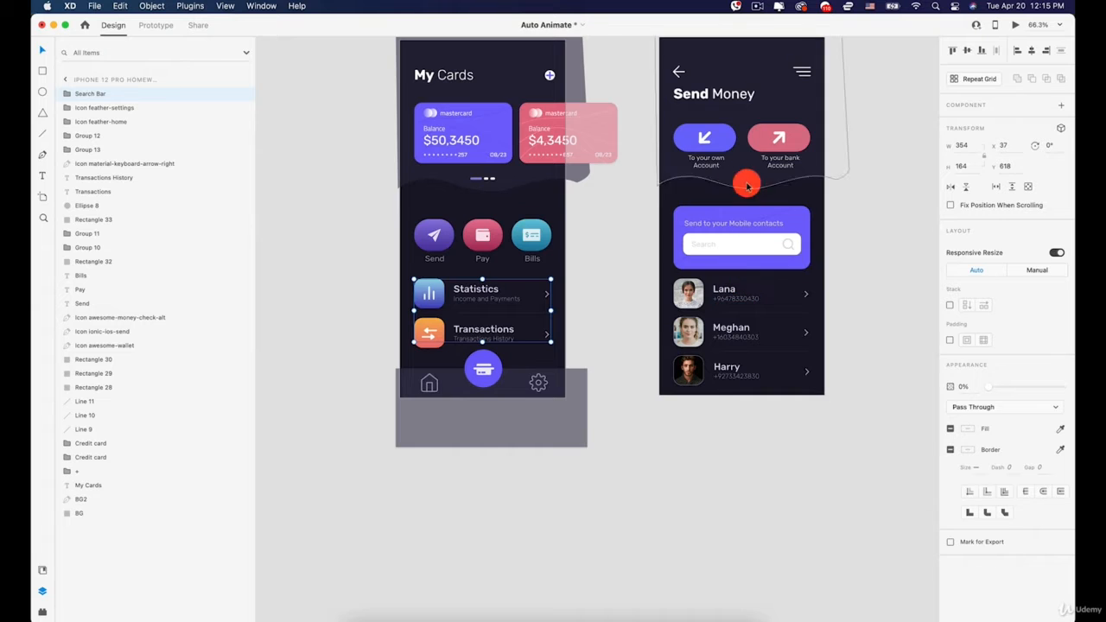
Preview the prototype and play the Send button's transition from My Cards to Send Money.
scroll(713, 216, up, 3)
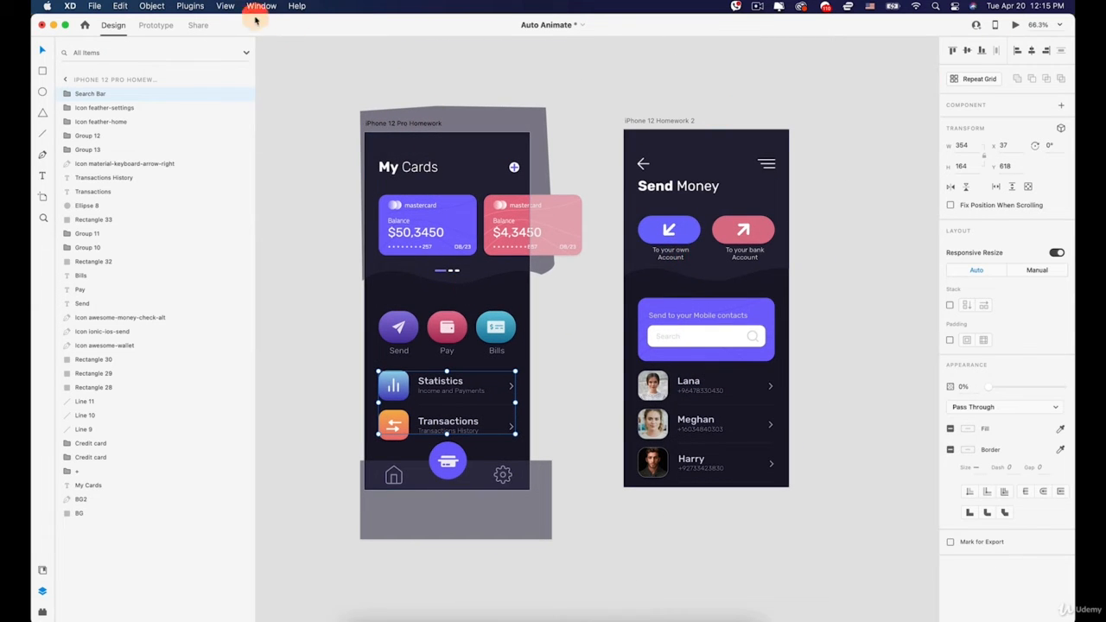
click(164, 25)
click(1014, 24)
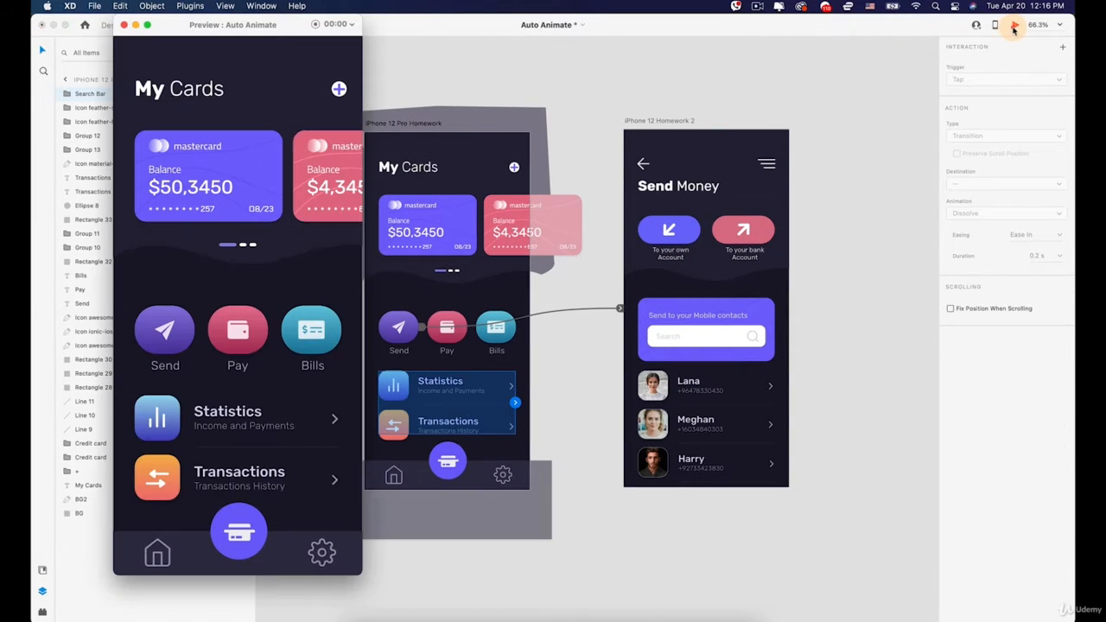
click(278, 280)
click(158, 329)
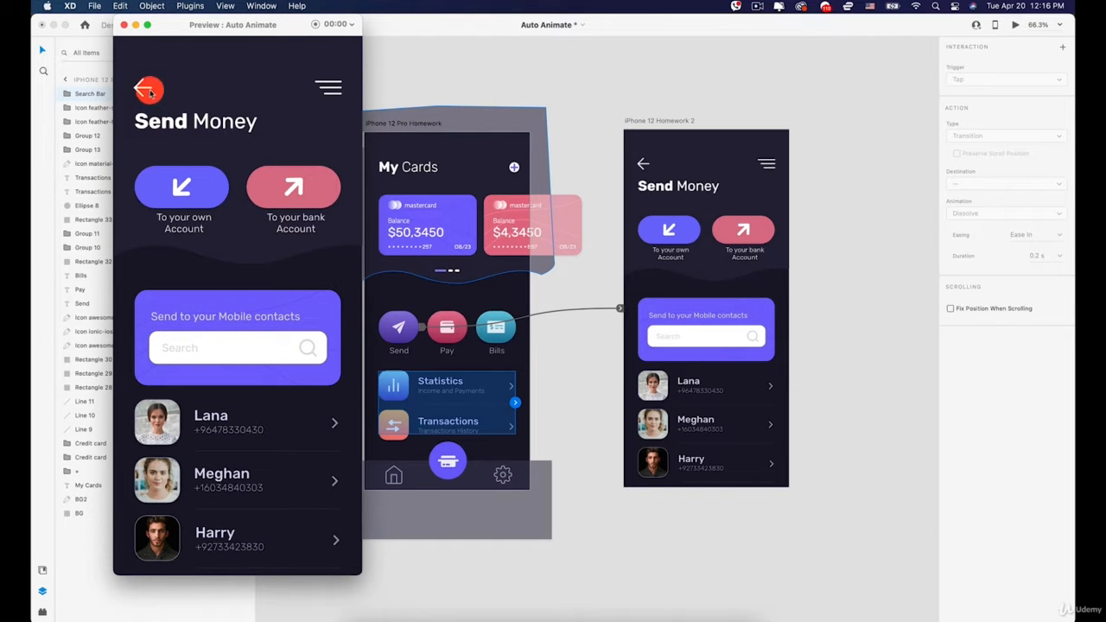
click(124, 25)
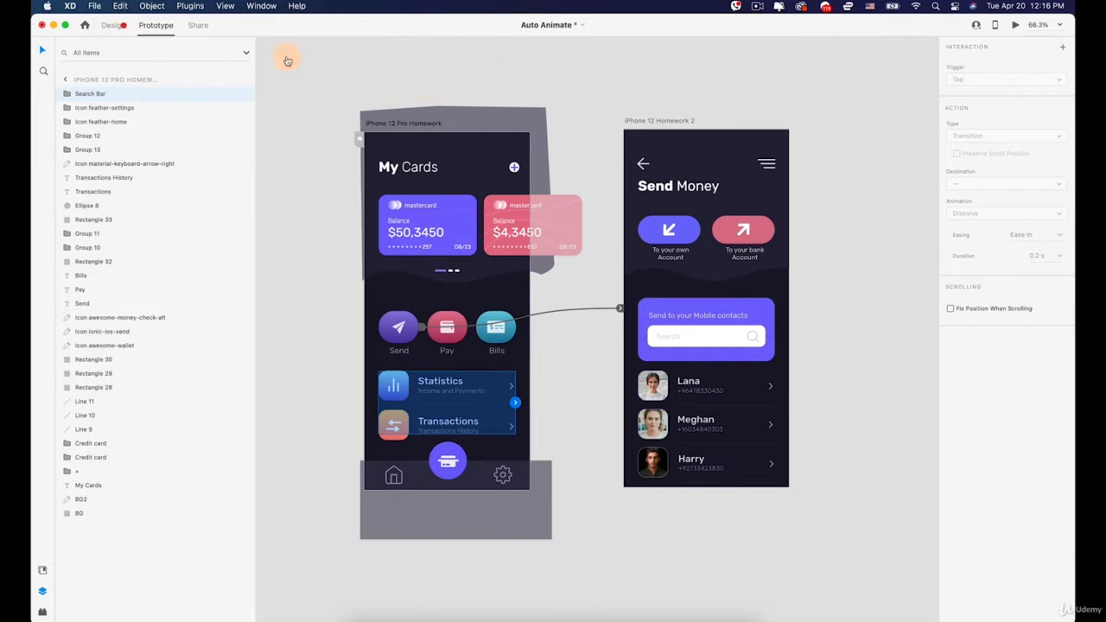
Link the back arrow on iPhone 12 Homework 2 to the iPhone 12 Pro Homework artboard with a tap-triggered Auto-Animate.
click(617, 101)
click(610, 96)
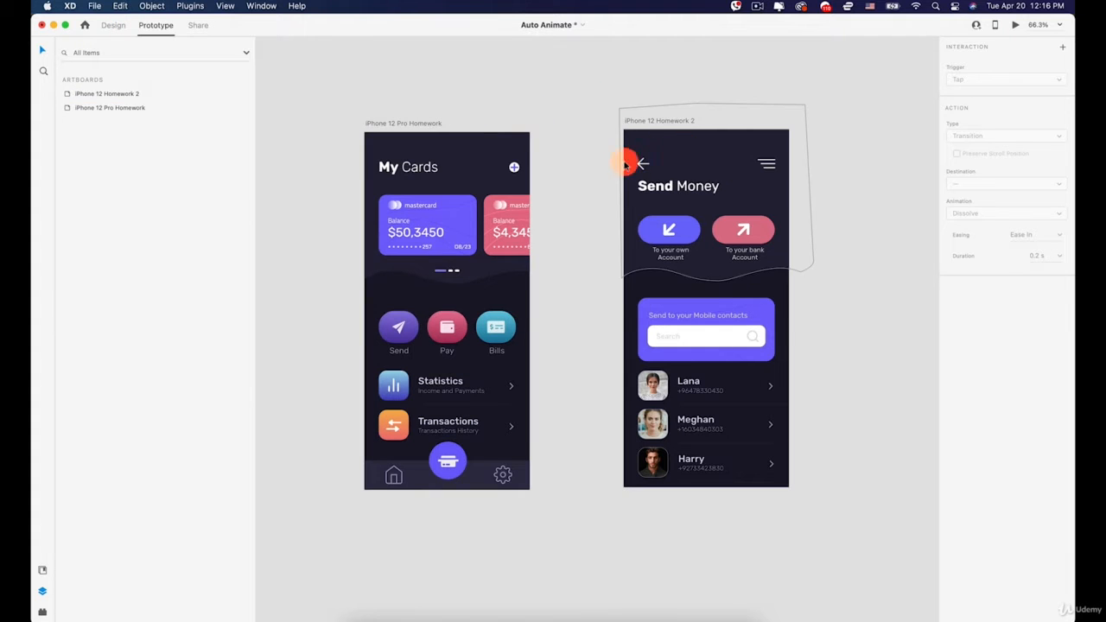
click(645, 168)
double_click(645, 168)
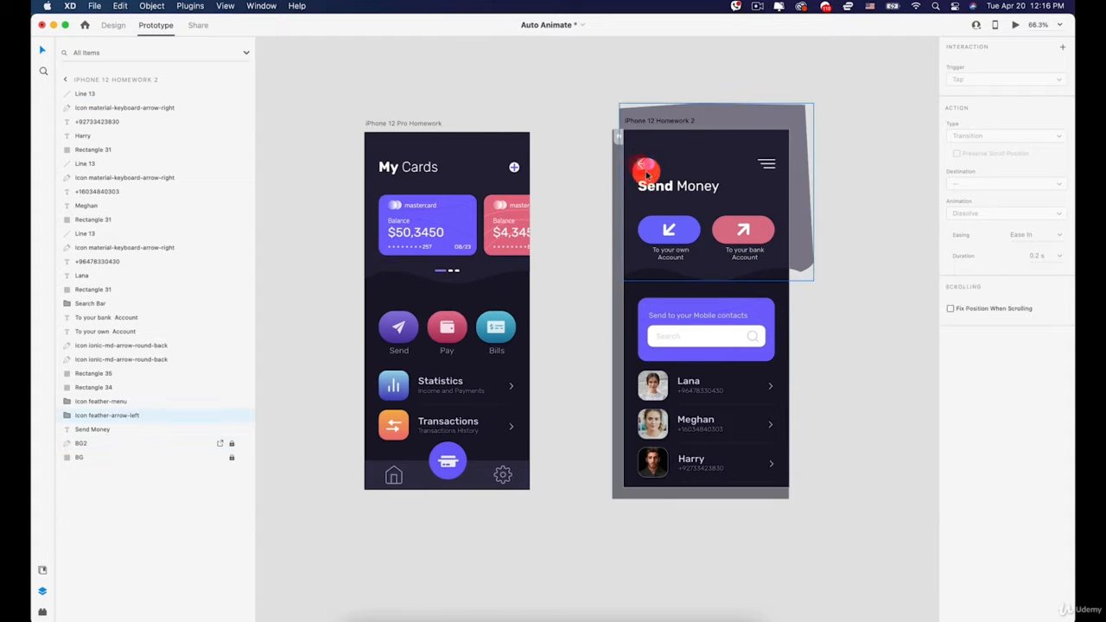
drag(646, 164, 527, 340)
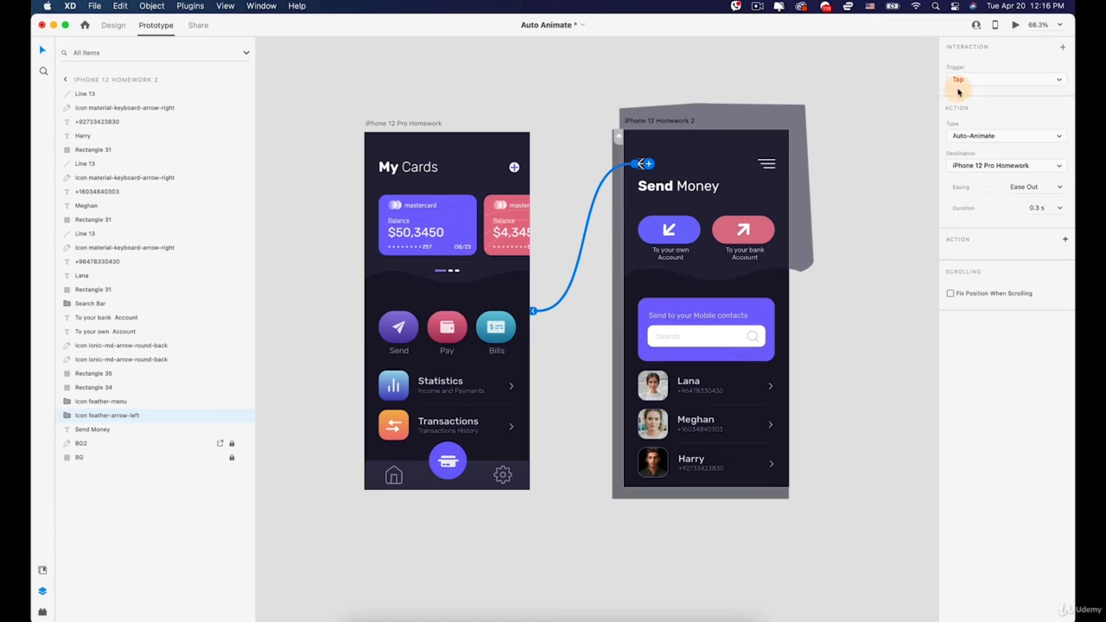
Preview the prototype from Send Money, testing the back arrow and the Send button in both directions.
click(1013, 26)
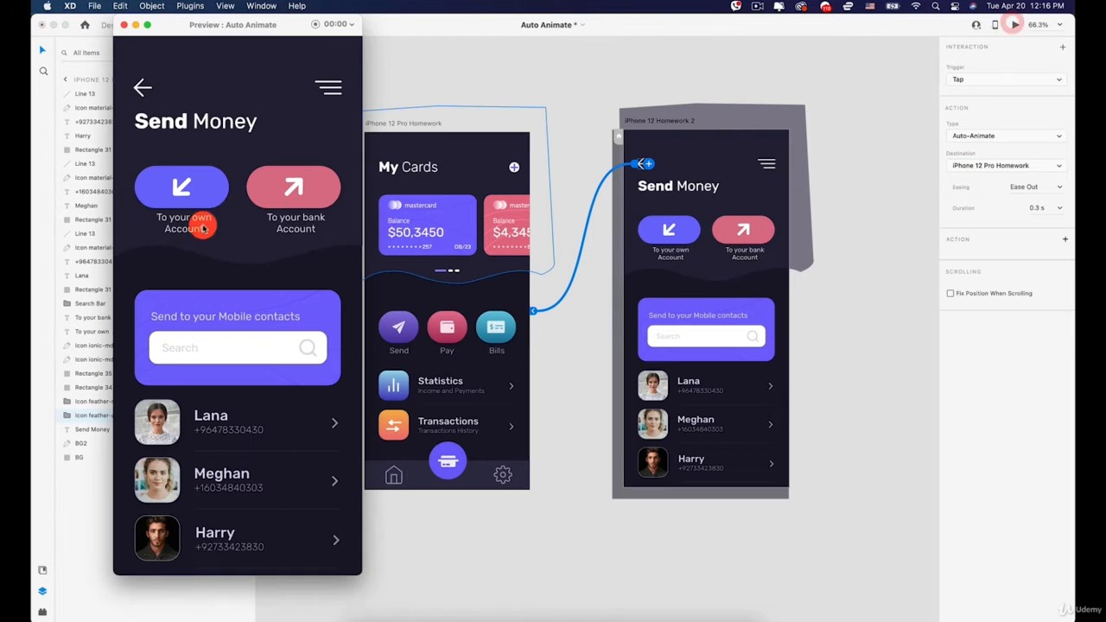
click(140, 87)
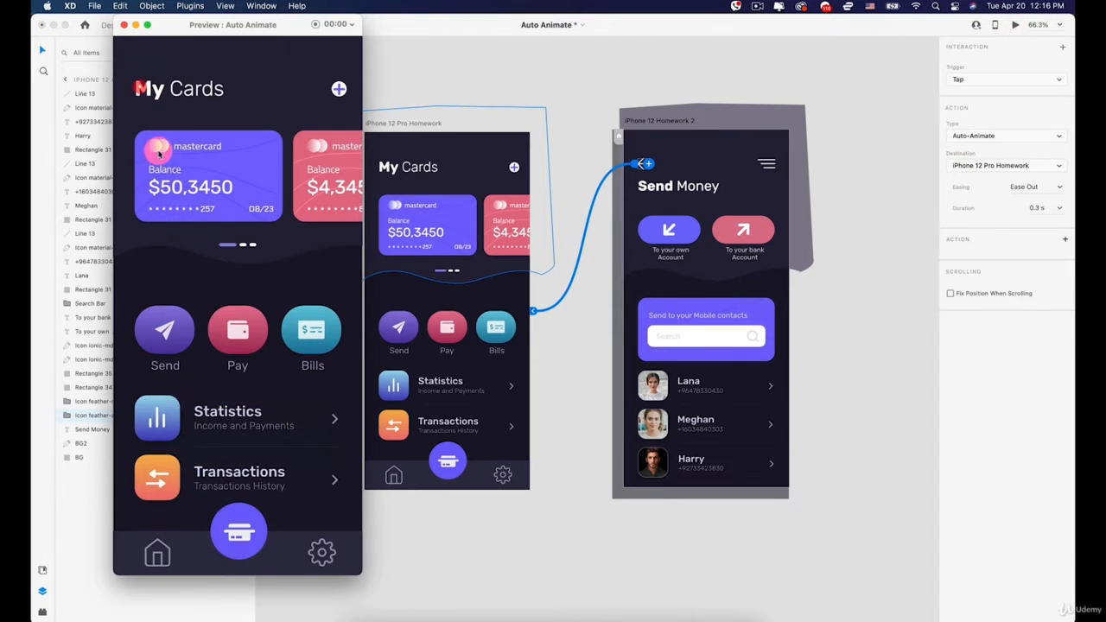
click(150, 327)
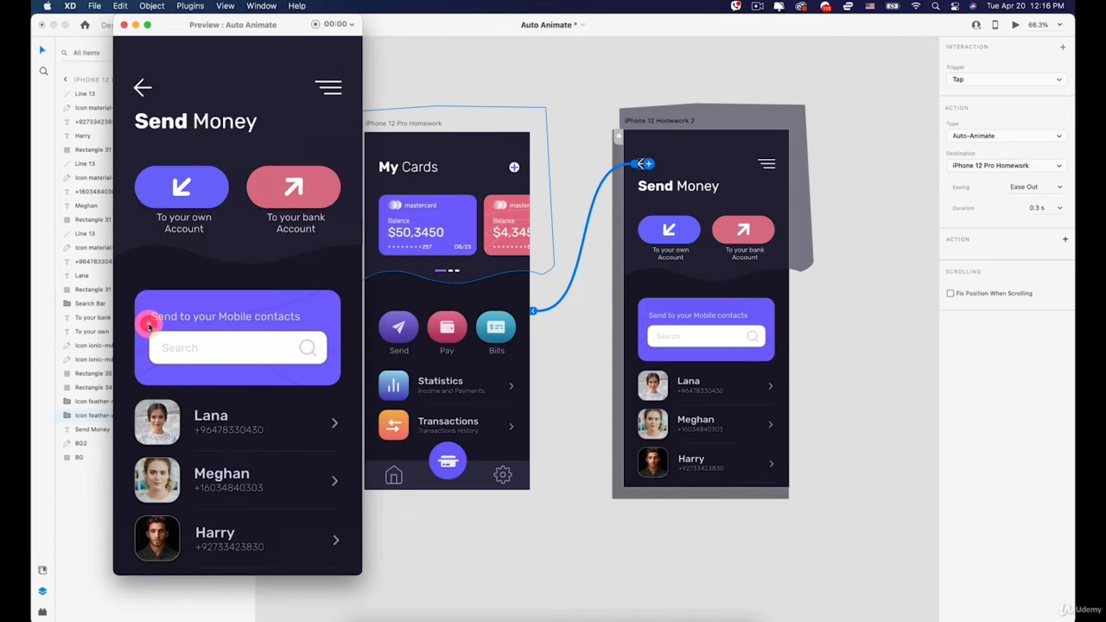
click(142, 83)
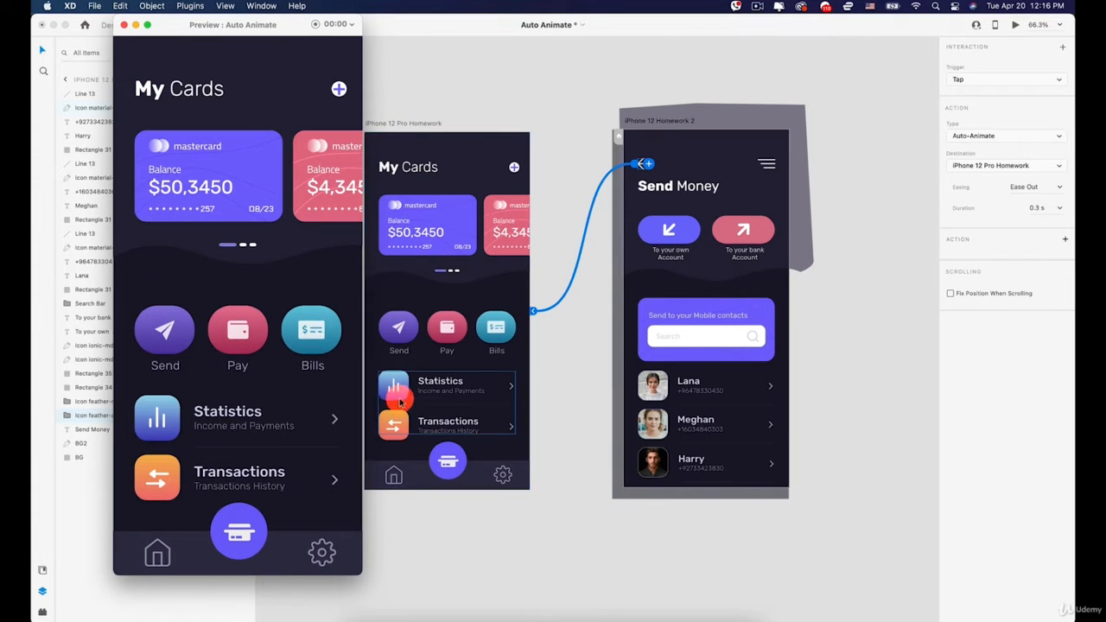
click(266, 32)
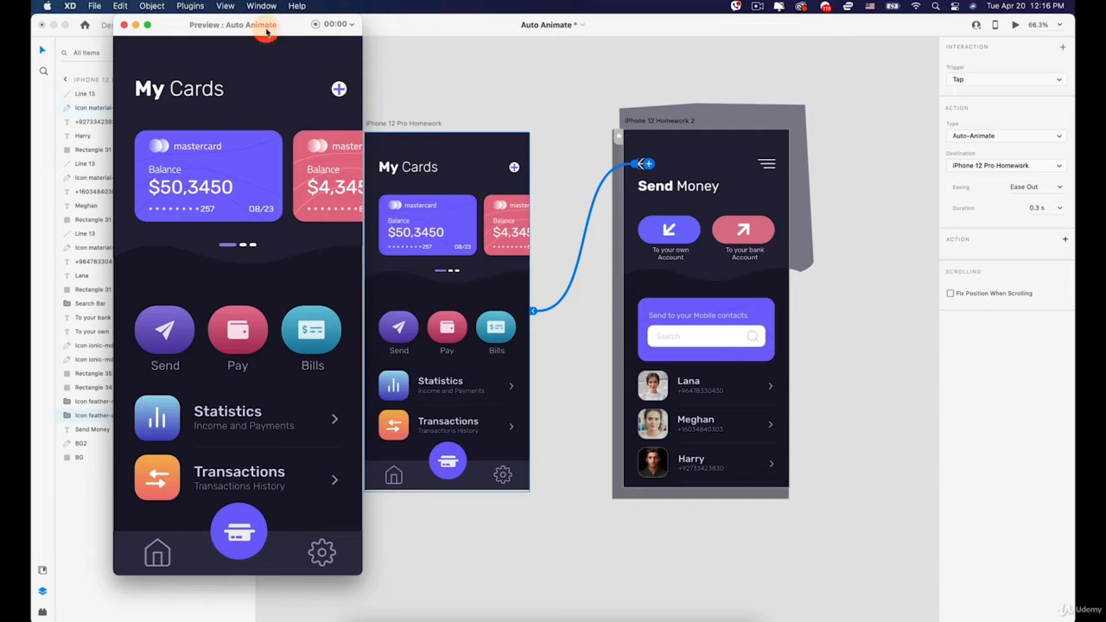
click(125, 25)
In Design mode, group the first contact row on iPhone 12 Homework 2: photo, name, phone number, arrow and divider line.
click(112, 25)
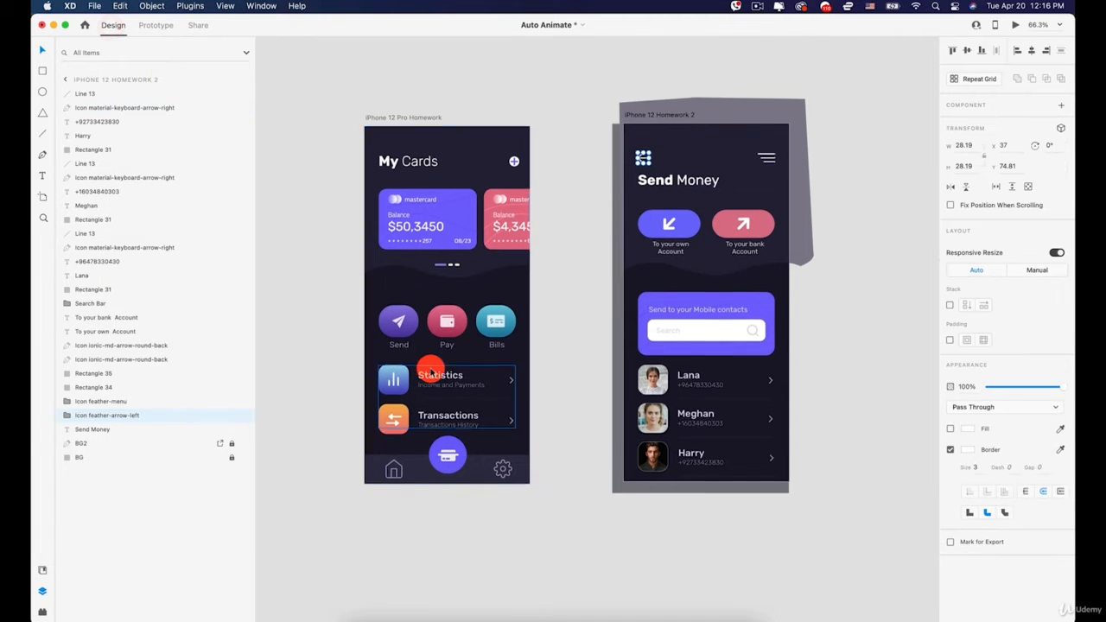
scroll(487, 383, up, 5)
scroll(487, 383, down, 4)
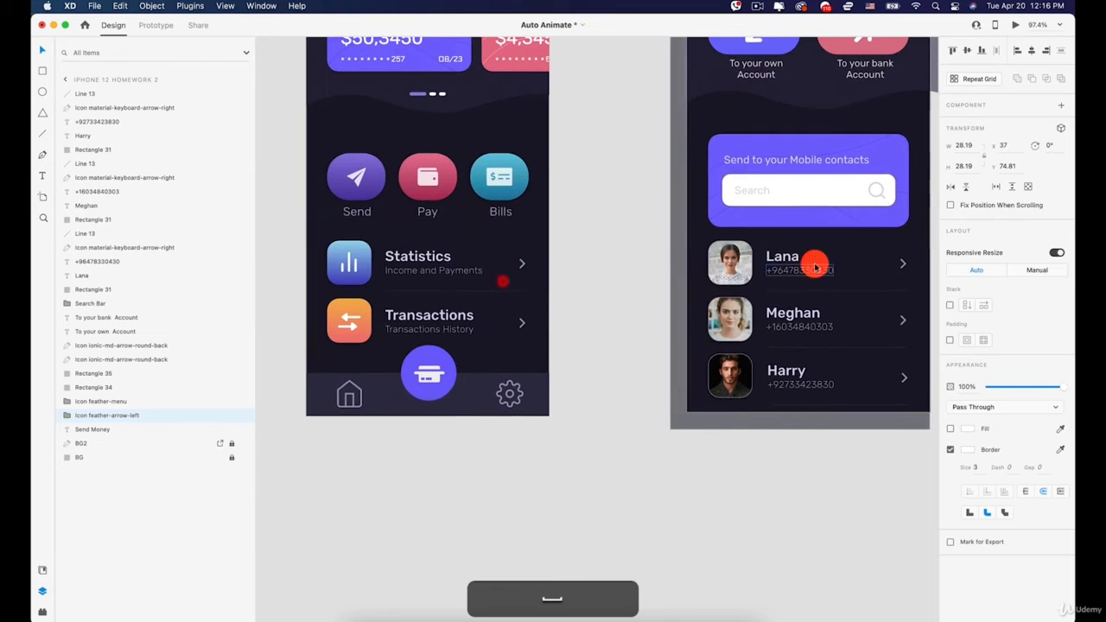
key(space)
drag(835, 247, 752, 260)
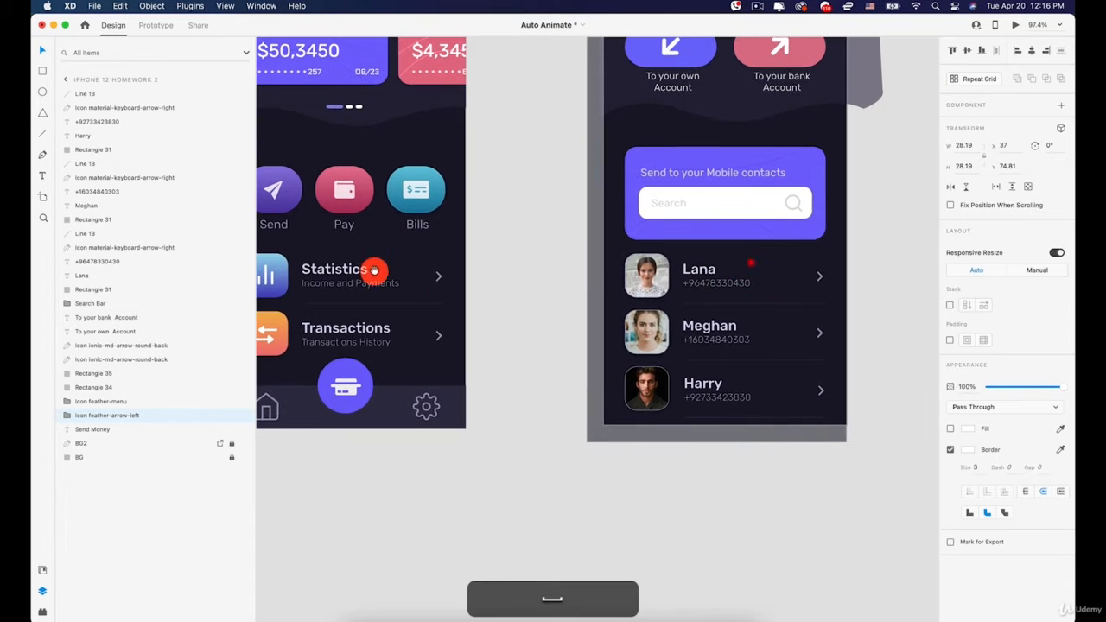
click(711, 271)
shift+click(718, 284)
shift+click(738, 302)
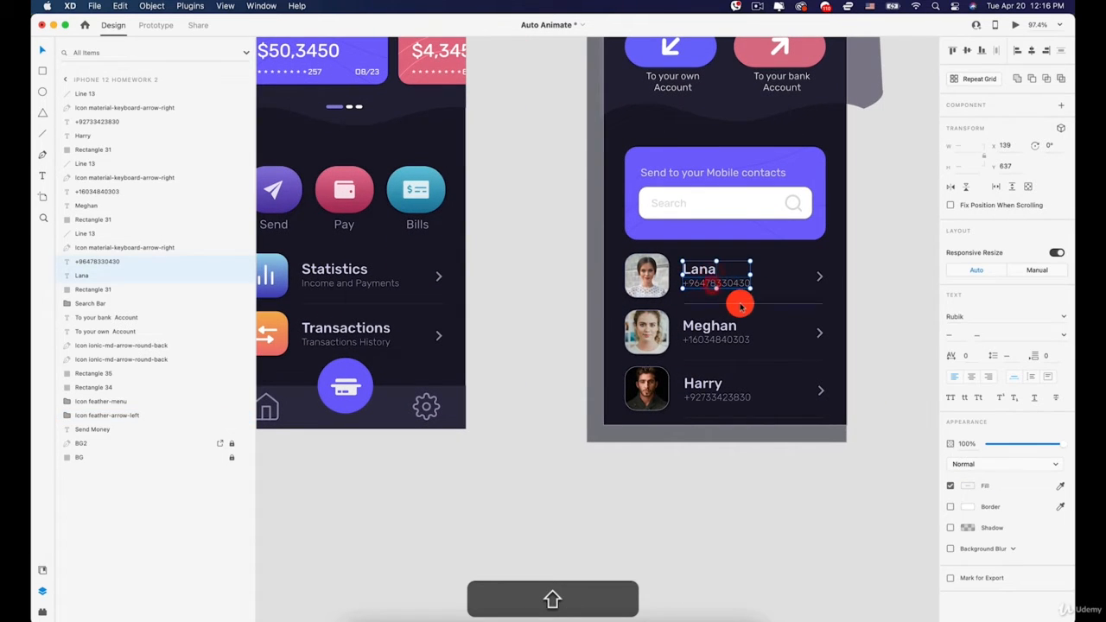
shift+click(822, 277)
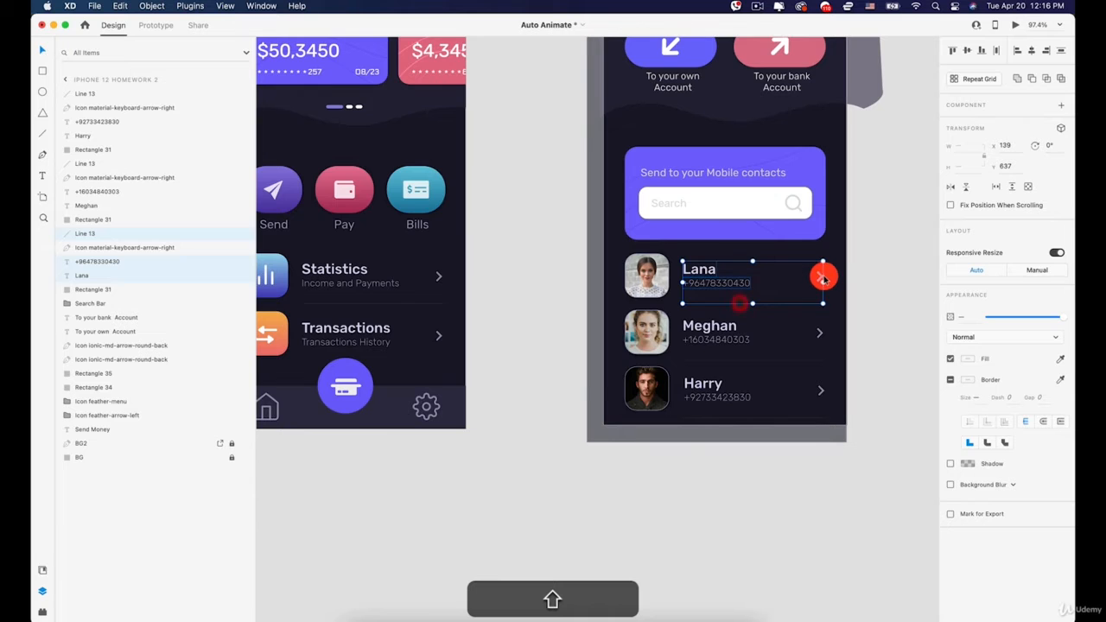
shift+click(661, 278)
right_click(687, 279)
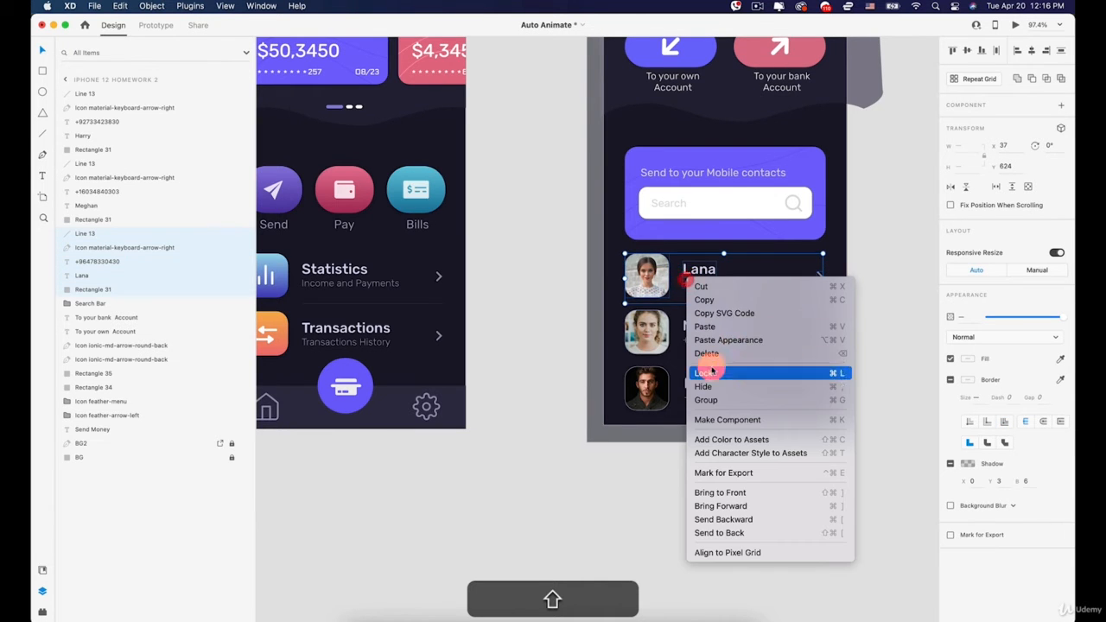
click(706, 400)
Group the second contact row's photo, name, phone number, arrow and divider line.
click(710, 329)
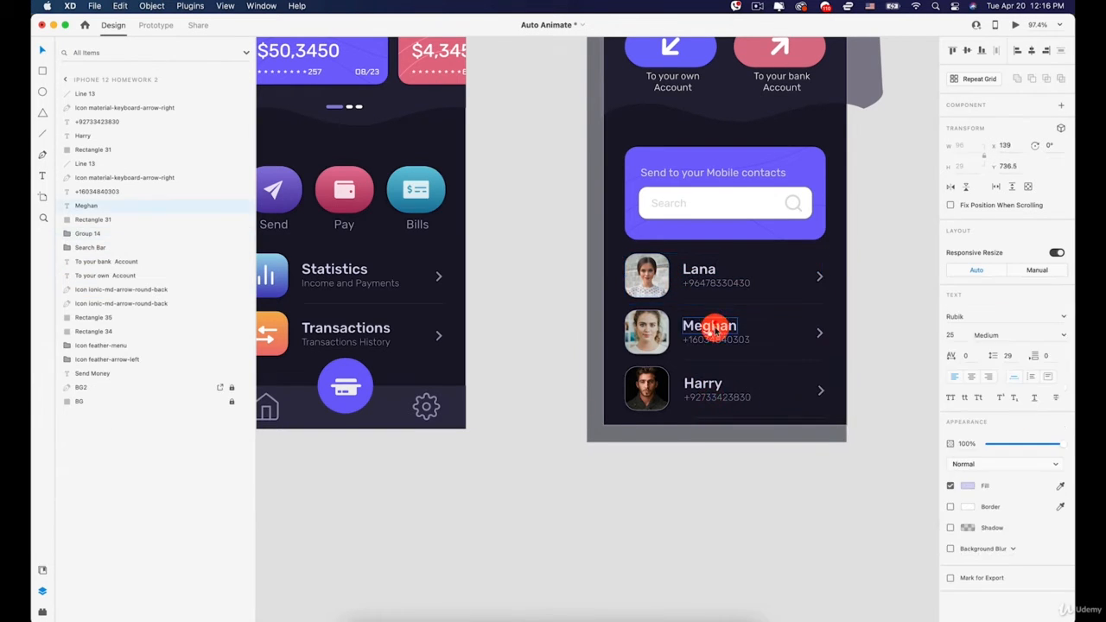
shift+click(716, 339)
shift+click(821, 335)
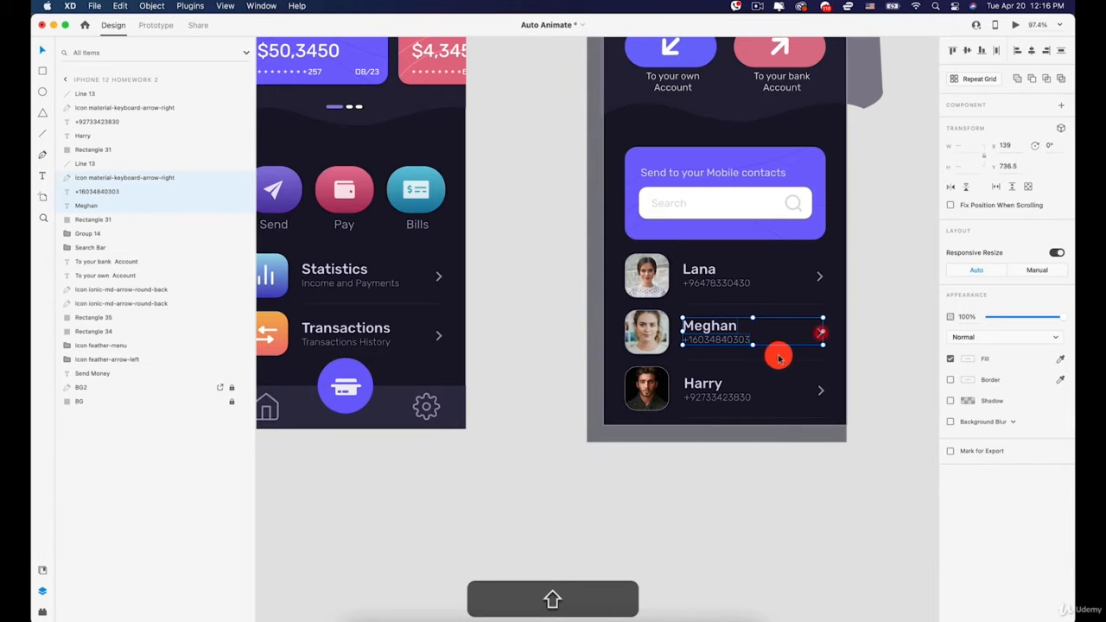
shift+click(776, 360)
shift+click(641, 341)
right_click(639, 333)
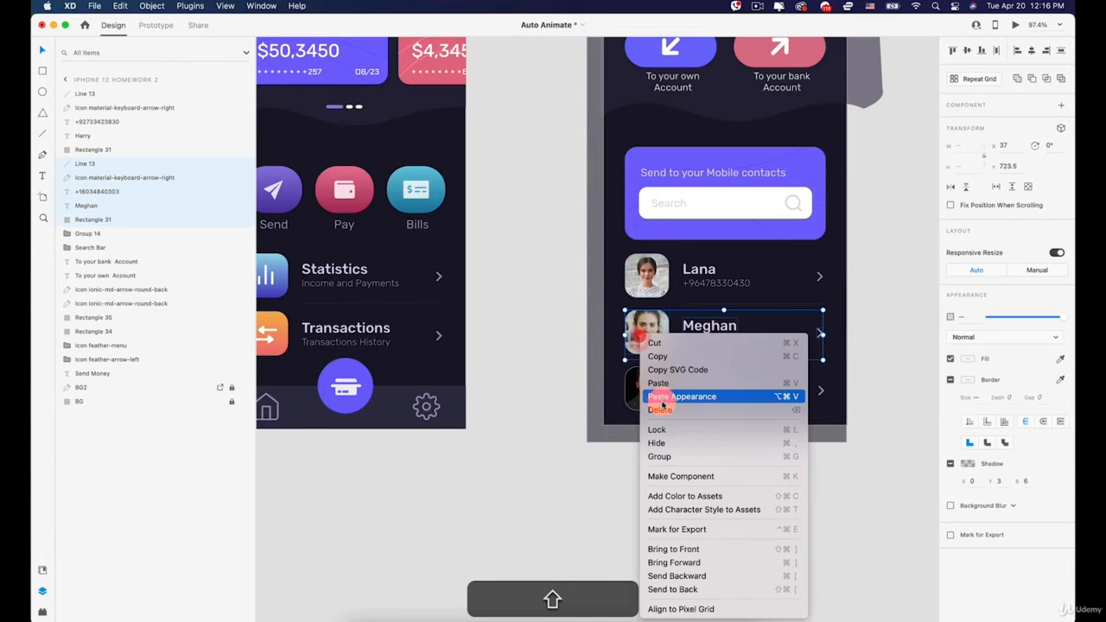
click(659, 456)
Group the third contact row's photo, name, phone number, arrow and divider line.
click(666, 377)
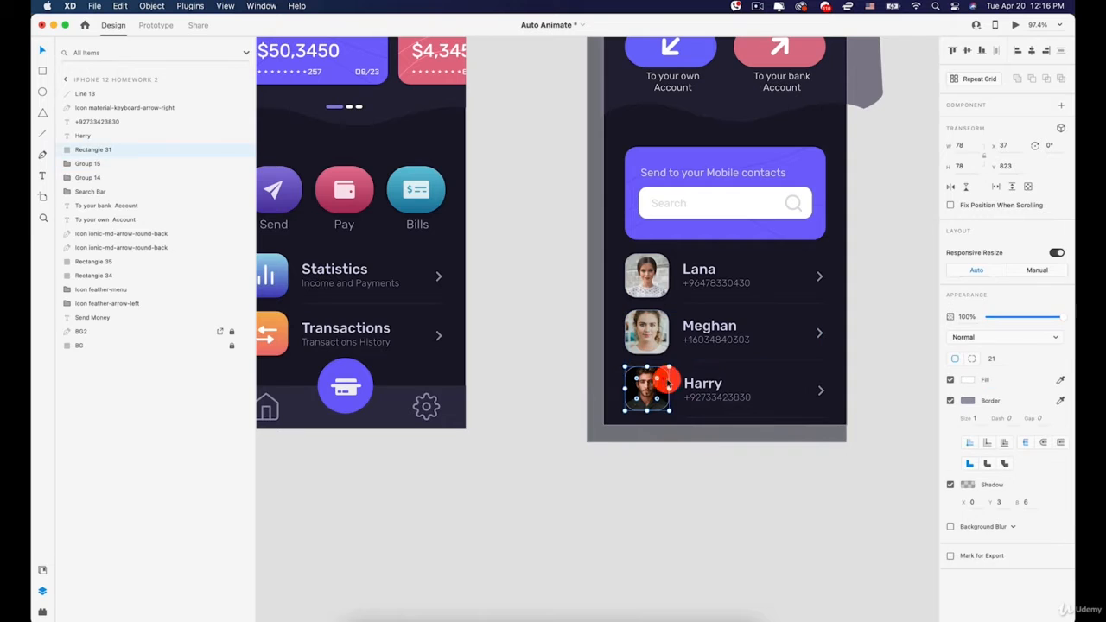
shift+click(702, 390)
shift+click(717, 397)
shift+click(754, 417)
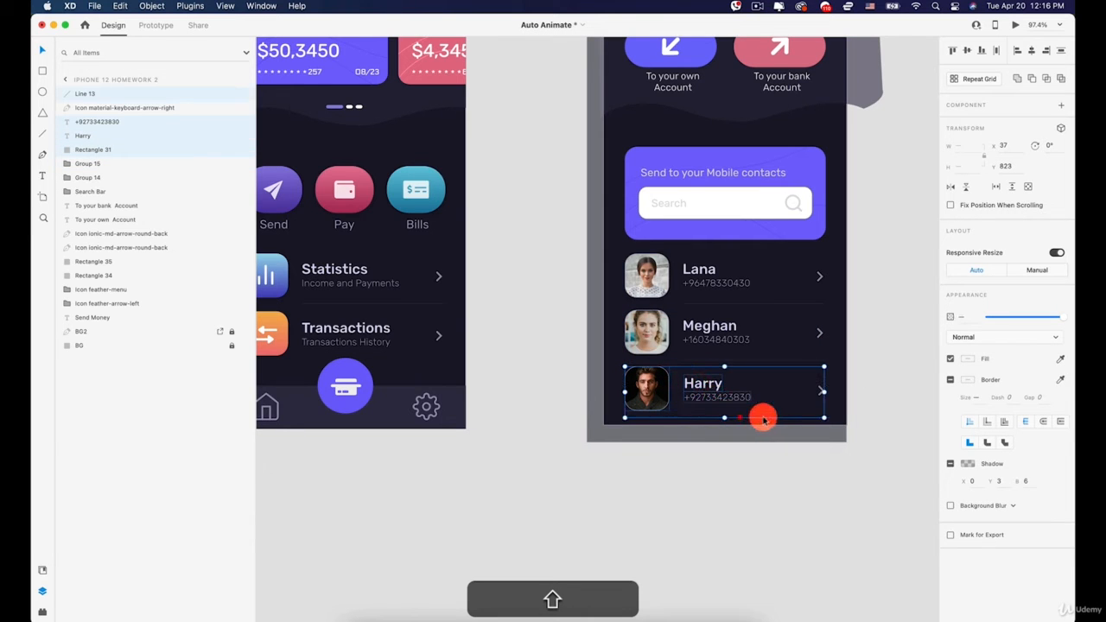
shift+click(821, 390)
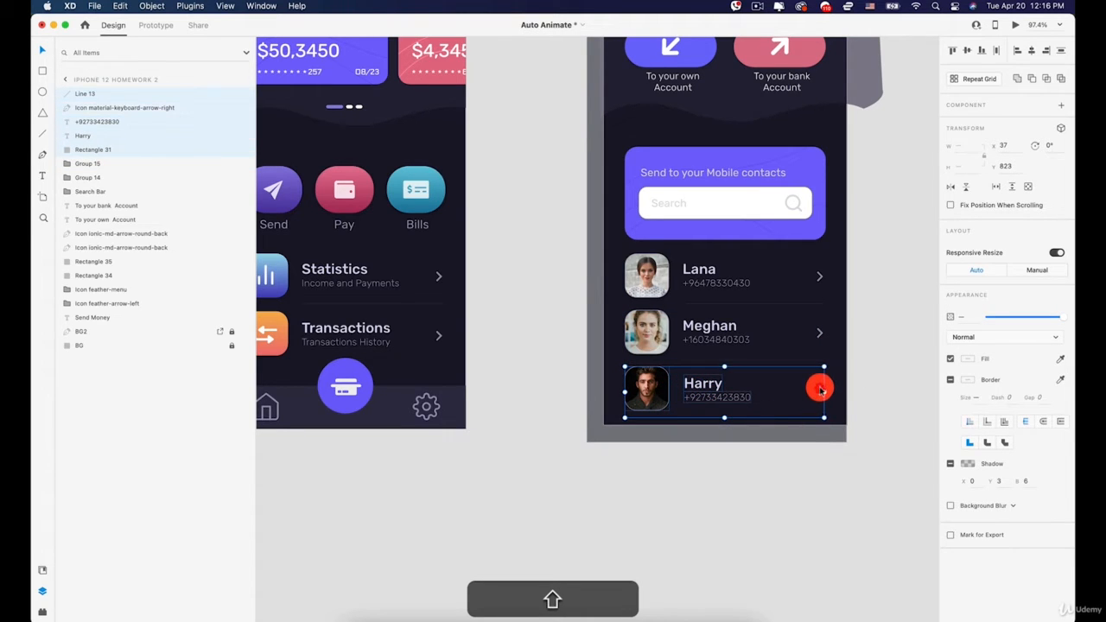
right_click(821, 390)
click(847, 457)
Check the grouping of the three contact rows by selecting them individually and together.
click(734, 329)
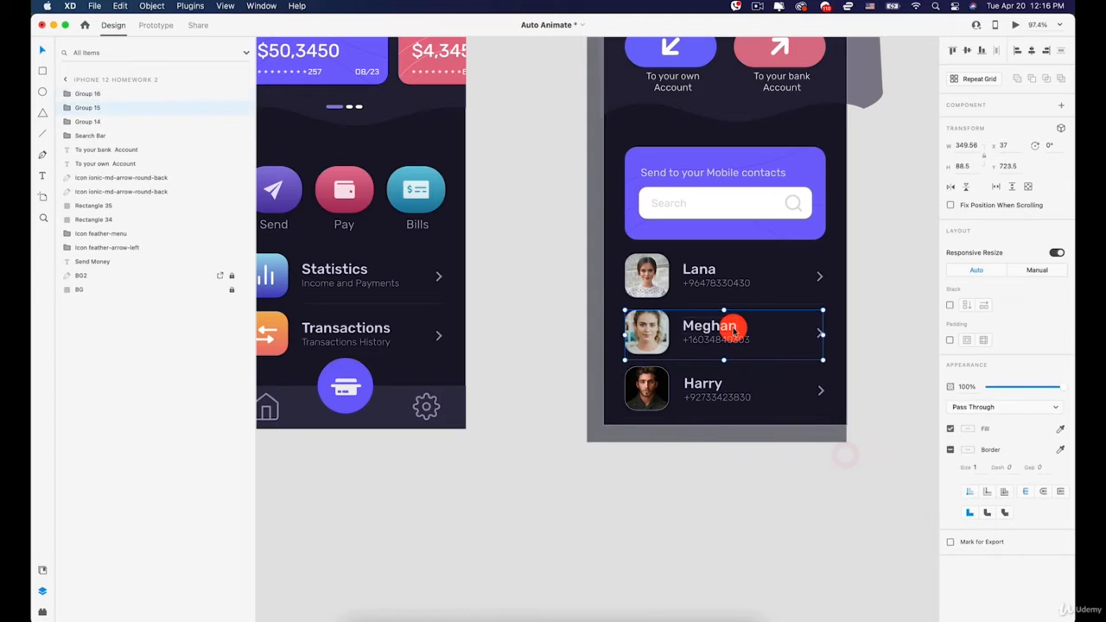
click(733, 294)
click(741, 381)
click(739, 335)
click(722, 295)
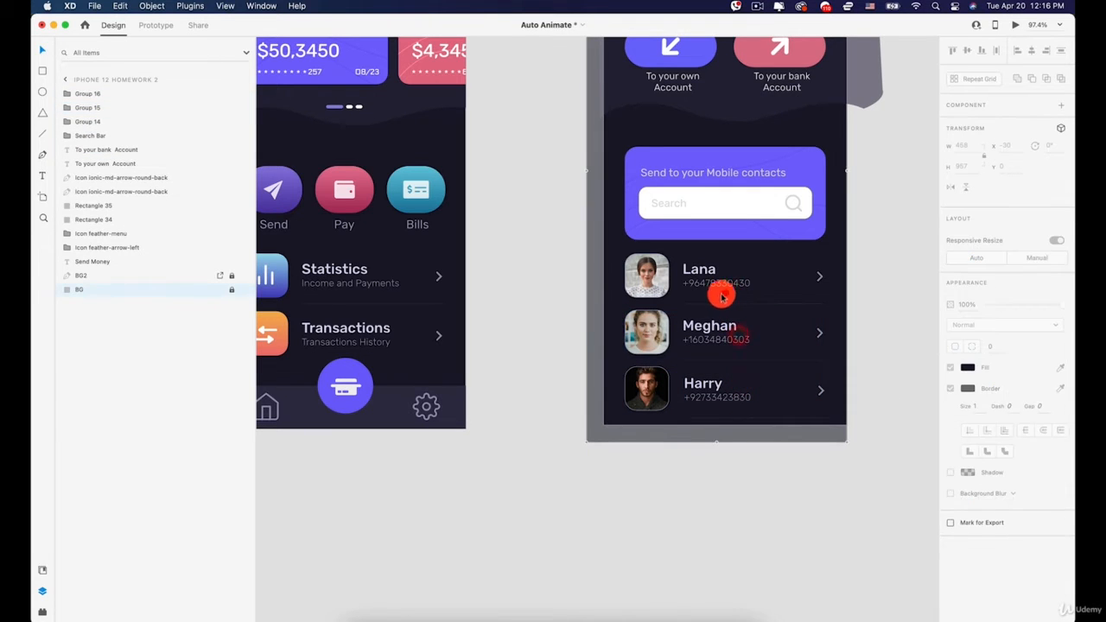
click(717, 290)
shift+click(709, 326)
shift+click(701, 403)
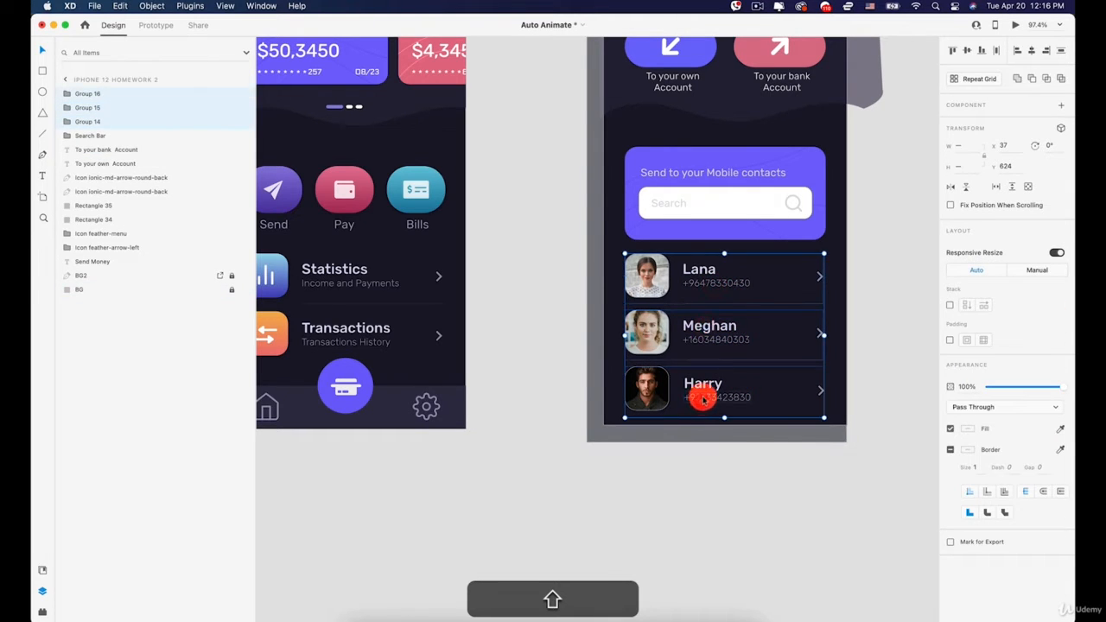
click(656, 477)
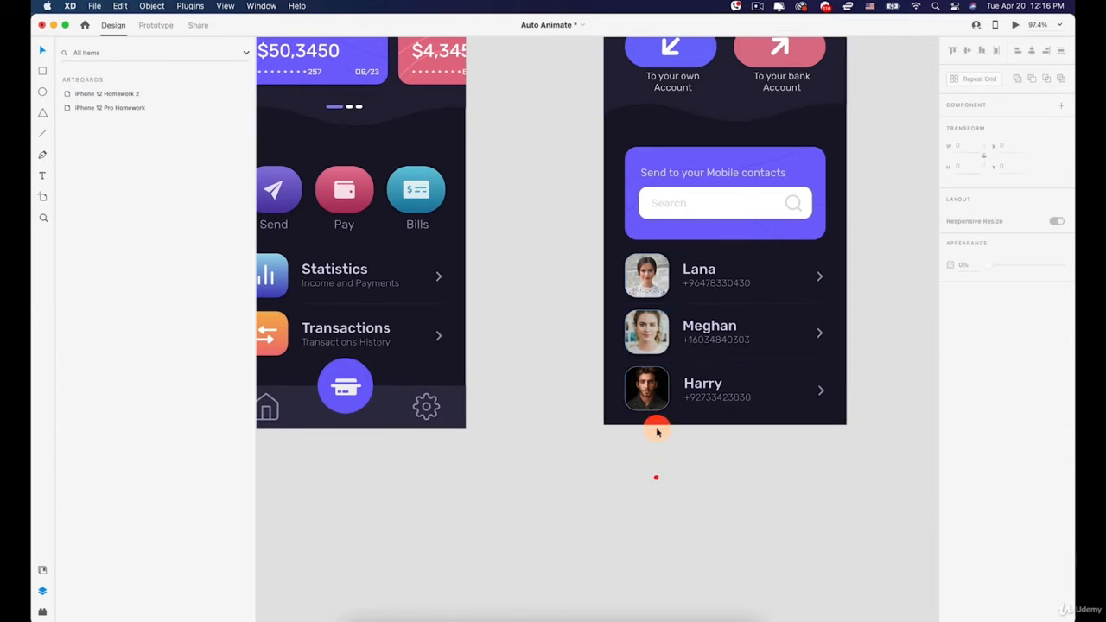
Rename the first contact row's group with that contact's first name.
click(661, 275)
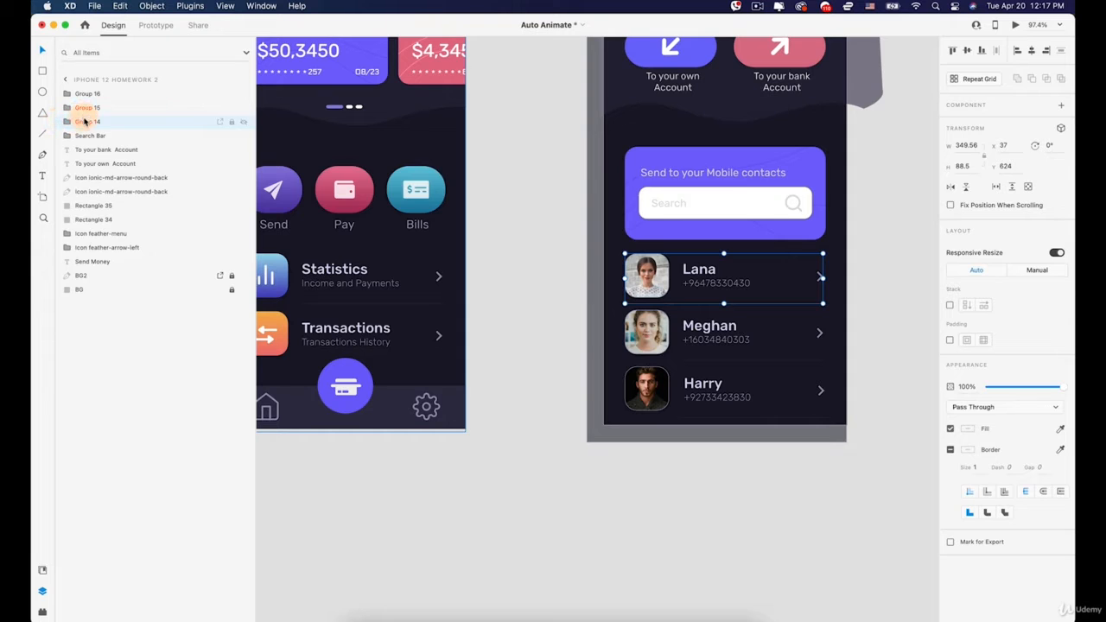
right_click(84, 121)
click(114, 207)
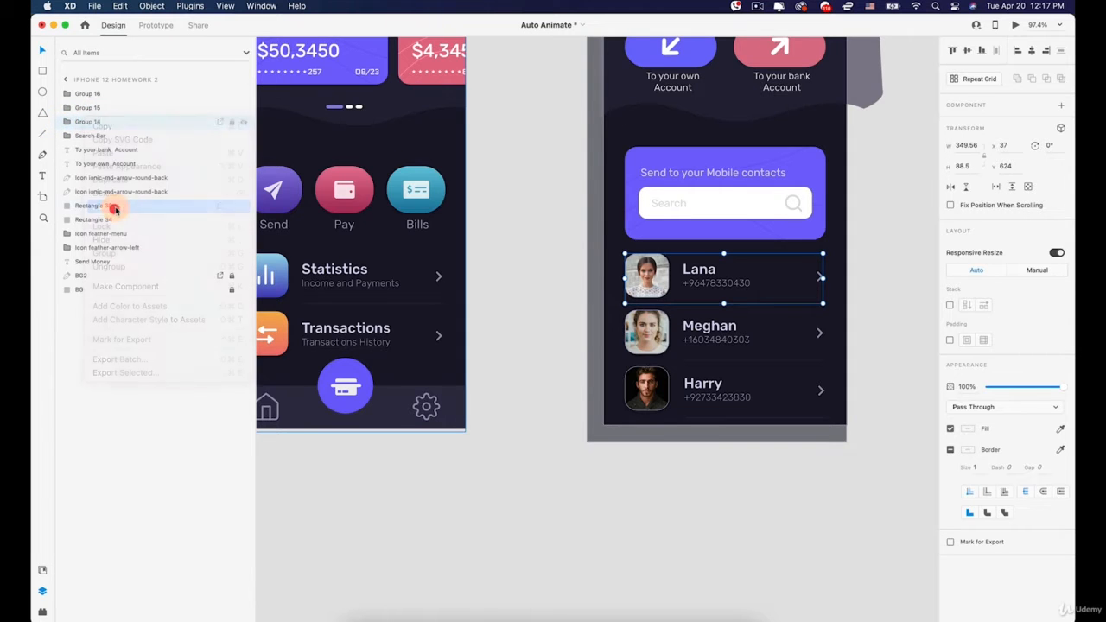
text(Lana)
key(Return)
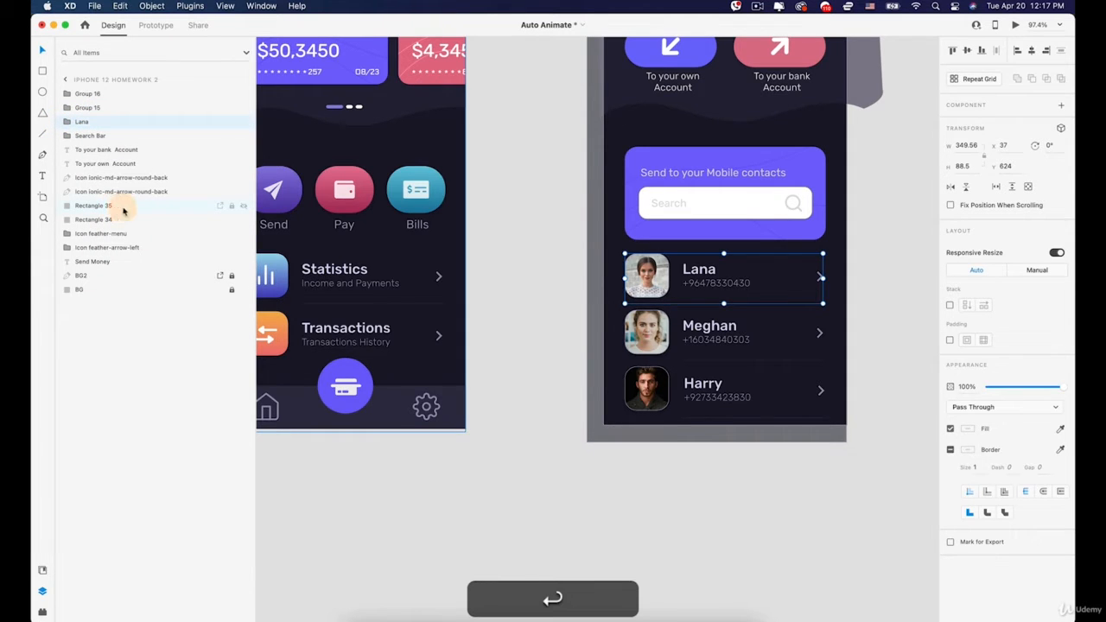
Rename the second contact row's group with that contact's first name.
click(707, 339)
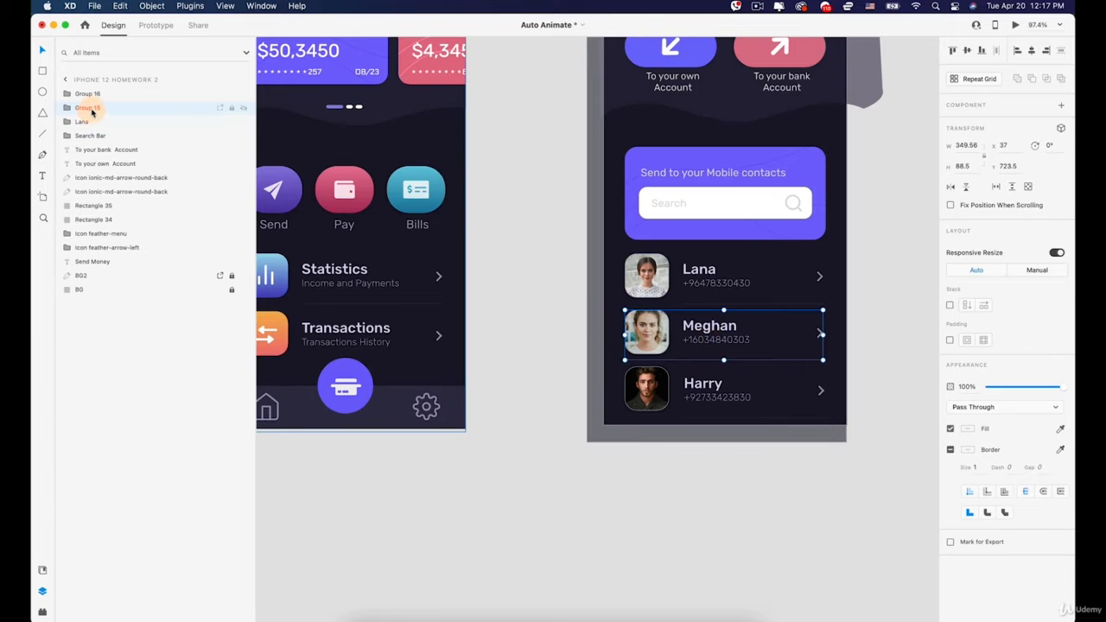
right_click(92, 113)
click(121, 192)
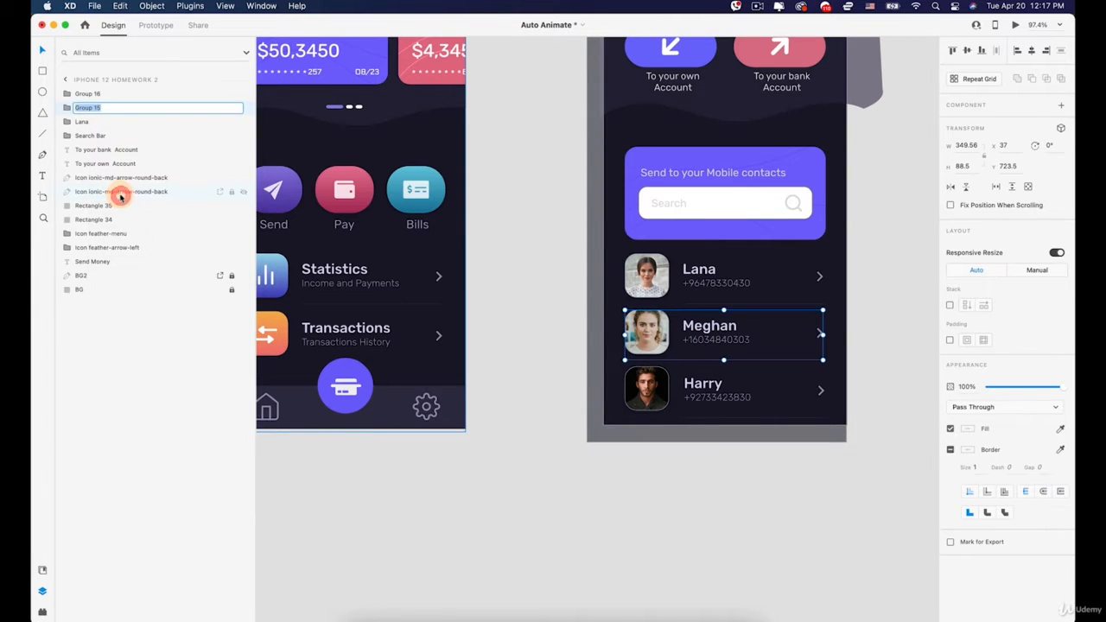
text(Megan)
key(Return)
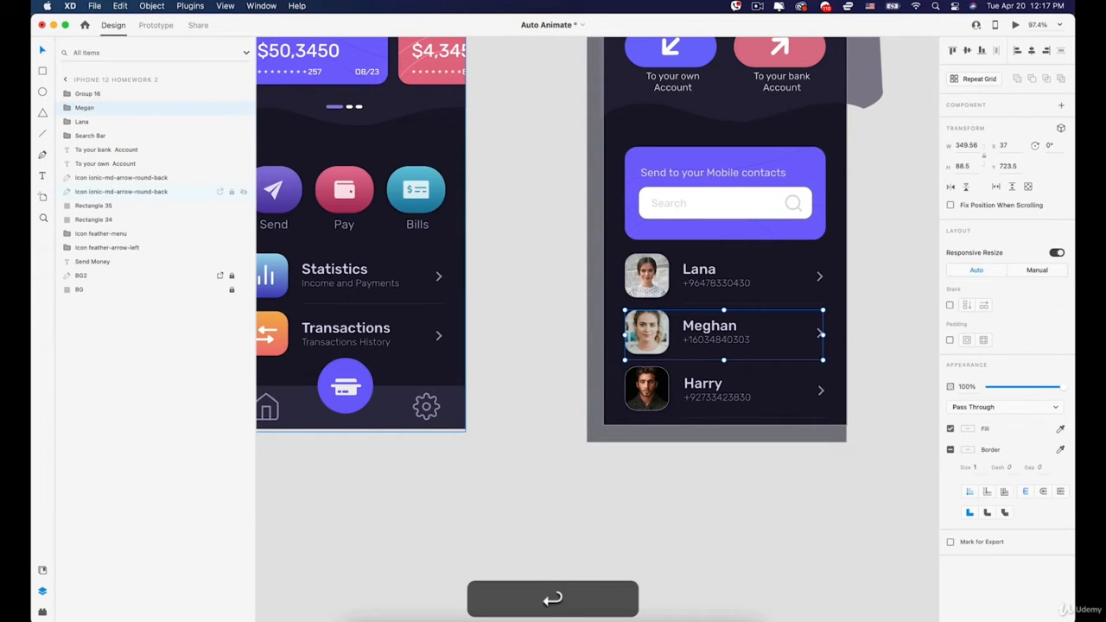
Rename the third contact row's group with that contact's first name.
click(683, 389)
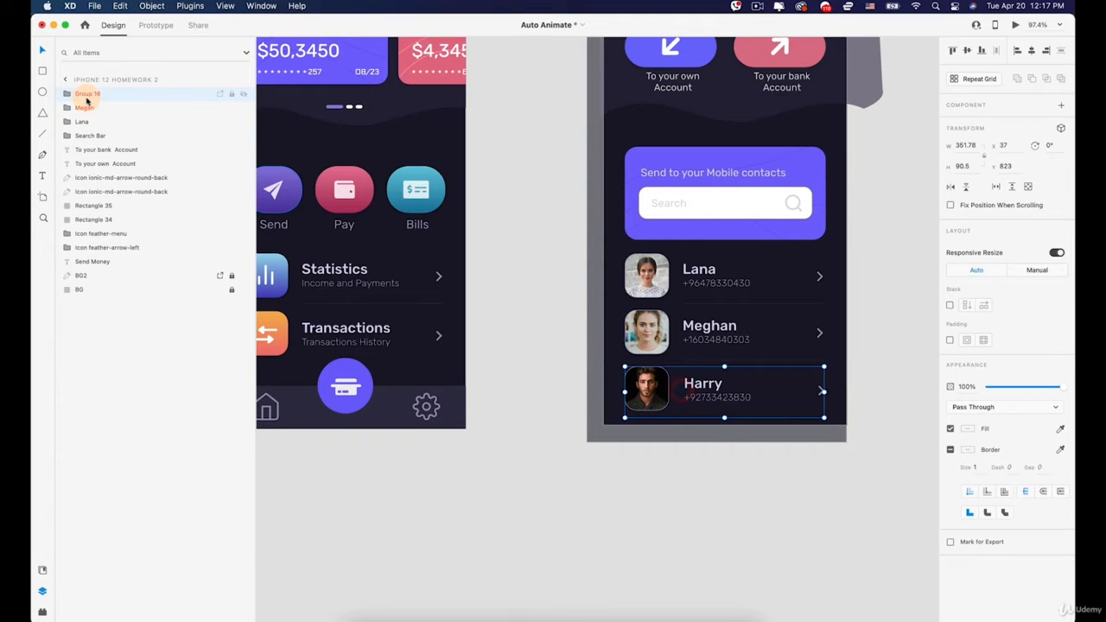
right_click(91, 96)
click(126, 185)
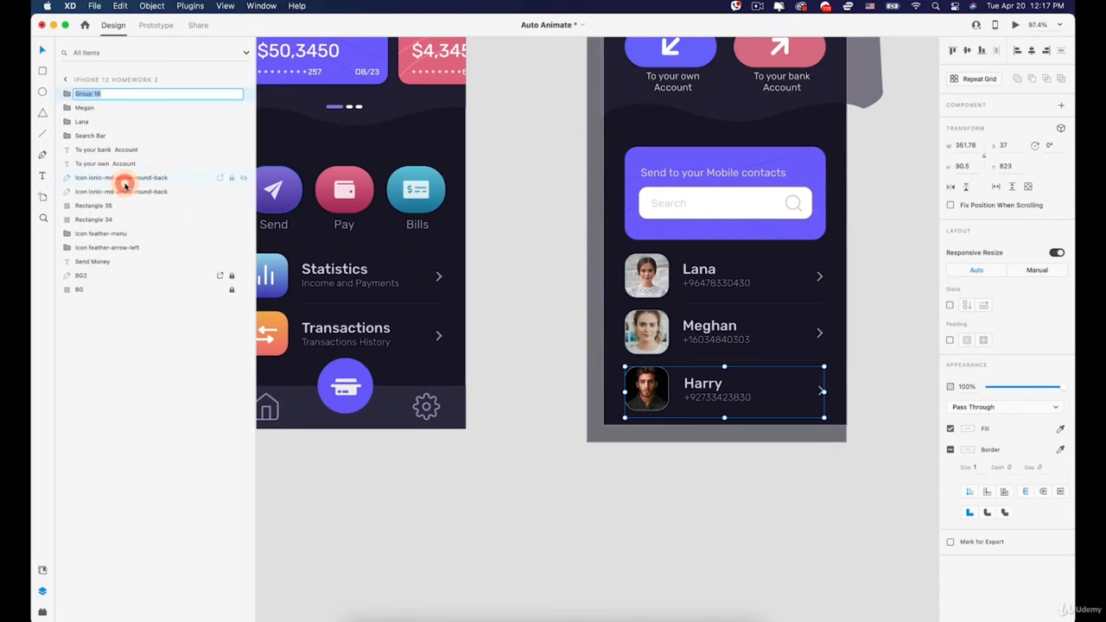
text(Harry)
key(Return)
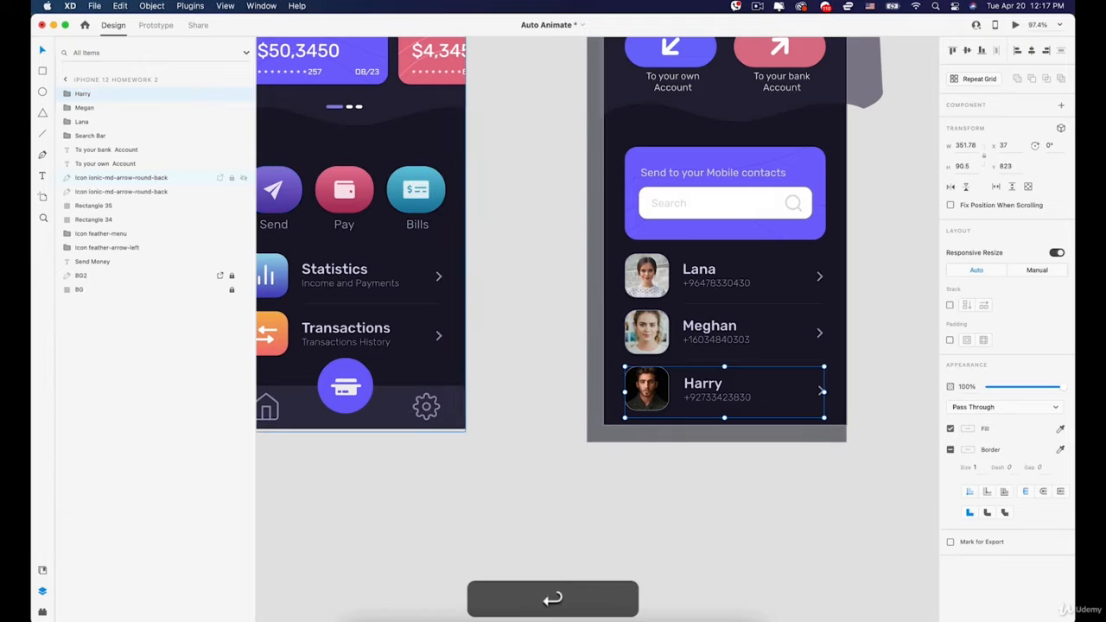
Copy the three contact row groups from Send Money and paste them onto the My Cards artboard.
click(680, 327)
shift+click(662, 279)
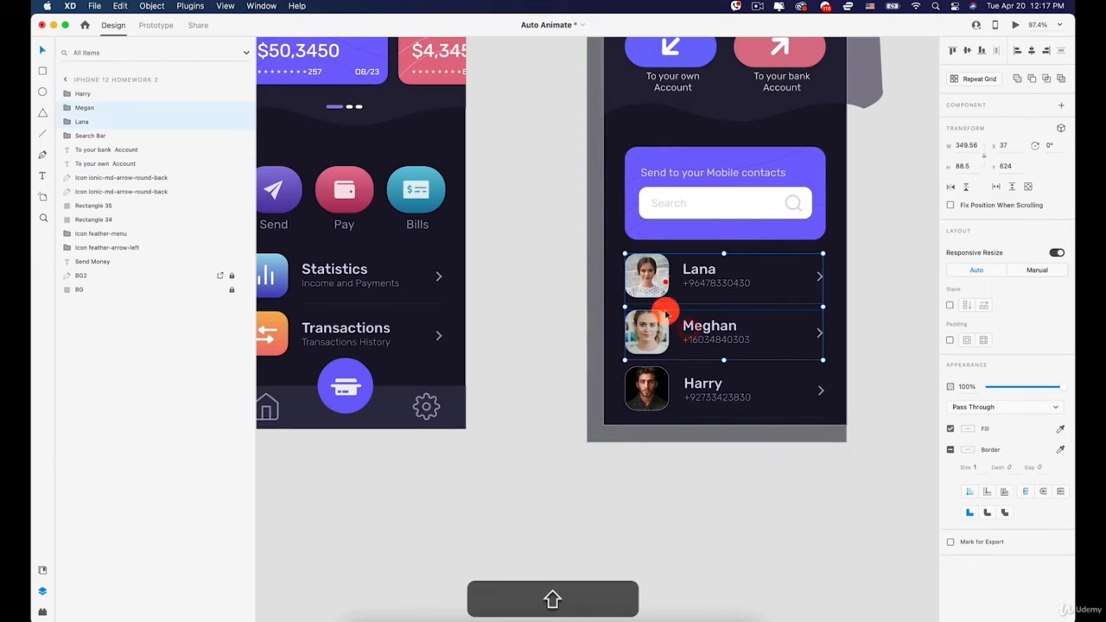
shift+click(663, 378)
scroll(663, 377, down, 5)
key(super+c)
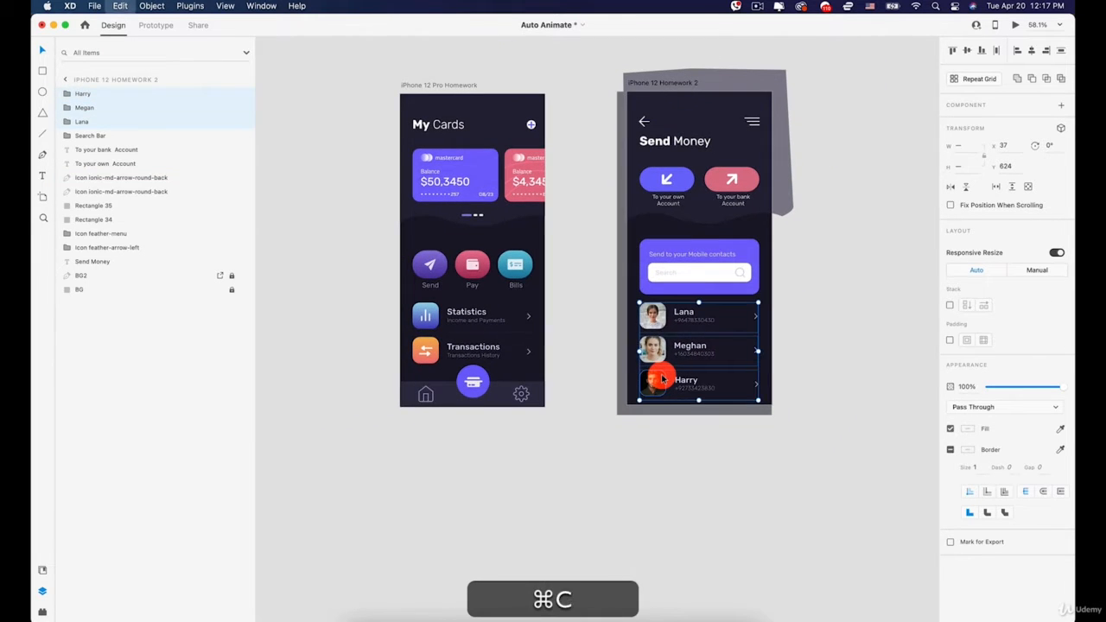
click(432, 313)
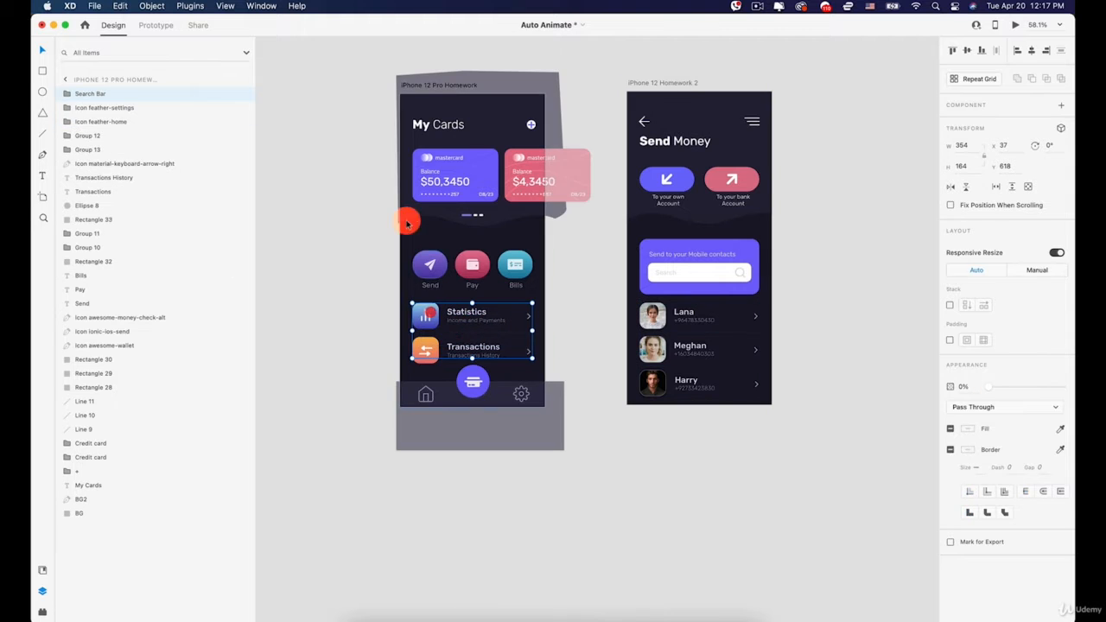
click(440, 85)
key(super+v)
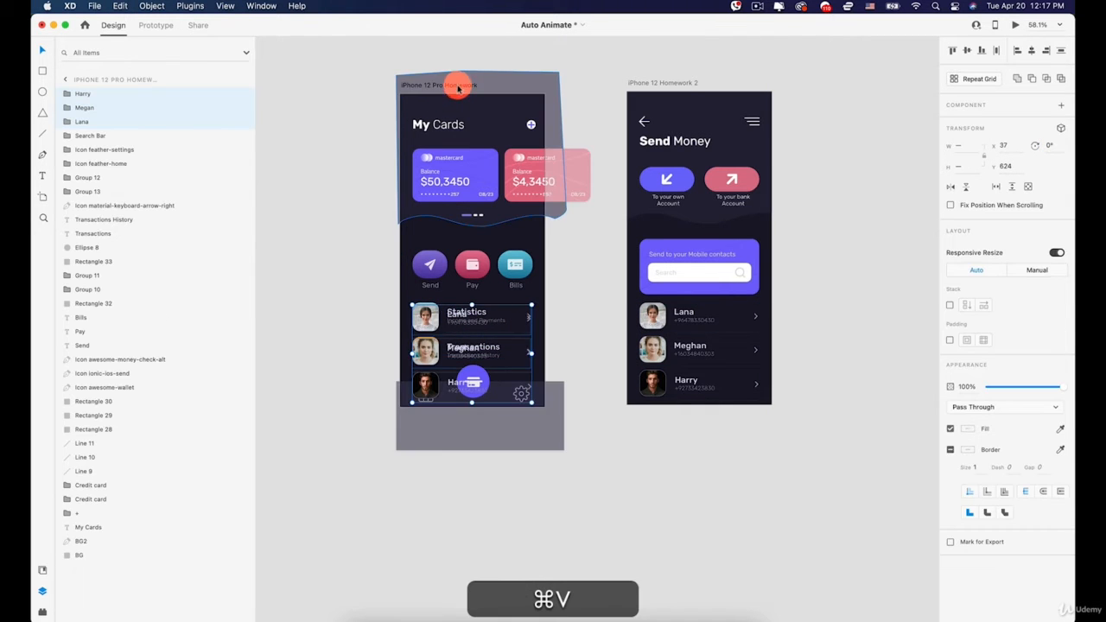
Move the pasted contact rows straight down to about Y 733.54 on My Cards and lower their opacity to about 0%.
scroll(444, 259, up, 3)
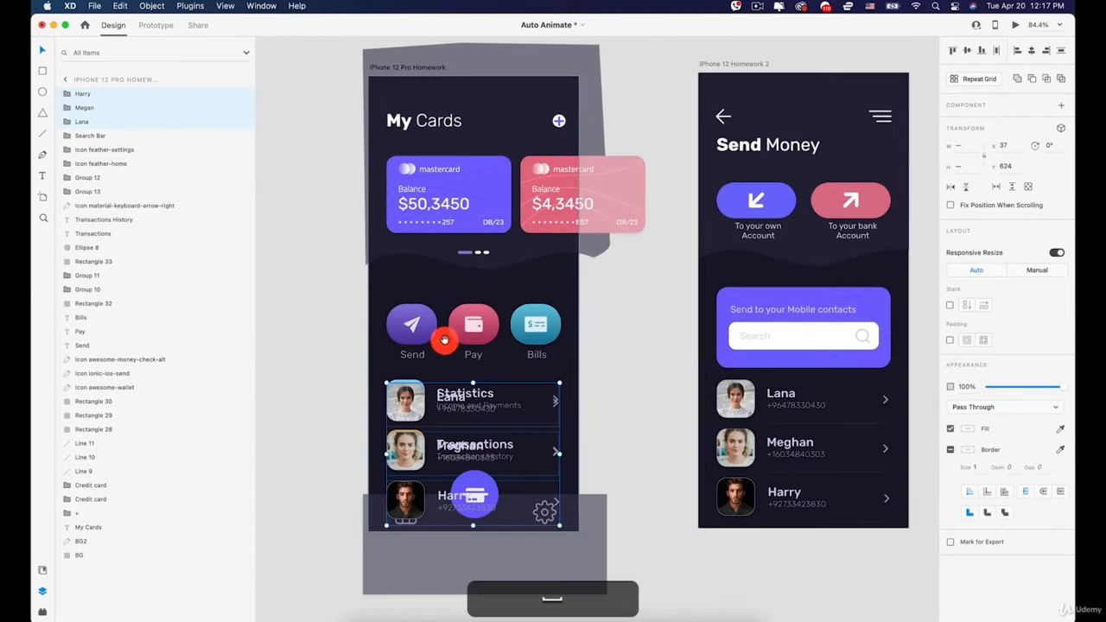
scroll(420, 259, down, 5)
drag(377, 233, 377, 288)
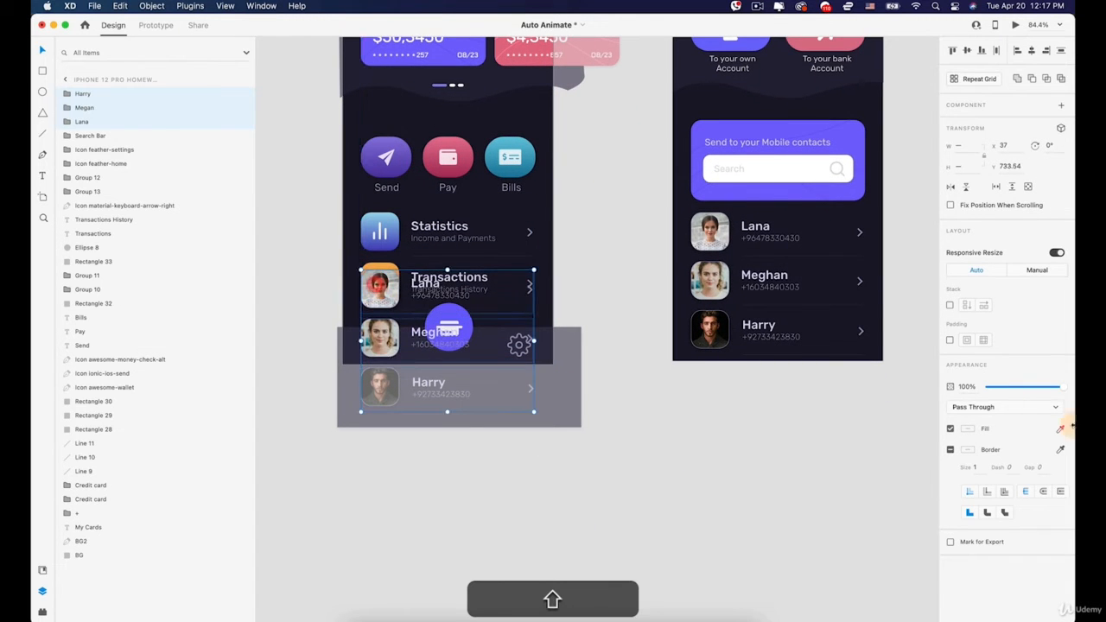
drag(1037, 388, 971, 388)
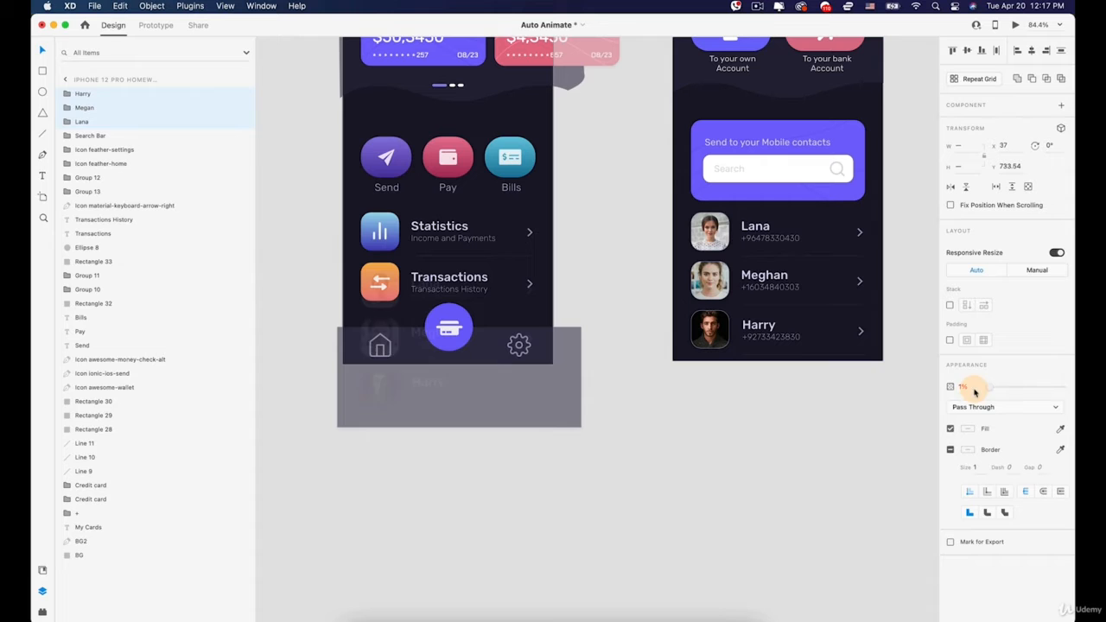
click(760, 405)
drag(587, 275, 541, 394)
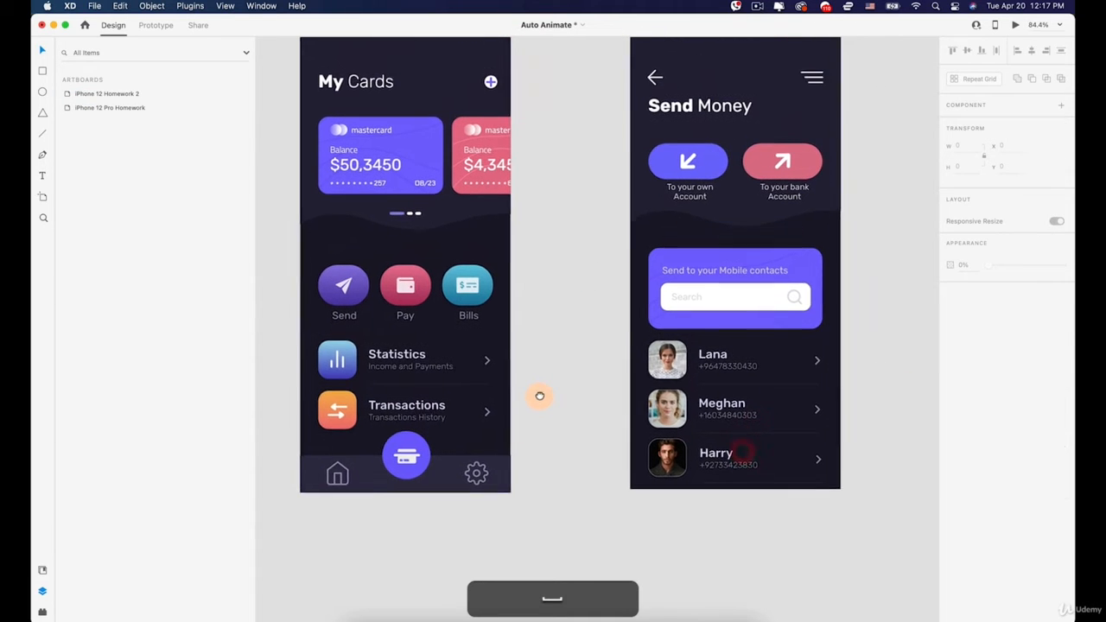
Preview the prototype, switching back and forth between My Cards and Send Money to check the contact rows' animation, and close the preview.
click(1016, 26)
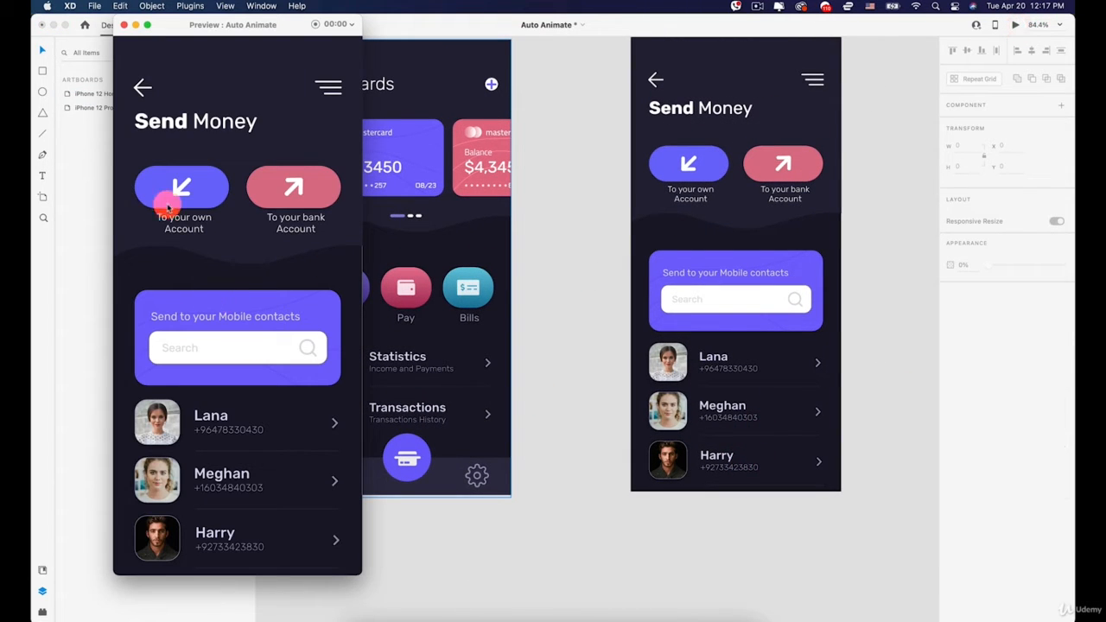
click(144, 80)
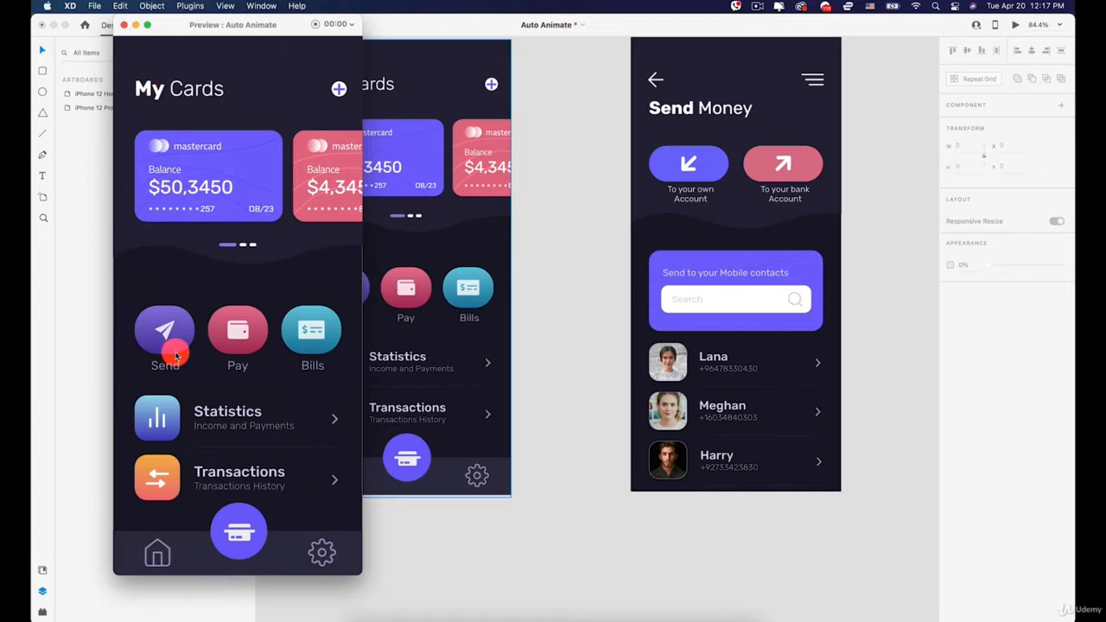
click(175, 355)
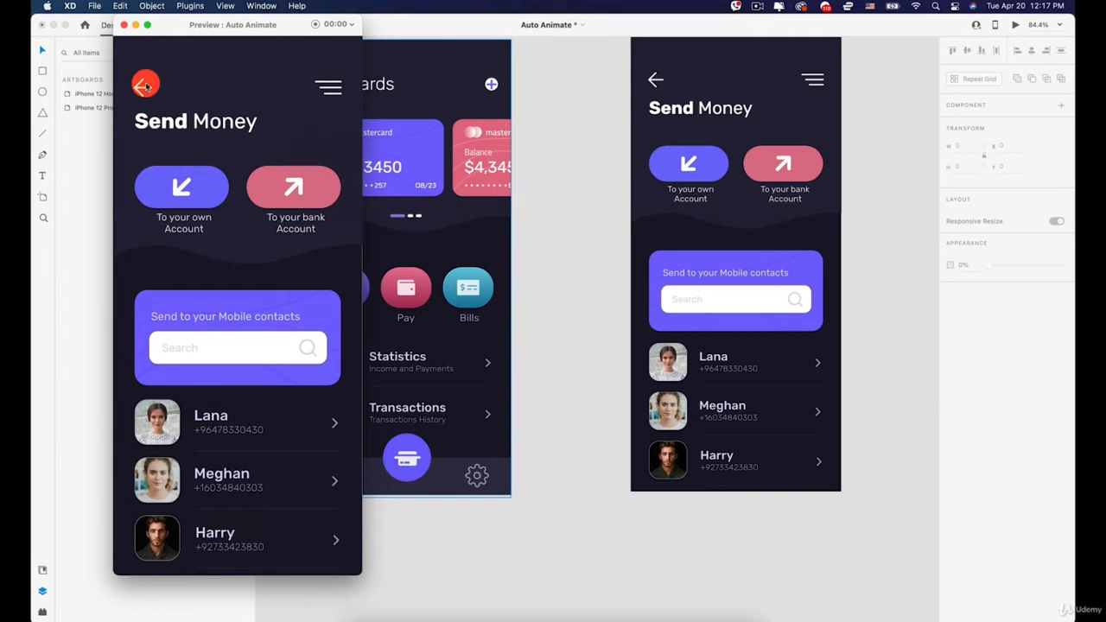
click(145, 85)
click(164, 330)
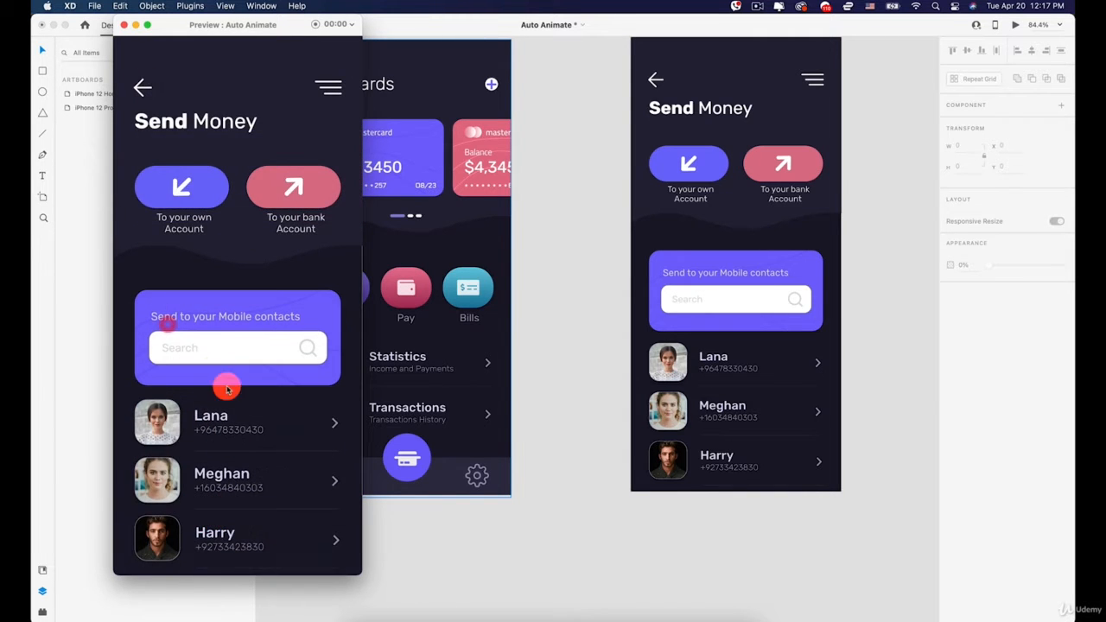
click(147, 102)
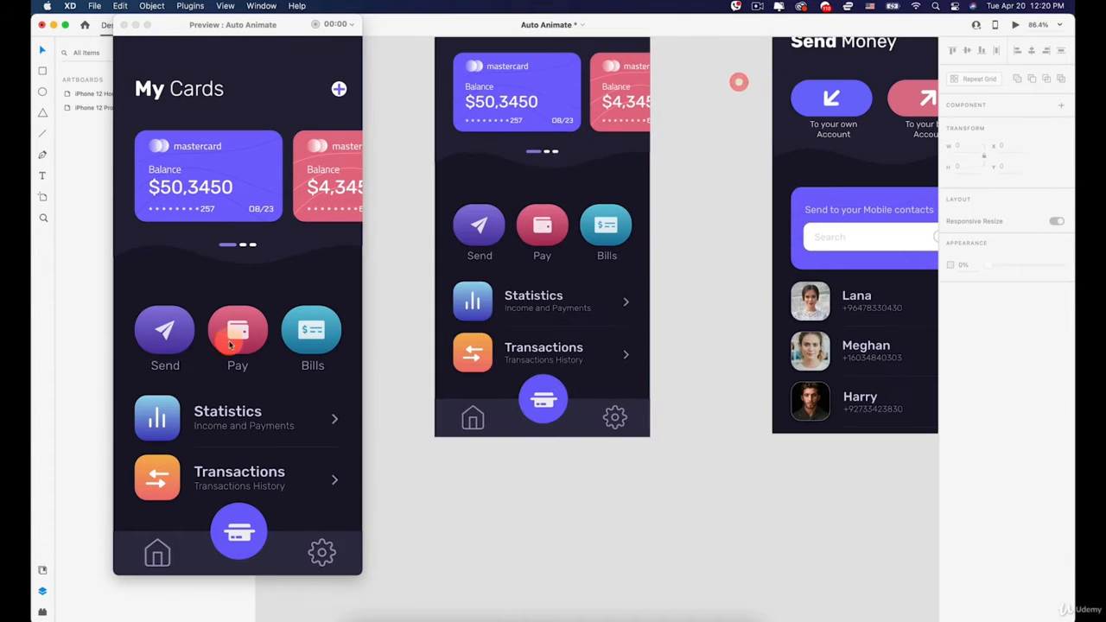
click(164, 334)
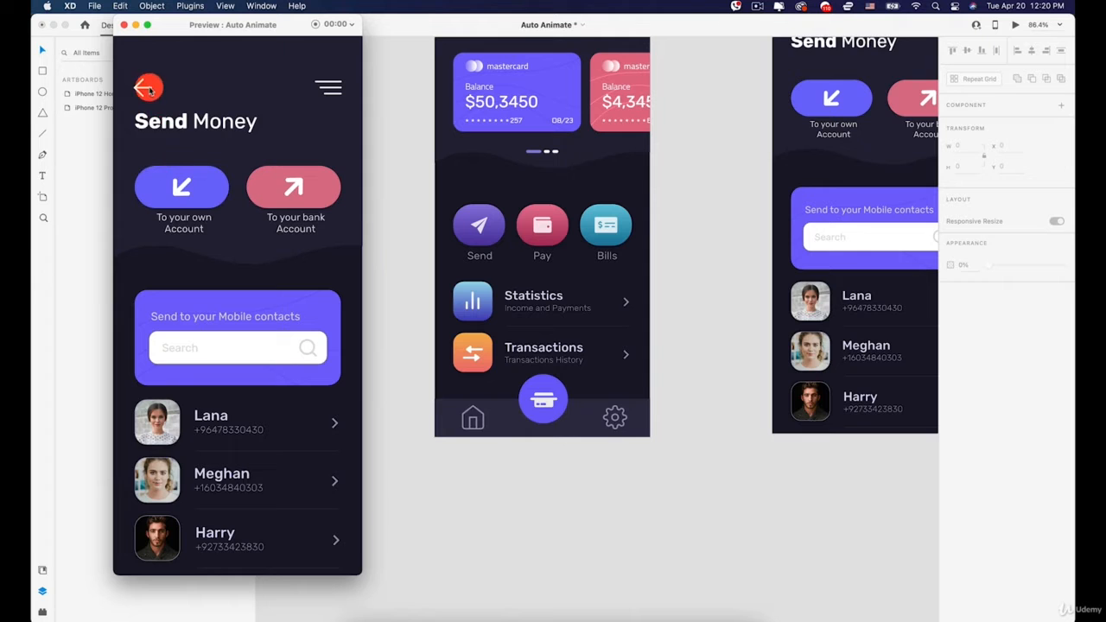
click(148, 88)
click(167, 335)
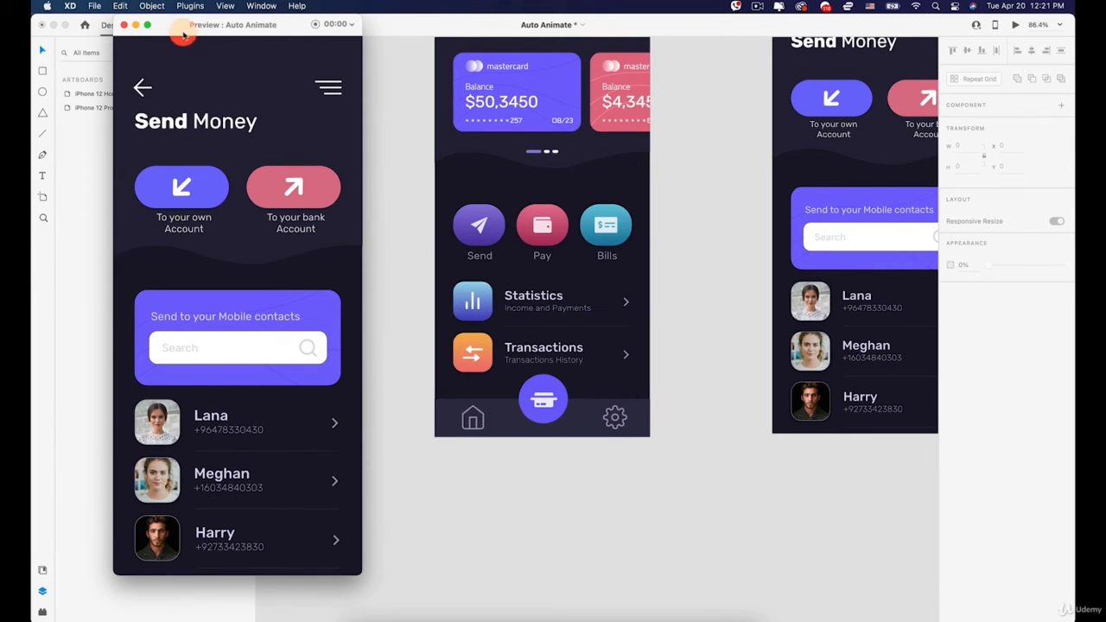
click(124, 26)
Examine the Pay icon and the Statistics row on the My Cards artboard to see how they are grouped.
scroll(449, 256, right, 3)
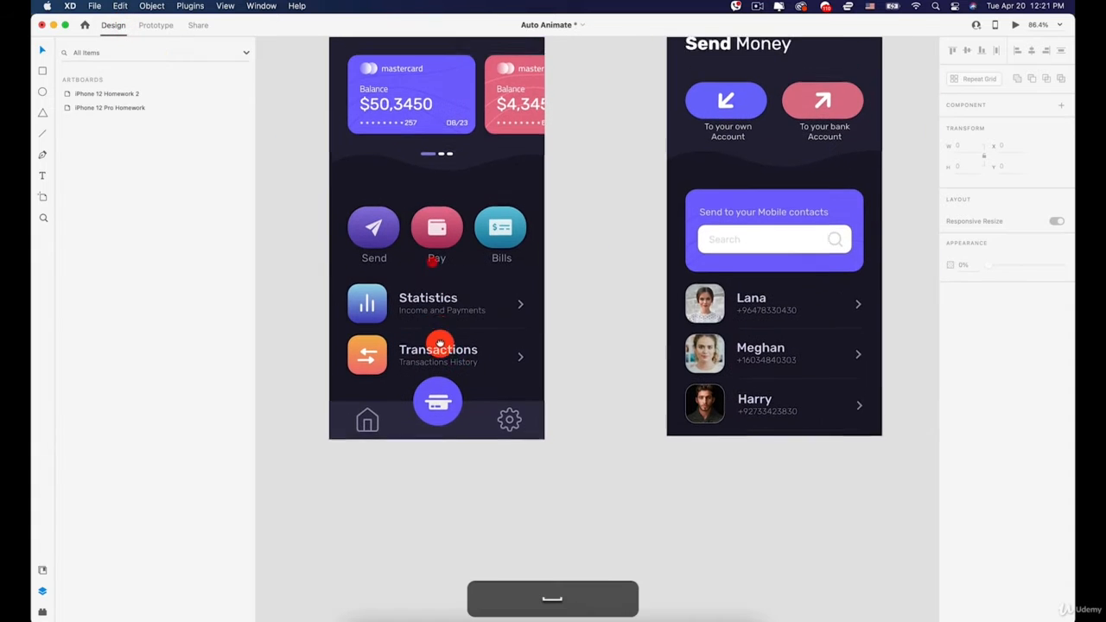
scroll(439, 341, up, 2)
key(space)
drag(726, 256, 706, 338)
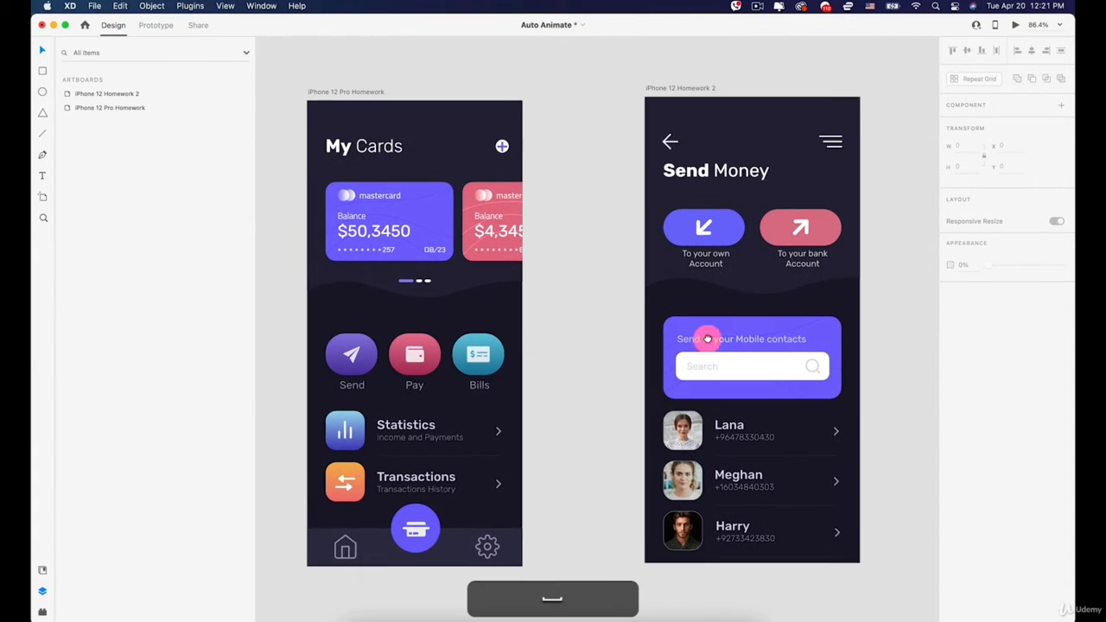
click(419, 367)
scroll(420, 367, up, 5)
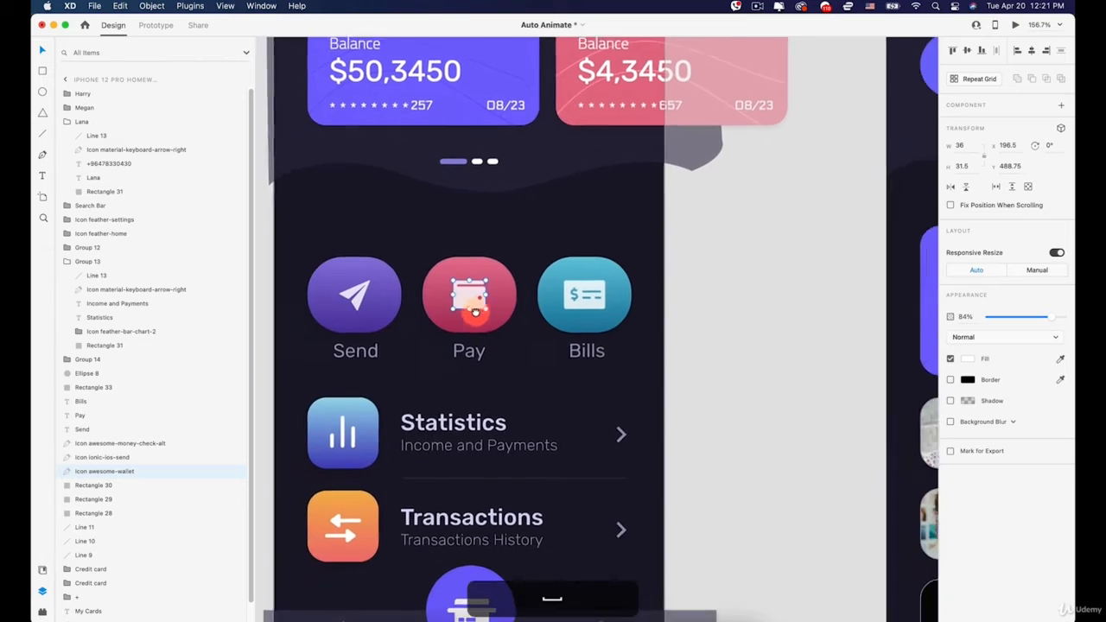
scroll(474, 312, down, 1)
click(386, 403)
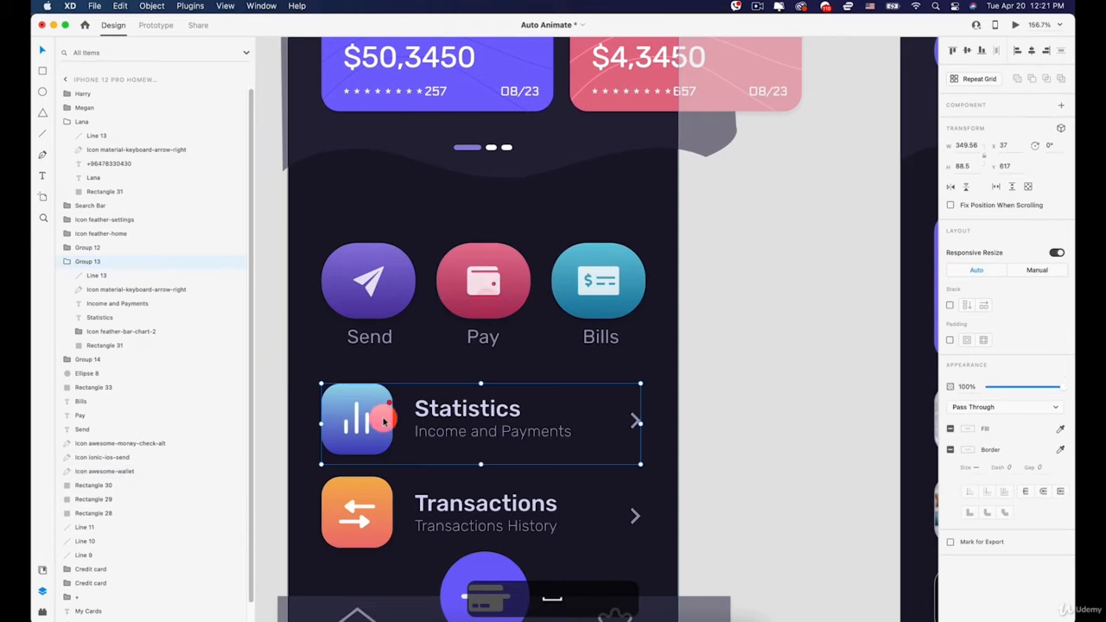
Try to select the Transactions row's group beneath the transparent search bar on My Cards.
click(329, 491)
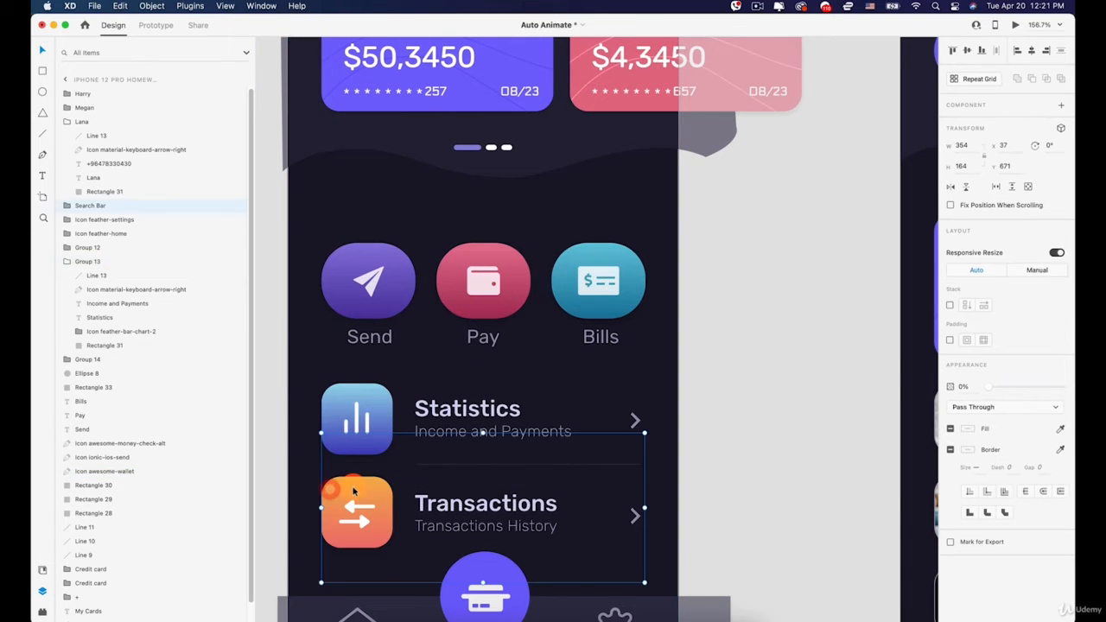
key(super+z)
click(636, 519)
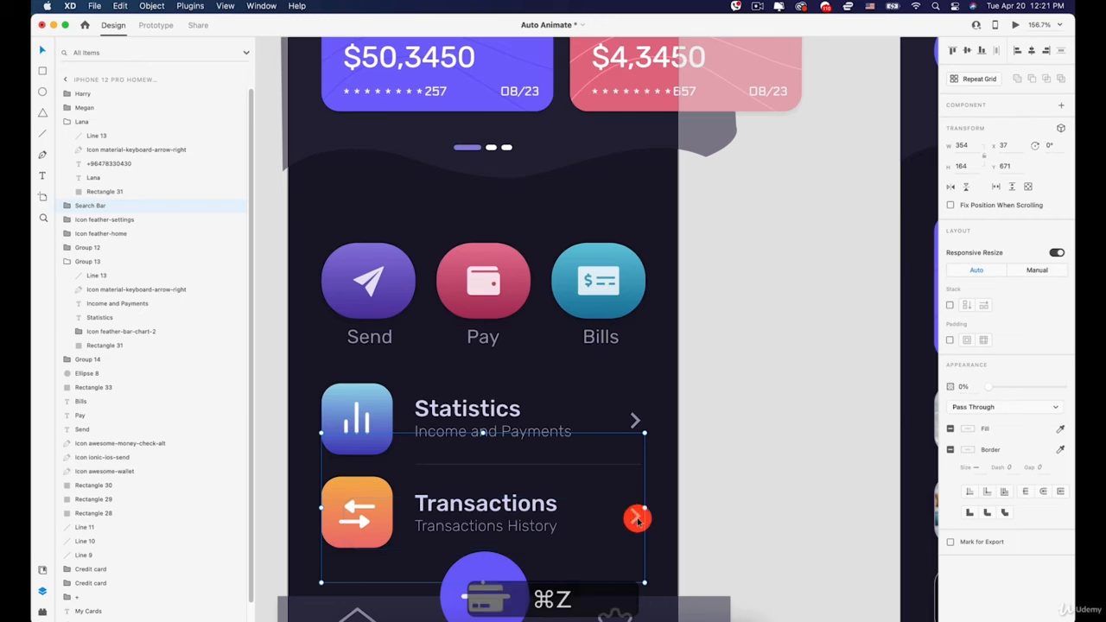
shift+click(361, 491)
shift+click(360, 491)
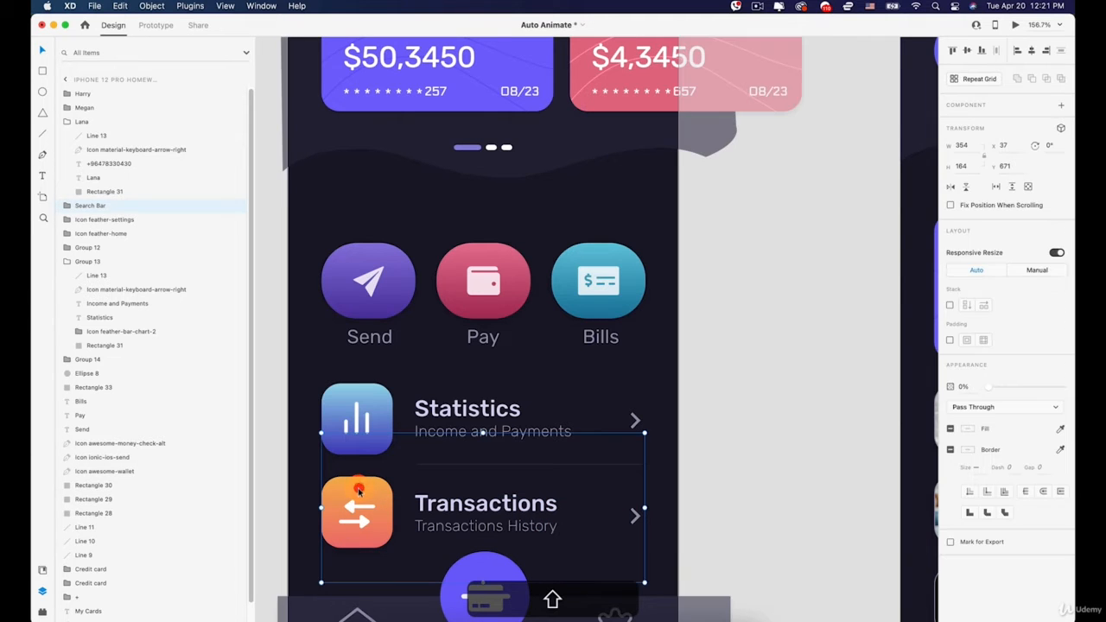
shift+click(358, 490)
shift+click(358, 491)
shift+super+click(358, 490)
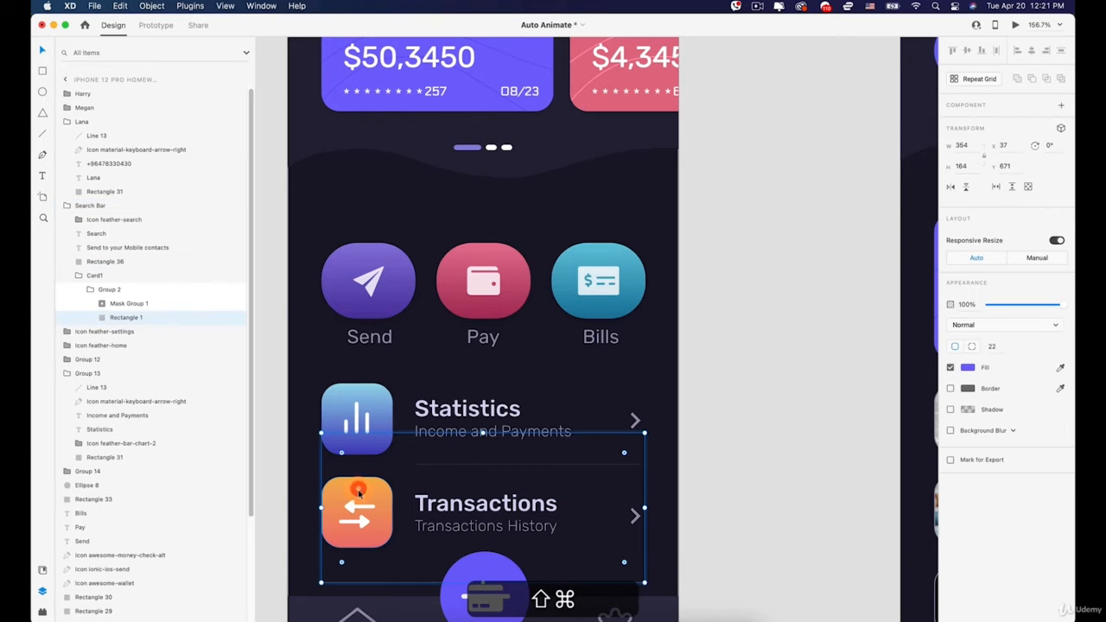
super+click(359, 490)
drag(359, 492, 337, 495)
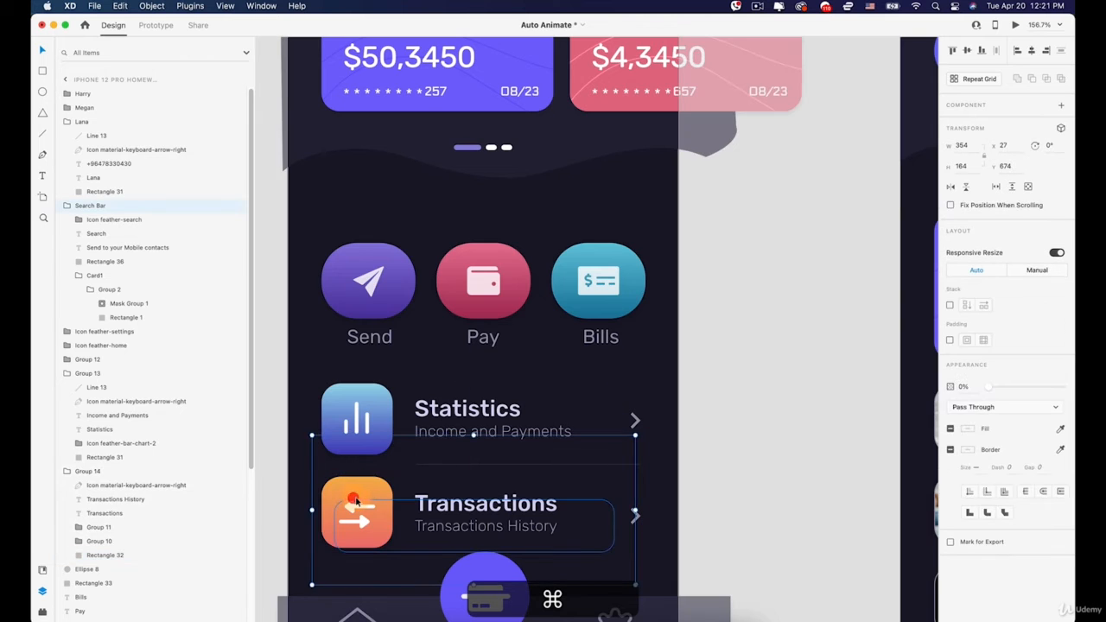
key(super+z)
alt+super+click(354, 488)
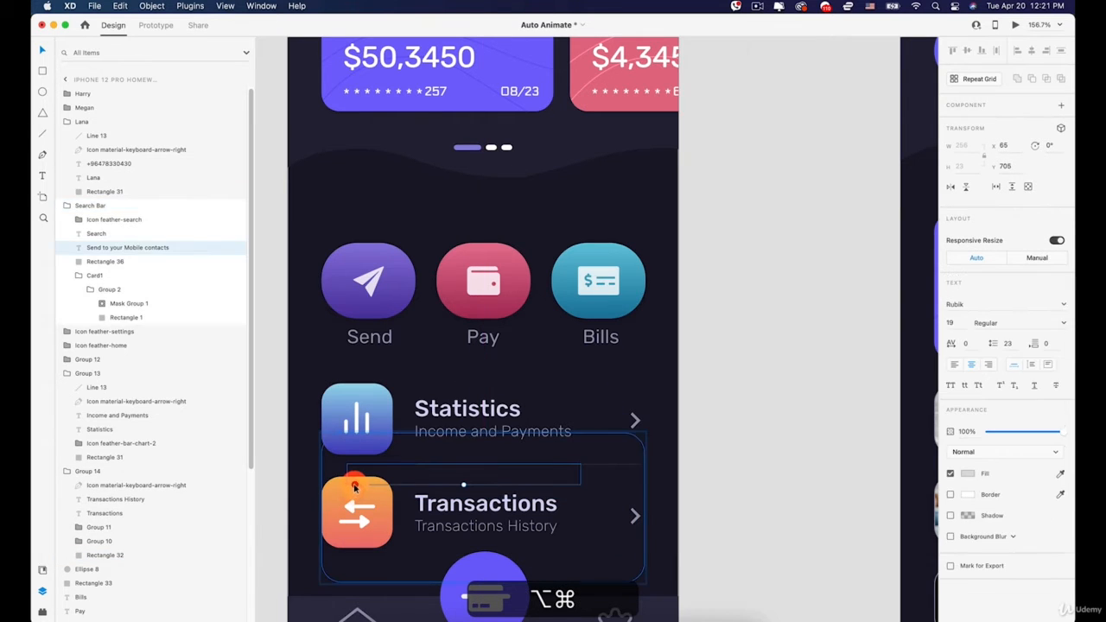
alt+super+click(350, 489)
super+click(347, 489)
Cut the transparent search bar from My Cards and select the Transactions row's group beneath it.
click(335, 484)
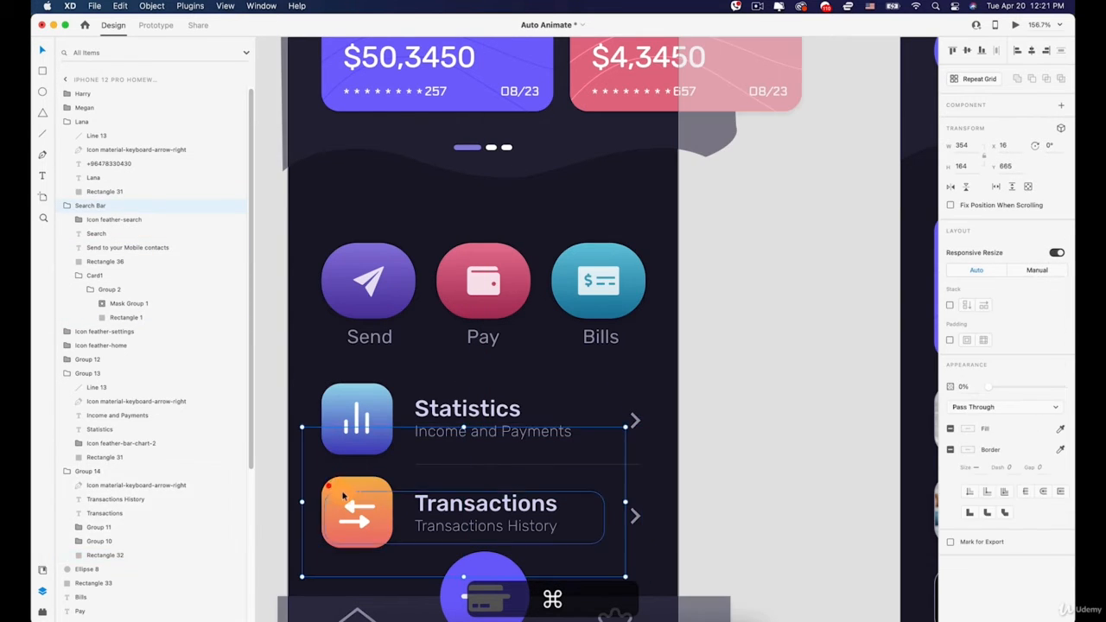
key(super+x)
click(430, 493)
click(478, 505)
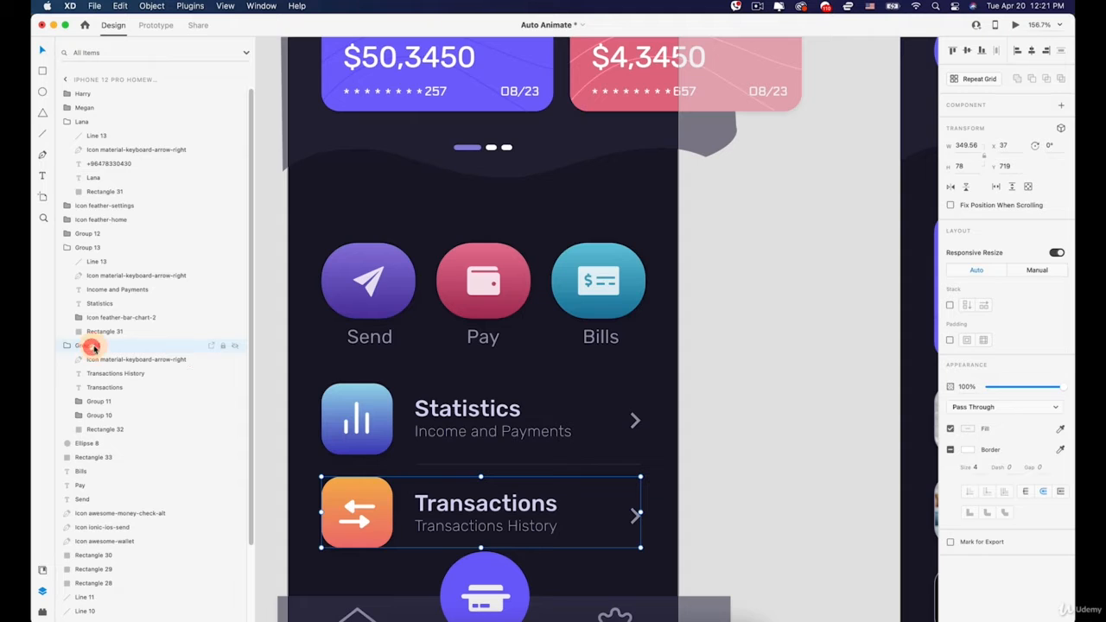
Rename the Transactions row's group as Transaction and check it by toggling its visibility.
right_click(83, 349)
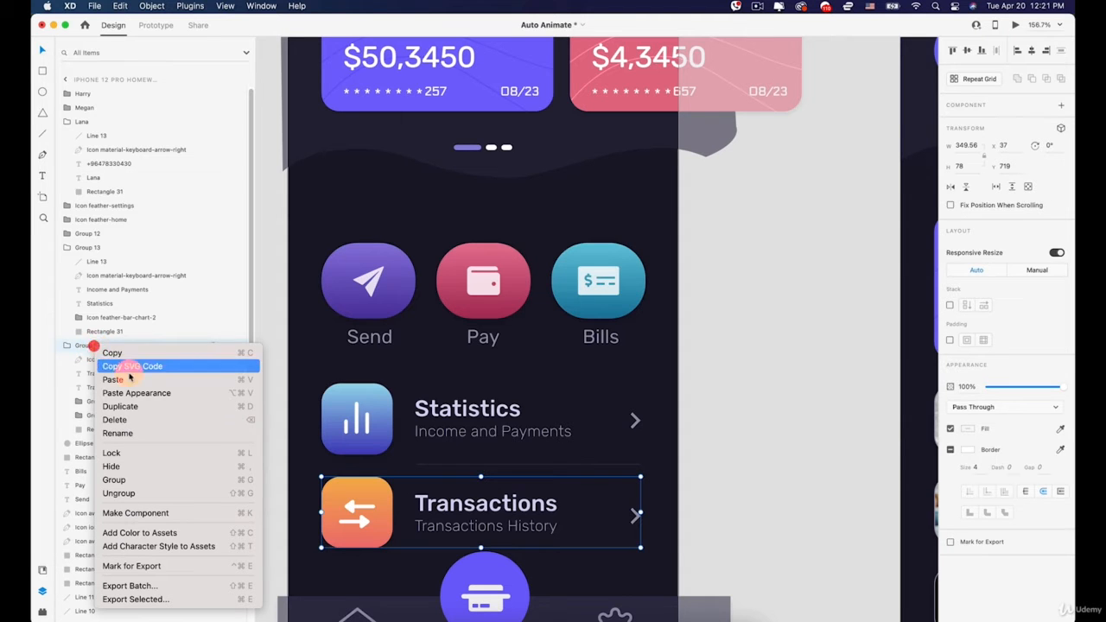
click(125, 427)
key(shift)
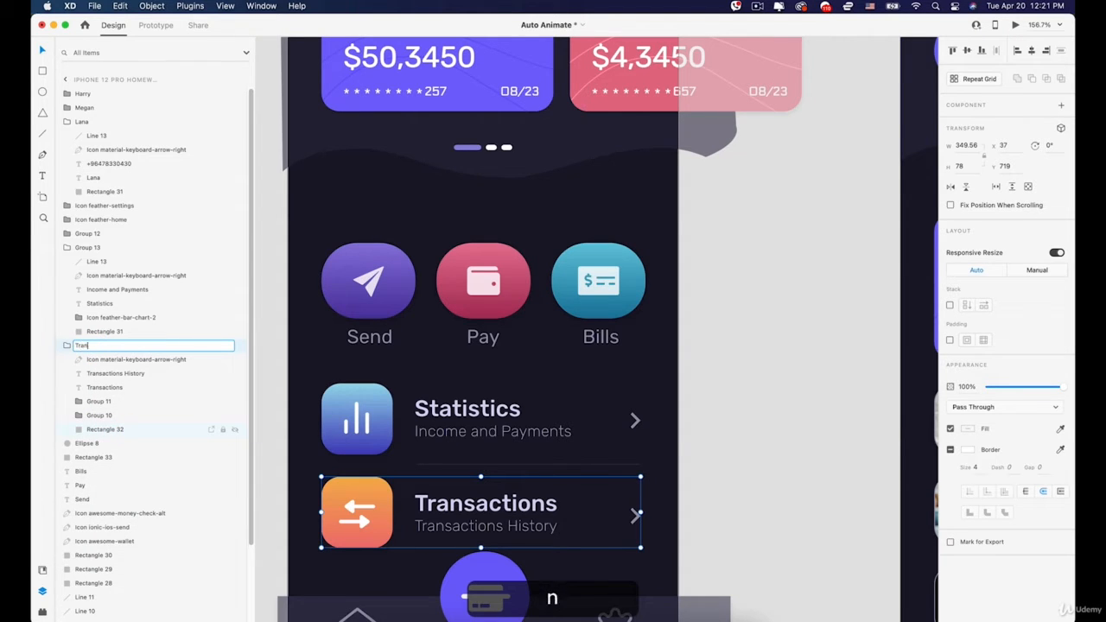
text(Transaction)
key(Return)
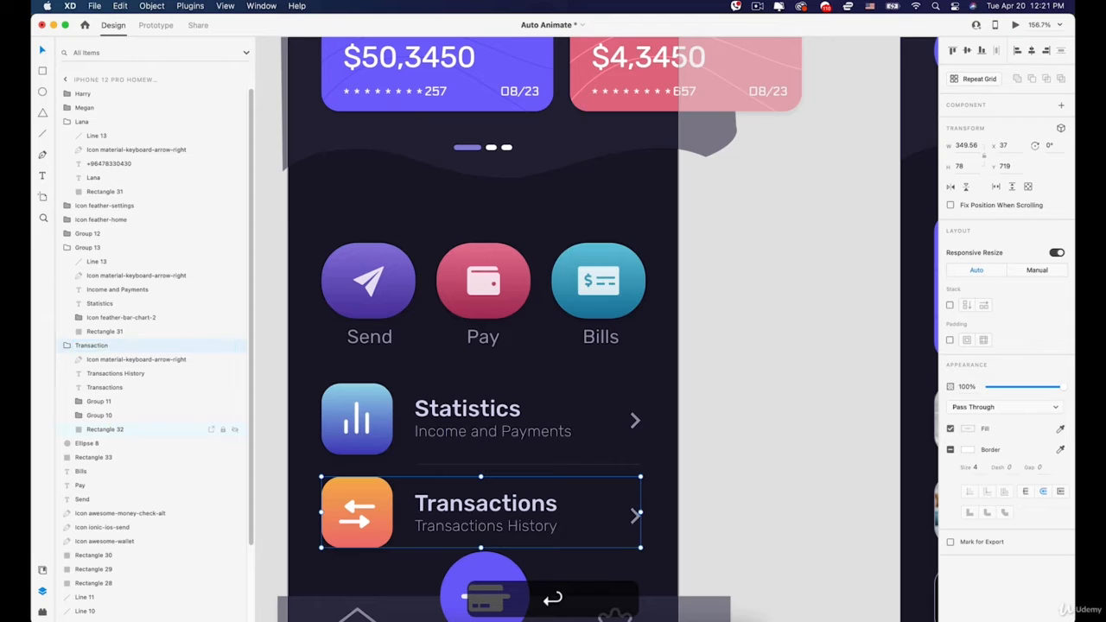
click(65, 346)
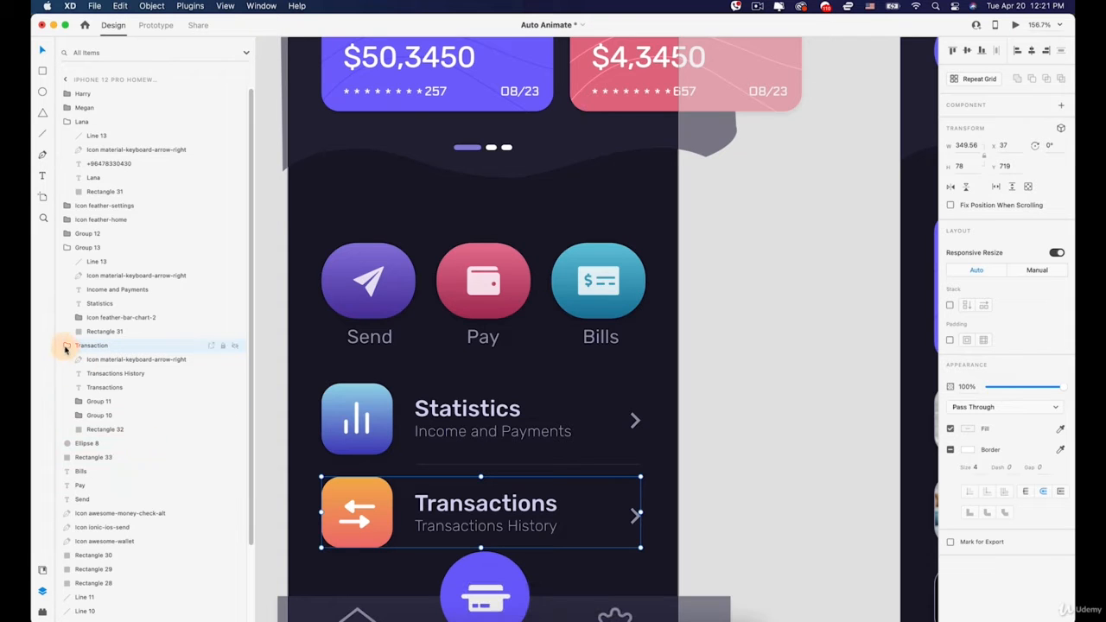
click(235, 346)
click(235, 346)
Rename the Statistics row's group on My Cards as Statistics and collapse it in the layer list.
click(353, 415)
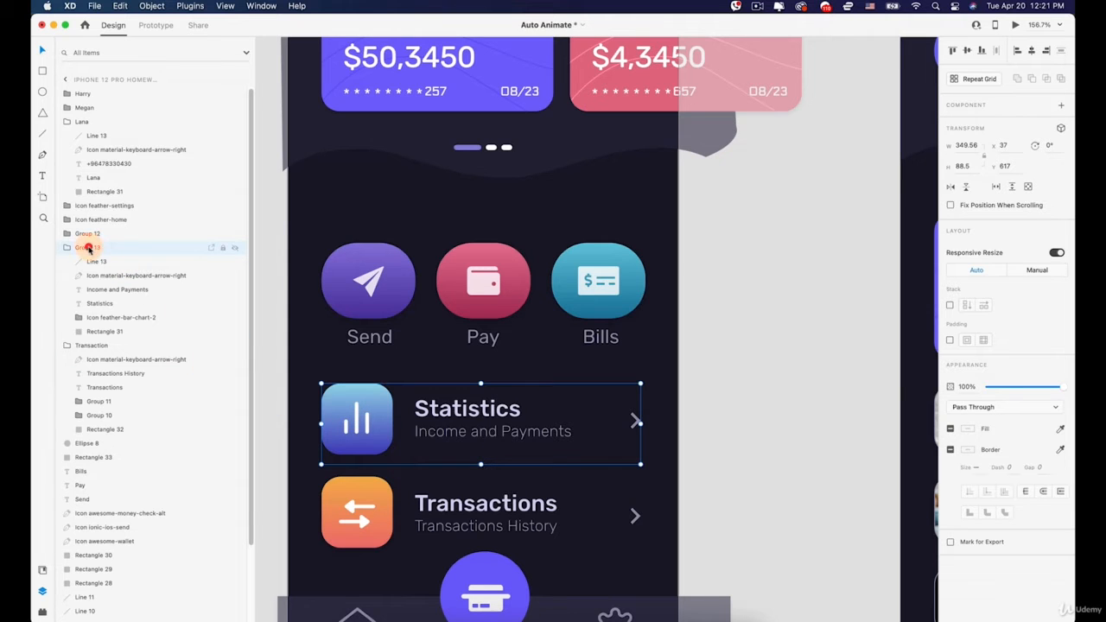
right_click(89, 248)
click(136, 332)
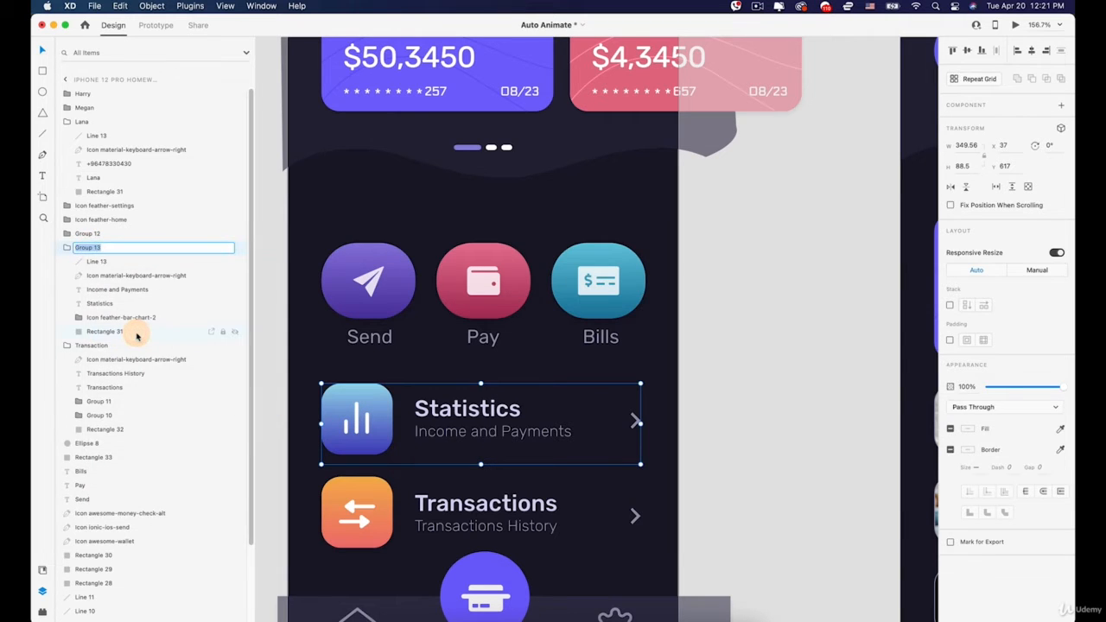
key(shift)
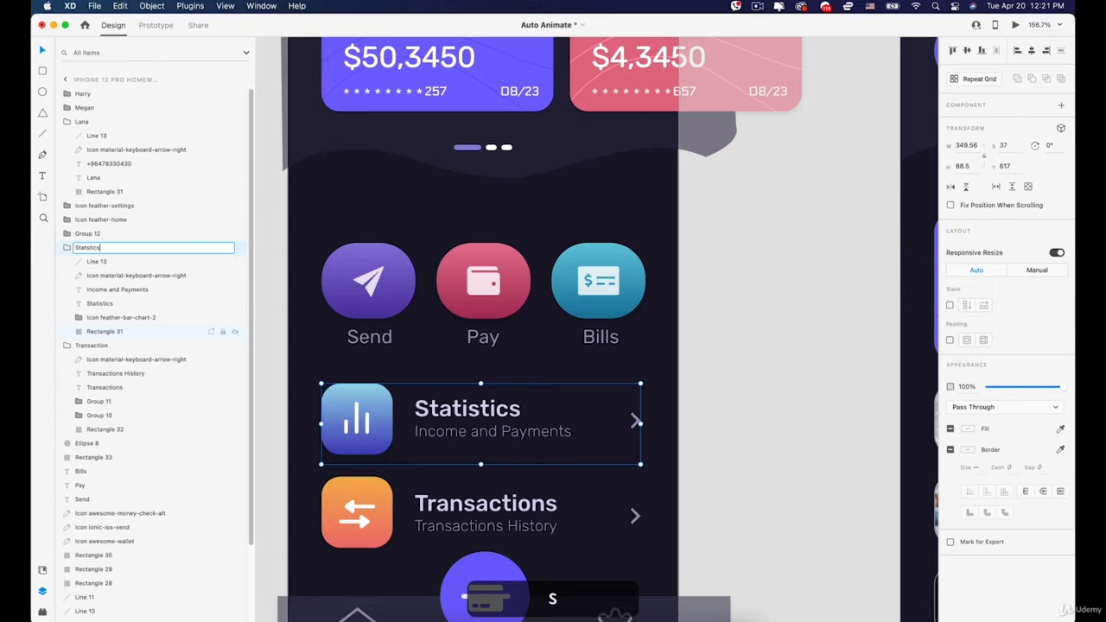
click(66, 247)
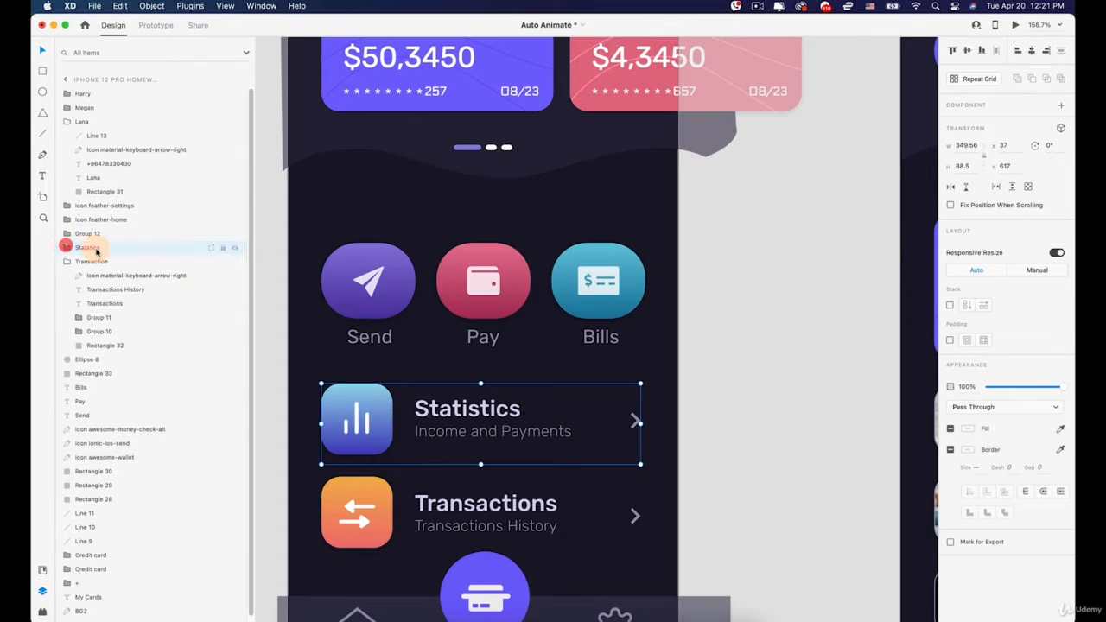
Group the Send icon with its purple background and label on My Cards, and rename the group as Send.
click(370, 282)
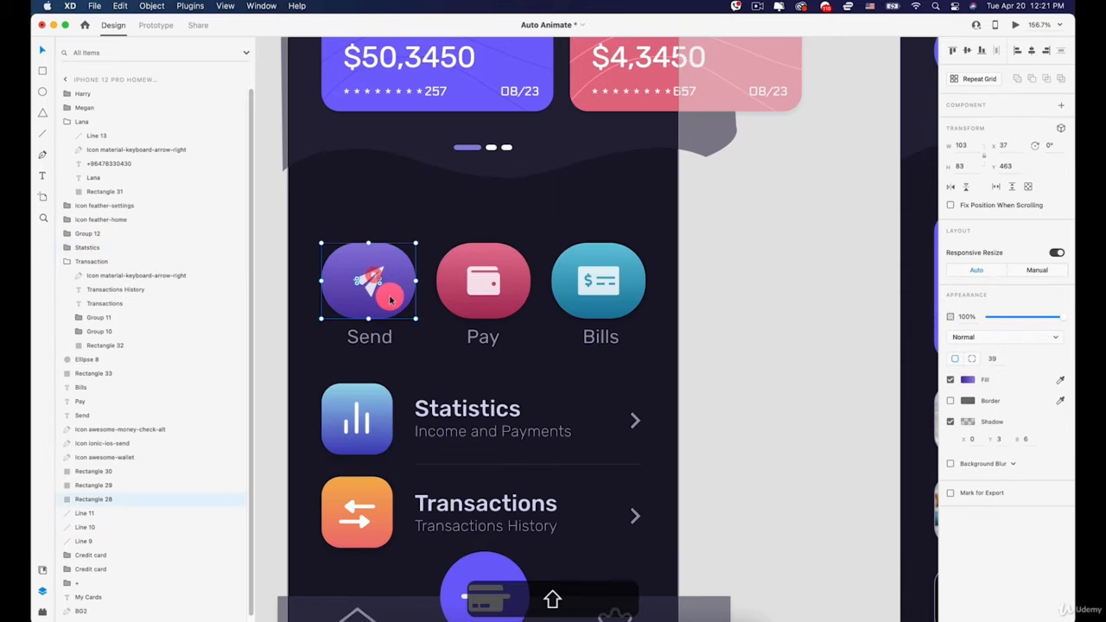
shift+click(389, 298)
shift+click(367, 289)
shift+click(396, 301)
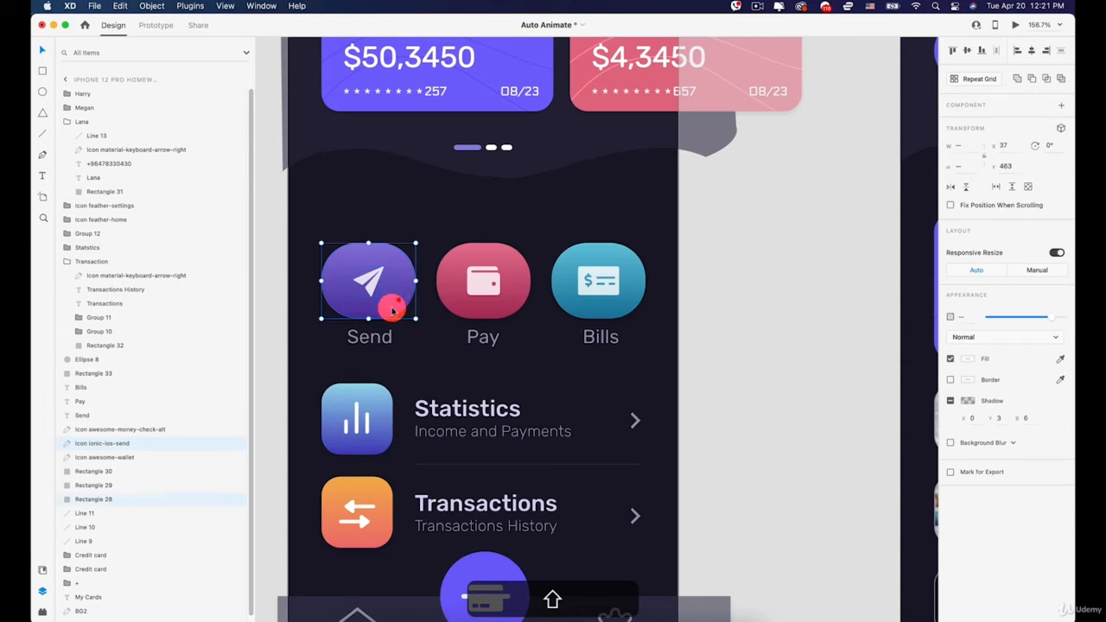
right_click(372, 338)
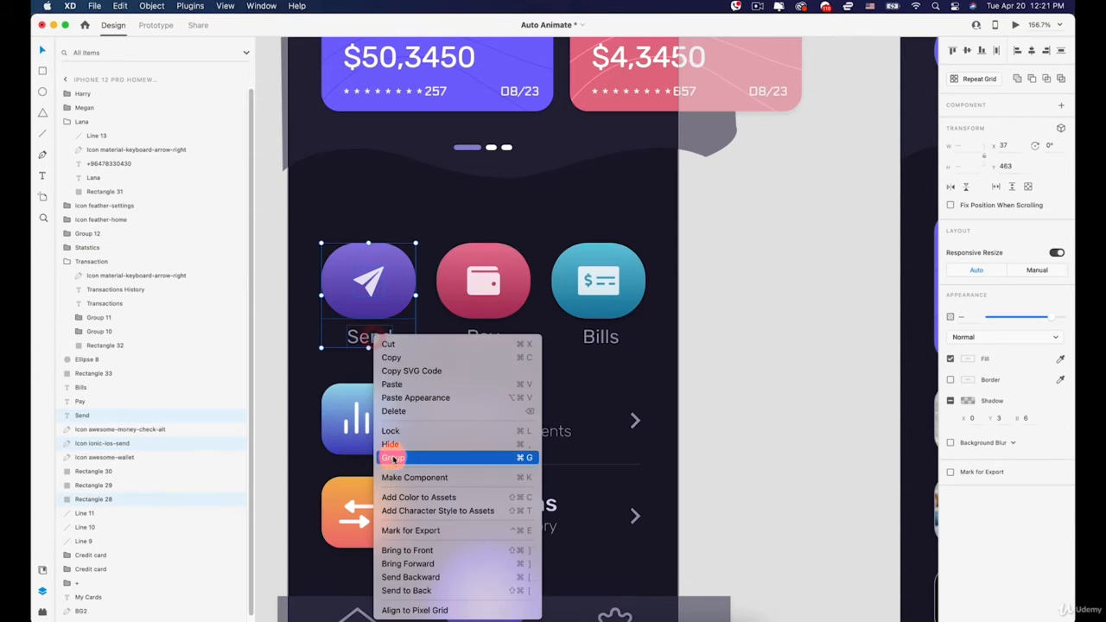
click(396, 459)
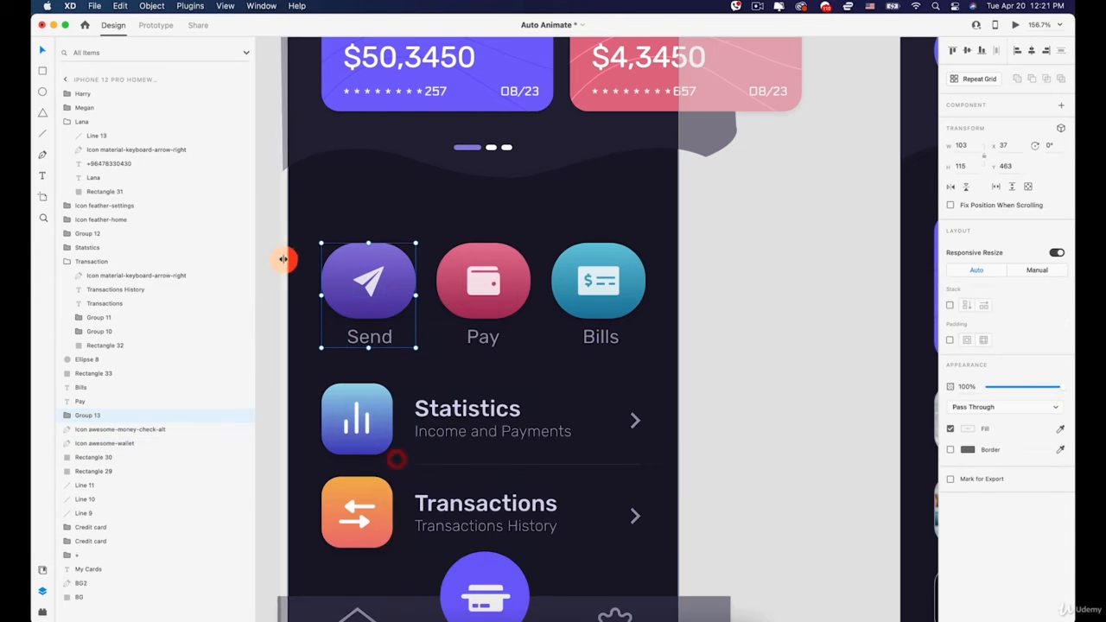
right_click(96, 417)
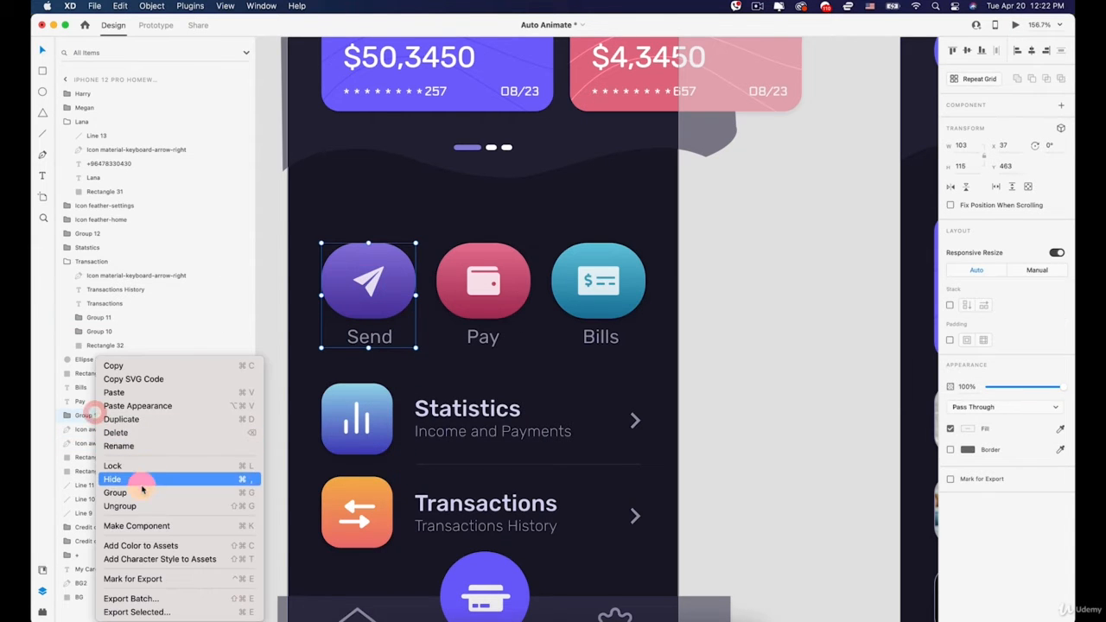
click(131, 446)
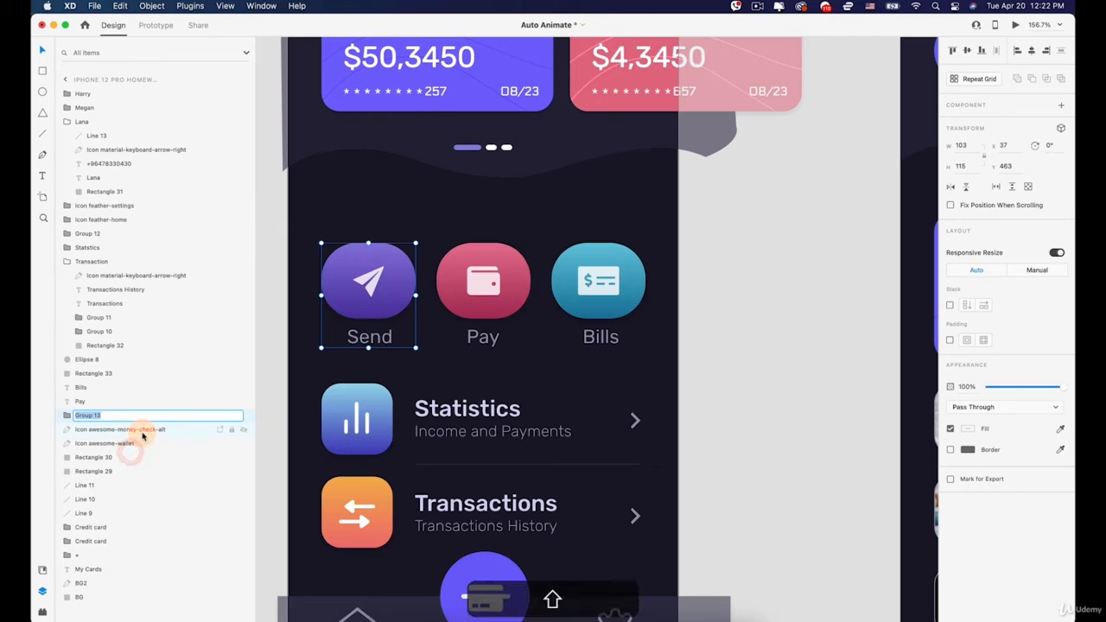
text(Send)
key(Return)
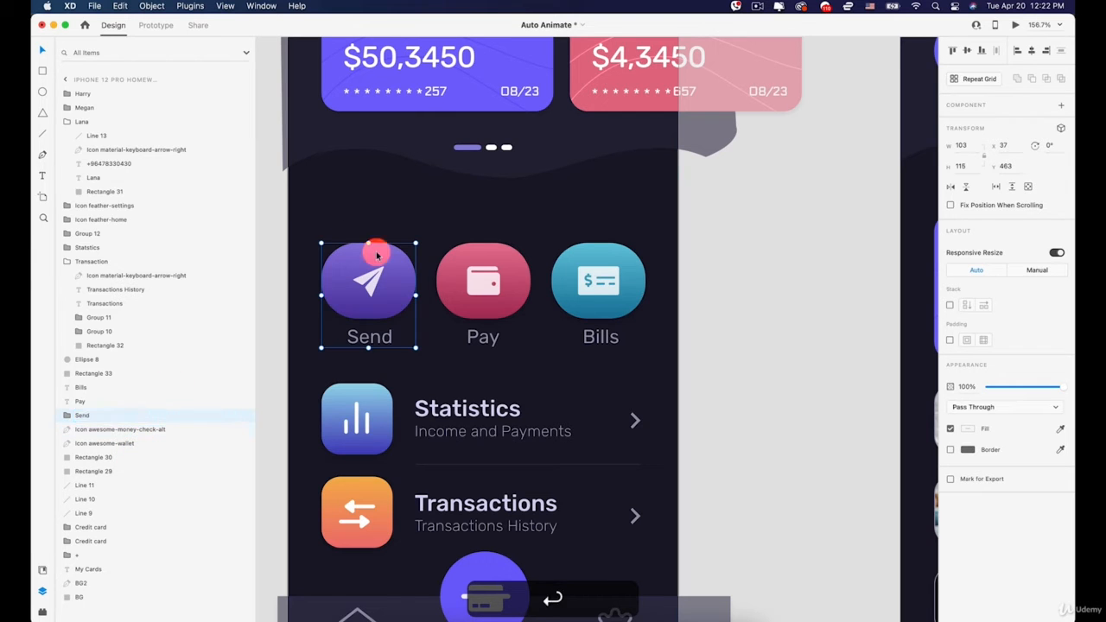
Group the Pay label, wallet icon and pink background on My Cards, and rename the group as Pay.
click(471, 333)
shift+click(486, 285)
shift+click(458, 280)
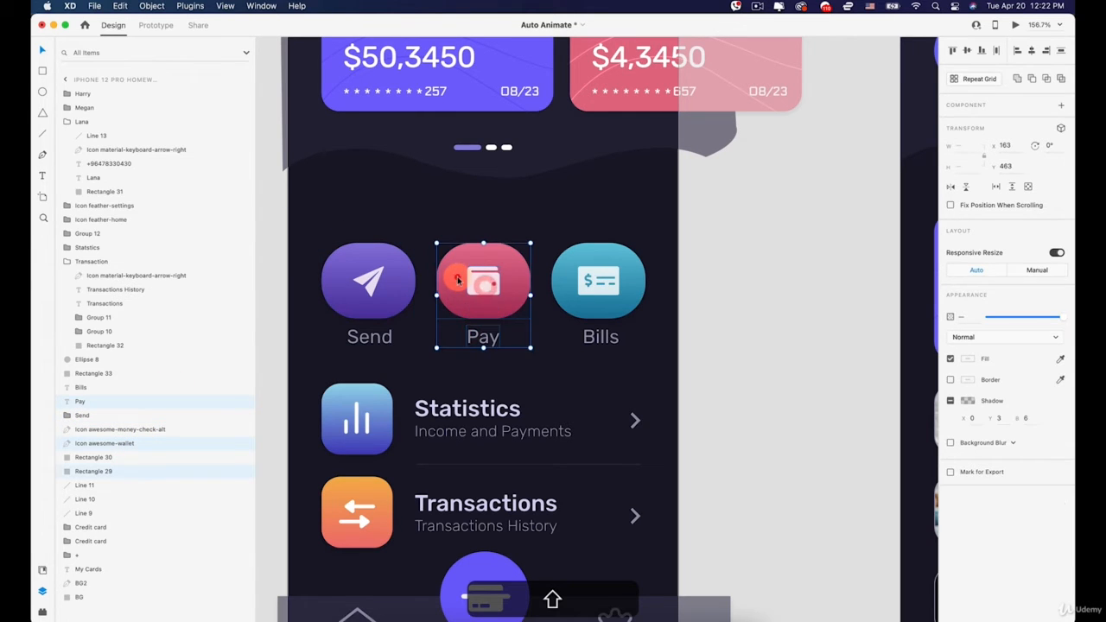
right_click(458, 279)
click(494, 397)
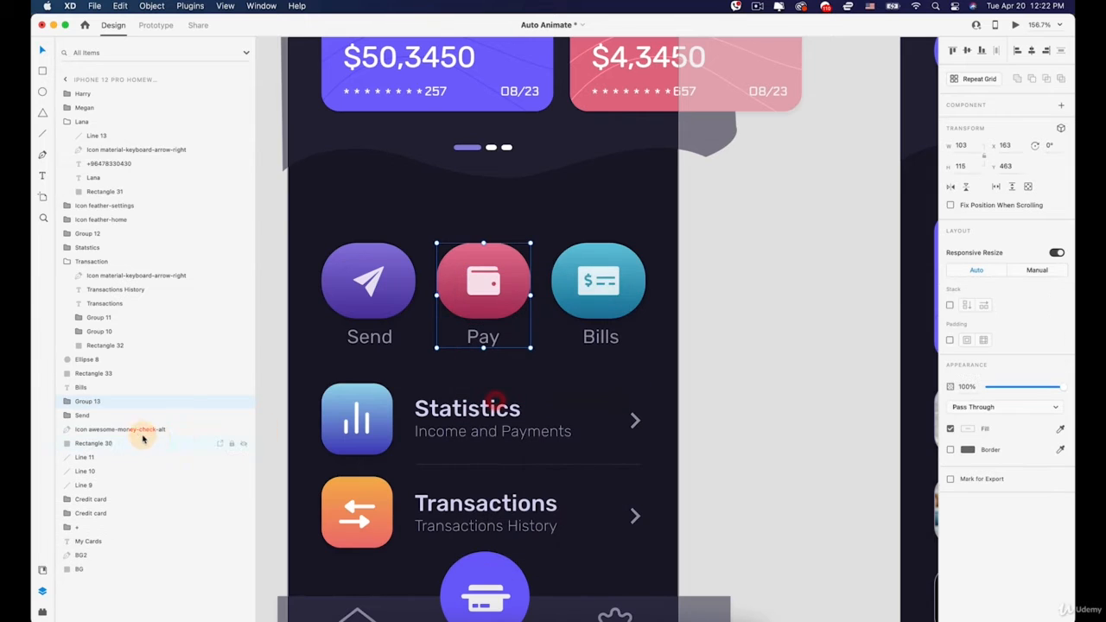
right_click(97, 407)
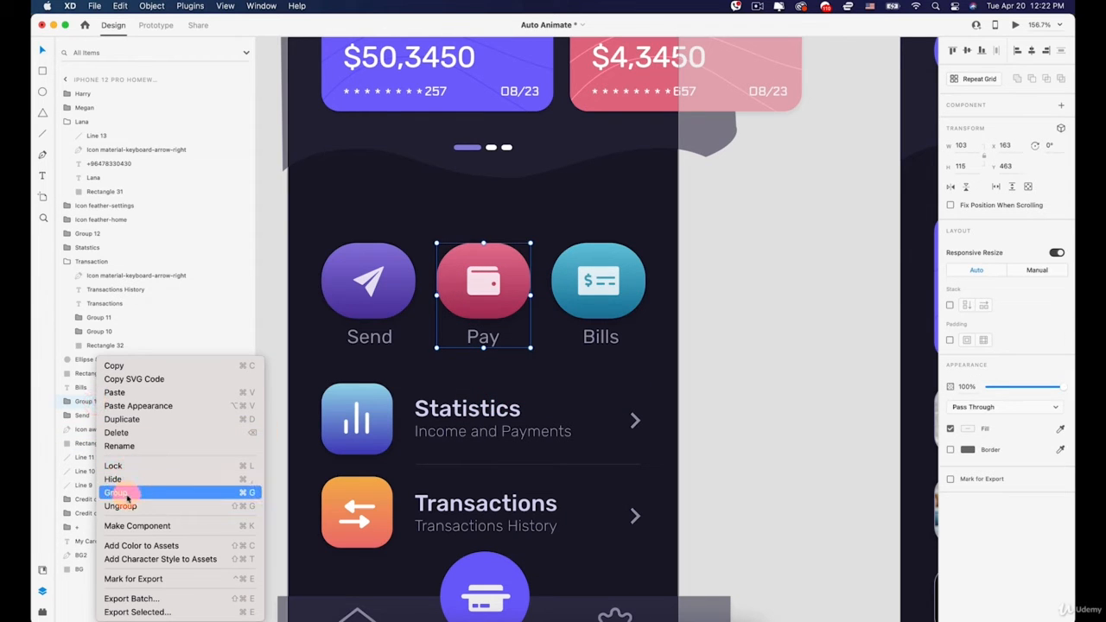
click(118, 446)
text(Pay)
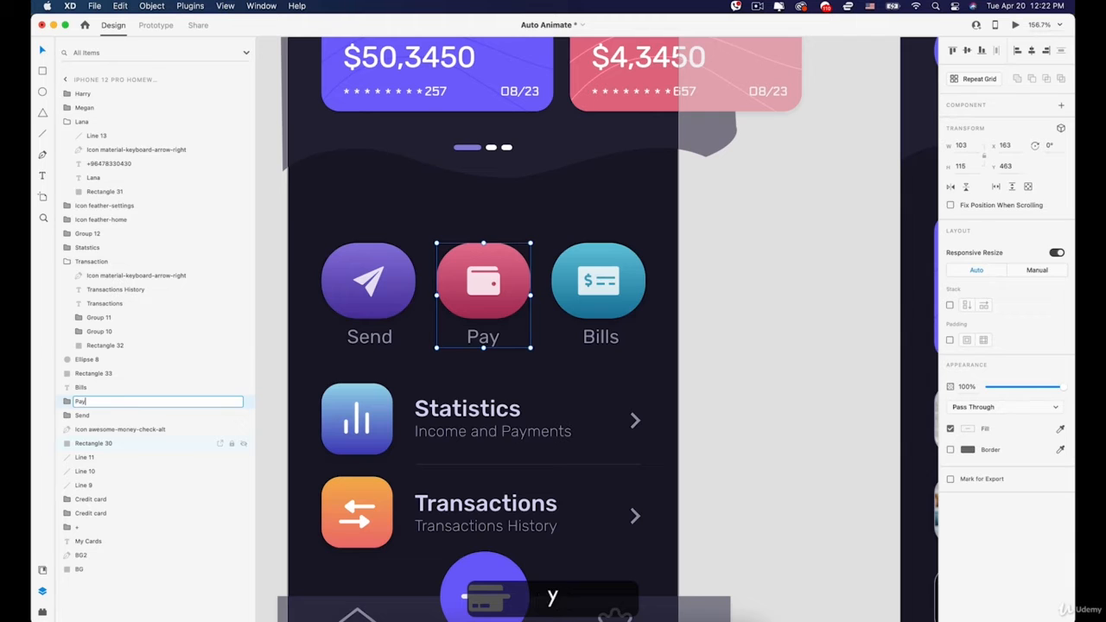
key(Return)
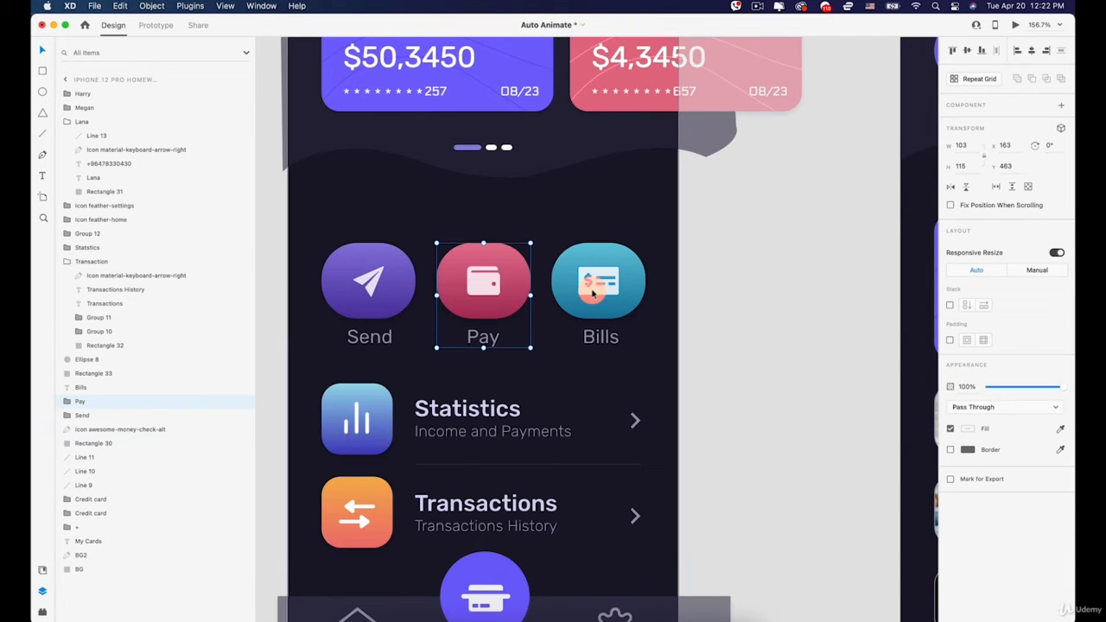
Group the Bills icon, blue background and label on My Cards, and rename the group as Bills.
click(592, 290)
click(564, 288)
right_click(594, 337)
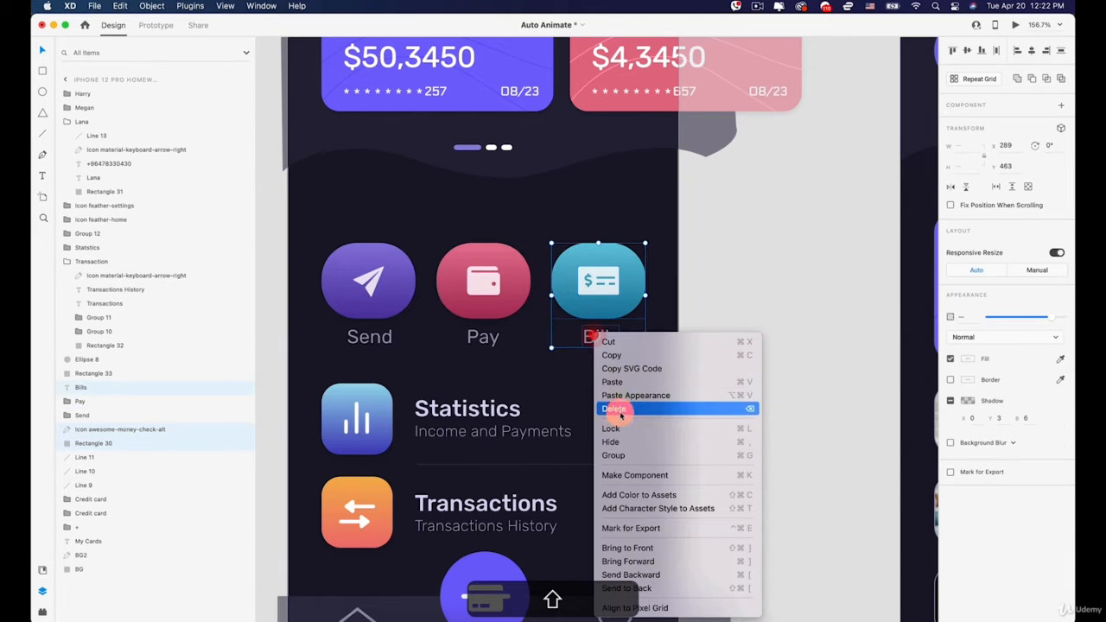
click(619, 455)
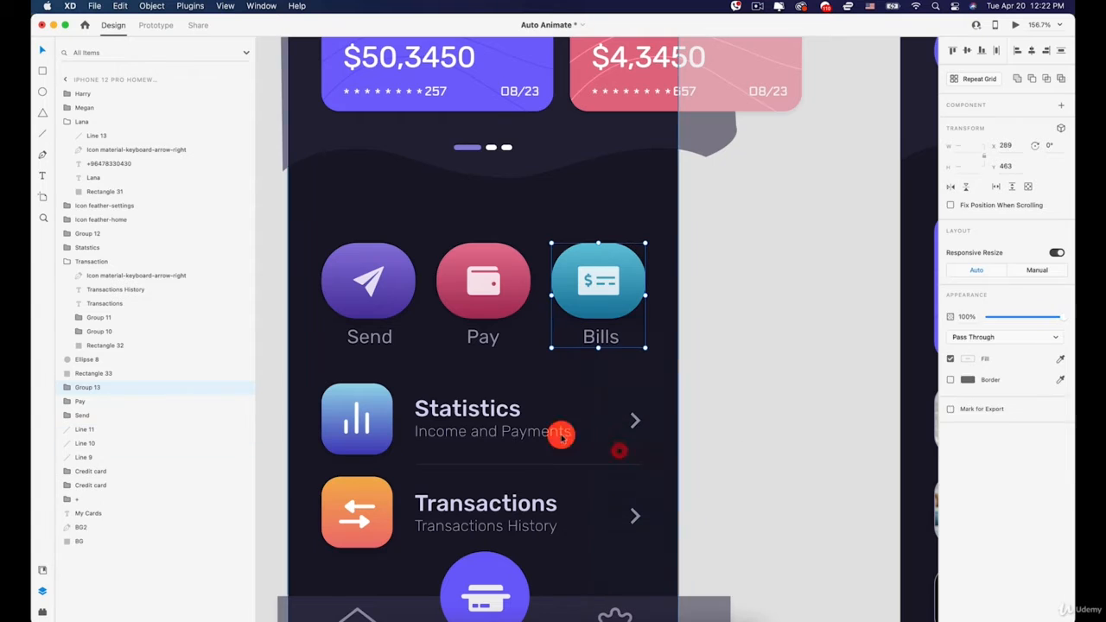
right_click(96, 390)
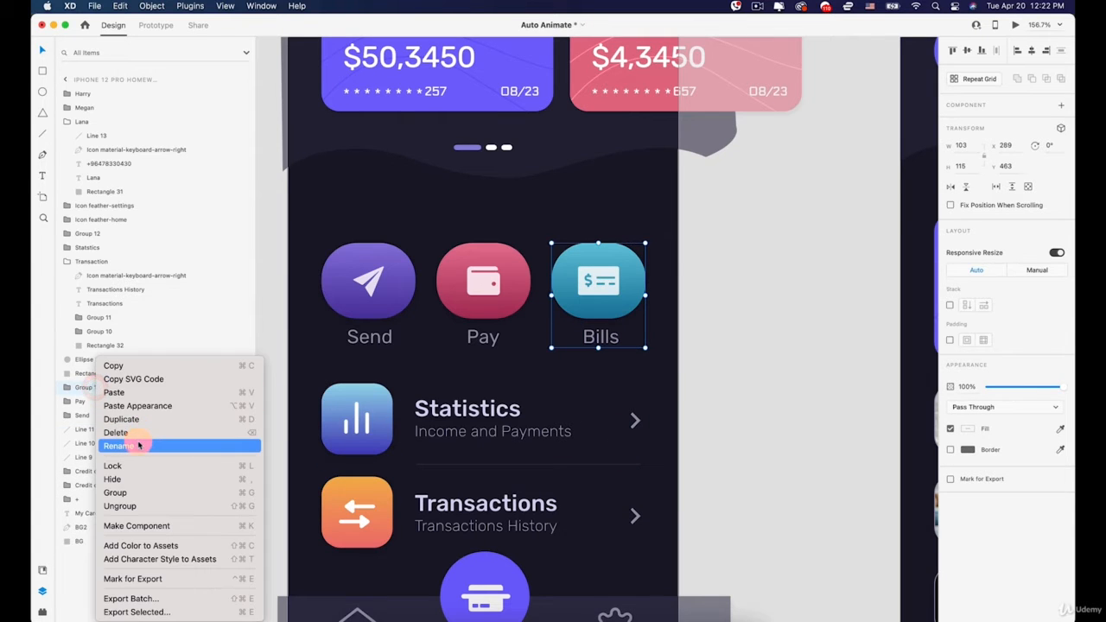
click(141, 444)
text(B)
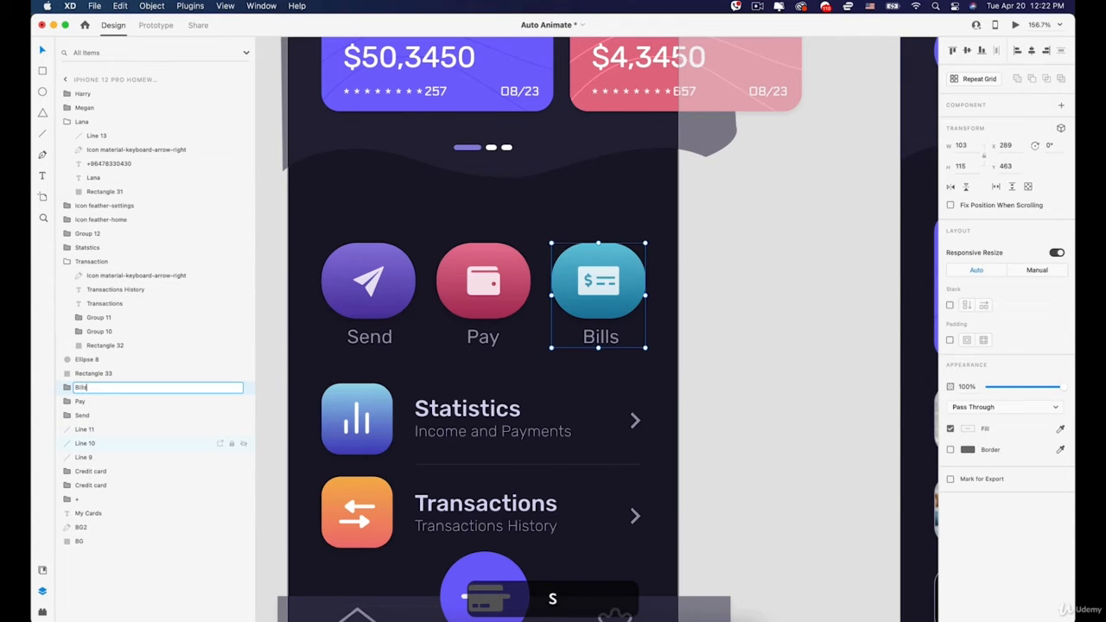
text(ills)
key(Return)
Copy the Send, Pay and Bills groups from My Cards and paste them onto the Send Money artboard.
scroll(420, 444, down, 5)
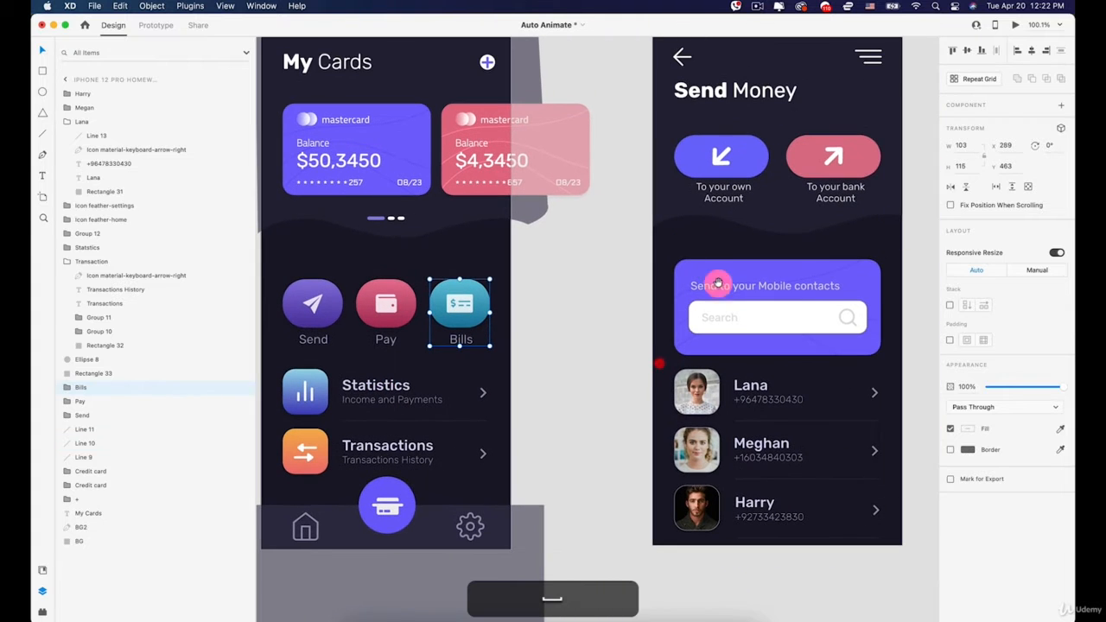
drag(457, 273, 506, 277)
click(388, 318)
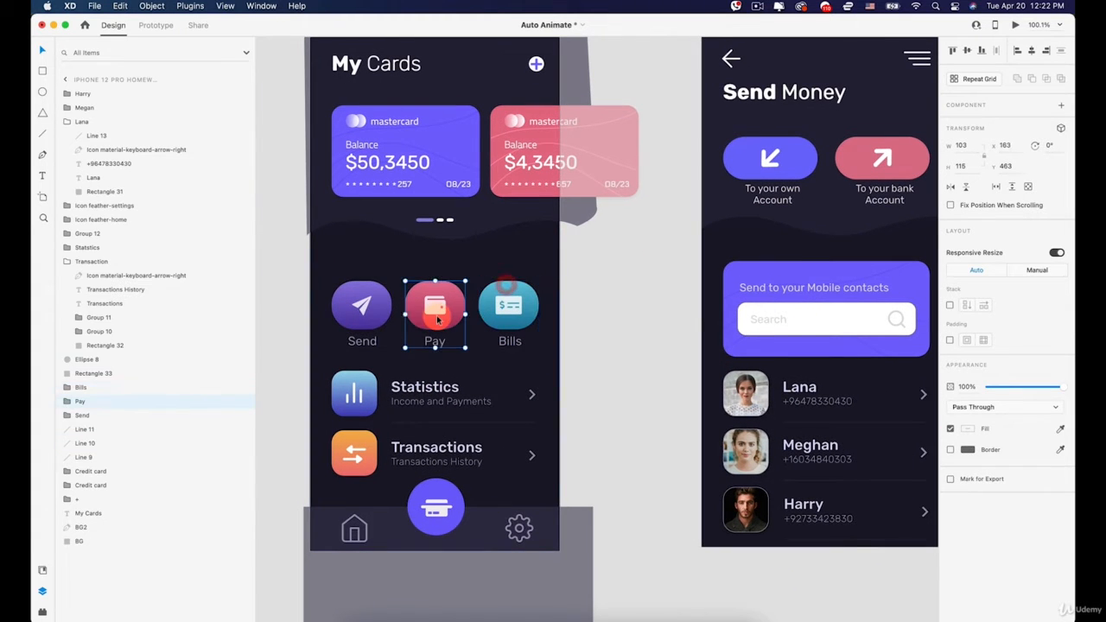
shift+click(365, 308)
shift+click(515, 318)
scroll(526, 320, up, 1)
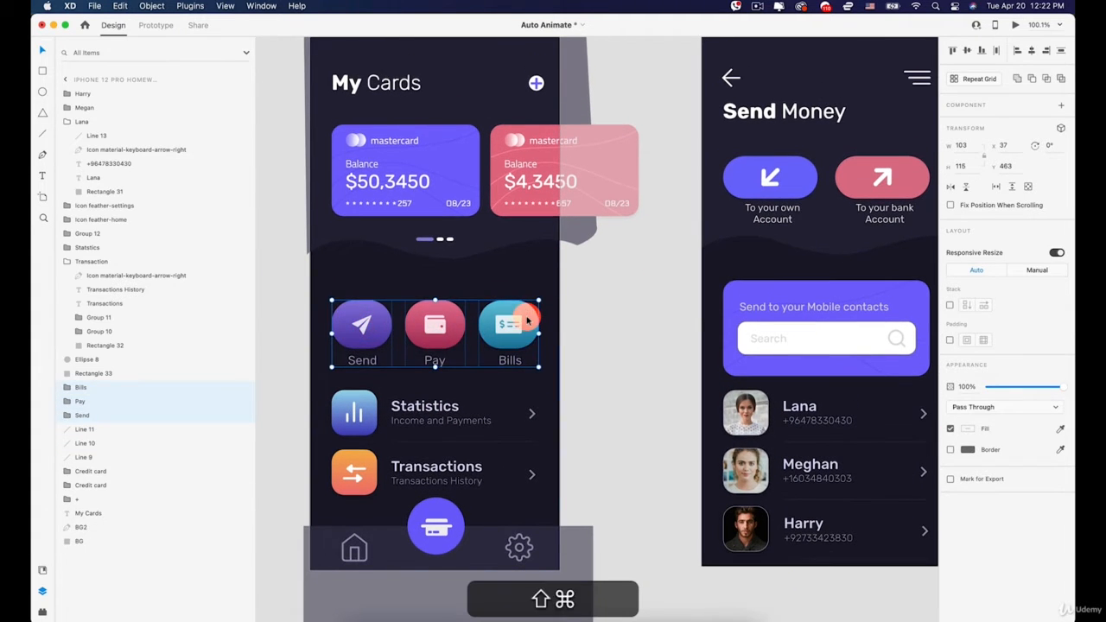
key(super+c)
scroll(718, 101, up, 3)
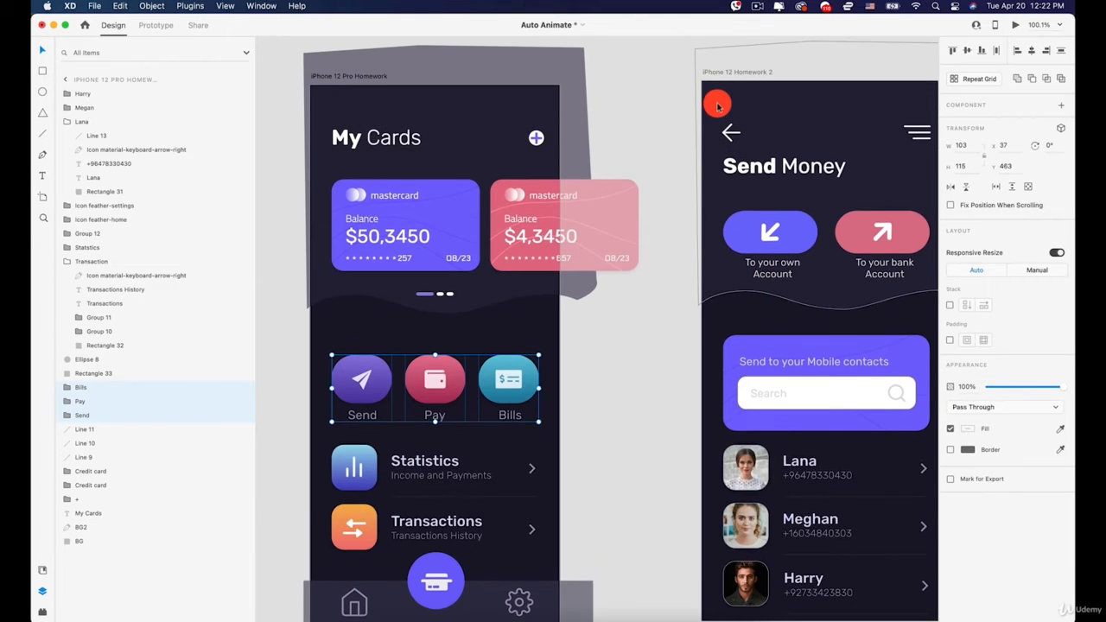
click(733, 80)
key(super+v)
Move the pasted Send, Pay and Bills groups up to Y 333 on Send Money and set their opacity to 0%.
scroll(683, 198, right, 3)
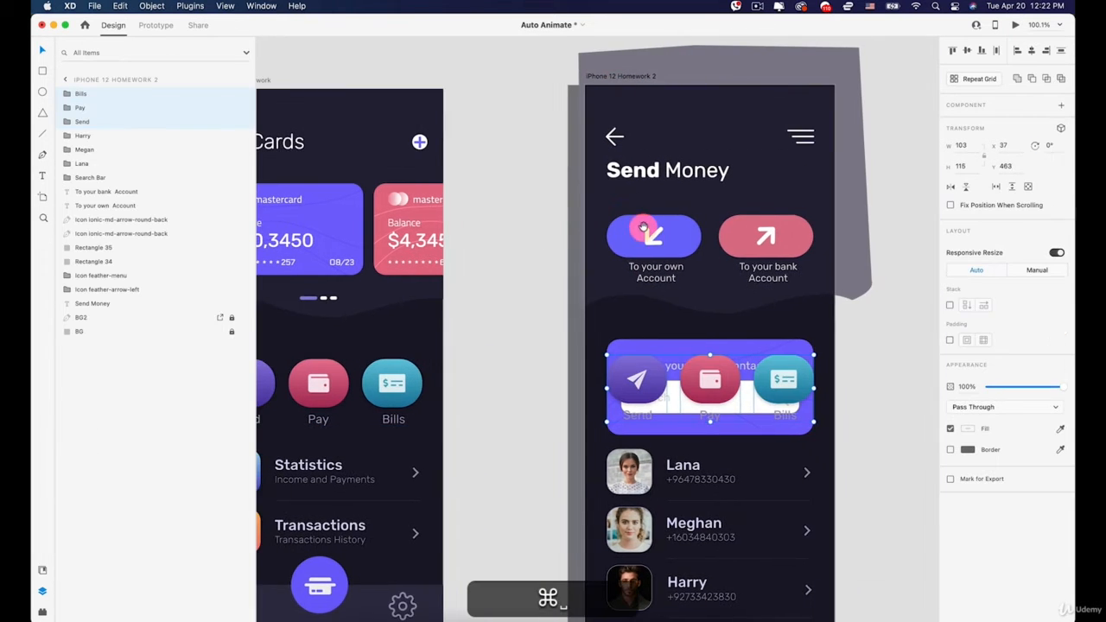
key(shift+Up)
key(shift+Up)
key(shift+Up)
key(shift+Up)
key(shift+Up)
key(shift+Up)
key(shift+Up)
key(shift+Up)
key(shift+Up)
key(shift+Up)
key(shift+Up)
key(shift+Up)
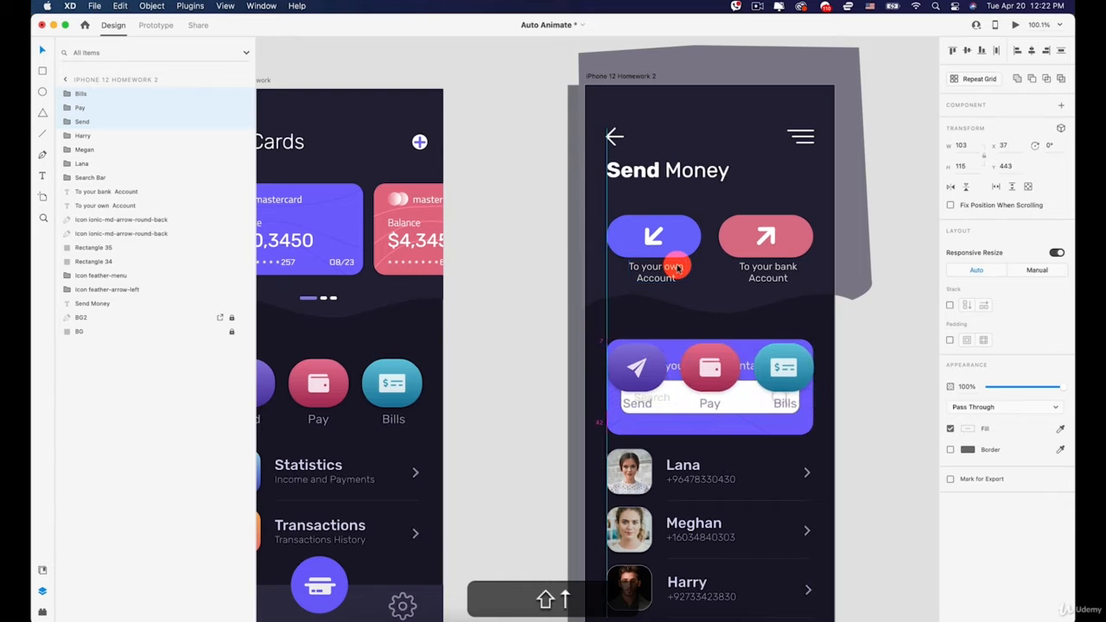
key(shift+Up)
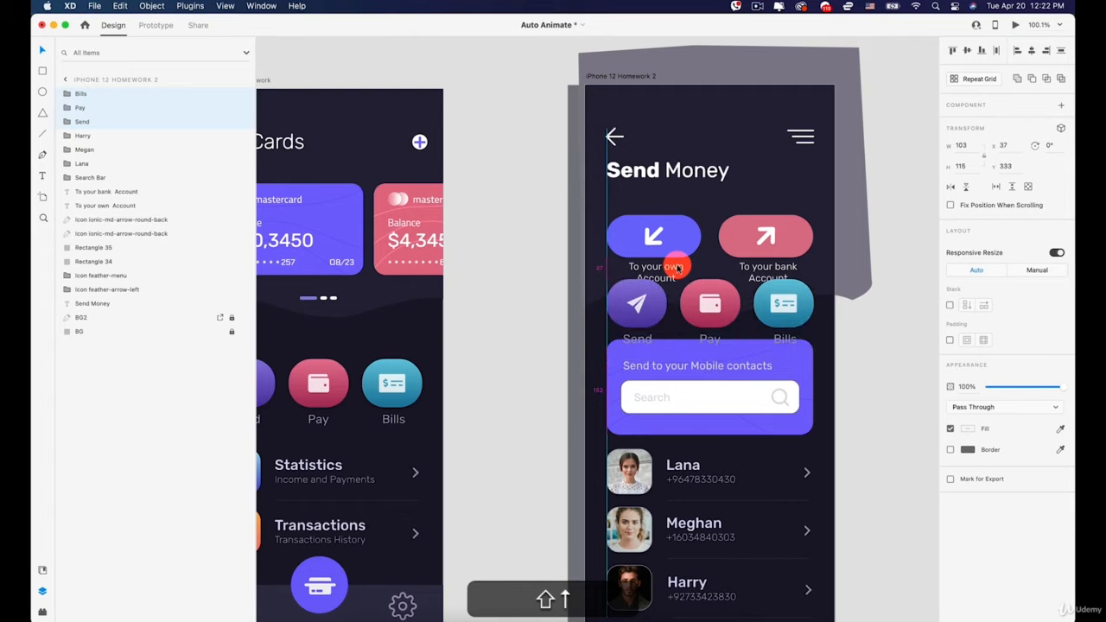
drag(1010, 384, 835, 388)
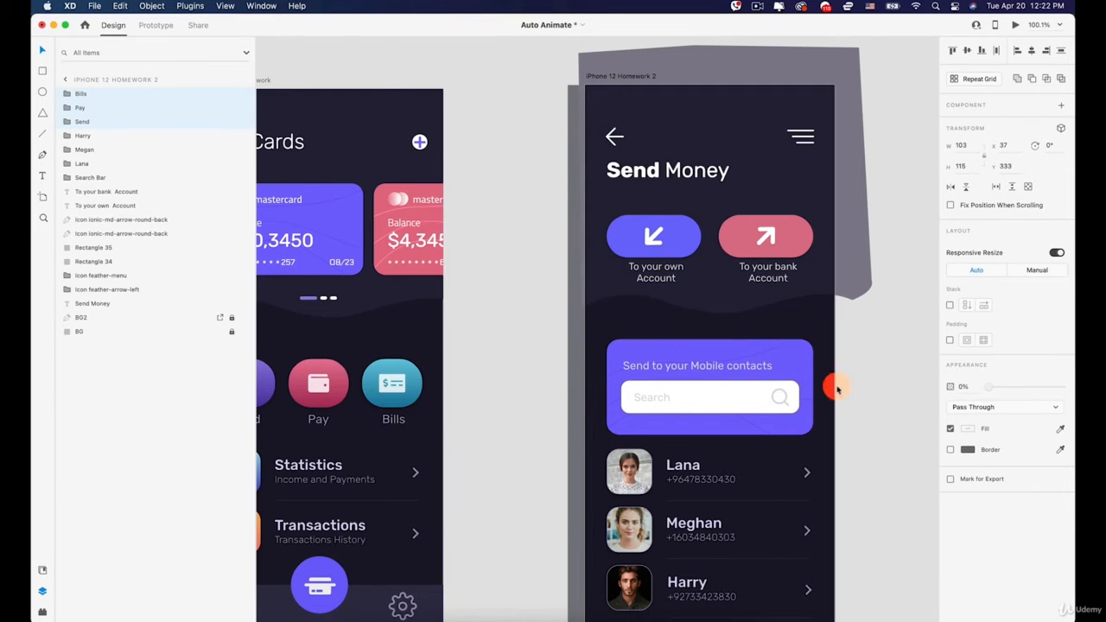
Copy the Statistics and Transaction groups from My Cards and paste them onto the Send Money artboard.
scroll(761, 328, left, 3)
scroll(760, 328, down, 2)
scroll(778, 274, down, 1)
scroll(778, 274, left, 2)
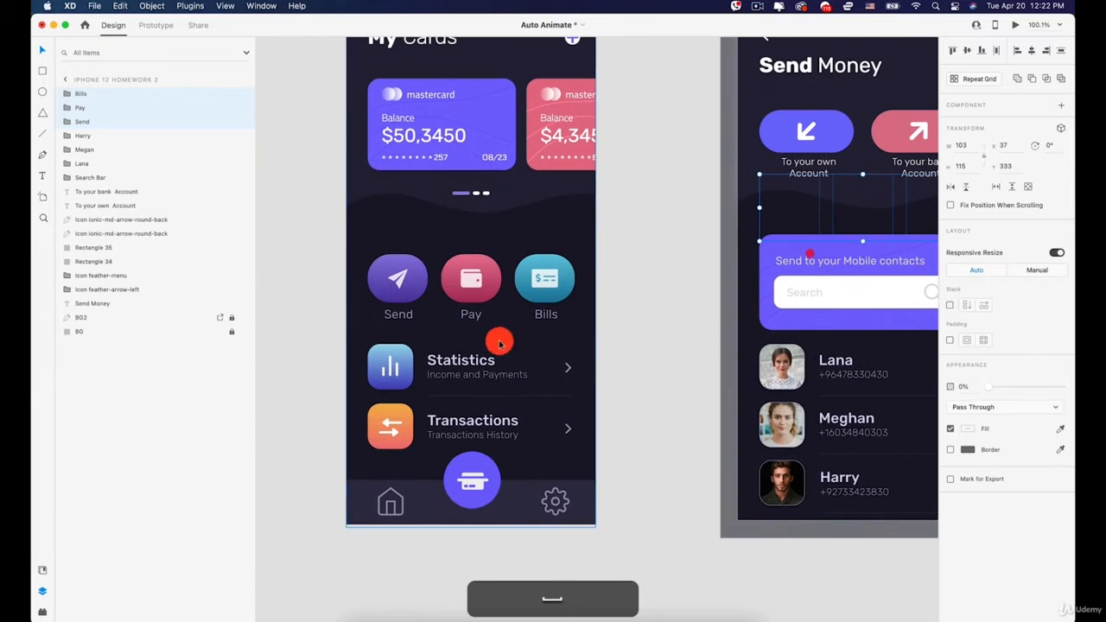
click(386, 357)
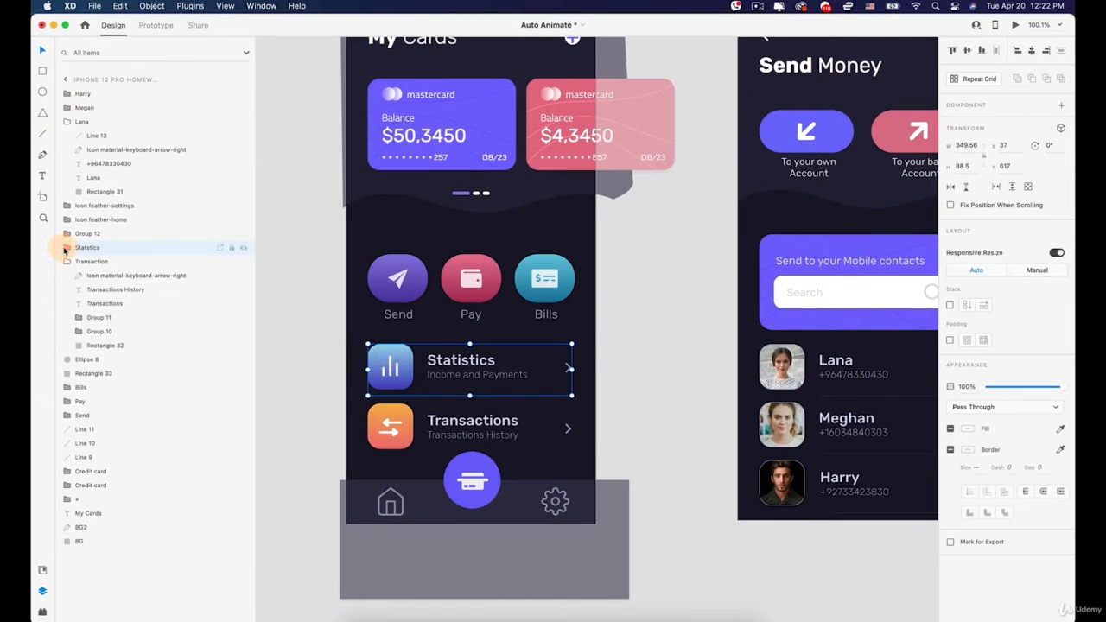
click(65, 249)
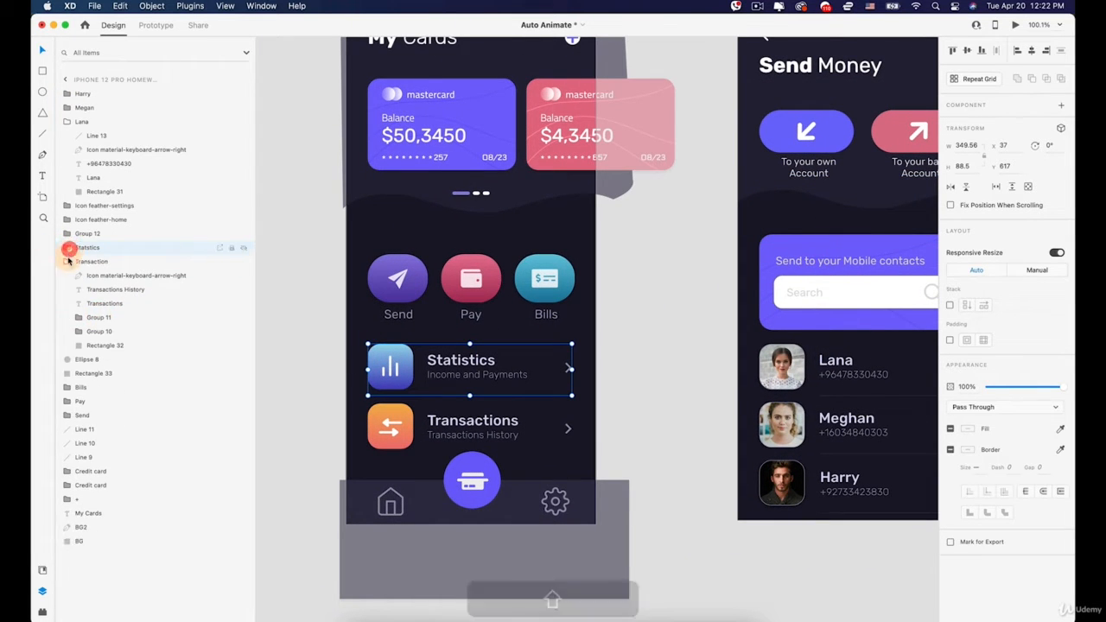
click(68, 248)
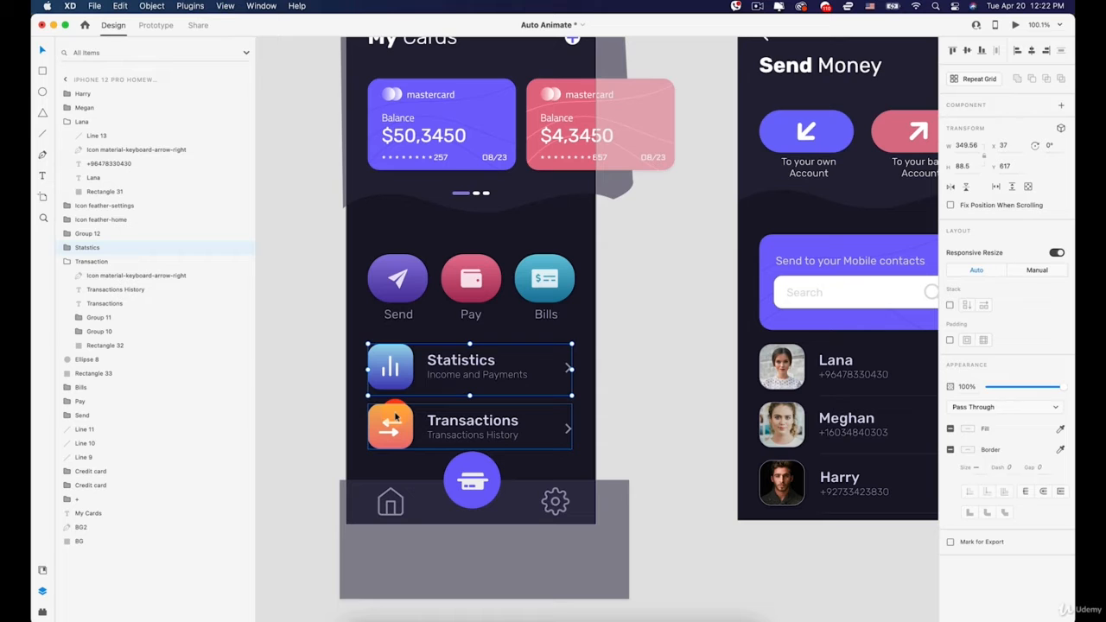
click(67, 261)
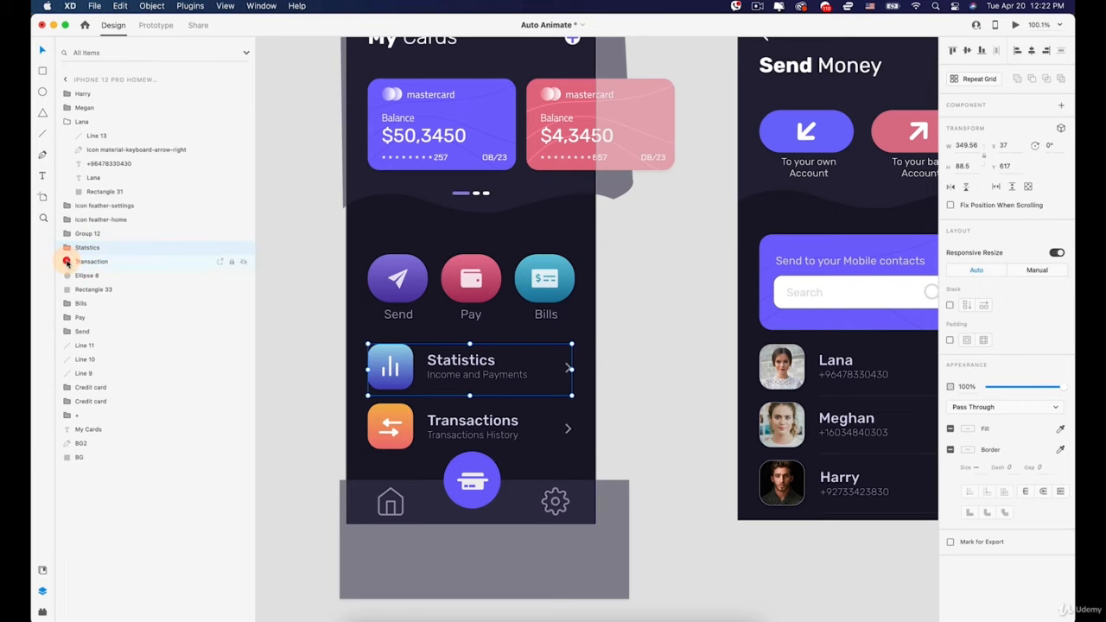
shift+click(93, 261)
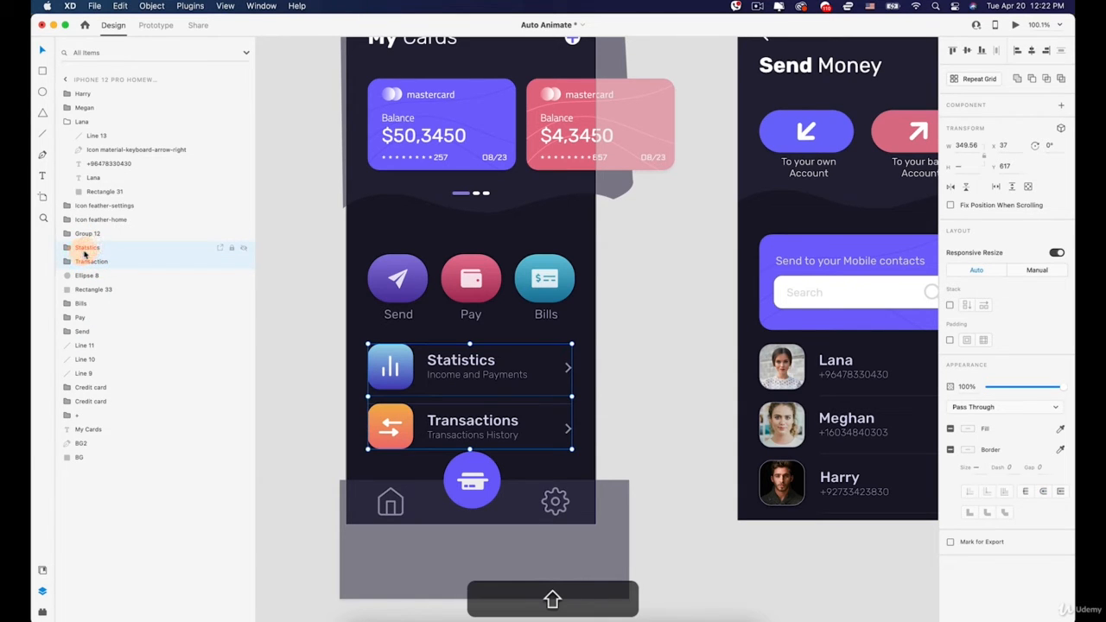
key(shift+super+c)
key(space)
drag(578, 239, 307, 301)
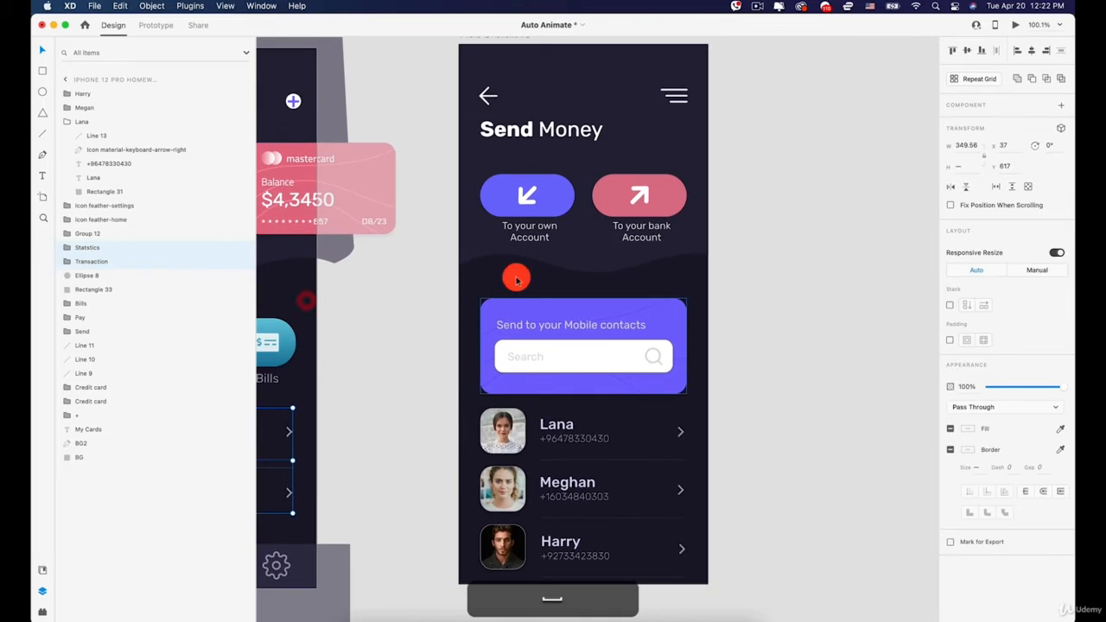
scroll(496, 93, up, 1)
click(496, 91)
key(super+v)
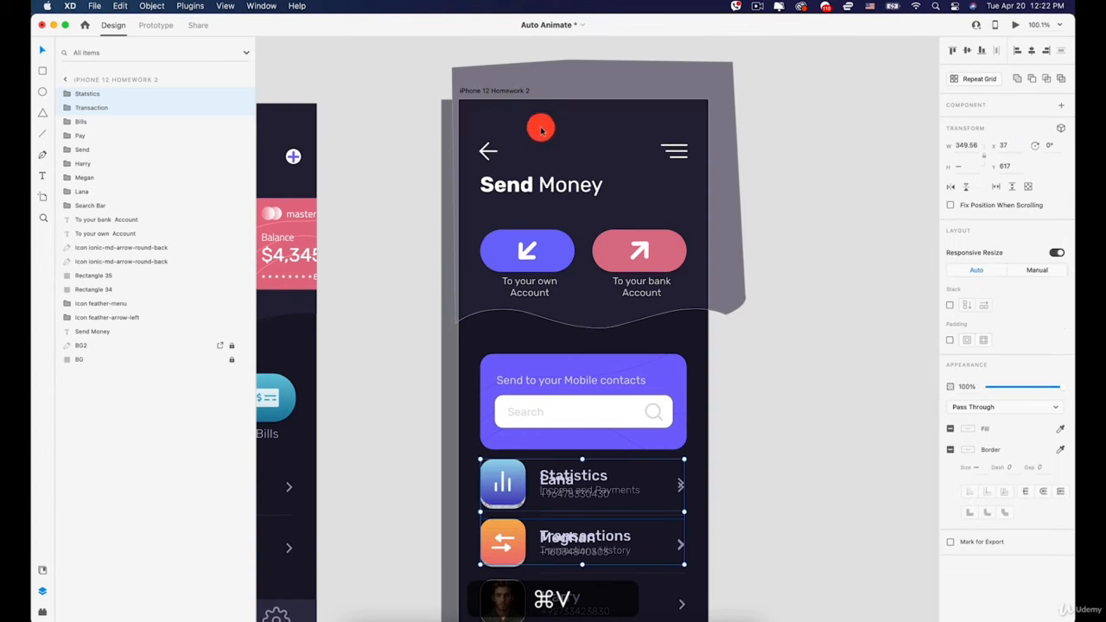
Move the pasted Statistics and Transaction groups up to Y 473.5 on Send Money and set their opacity to 0%.
drag(509, 489, 531, 410)
drag(1050, 386, 940, 389)
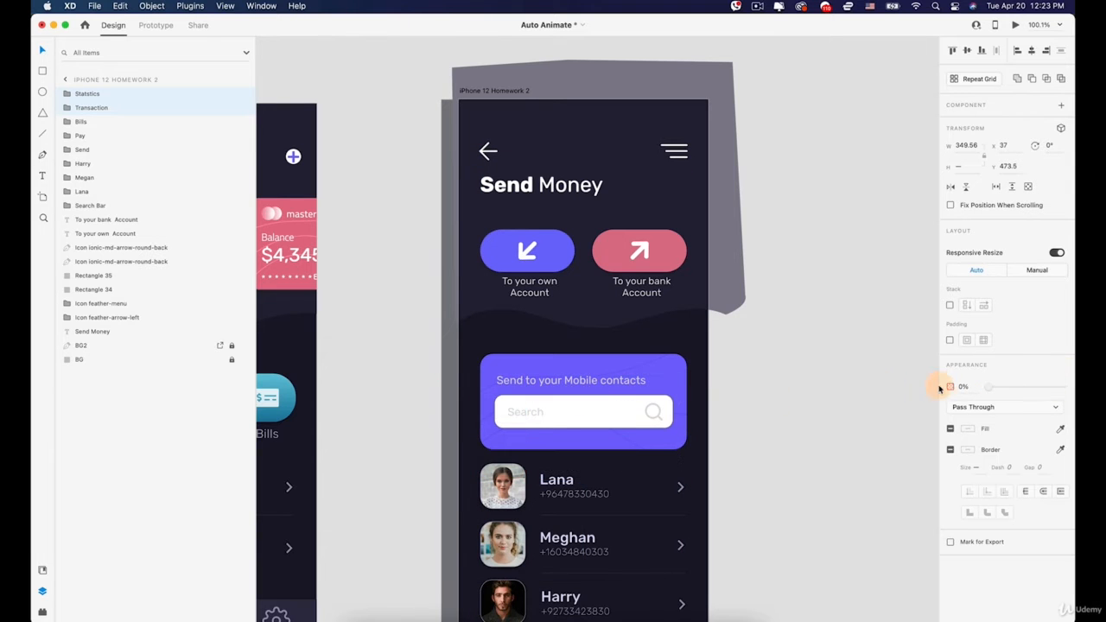
click(802, 388)
Preview the prototype, switching repeatedly between Send Money and My Cards with the back arrow and Send icon, and close the preview.
scroll(799, 386, down, 4)
drag(763, 429, 767, 408)
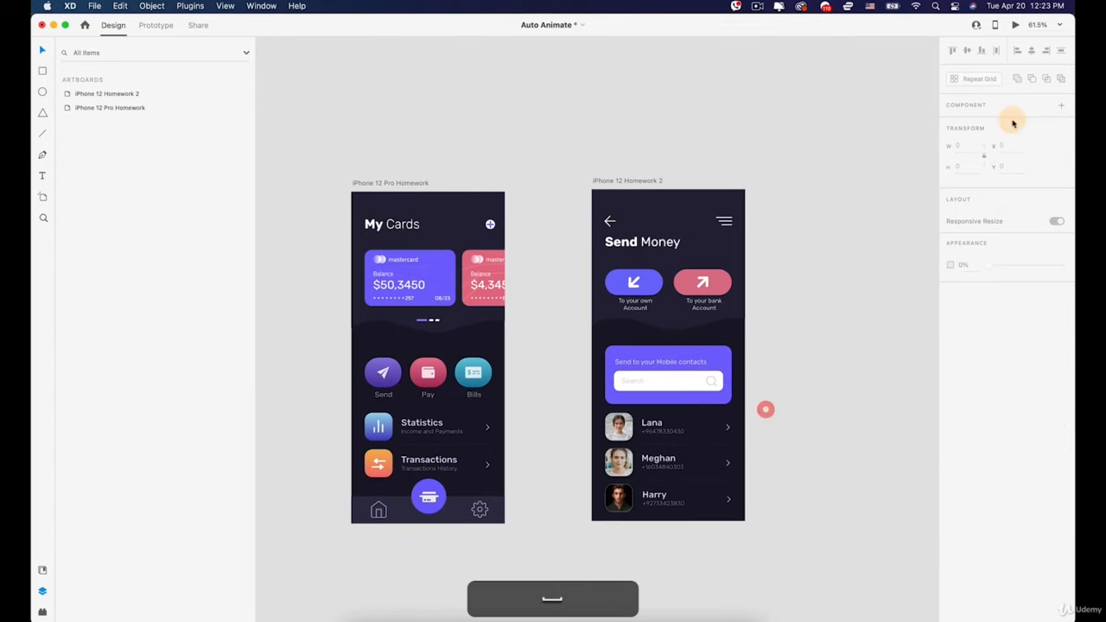
click(1015, 25)
click(192, 260)
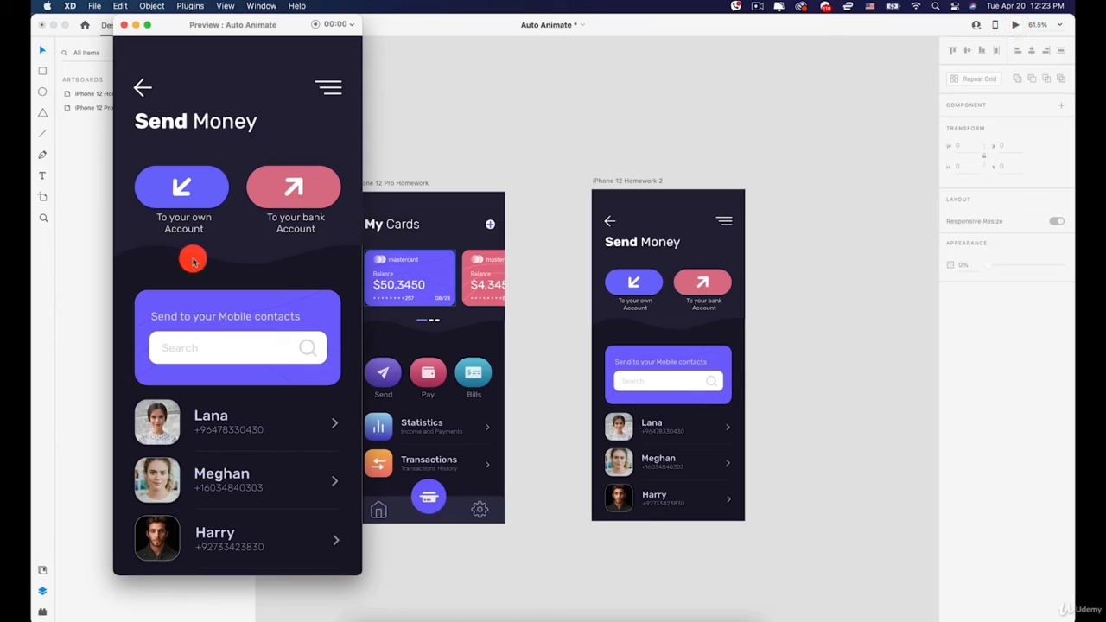
click(149, 95)
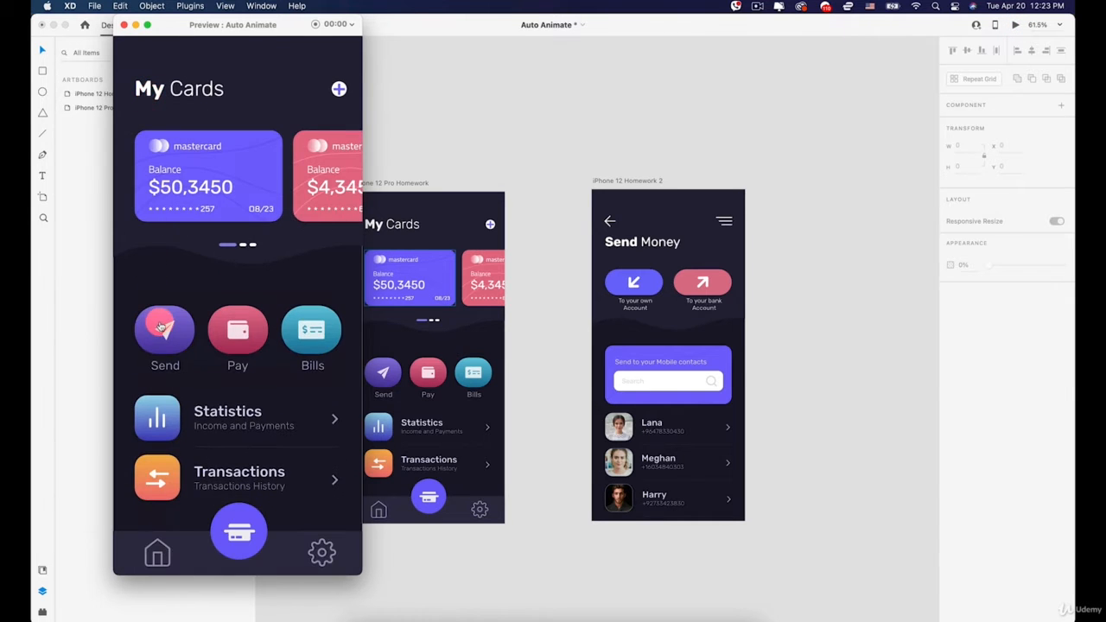
click(160, 325)
click(162, 103)
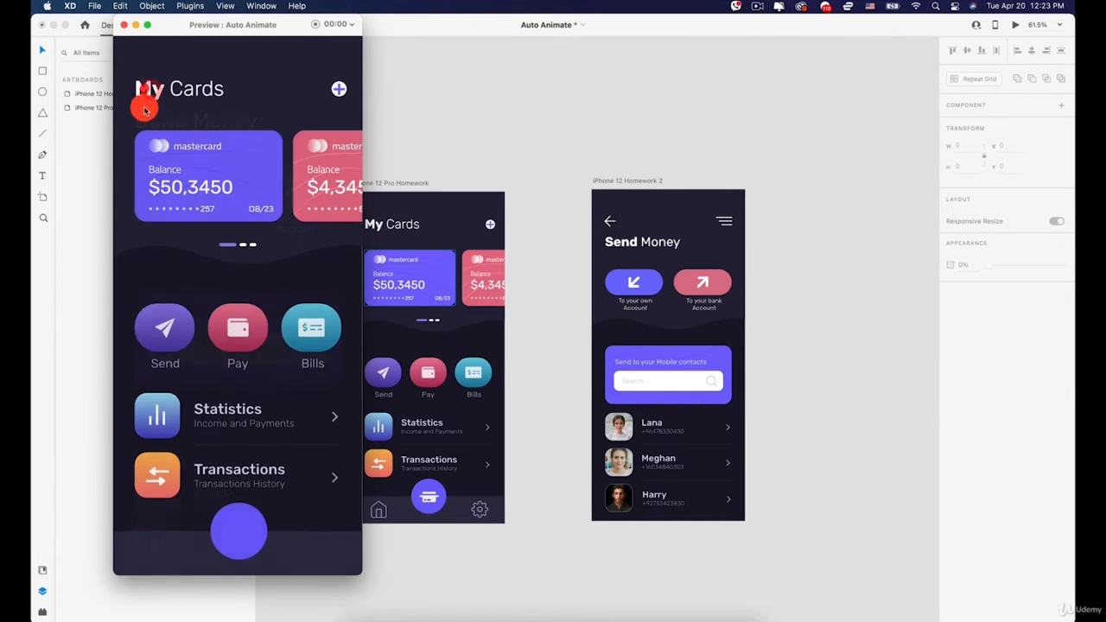
click(149, 319)
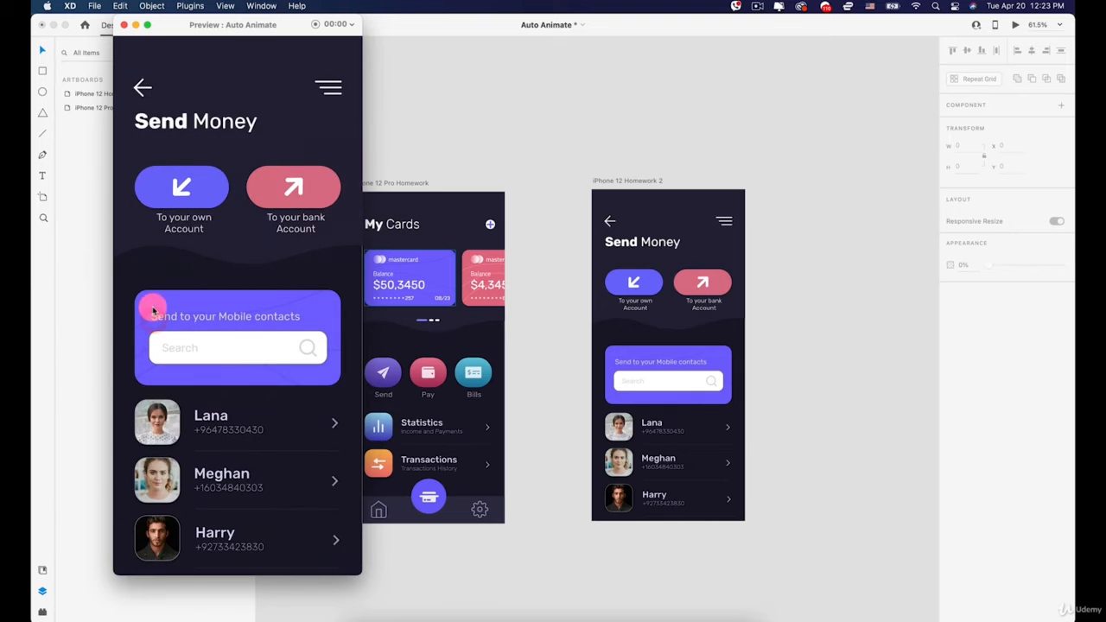
click(150, 320)
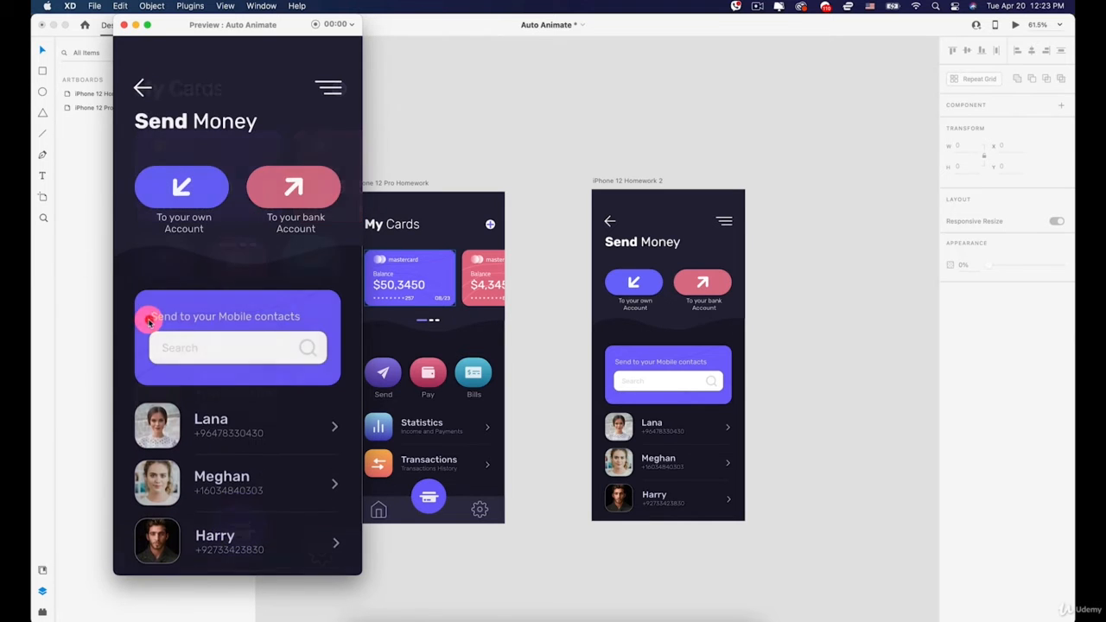
click(142, 87)
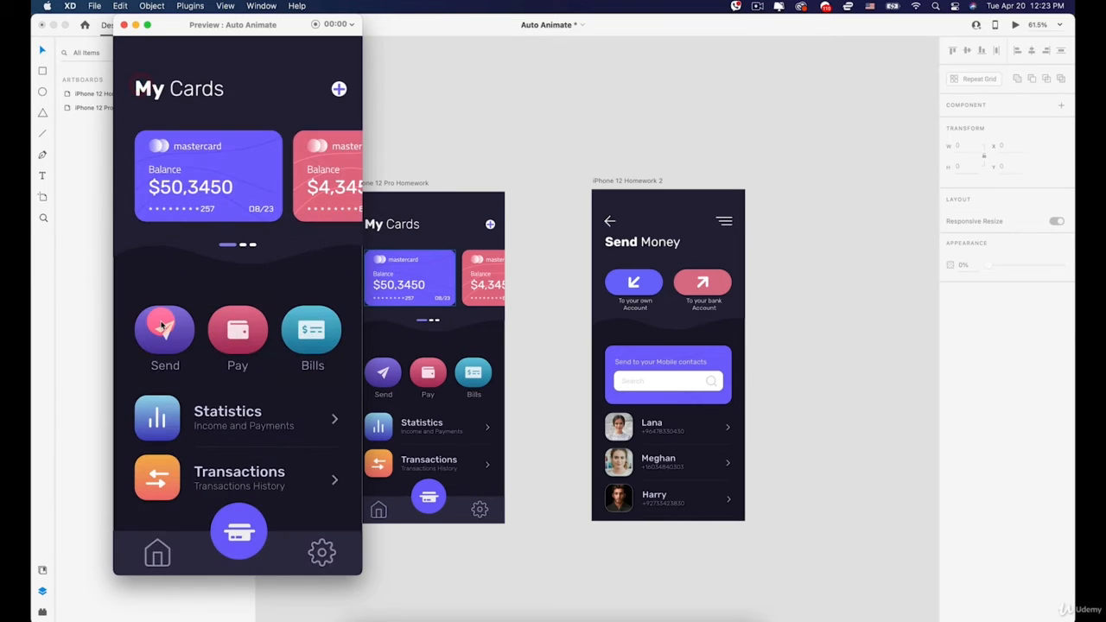
click(161, 324)
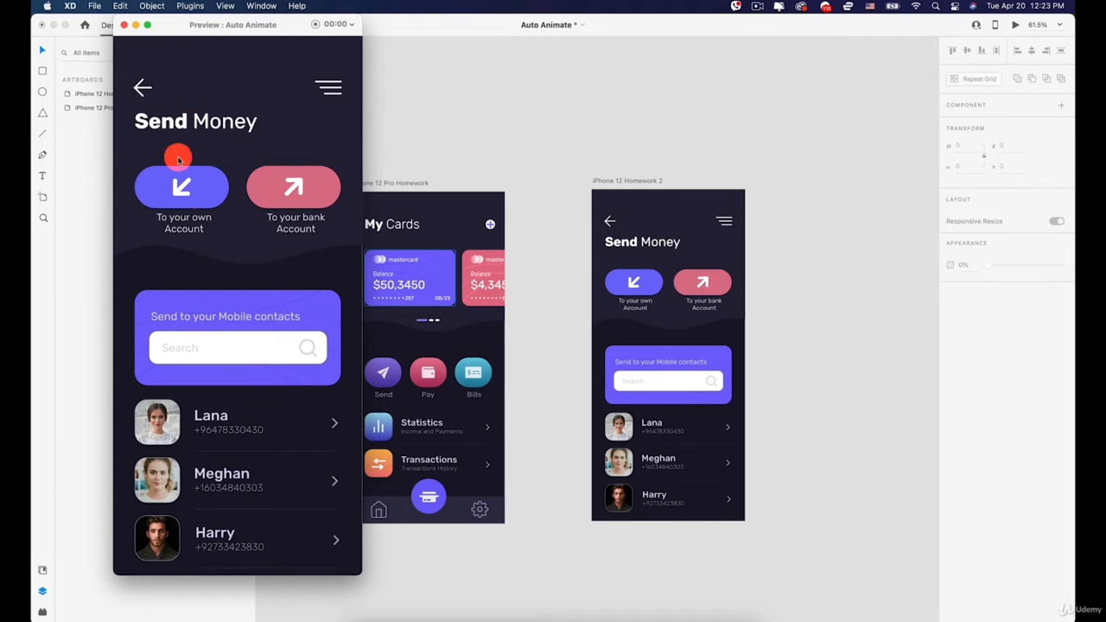
click(142, 86)
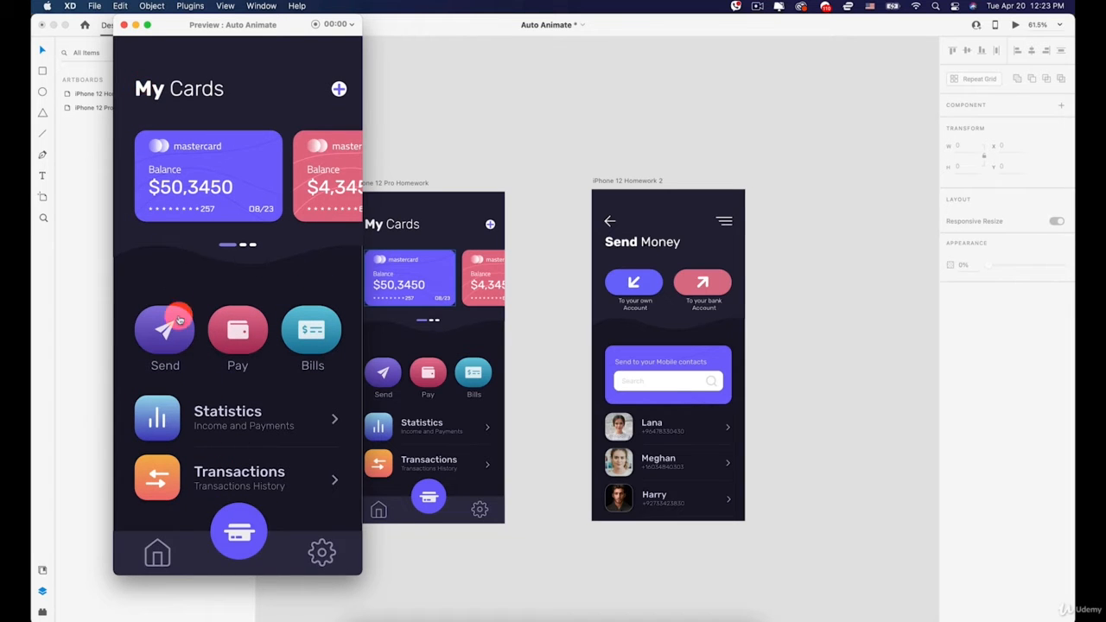
click(123, 25)
Try moving the purple and pink credit cards on My Cards, and undo each move.
scroll(679, 316, up, 5)
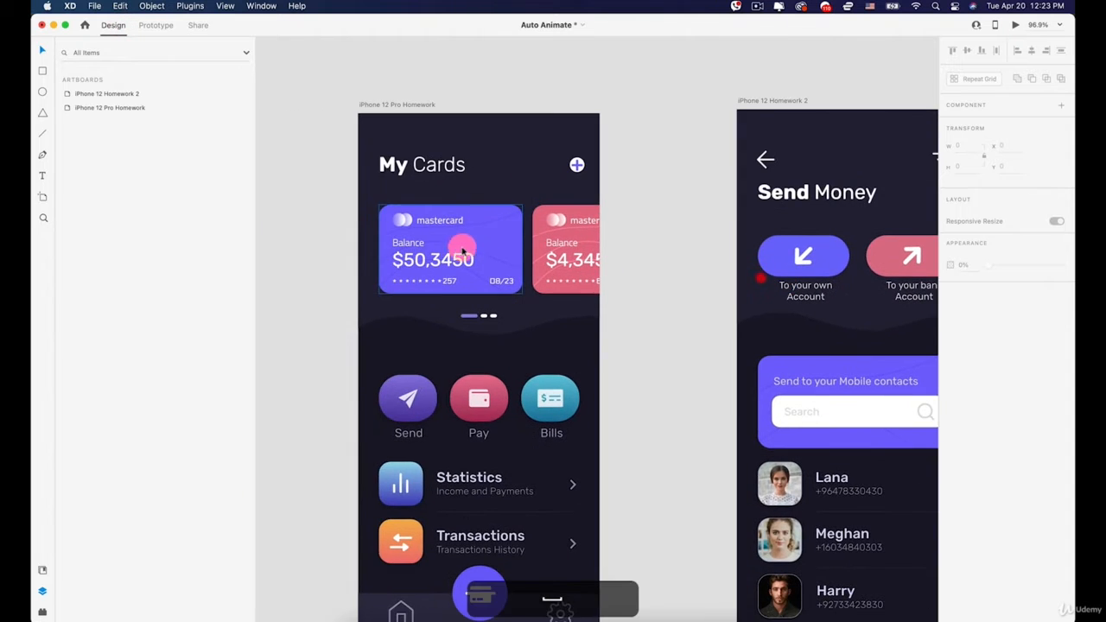
drag(909, 254, 780, 249)
scroll(671, 256, left, 3)
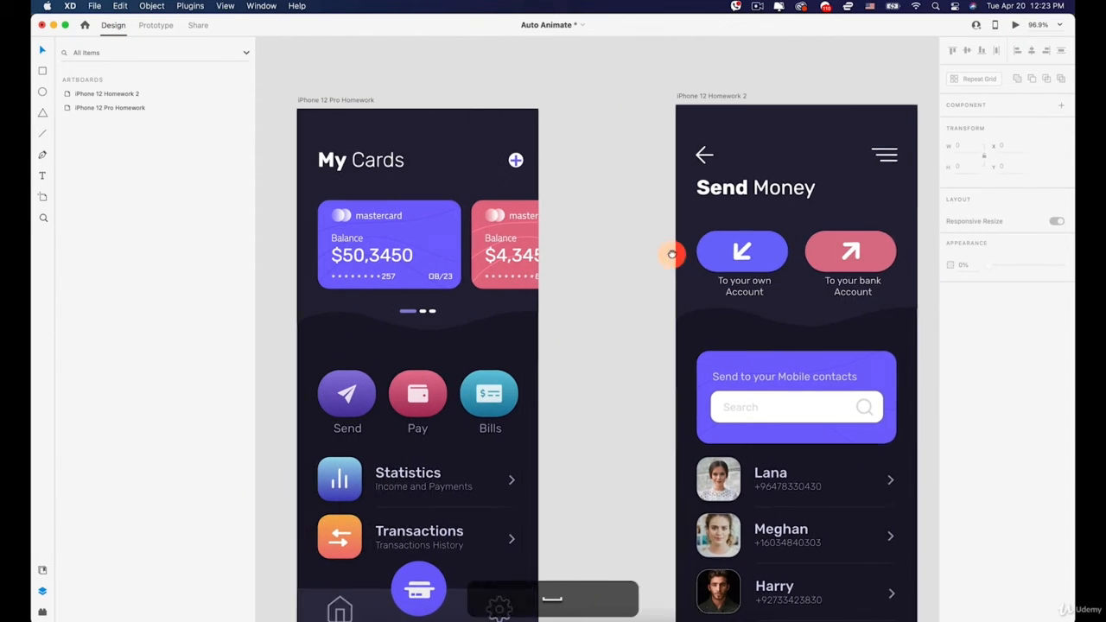
scroll(713, 266, down, 1)
drag(713, 266, 622, 266)
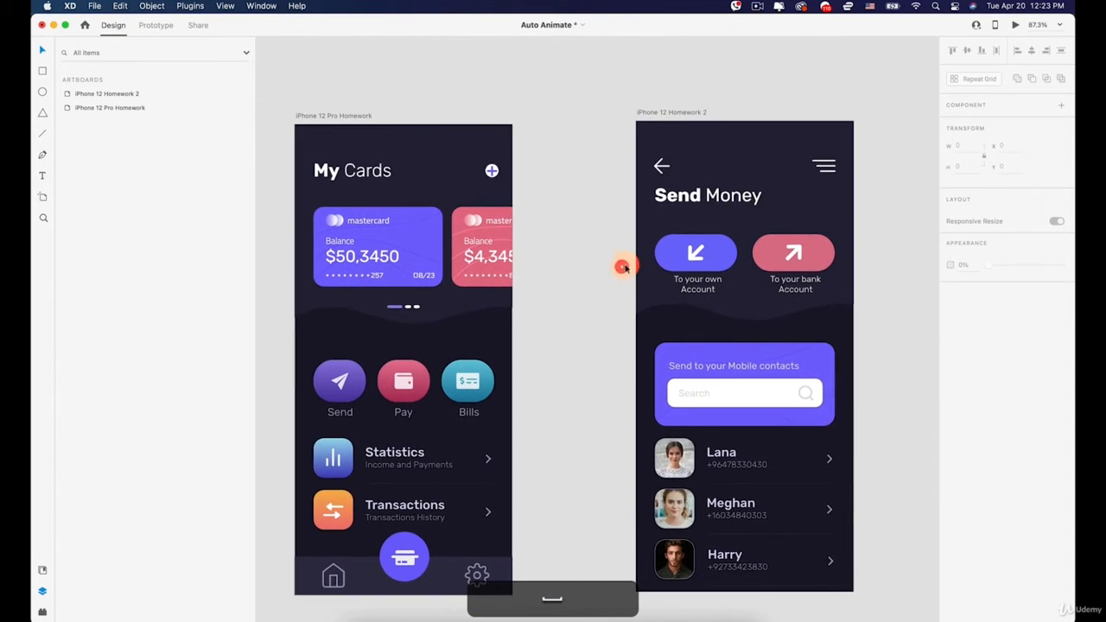
click(399, 231)
drag(383, 255, 393, 229)
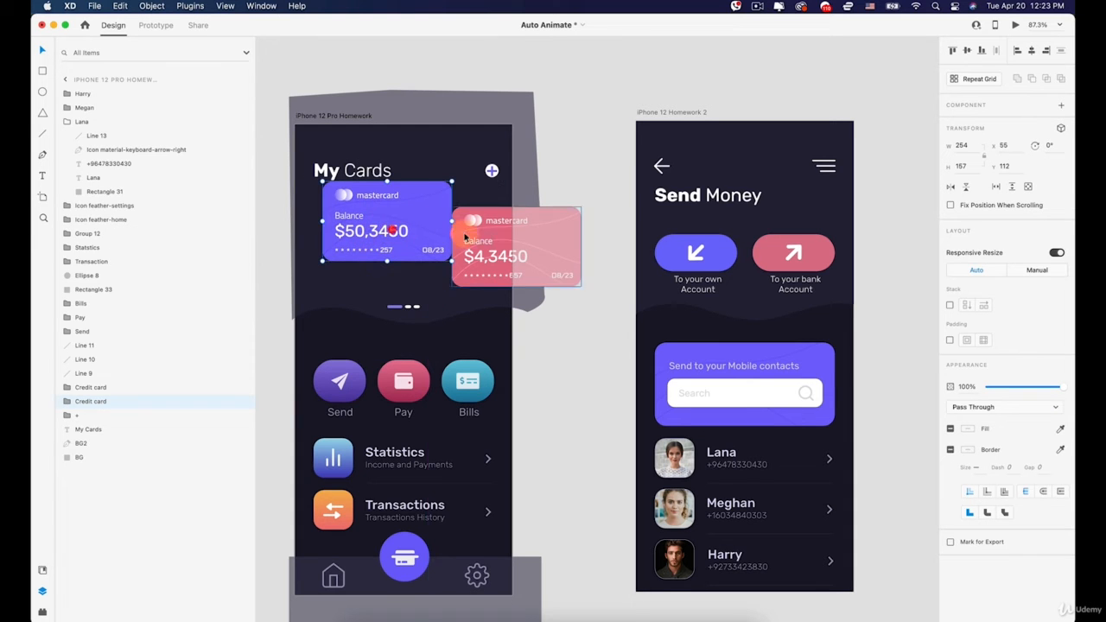
key(super+z)
drag(496, 247, 464, 236)
key(super+z)
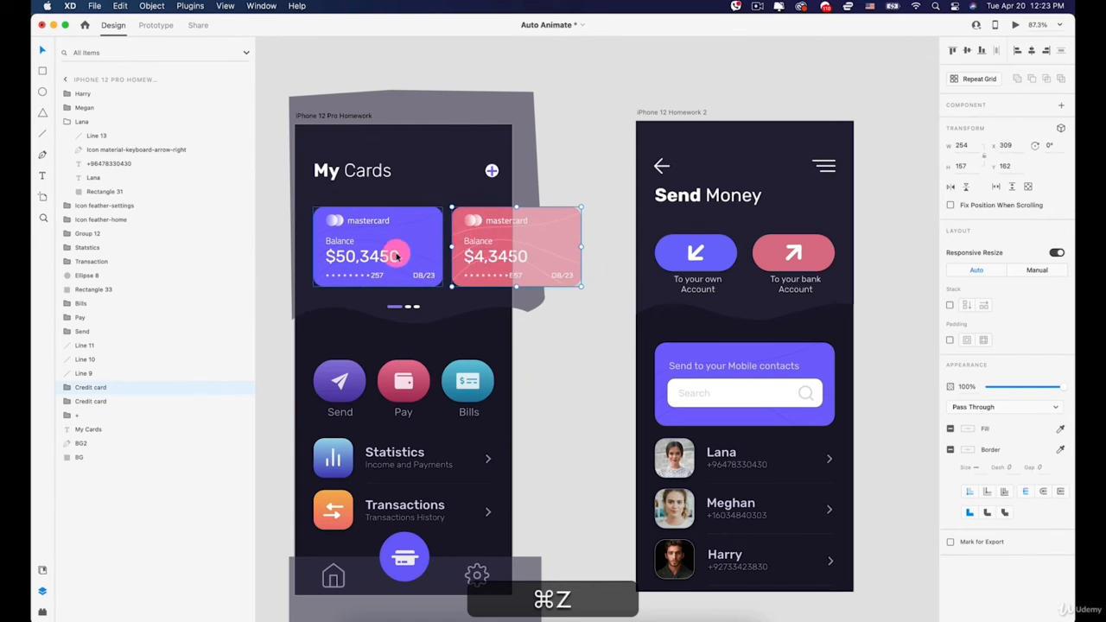
Try moving the plus icon beside the My Cards title, and undo the move.
scroll(366, 176, up, 3)
click(575, 156)
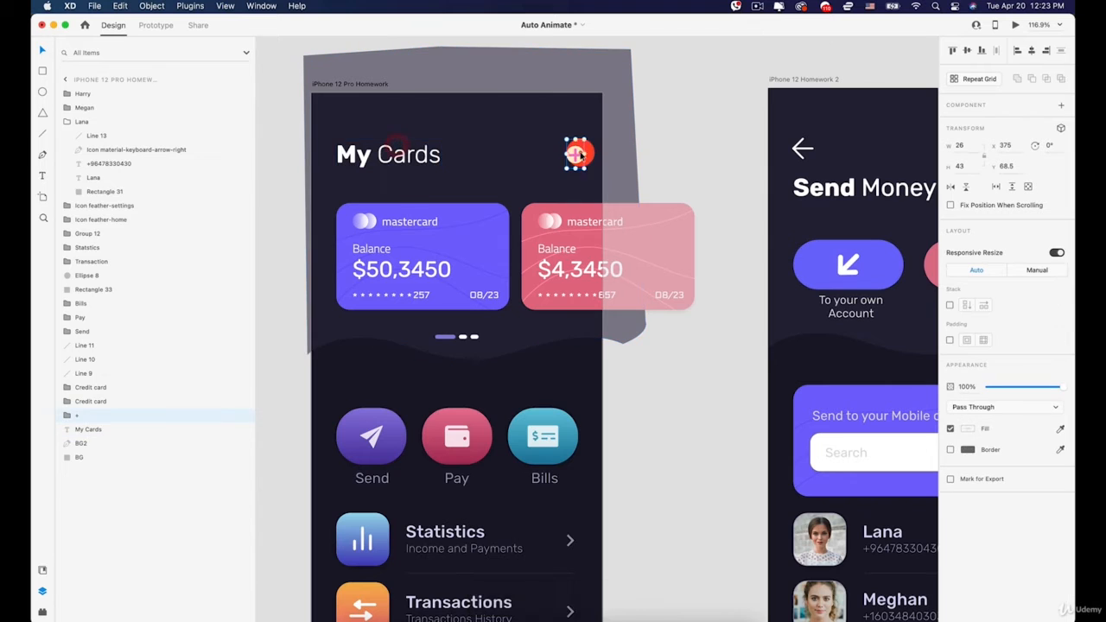
scroll(577, 164, right, 2)
drag(540, 158, 501, 153)
key(super+z)
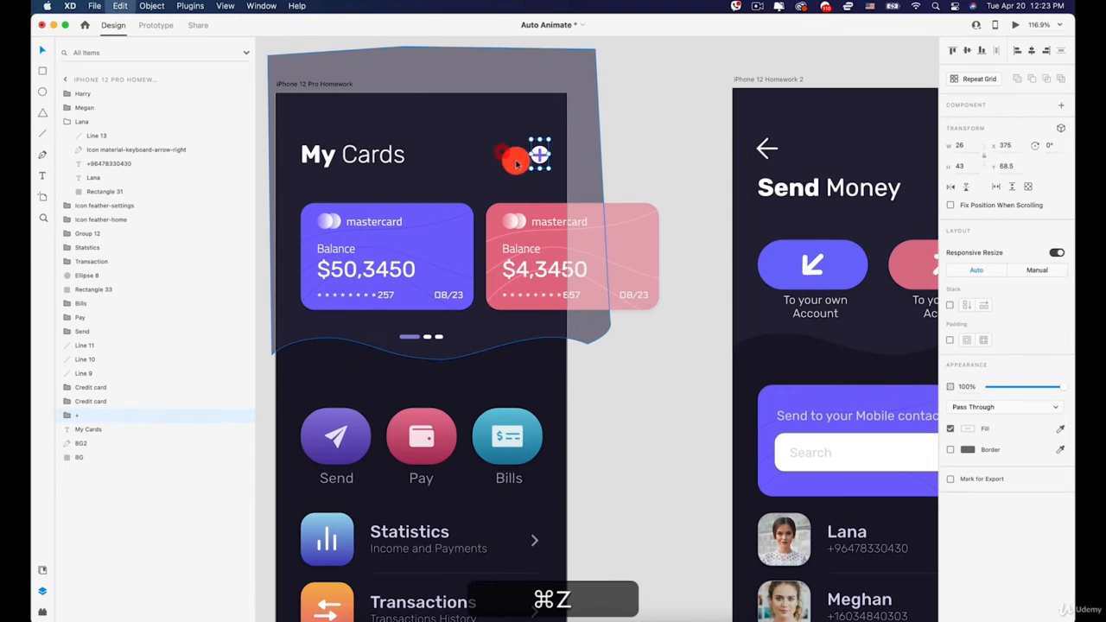
scroll(573, 190, down, 3)
scroll(620, 232, right, 3)
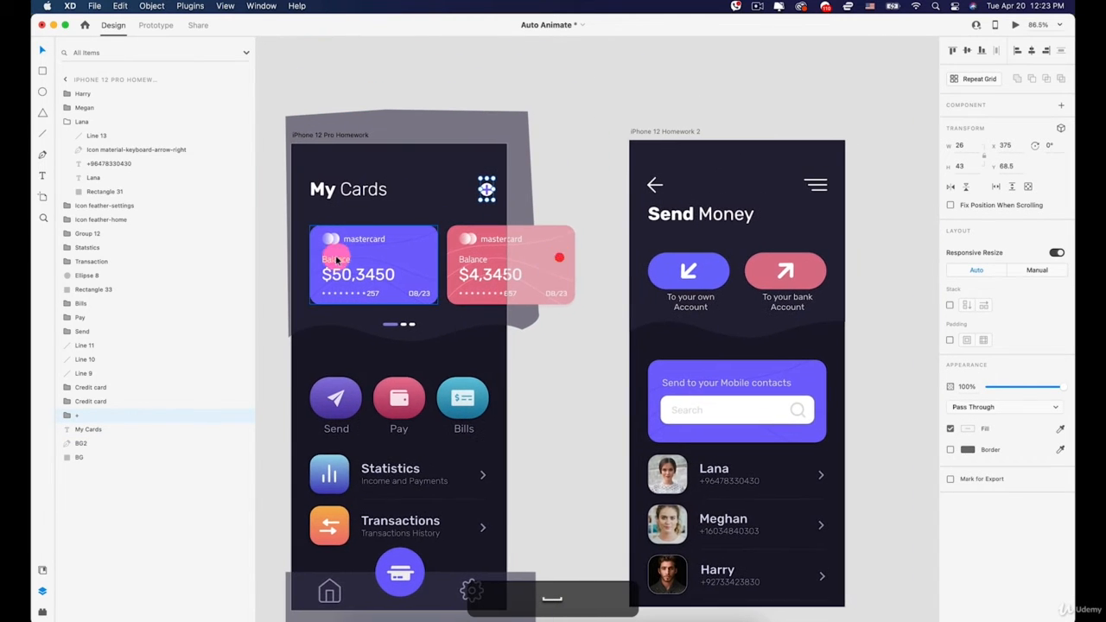
click(355, 256)
shift+click(469, 259)
shift+click(486, 189)
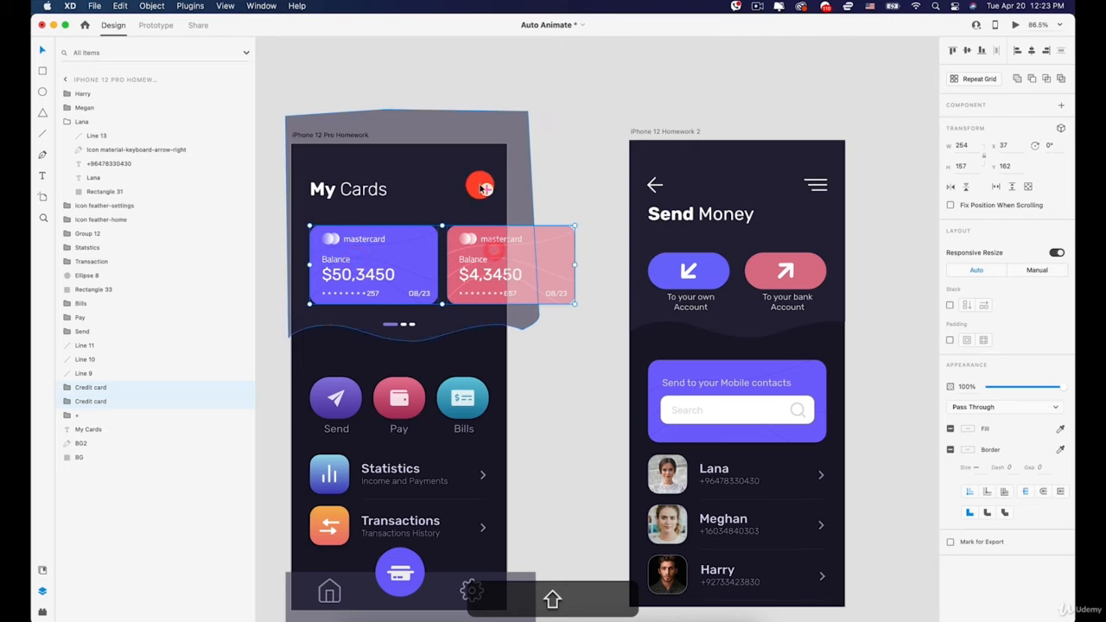
shift+click(353, 191)
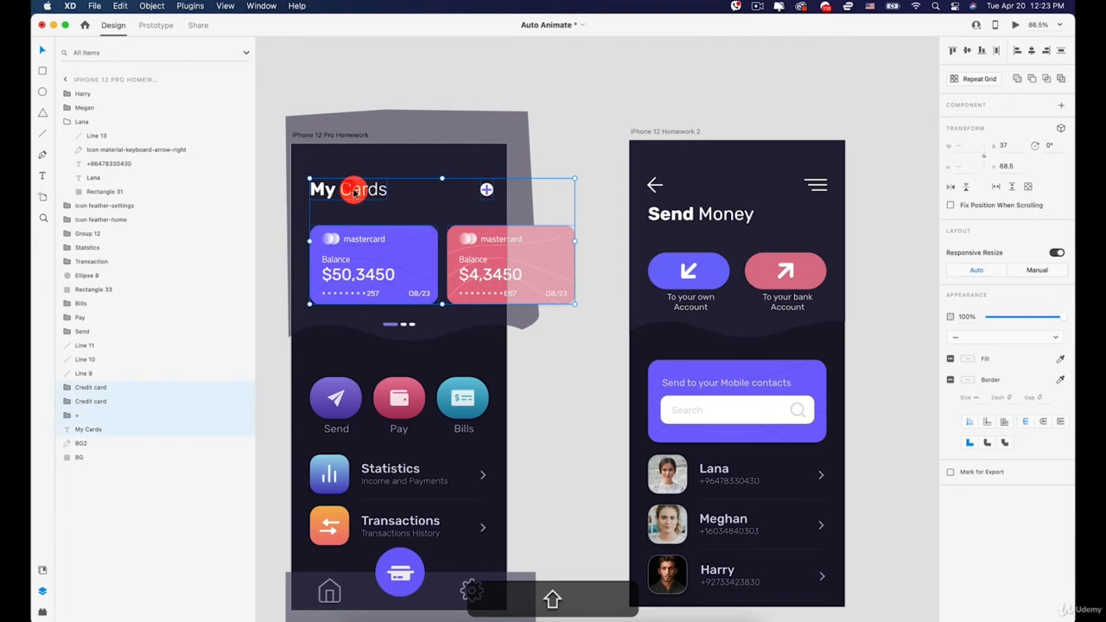
click(583, 147)
Rename the pink card group as Credit card 1 and the purple card group as Credit card 2 on My Cards.
click(493, 253)
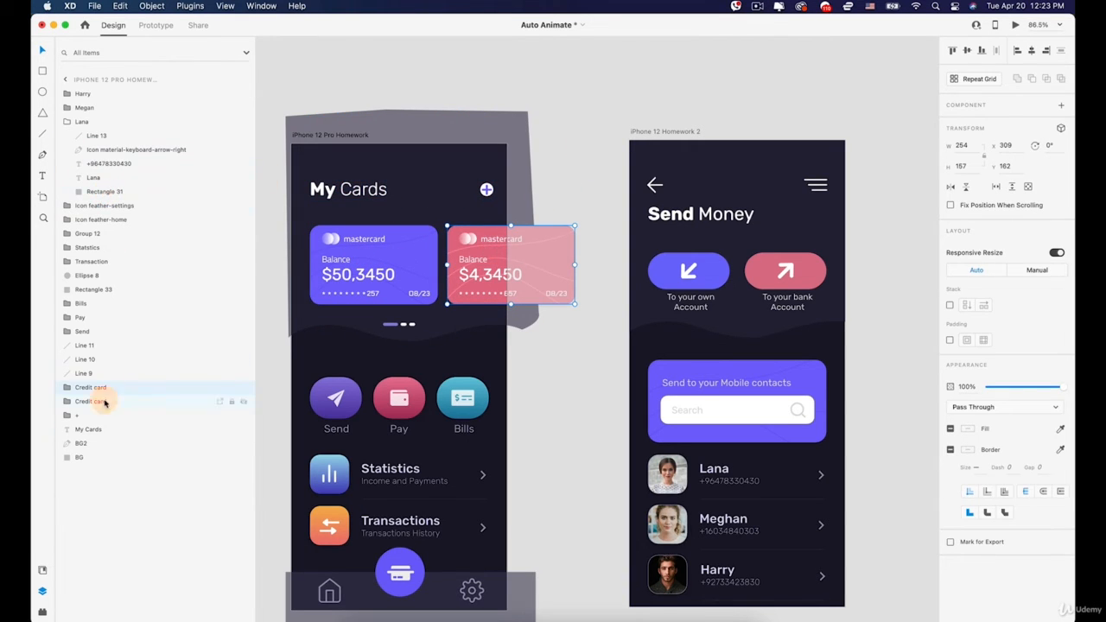
right_click(92, 389)
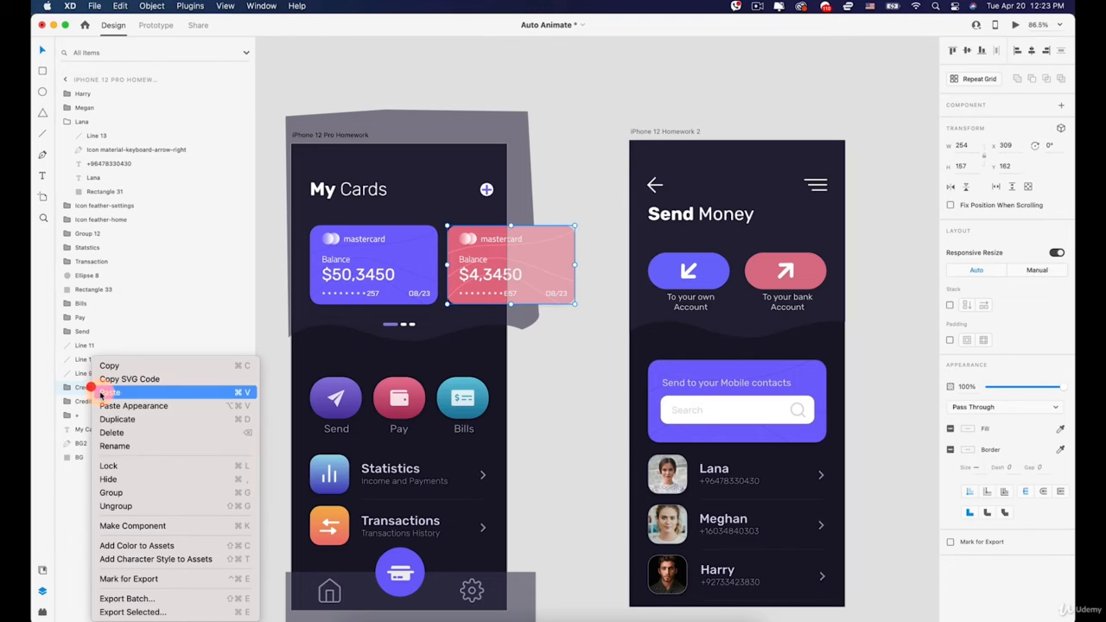
click(123, 442)
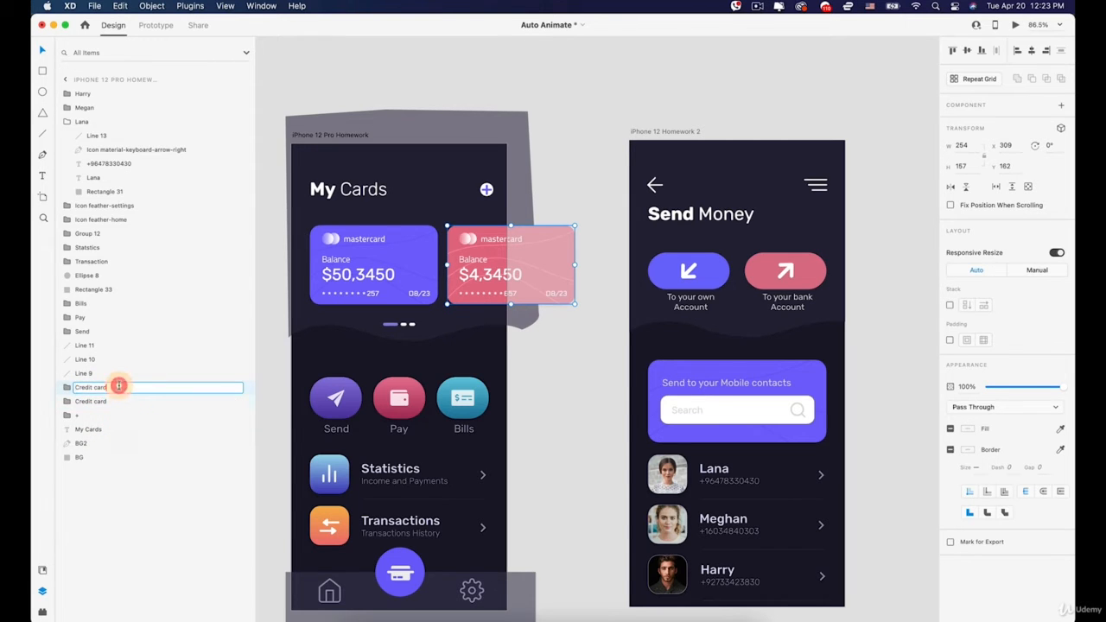
click(111, 402)
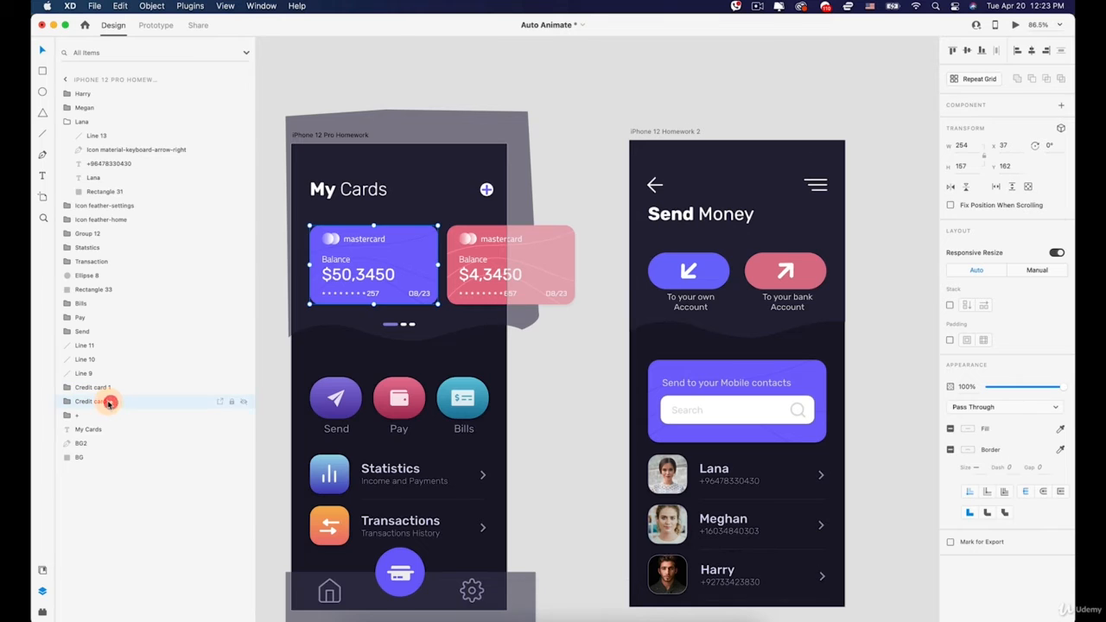
right_click(111, 402)
click(137, 444)
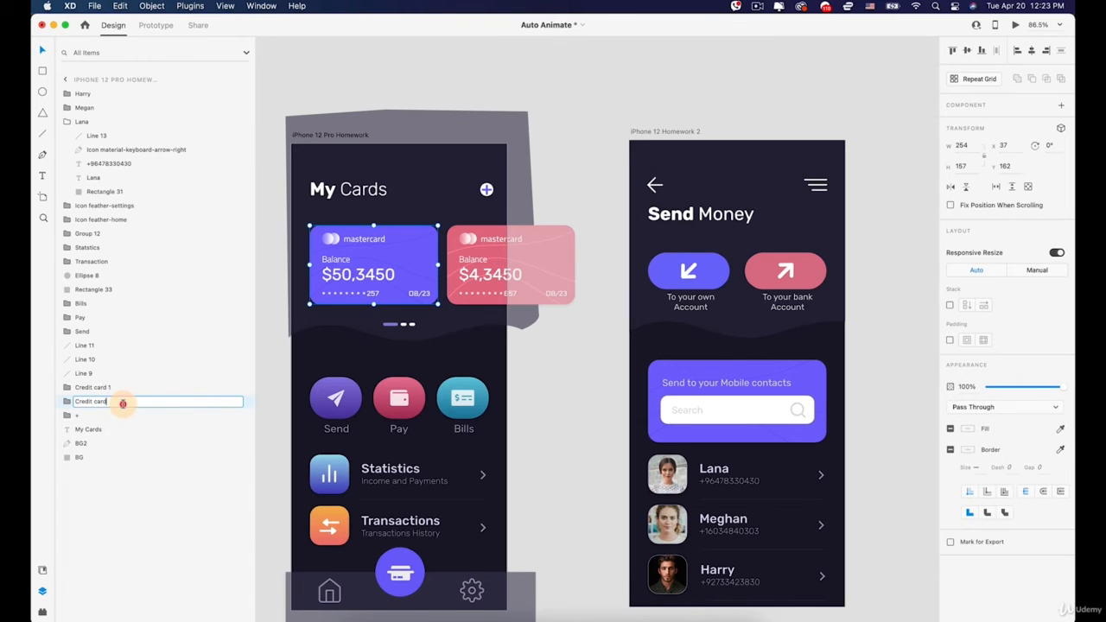
text(2)
click(131, 375)
Copy both credit cards, the plus icon and the My Cards title from My Cards into the Send Money artboard.
click(101, 401)
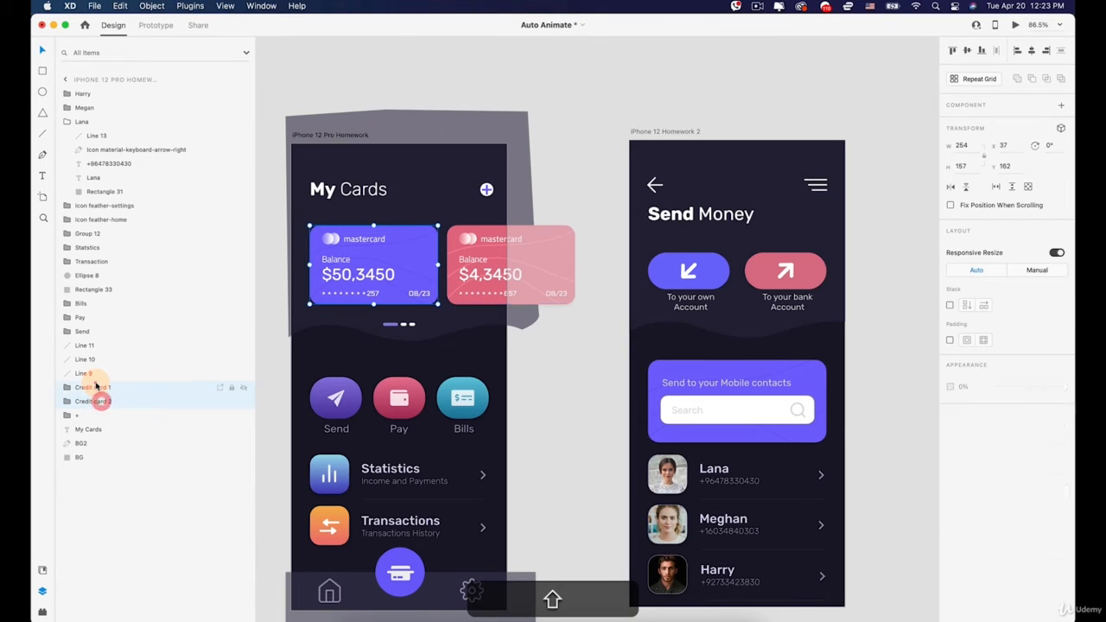
shift+click(95, 387)
shift+click(338, 187)
shift+click(455, 187)
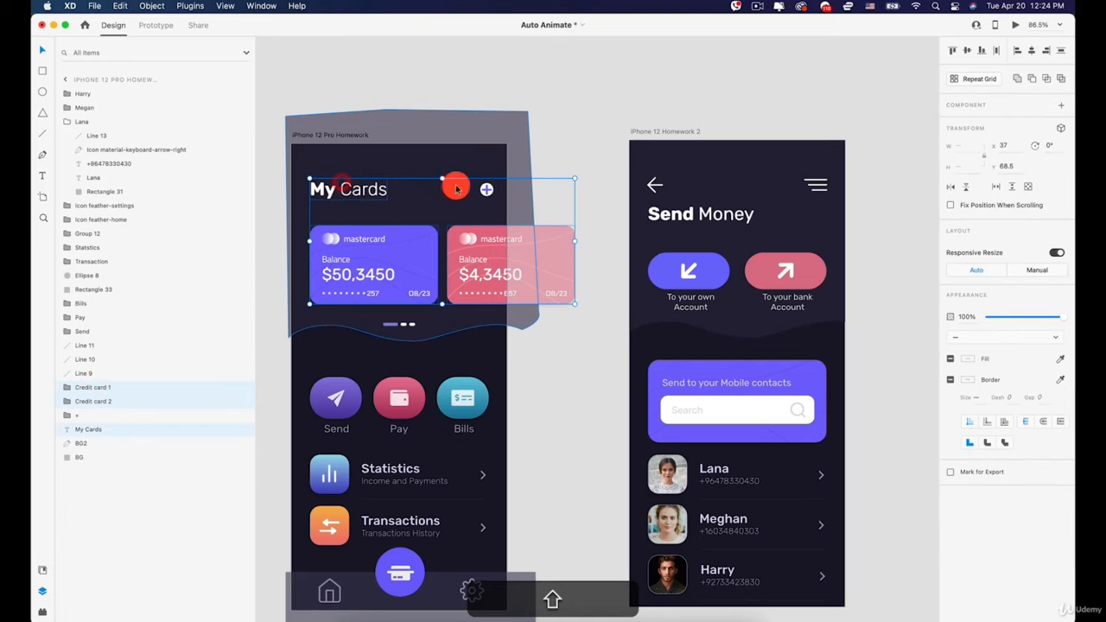
click(487, 191)
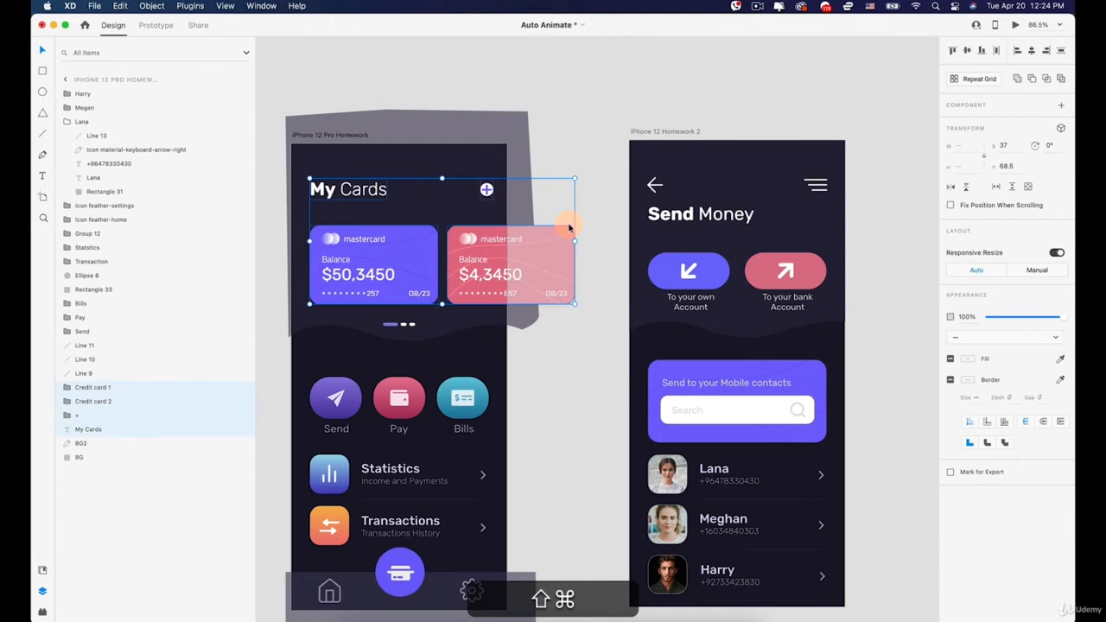
key(cmd+c)
click(662, 132)
key(cmd+v)
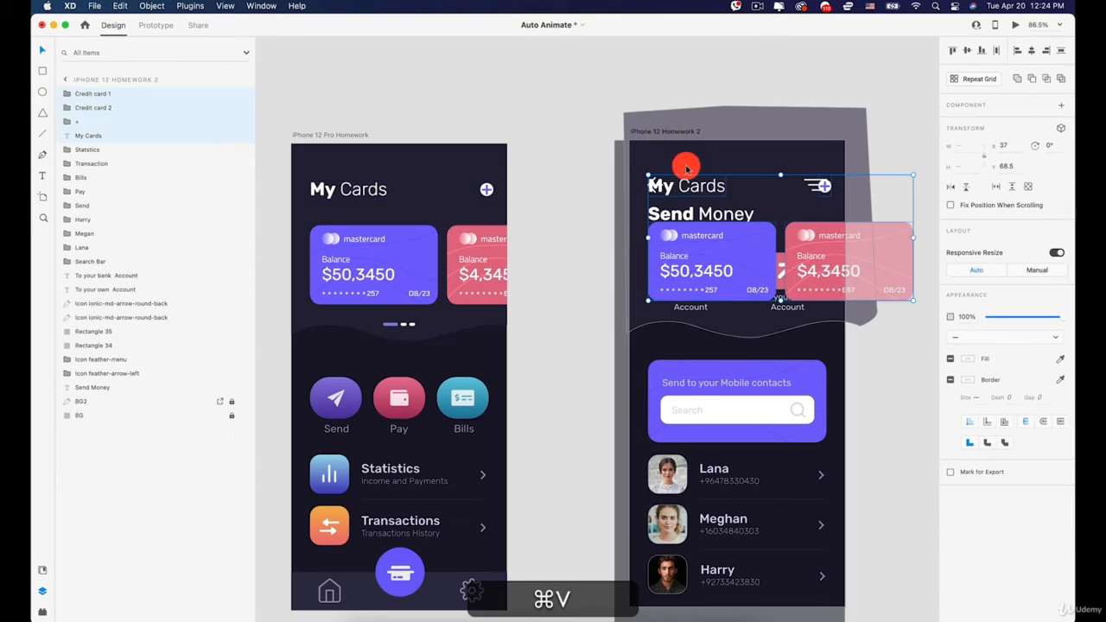
Move the pasted cards, plus icon and title just past the right edge of Send Money, at X 428, and set their opacity to 0%.
drag(696, 185, 546, 181)
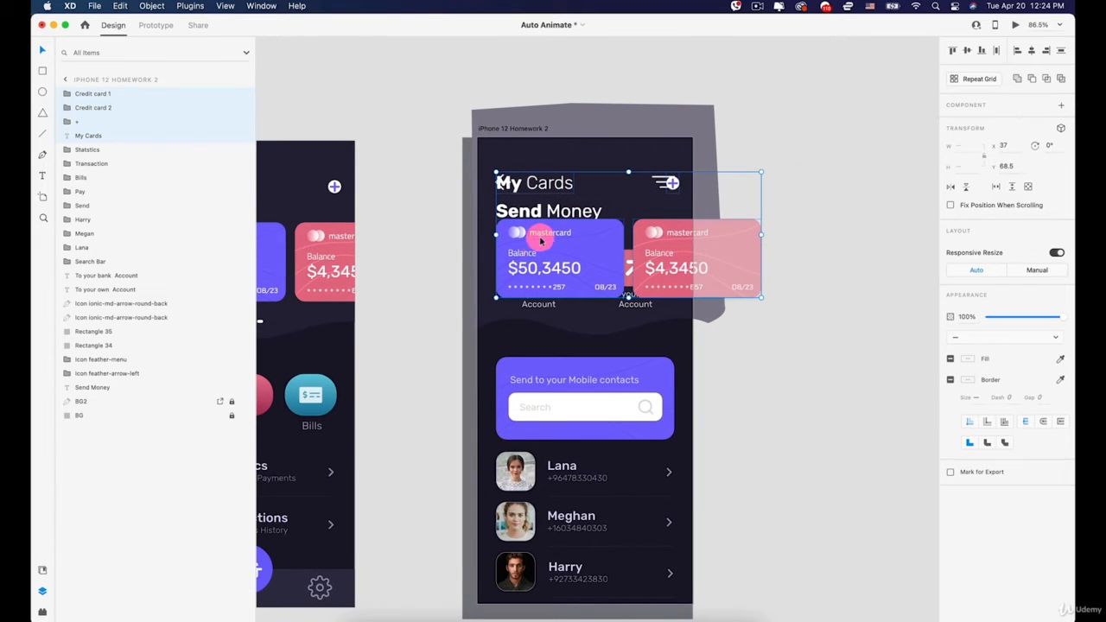
drag(536, 251, 736, 242)
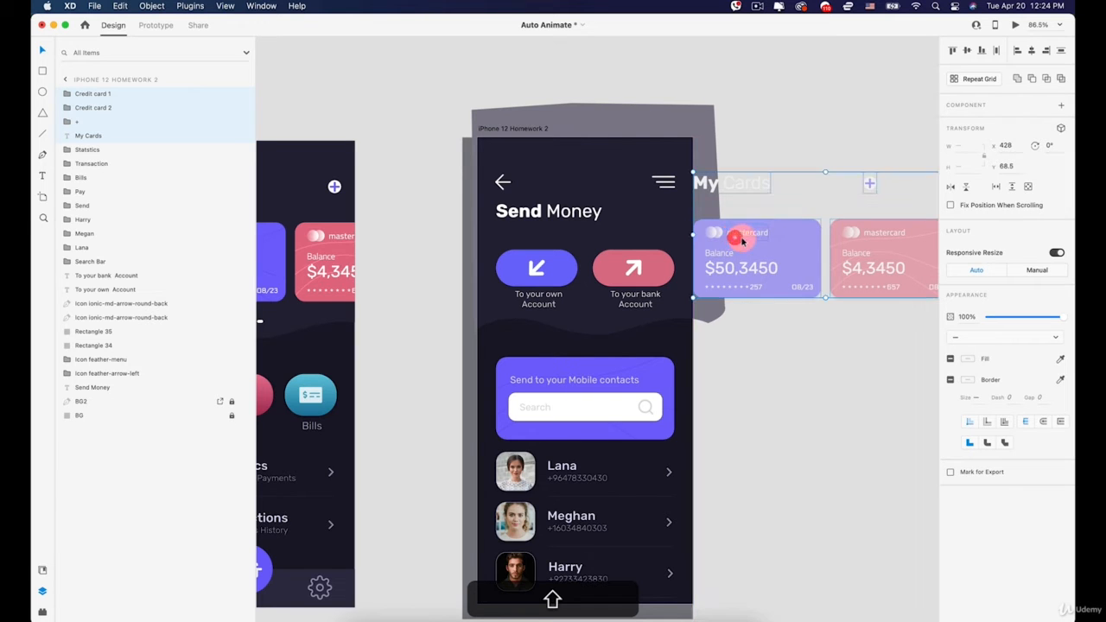
drag(1049, 317, 706, 319)
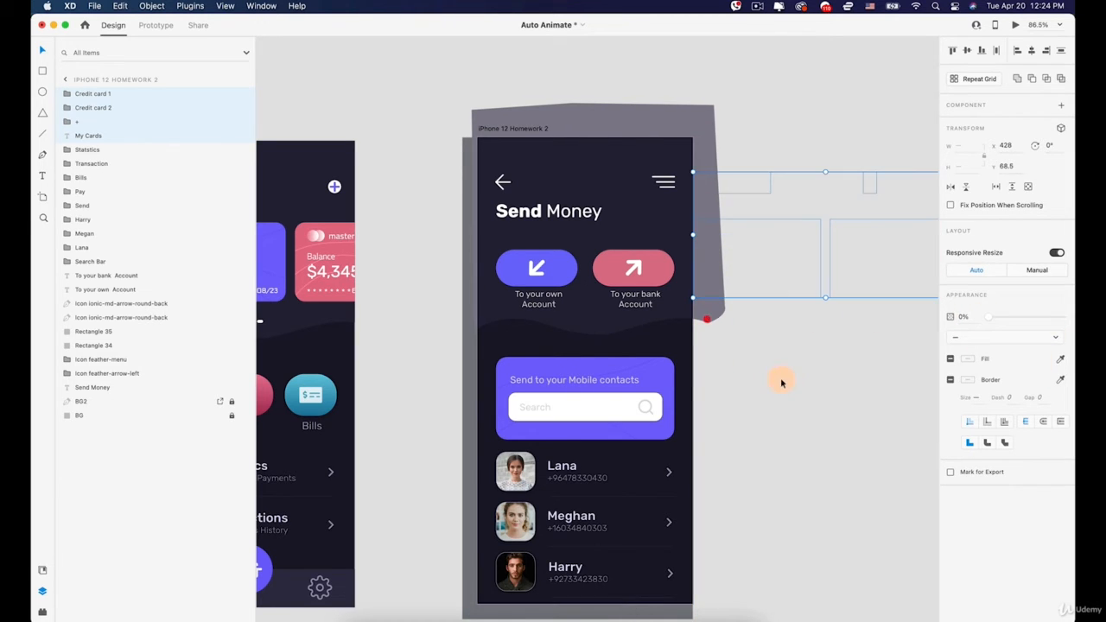
click(782, 380)
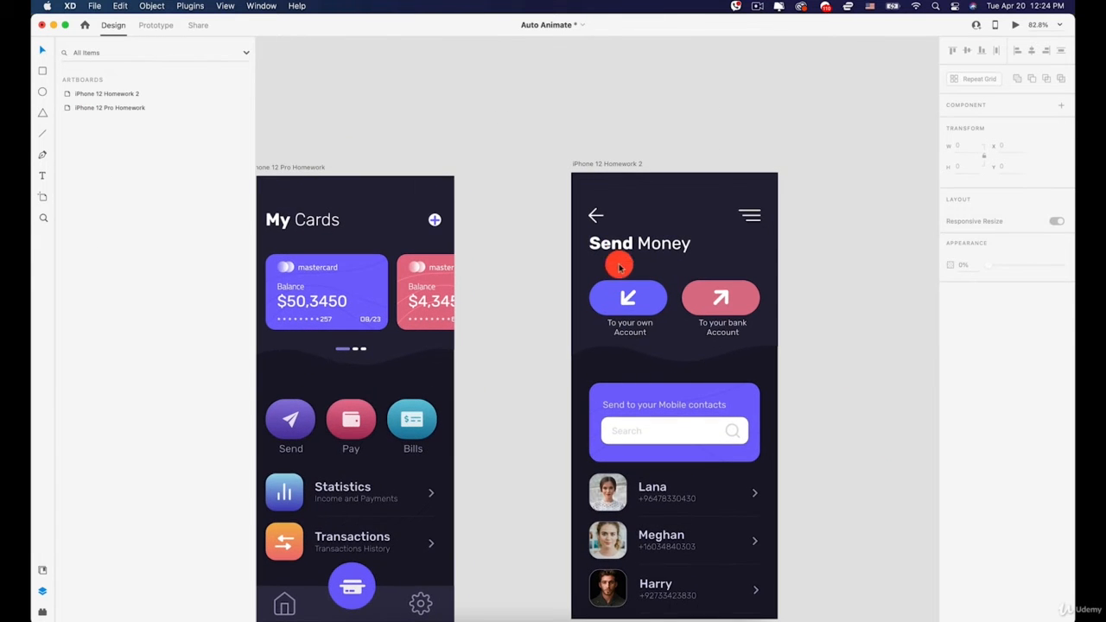
Group the purple arrow button, its arrow icon and the "To your own Account" label on Send Money.
key(space)
drag(540, 274, 601, 279)
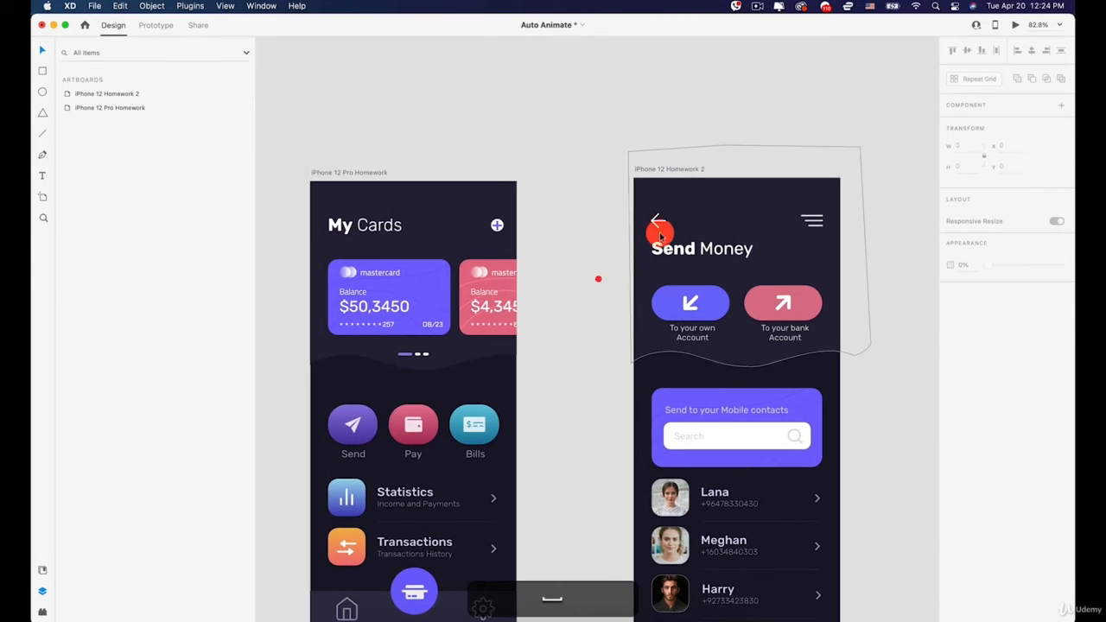
click(700, 306)
scroll(694, 304, up, 5)
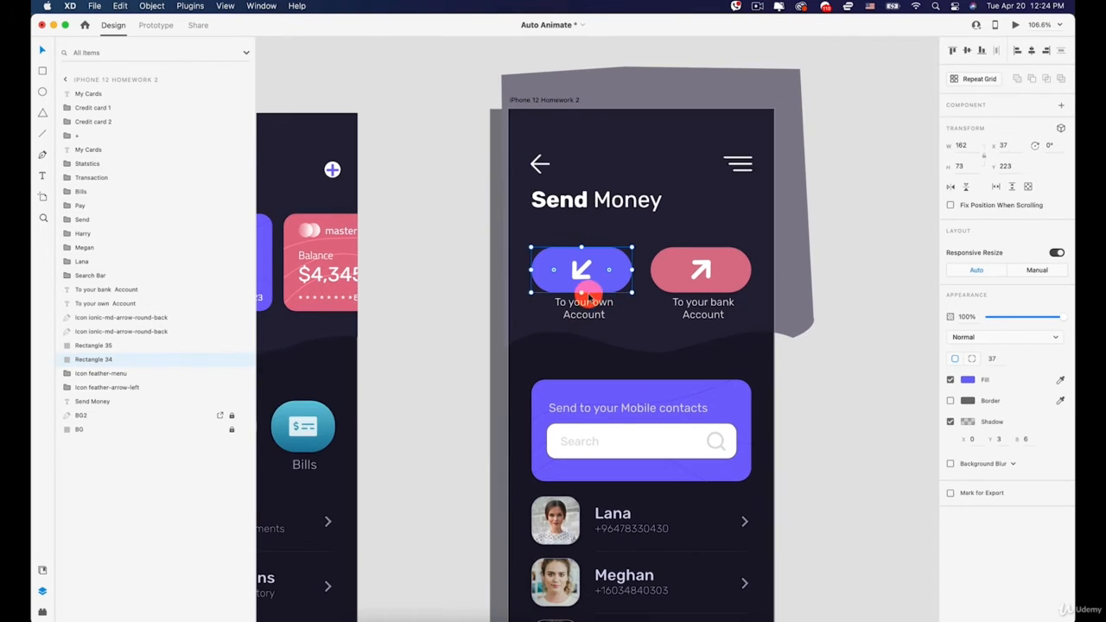
click(588, 305)
scroll(610, 288, down, 2)
scroll(610, 288, down, 3)
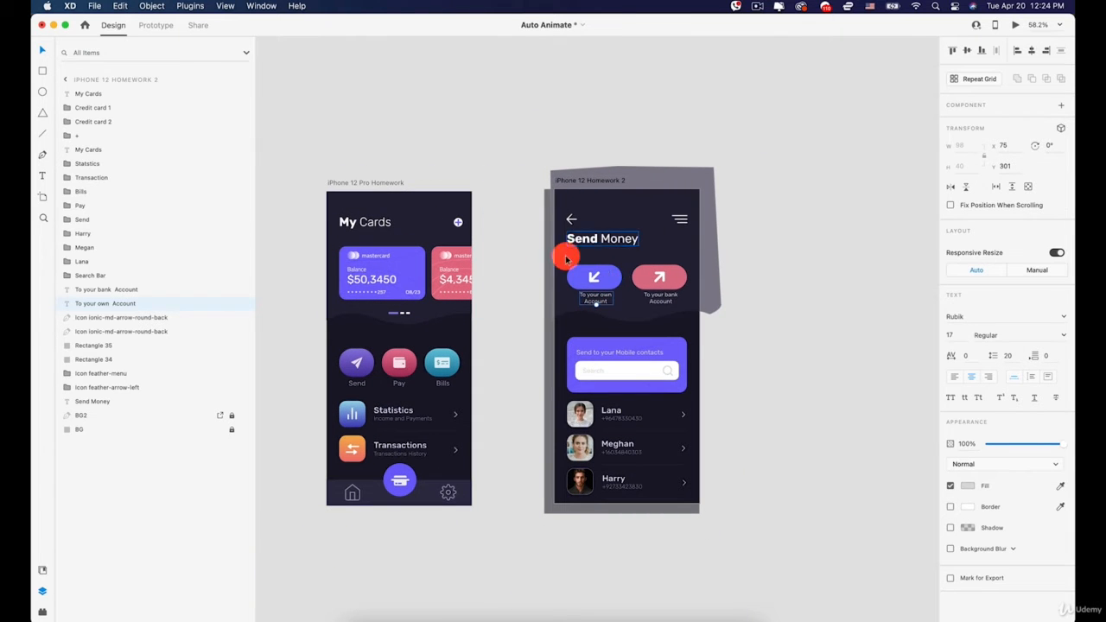
scroll(595, 278, up, 3)
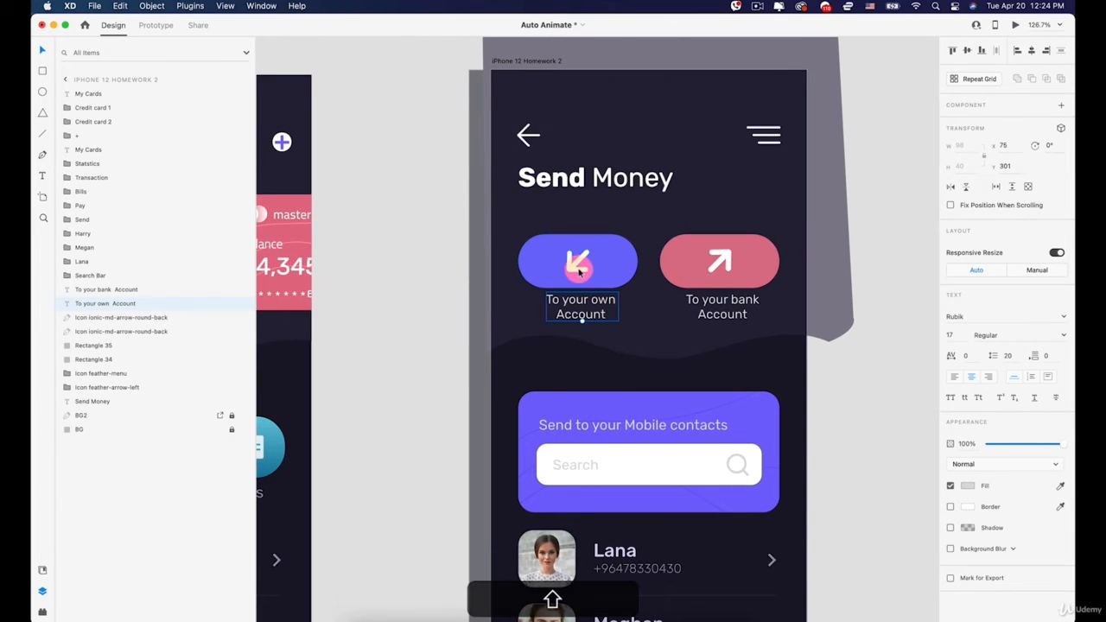
shift+click(575, 265)
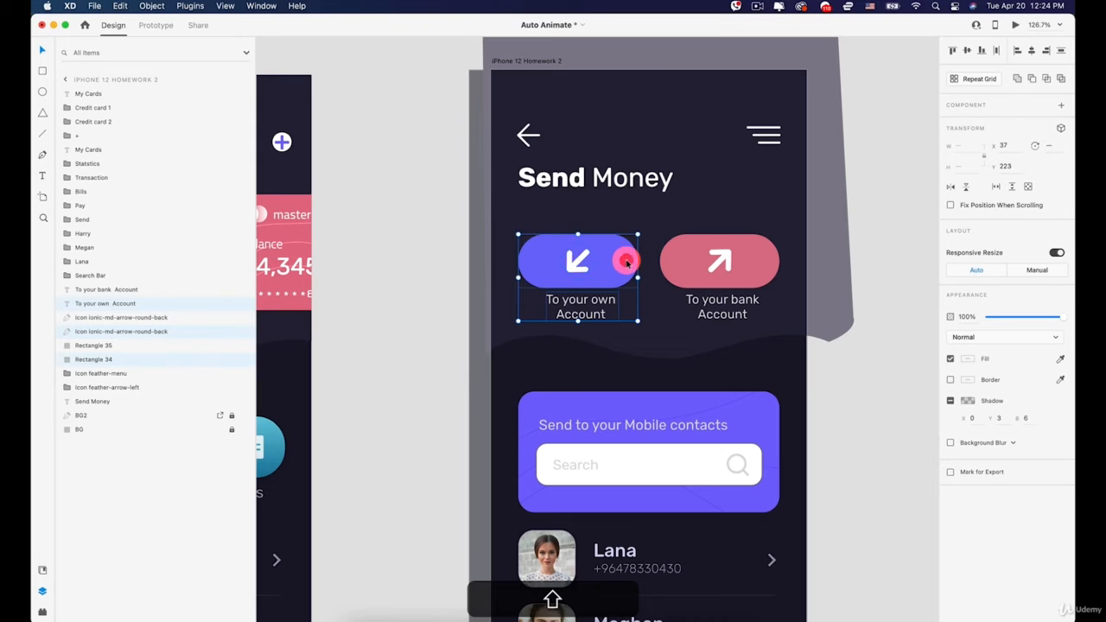
right_click(627, 263)
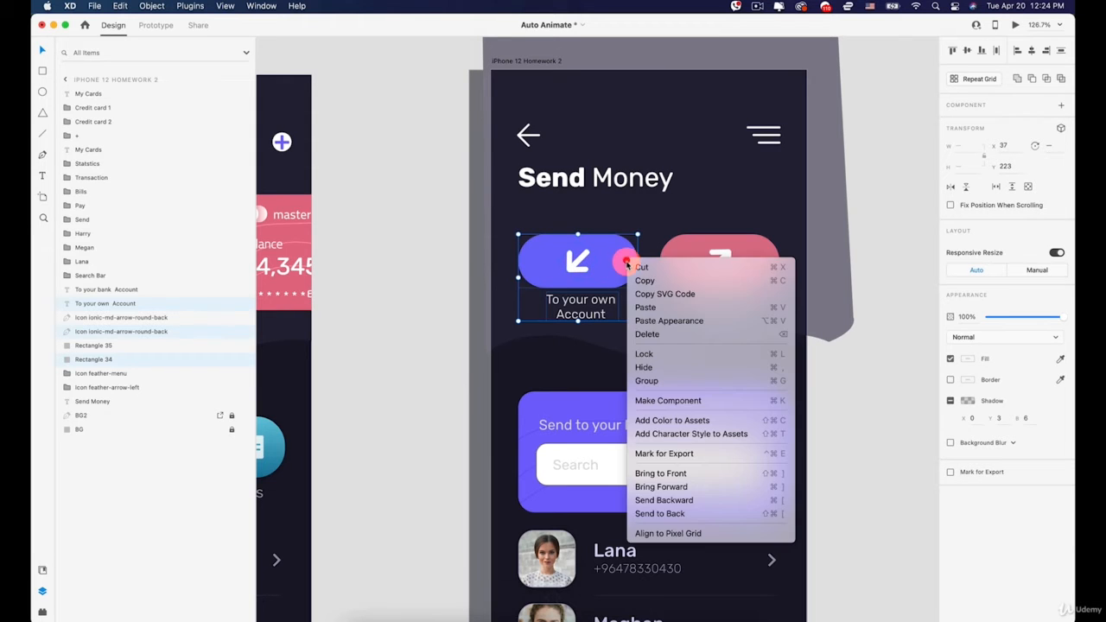
click(645, 380)
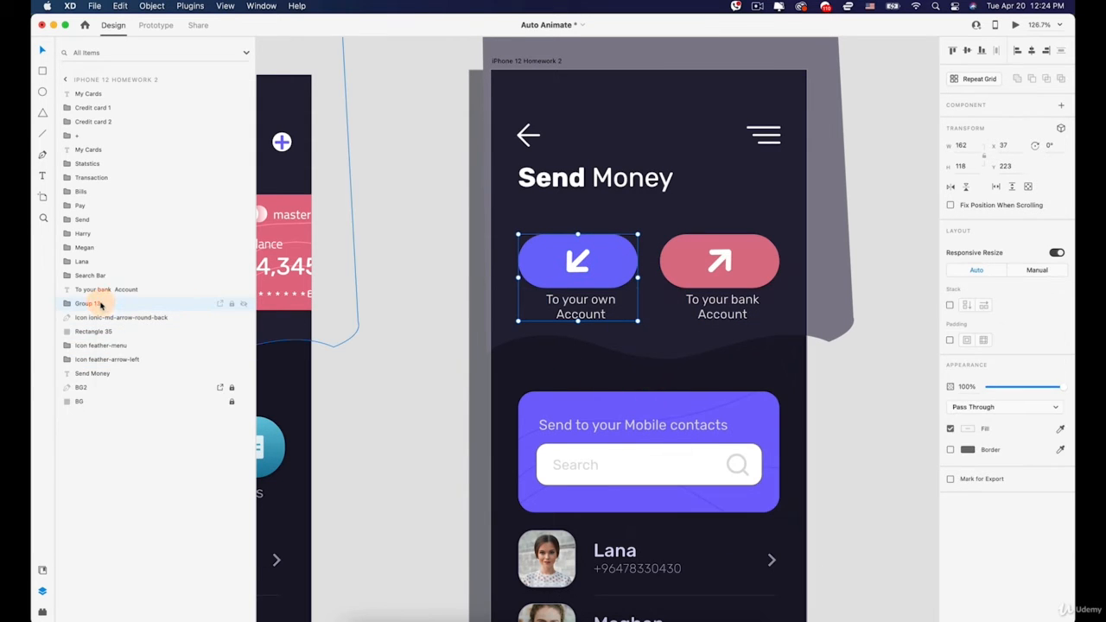
Rename the purple arrow button's group as Your own account.
right_click(100, 304)
click(122, 390)
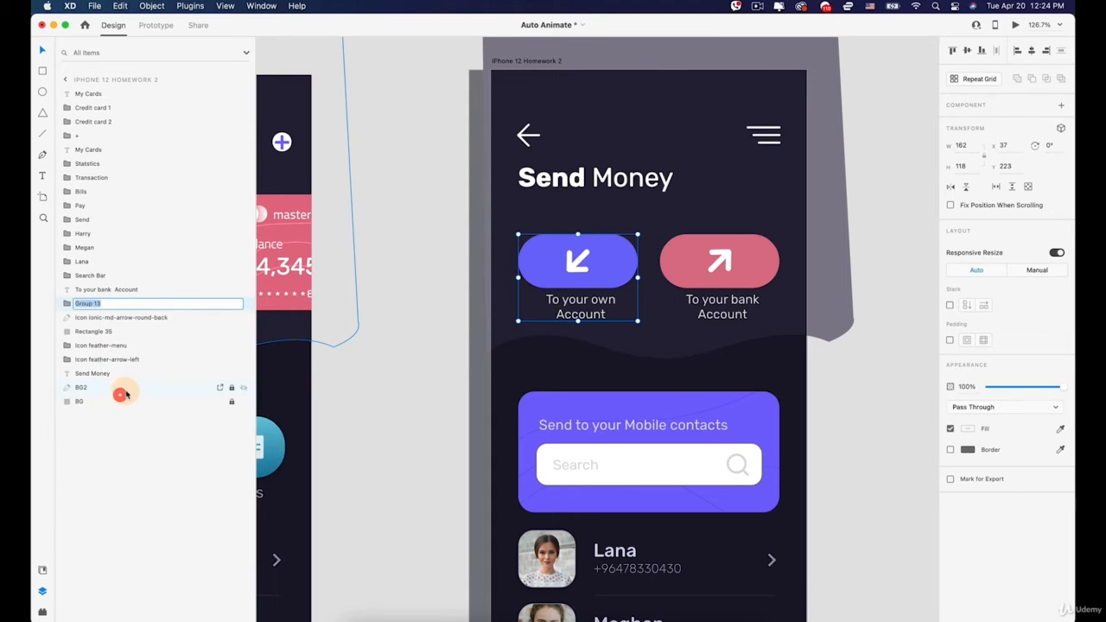
key(shift)
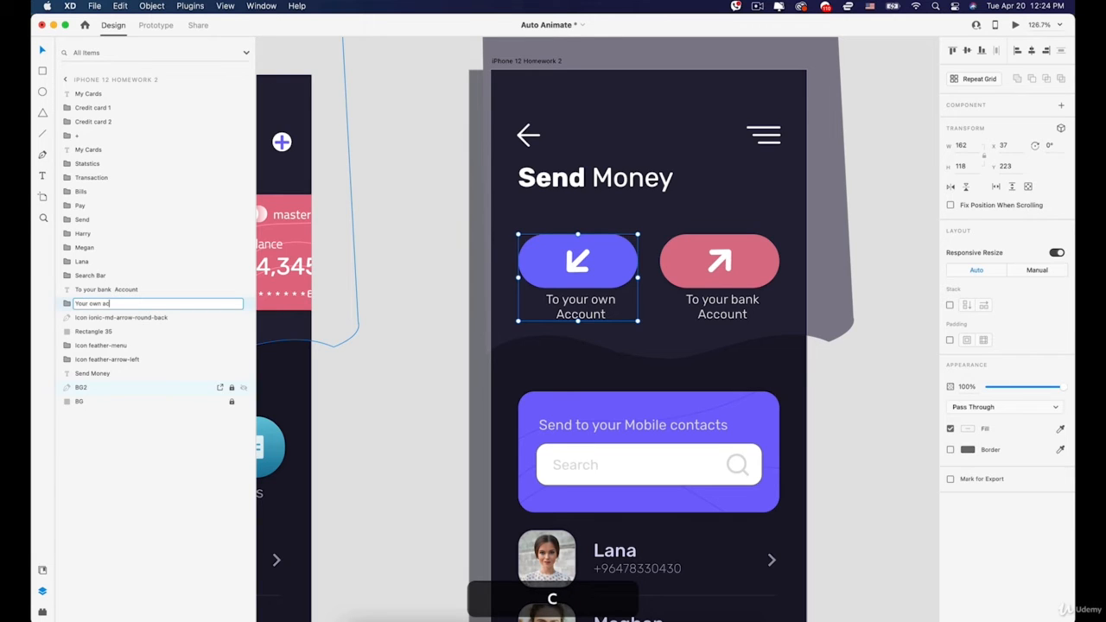
text(Your own account)
key(Return)
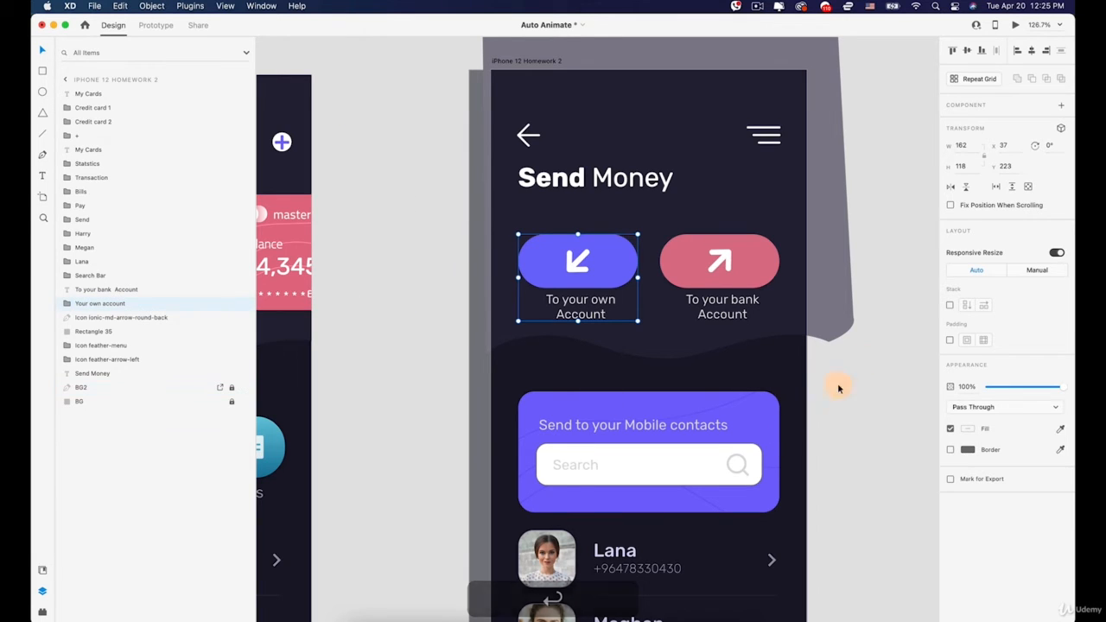
Group the pink arrow button, its arrow icon and the "To your bank Account" label on Send Money.
click(726, 308)
shift+click(718, 262)
shift+click(771, 257)
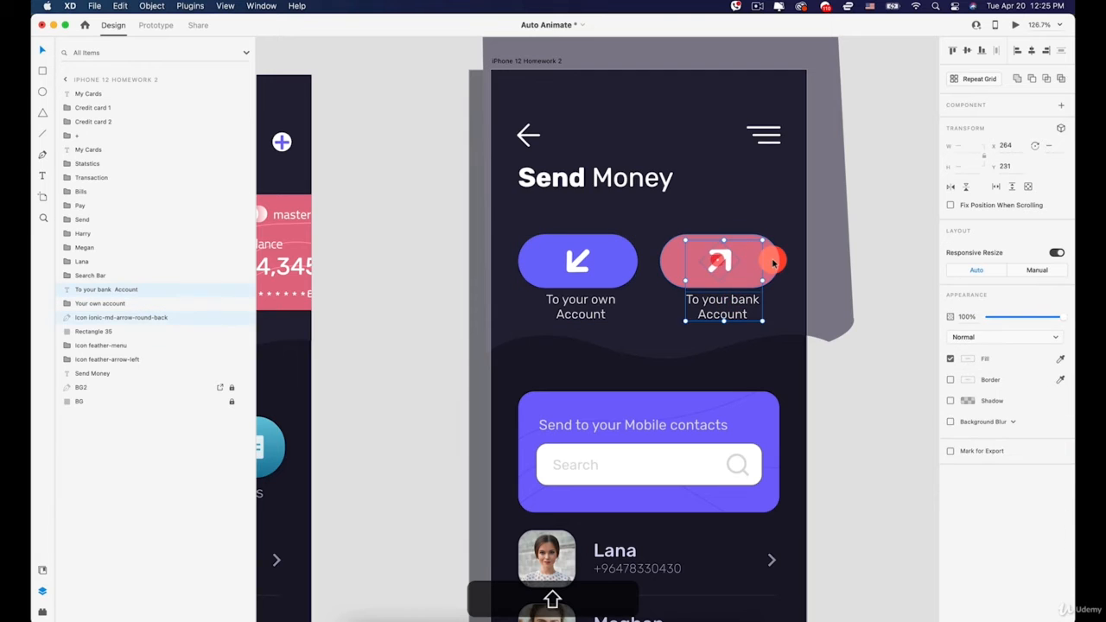
right_click(768, 256)
click(789, 377)
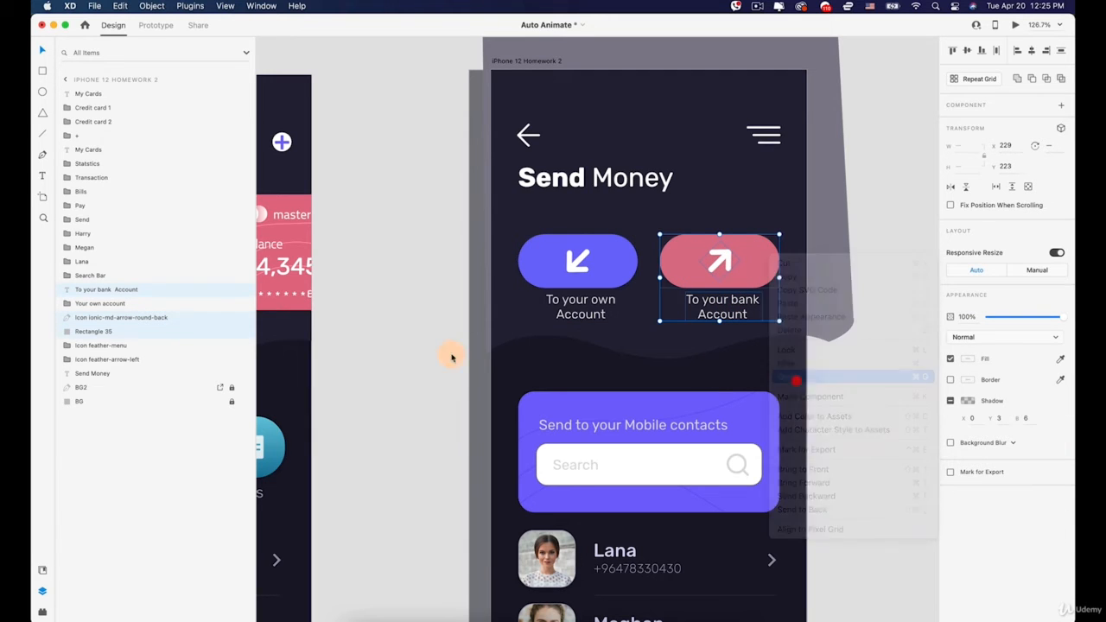
Rename the pink arrow button's group as Your bank account.
right_click(104, 289)
click(135, 380)
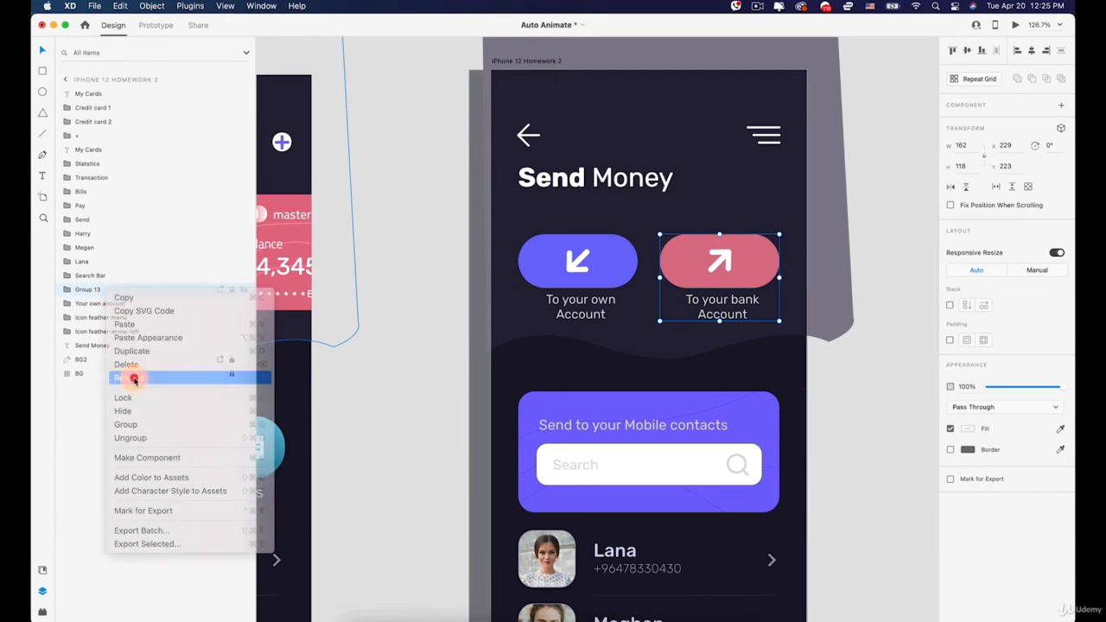
text(Your ba)
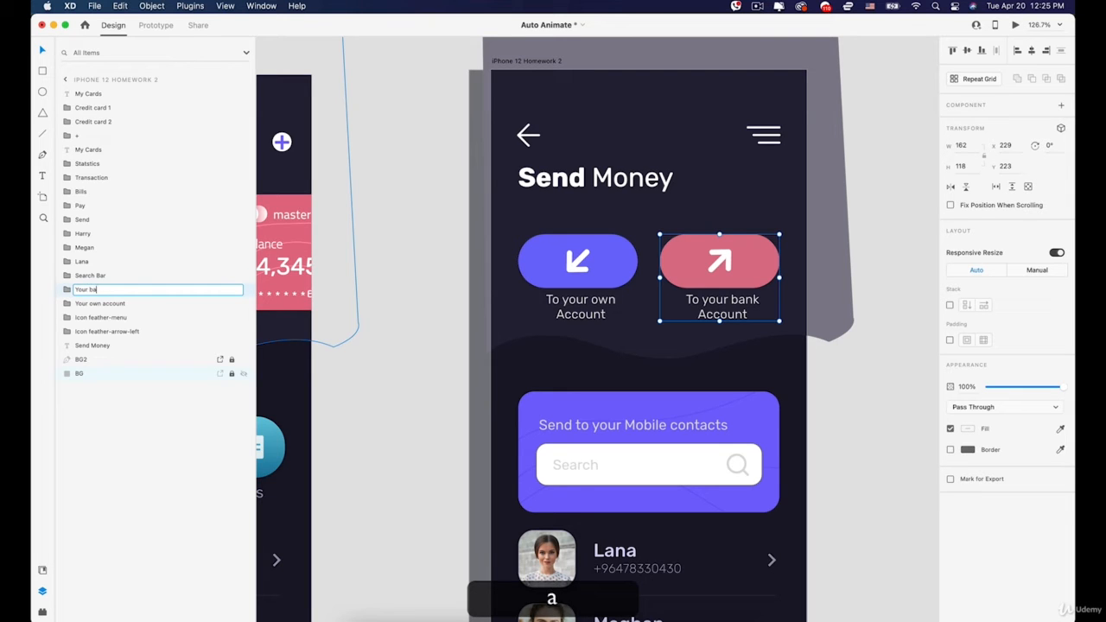
text(nk account)
key(Return)
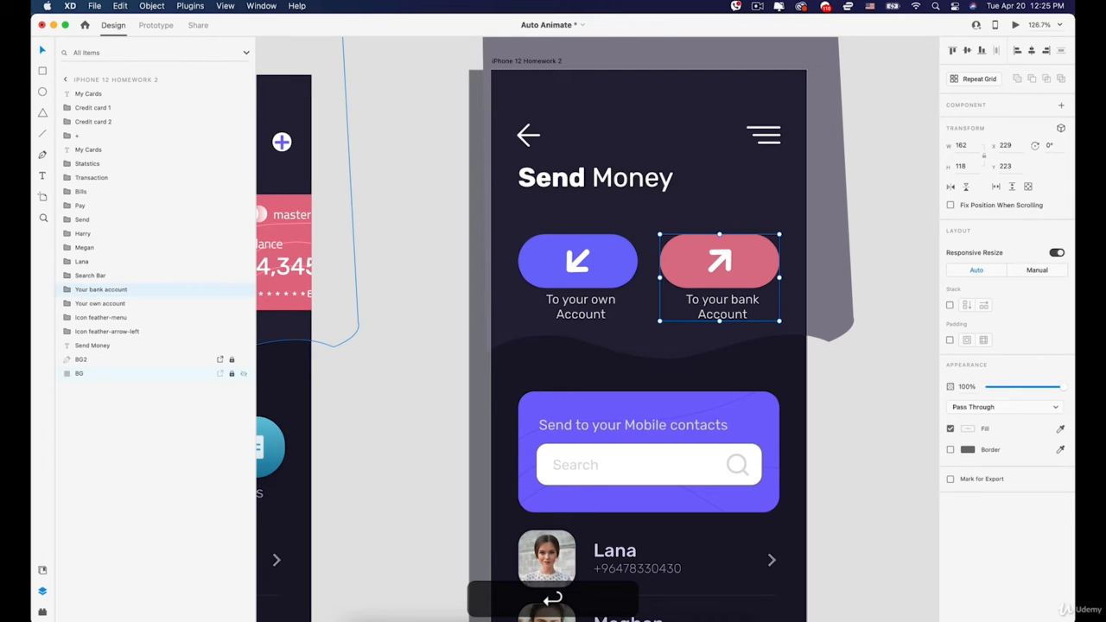
Copy the Send Money title with the Your own account and Your bank account groups into the My Cards artboard.
click(596, 246)
scroll(592, 259, down, 4)
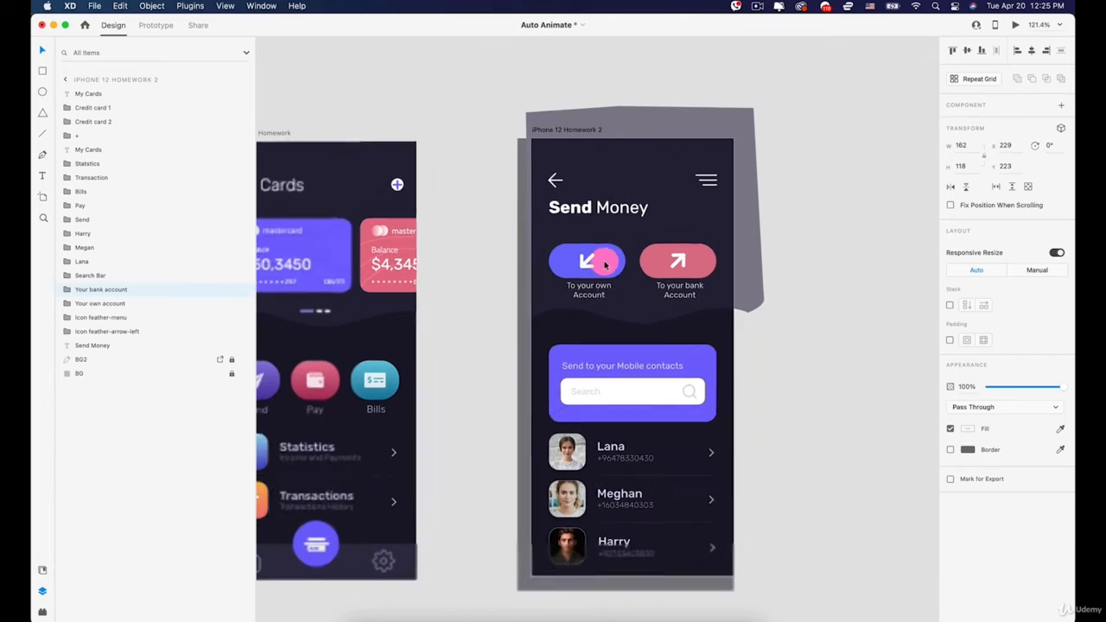
shift+click(670, 260)
shift+click(593, 216)
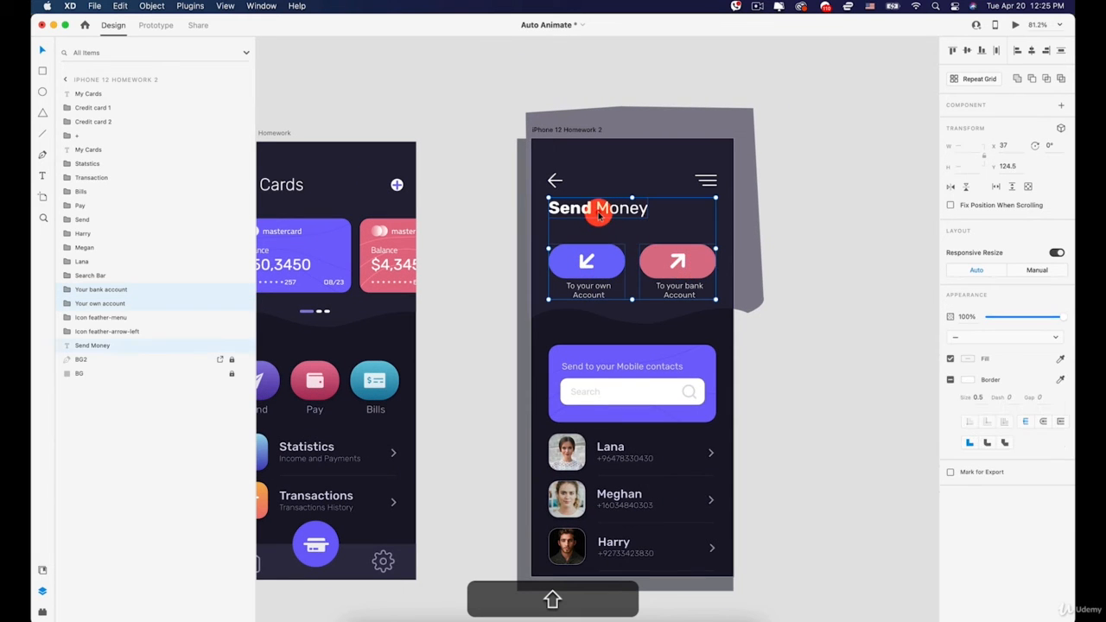
drag(558, 228, 672, 273)
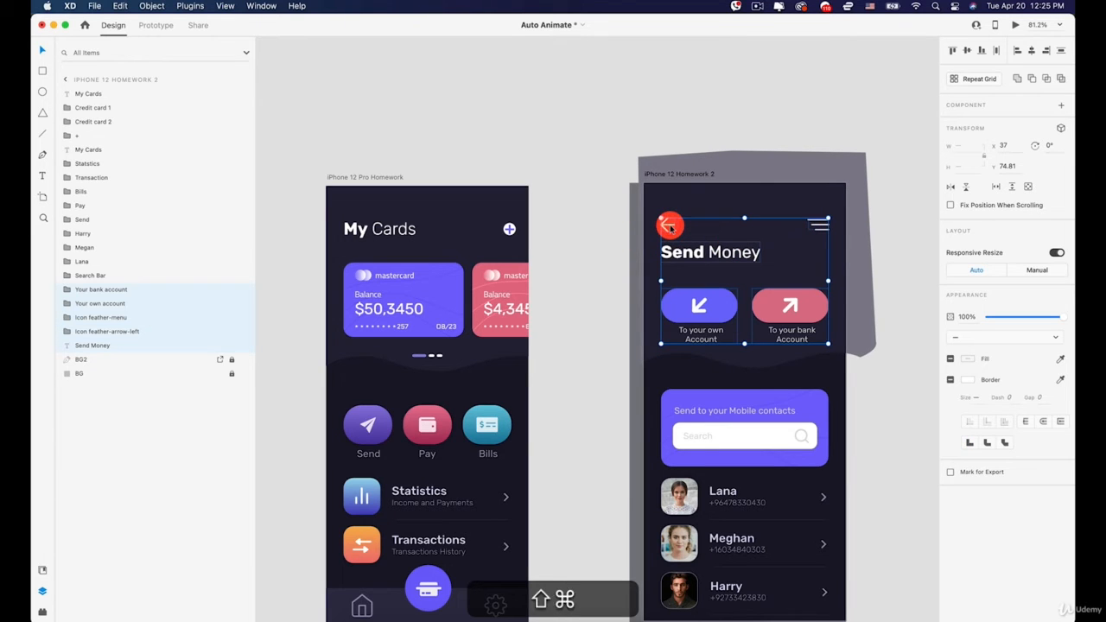
click(717, 250)
shift+click(714, 291)
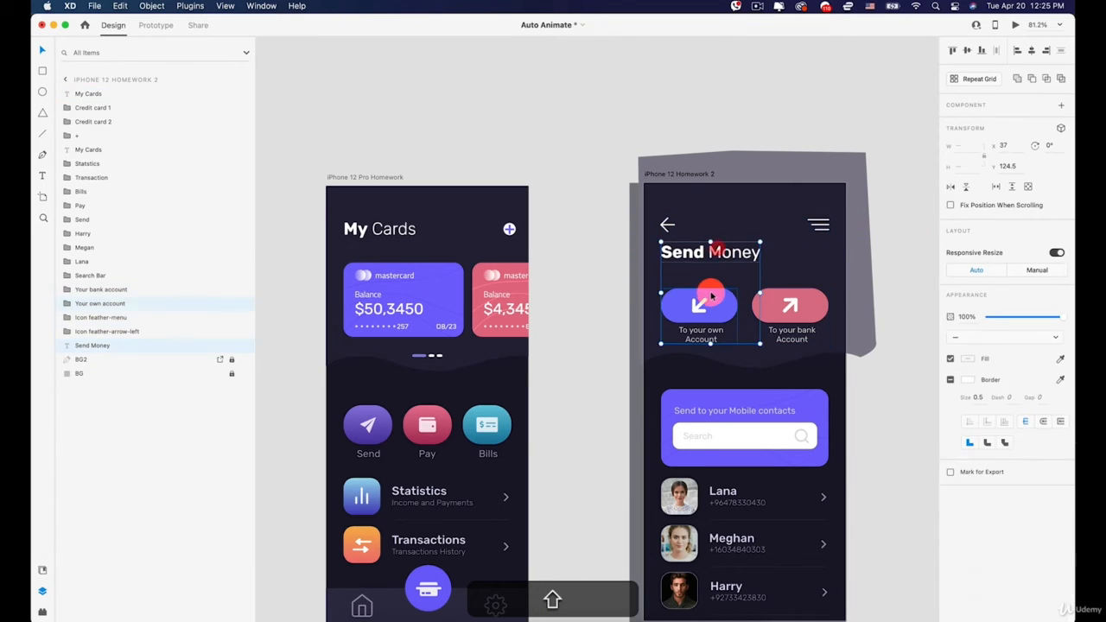
shift+click(816, 301)
scroll(692, 294, left, 5)
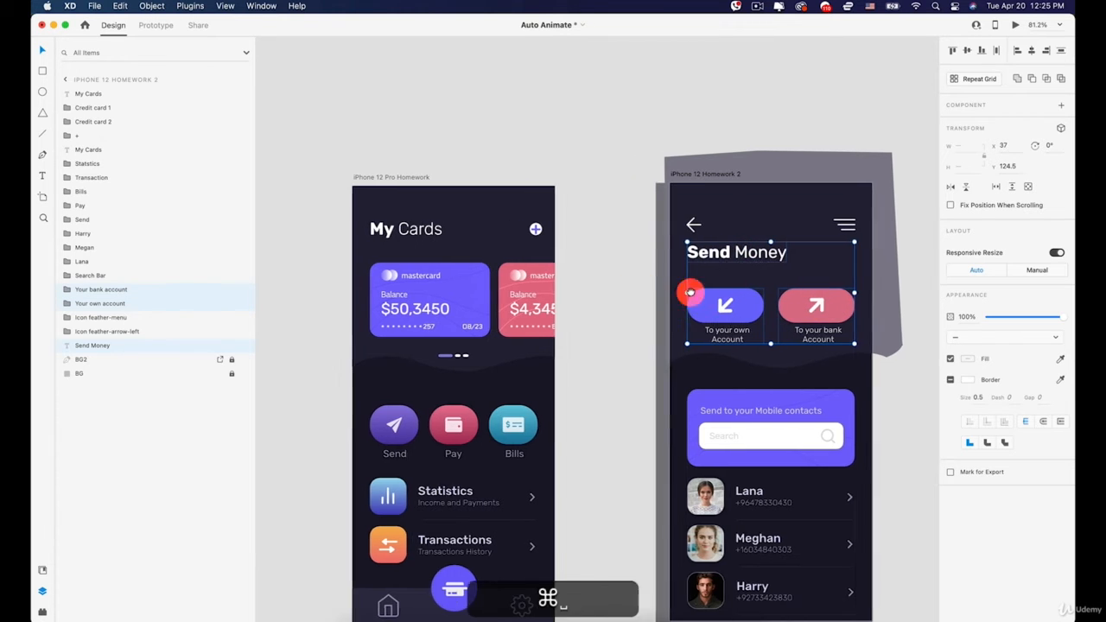
click(524, 178)
key(super+v)
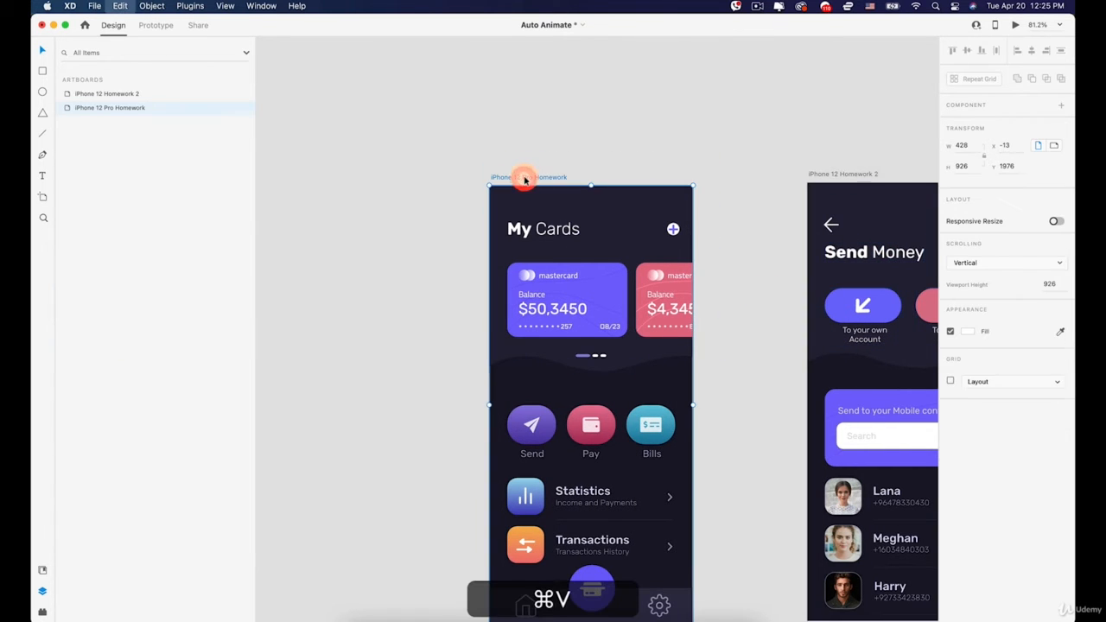
Move the pasted title and account groups past the left edge of My Cards and set their opacity to 0%.
drag(632, 314, 443, 315)
drag(1060, 316, 987, 316)
click(795, 146)
scroll(796, 146, down, 3)
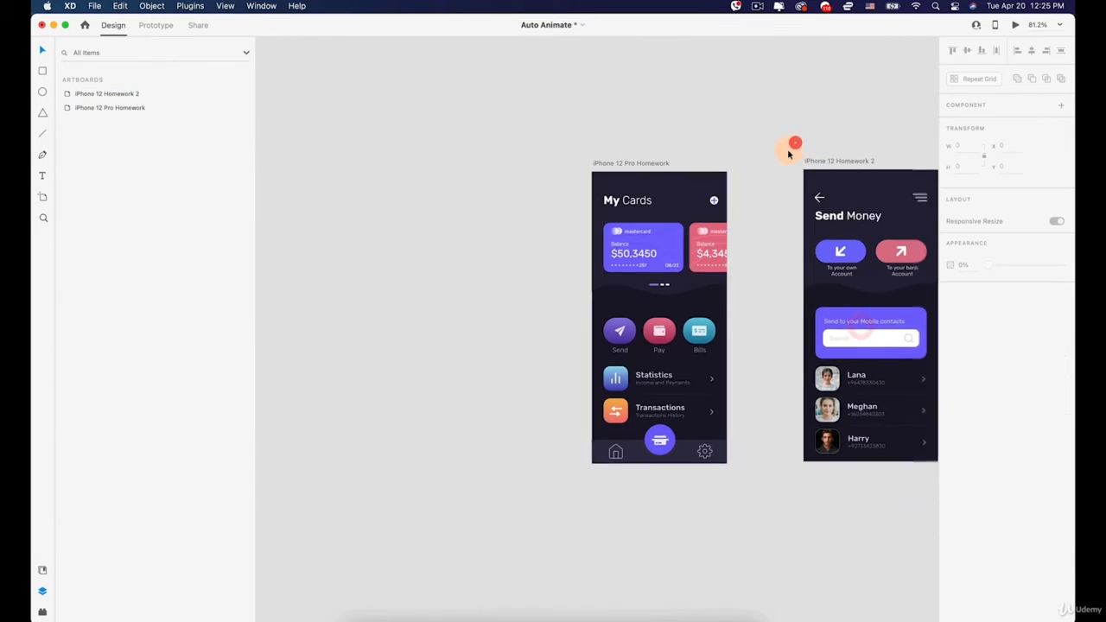
drag(791, 148, 596, 192)
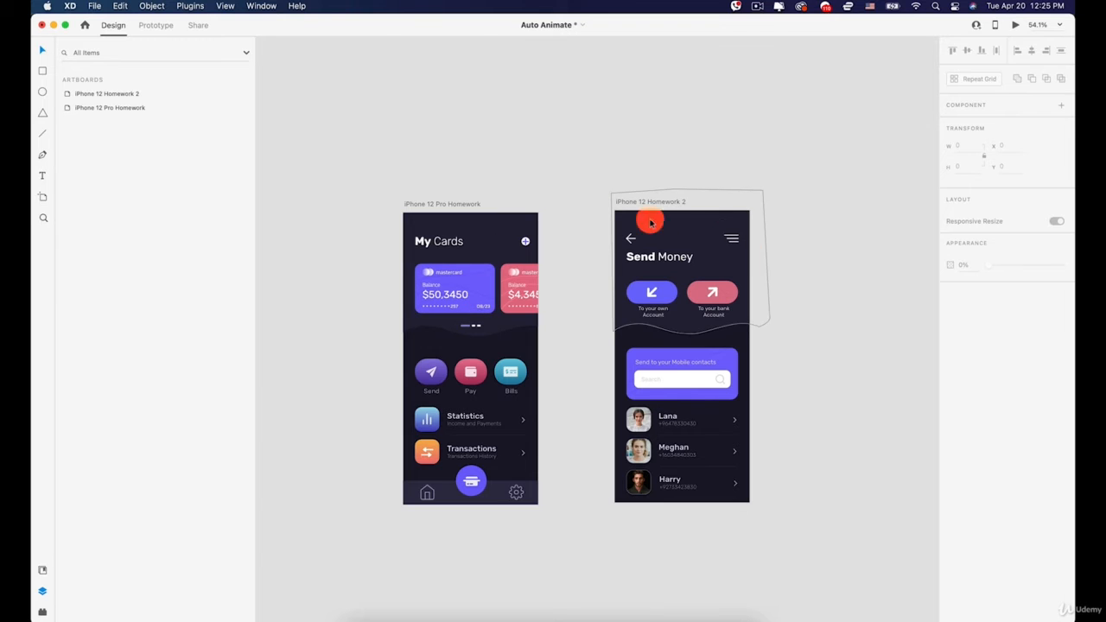
Preview the prototype, switching back and forth between Send Money and My Cards with the back arrow and Send icon.
click(1017, 26)
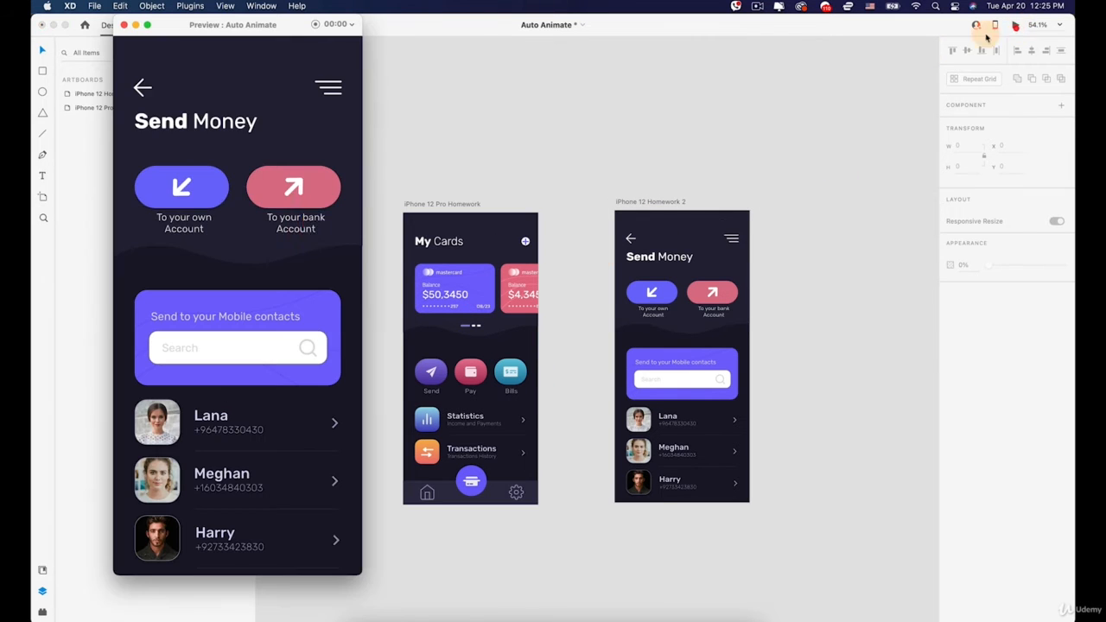
click(145, 90)
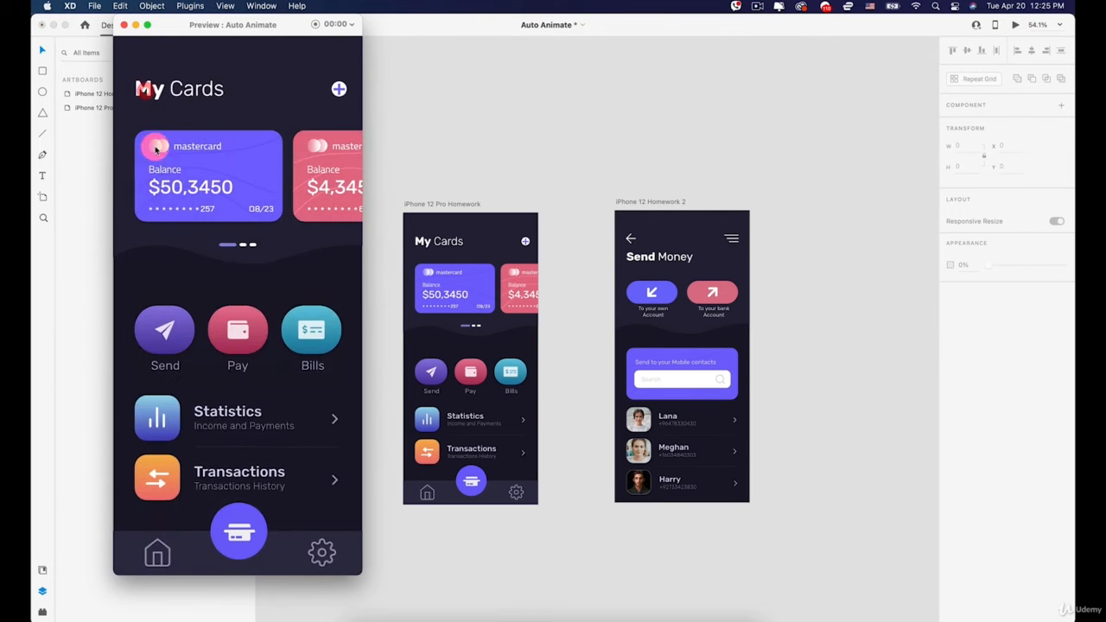
click(167, 325)
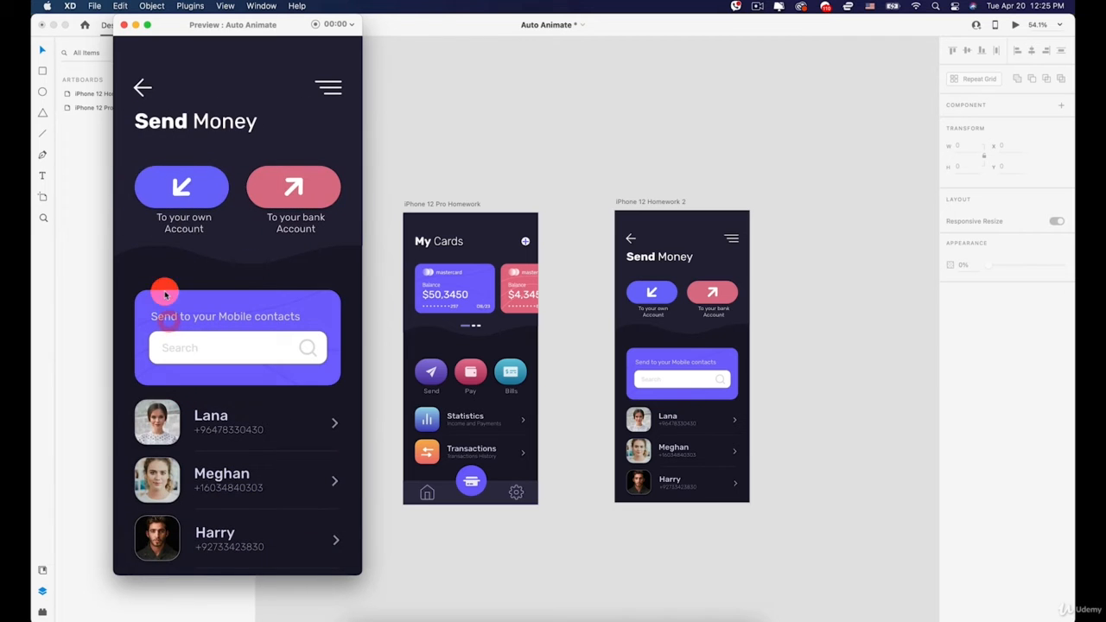
click(147, 88)
click(168, 345)
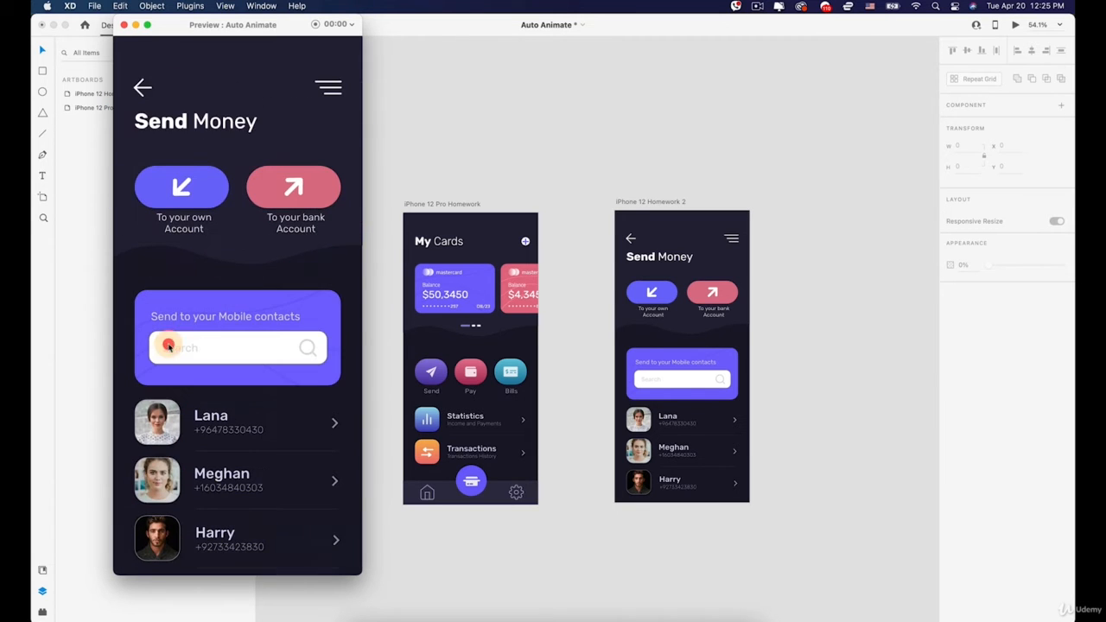
Preview the transitions between Send Money and My Cards several times using the back arrow and Send icon, and close the preview.
click(145, 88)
click(164, 324)
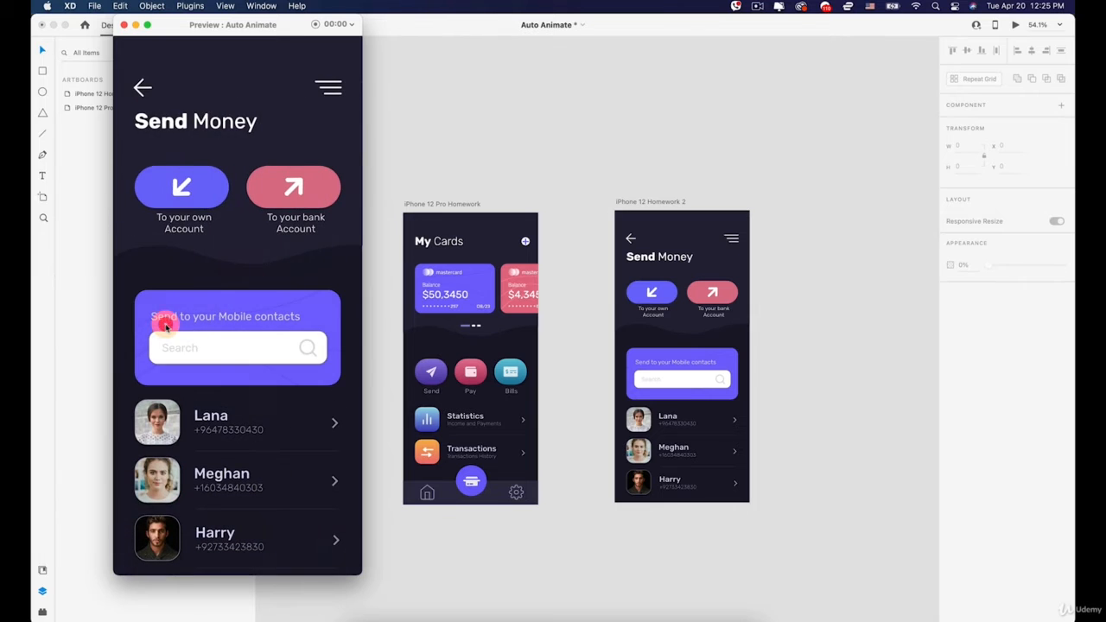
click(149, 71)
click(166, 326)
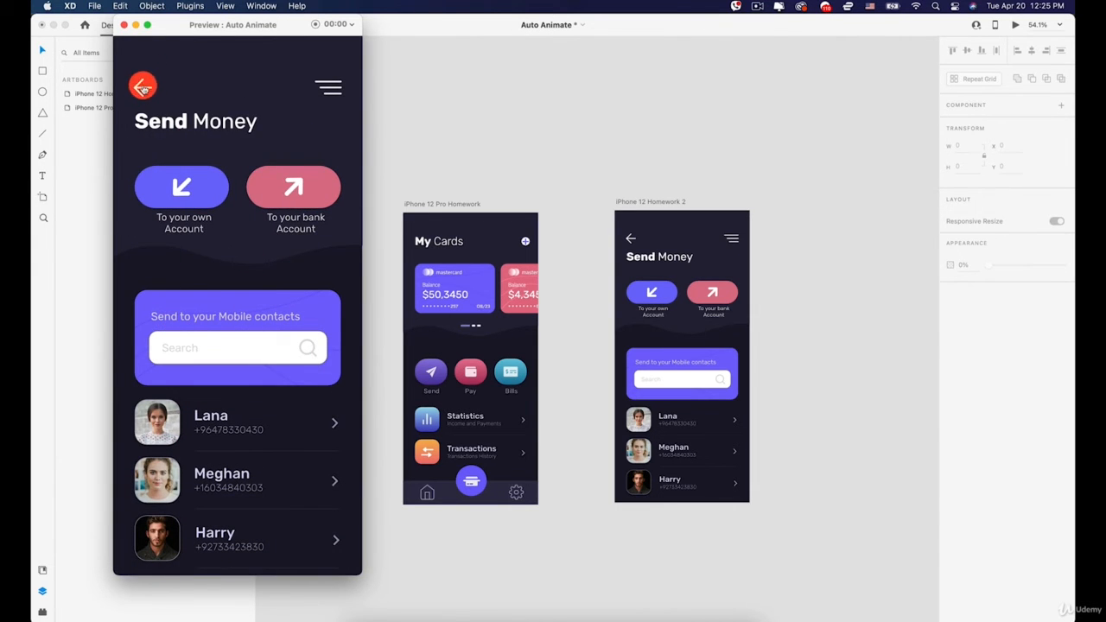
click(143, 86)
click(149, 331)
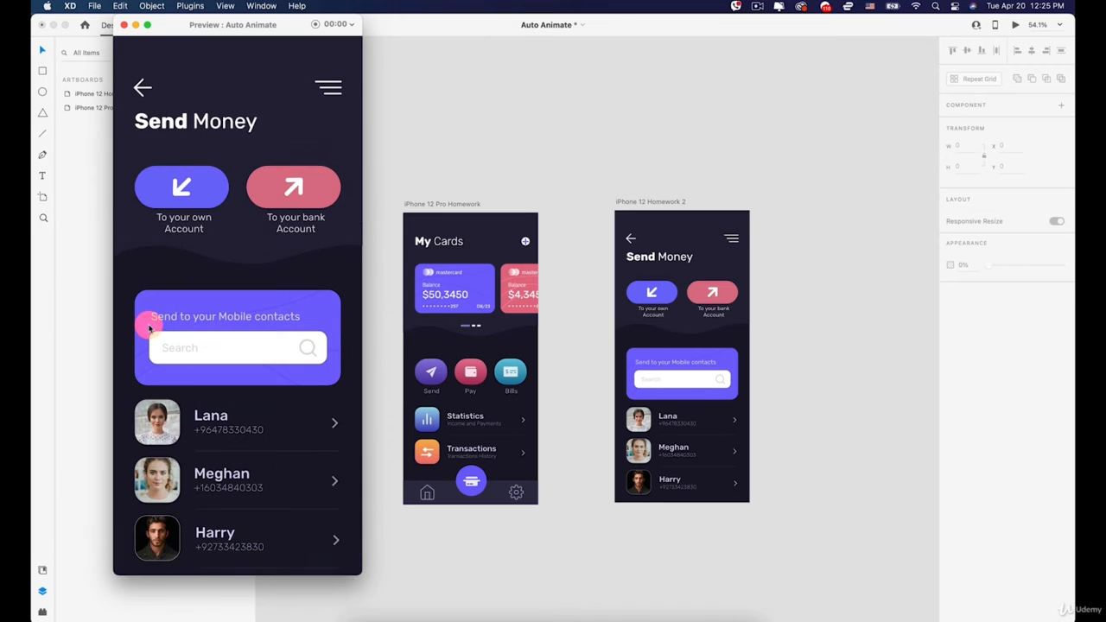
click(140, 84)
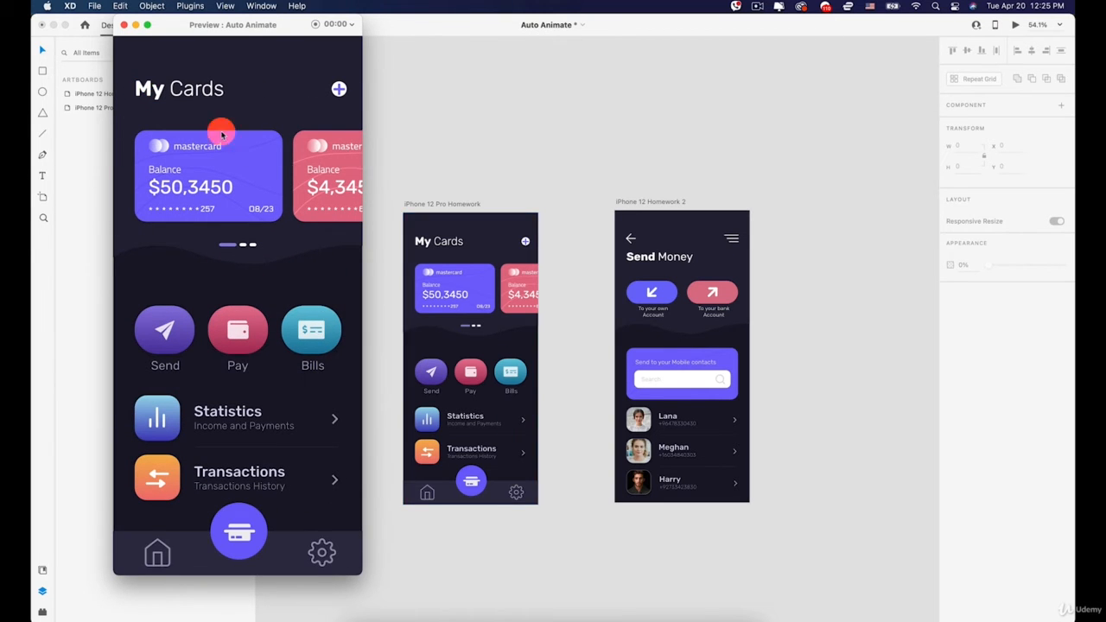
click(121, 26)
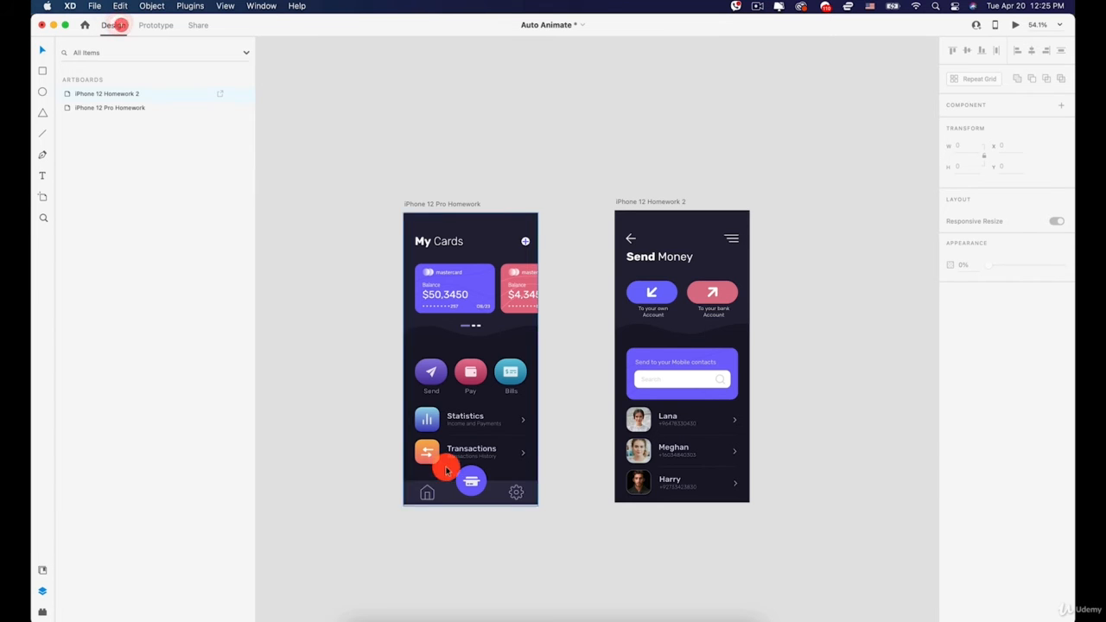
Group the card icon with its purple circle in the bottom menu of My Cards.
scroll(420, 351, up, 5)
click(349, 363)
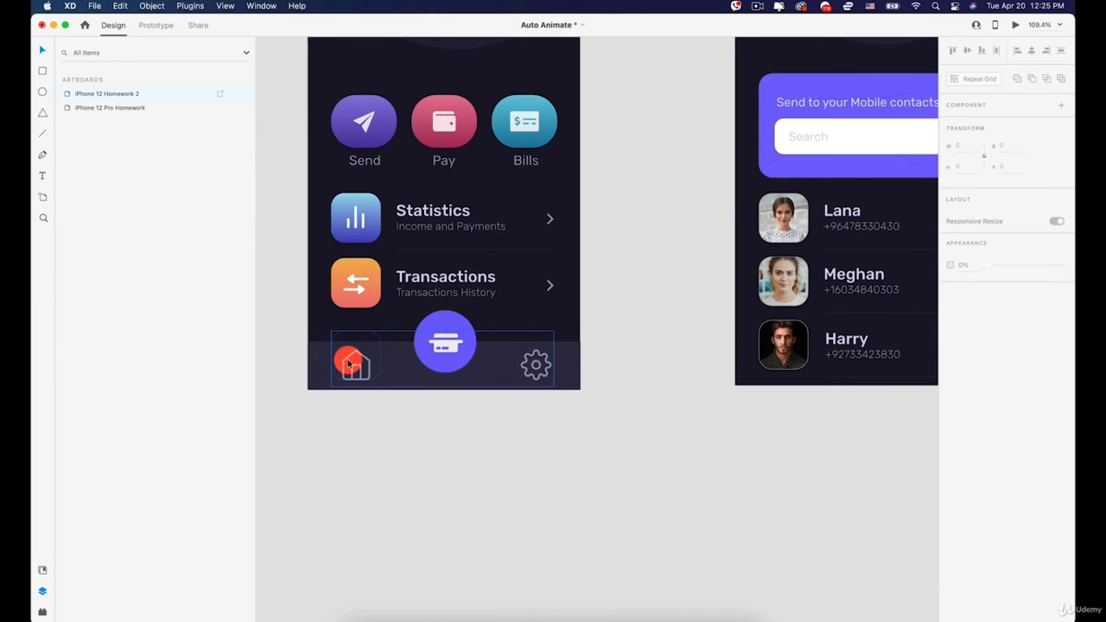
click(359, 356)
click(306, 365)
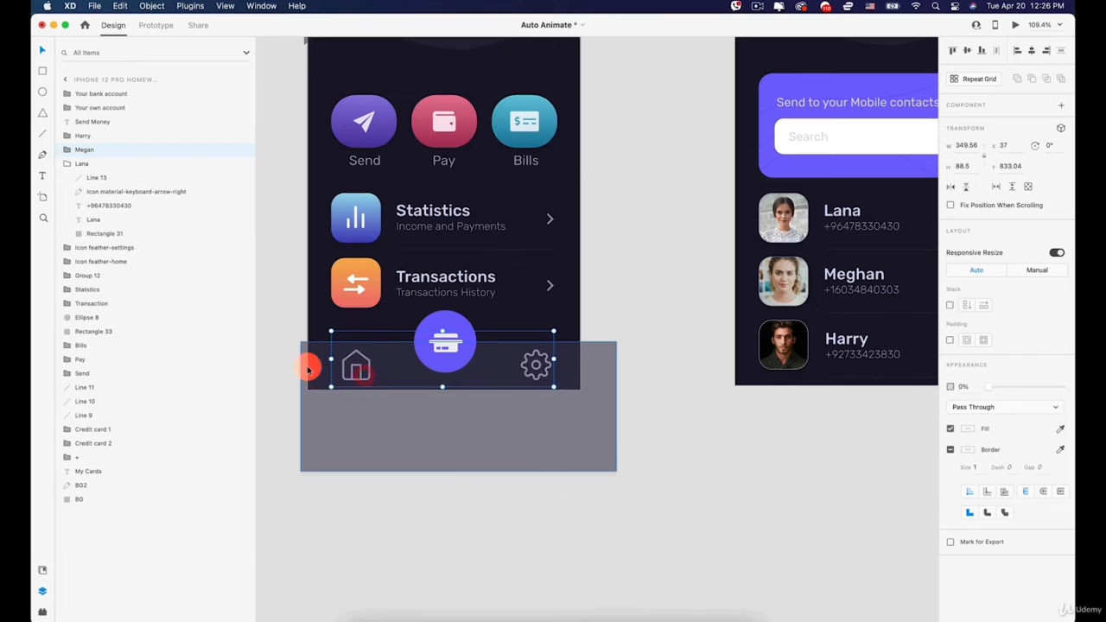
click(446, 346)
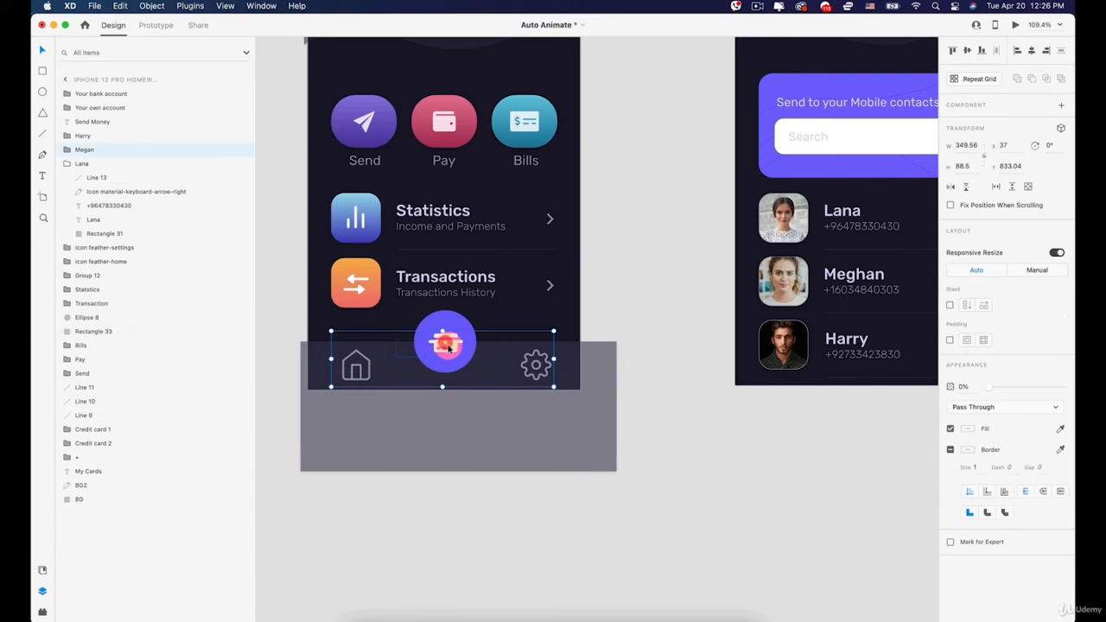
scroll(445, 343, up, 3)
click(442, 327)
scroll(442, 326, up, 4)
shift+click(424, 268)
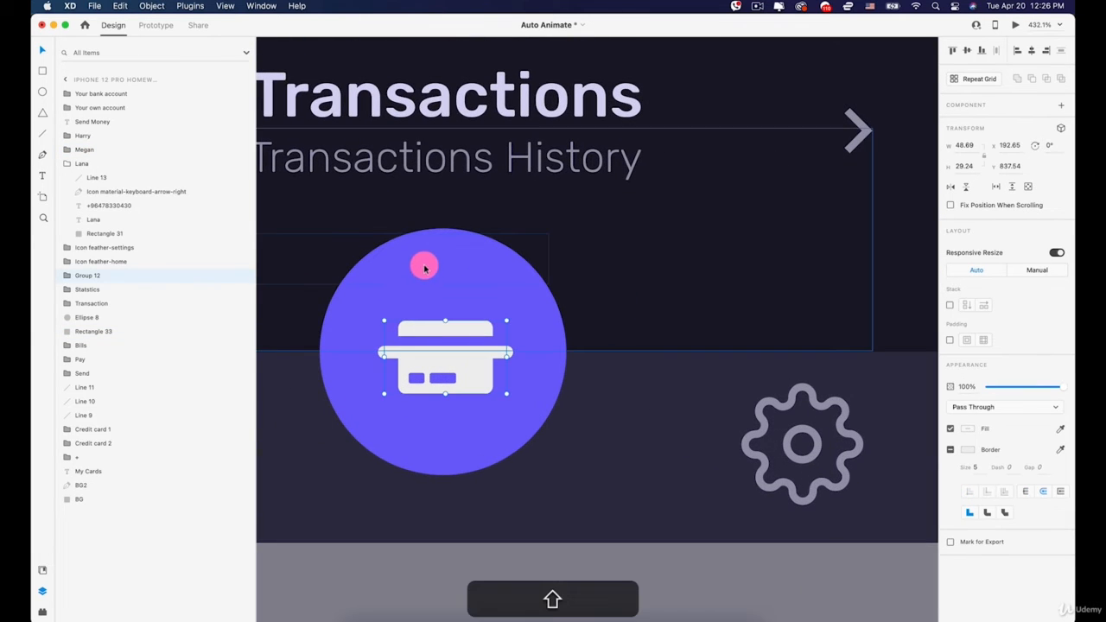
shift+click(556, 329)
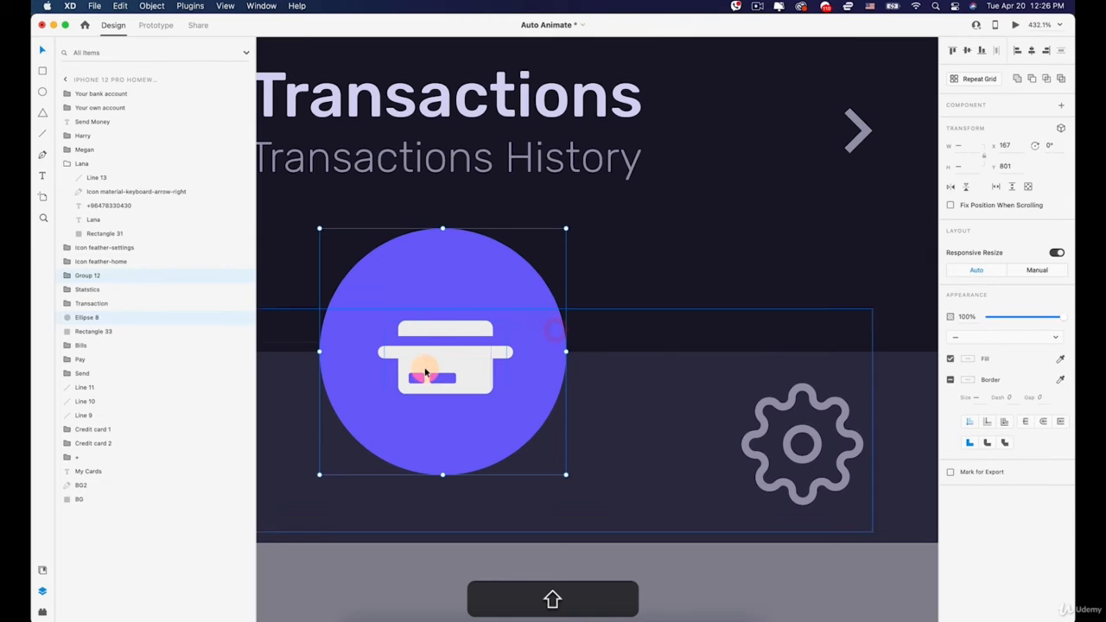
drag(441, 333, 451, 328)
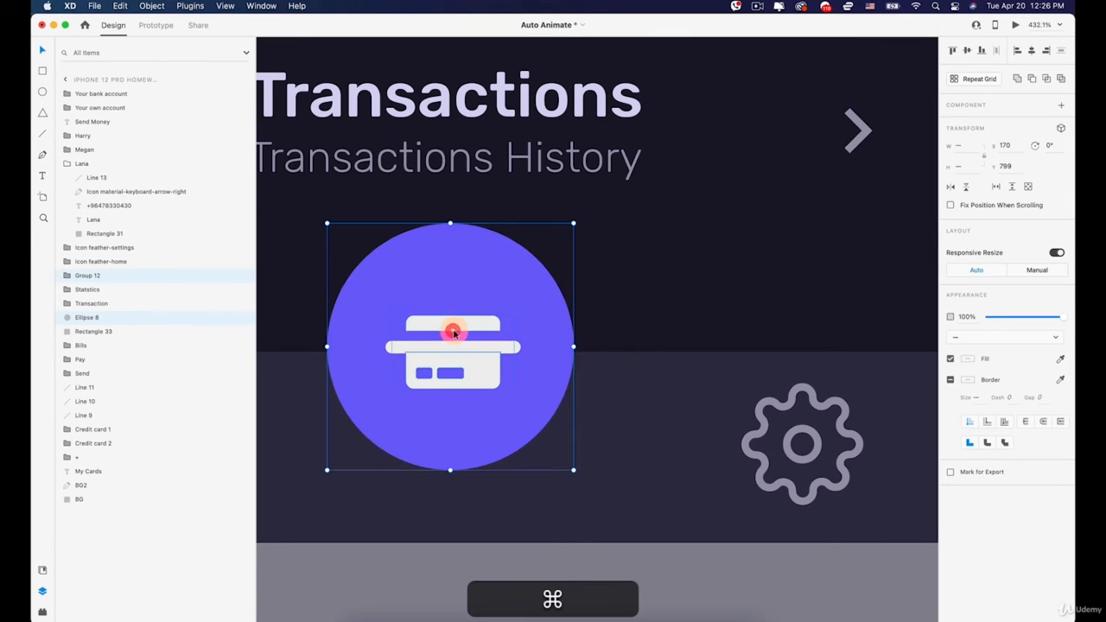
key(super+z)
right_click(454, 334)
click(487, 452)
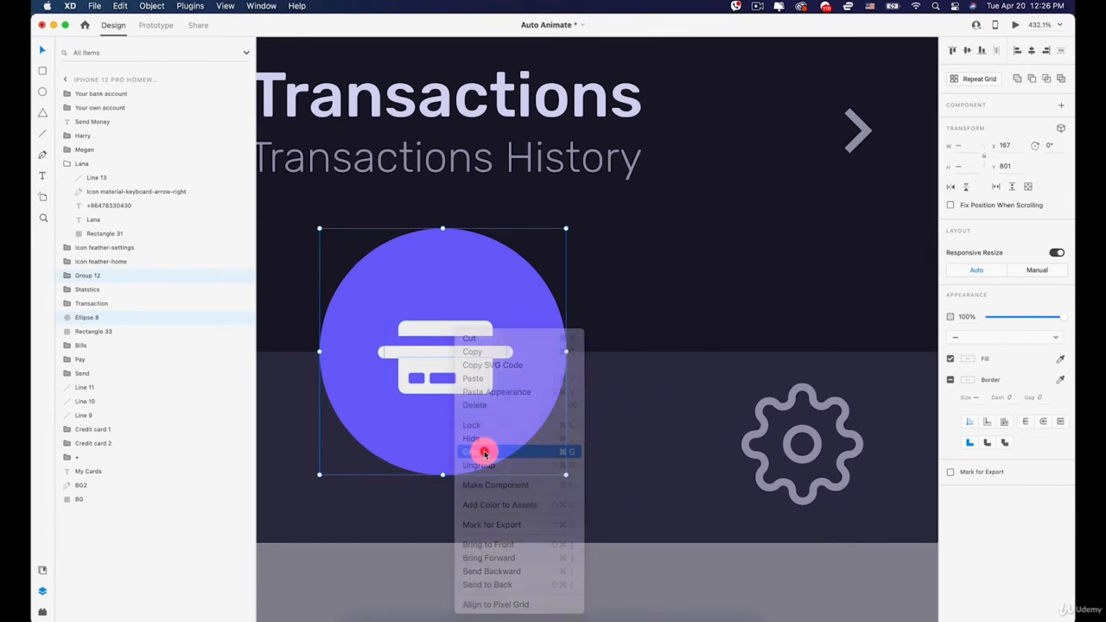
Rename the group of the card icon and purple circle as scan.
right_click(88, 275)
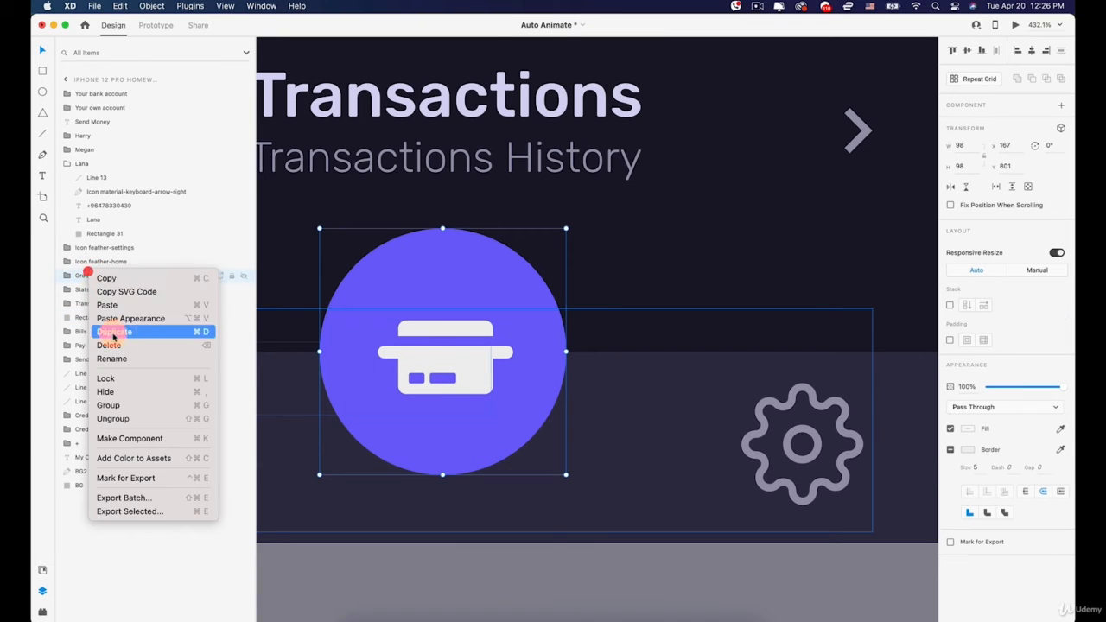
click(111, 360)
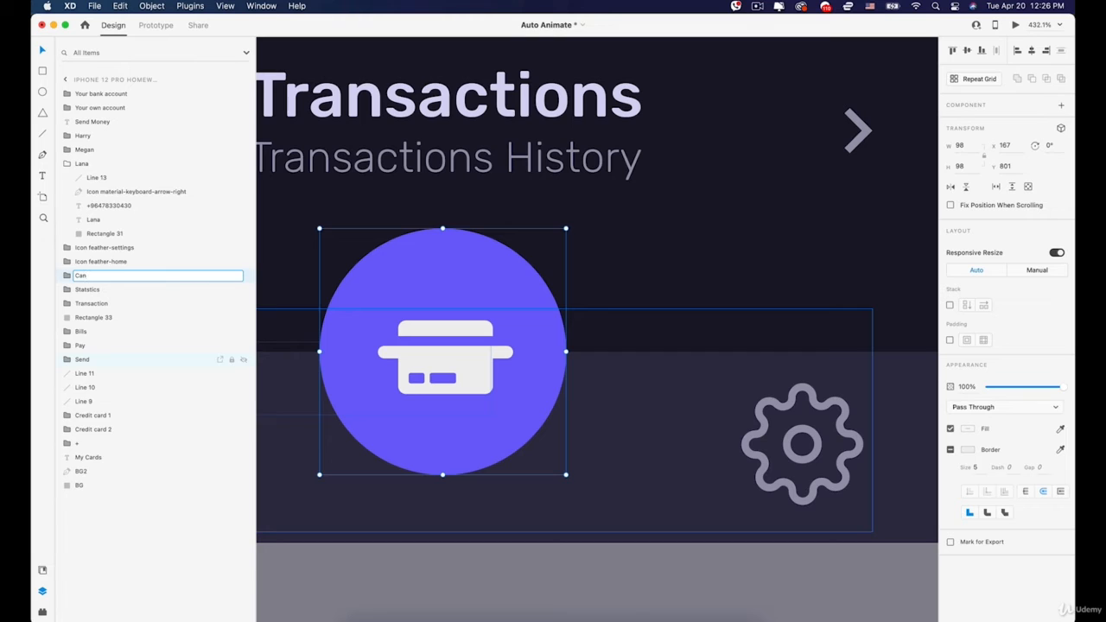
key(BackSpace)
key(BackSpace)
key(BackSpace)
text(sca)
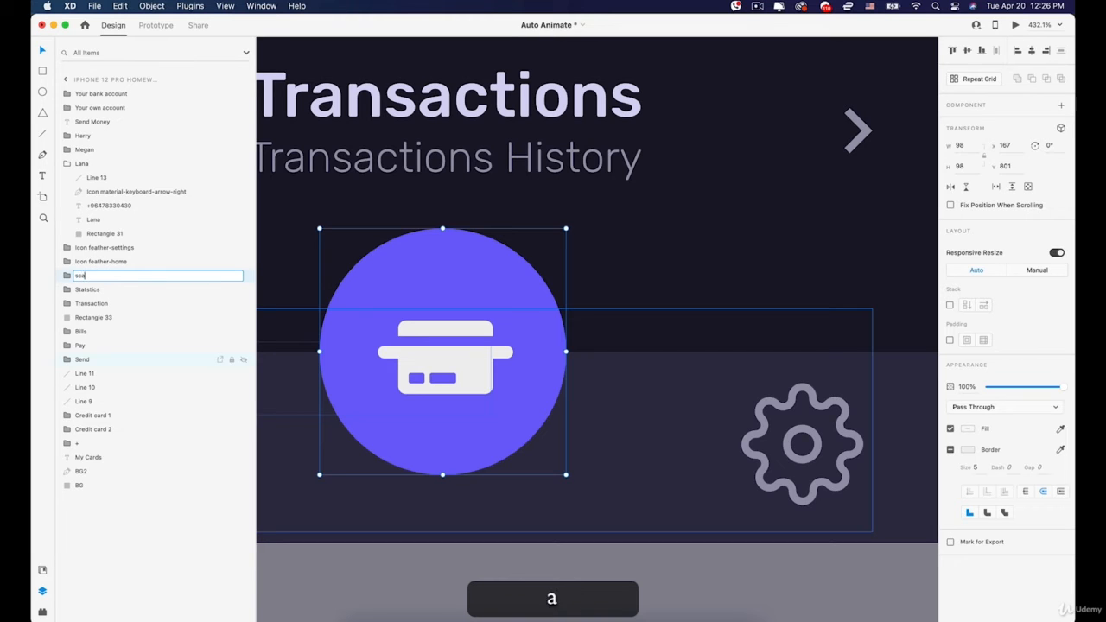
text(n)
key(Return)
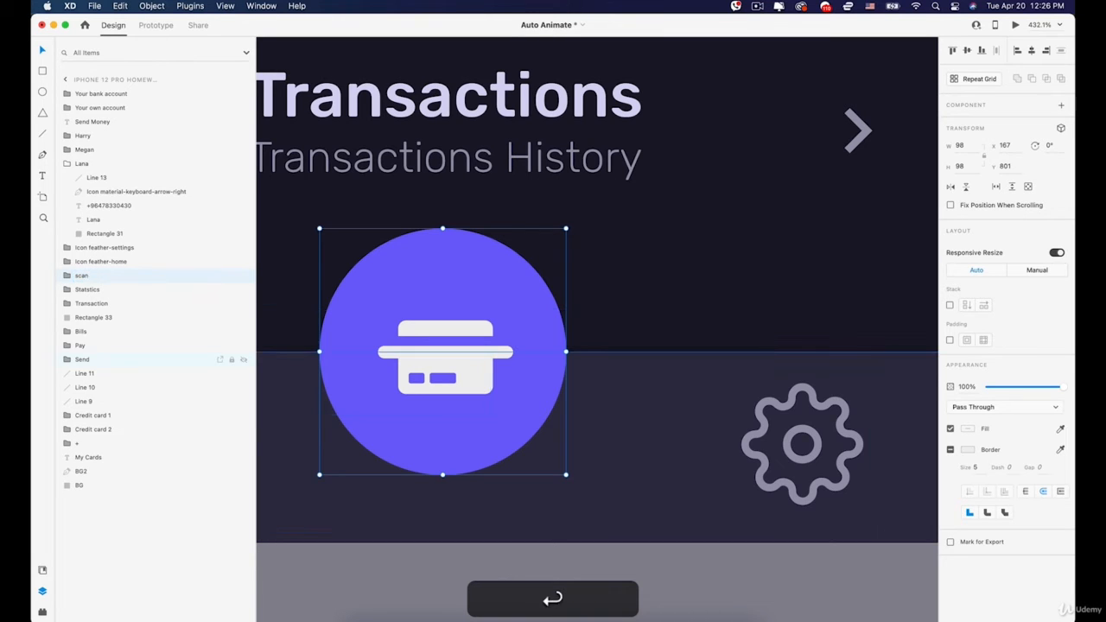
Select the home and settings icon groups in the bottom menu of My Cards.
click(762, 428)
key(space)
scroll(765, 429, down, 5)
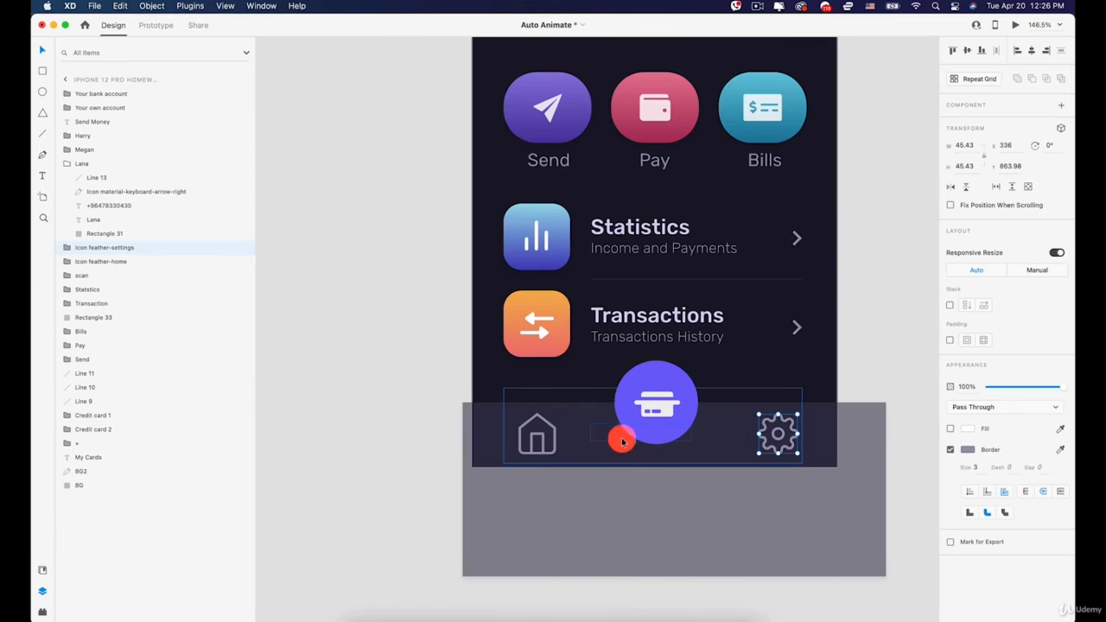
super+click(534, 442)
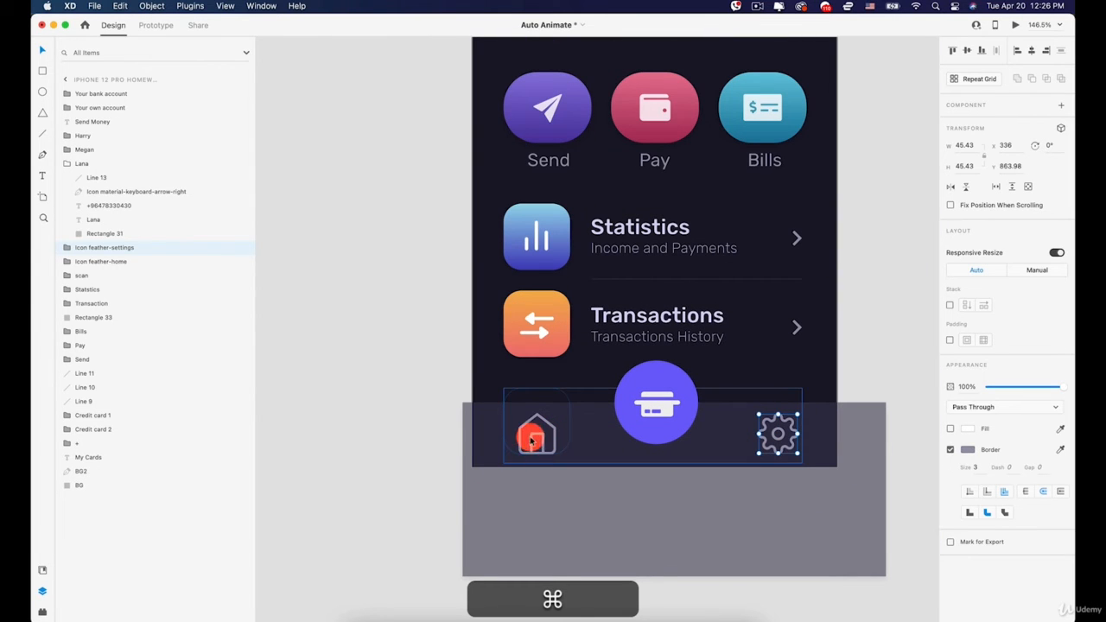
scroll(523, 427, up, 5)
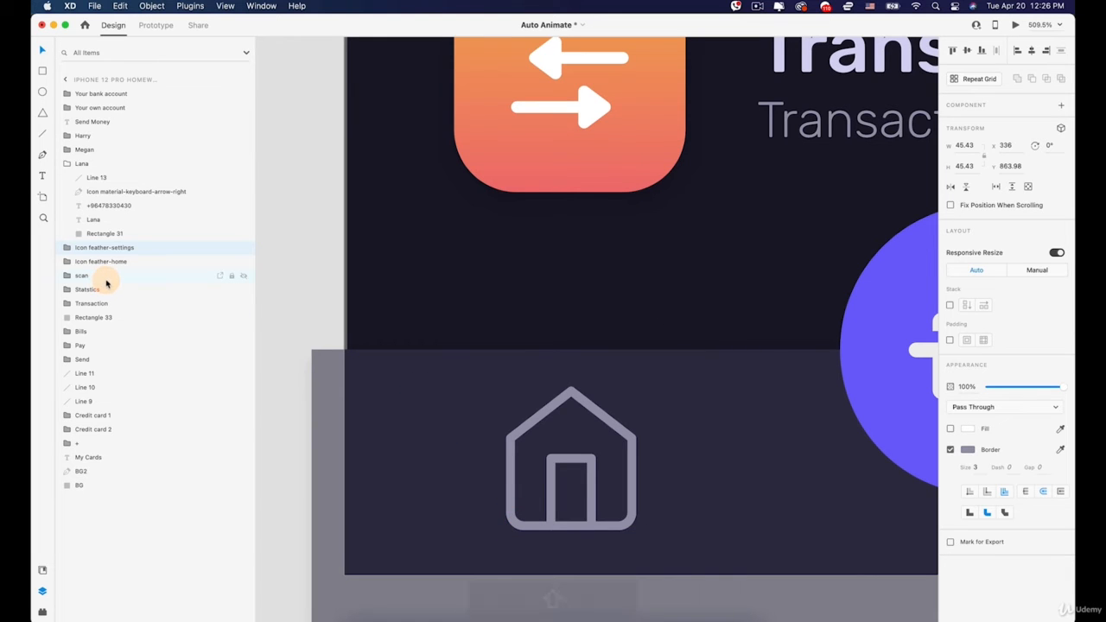
scroll(631, 500, down, 2)
drag(784, 455, 467, 332)
click(818, 373)
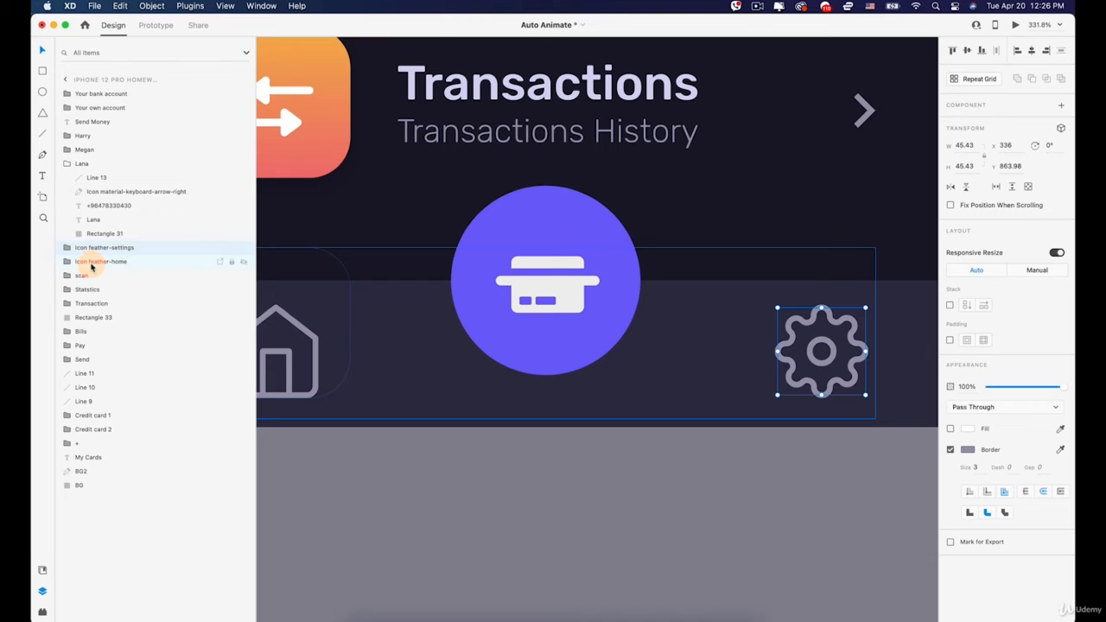
drag(91, 265, 133, 291)
key(super+z)
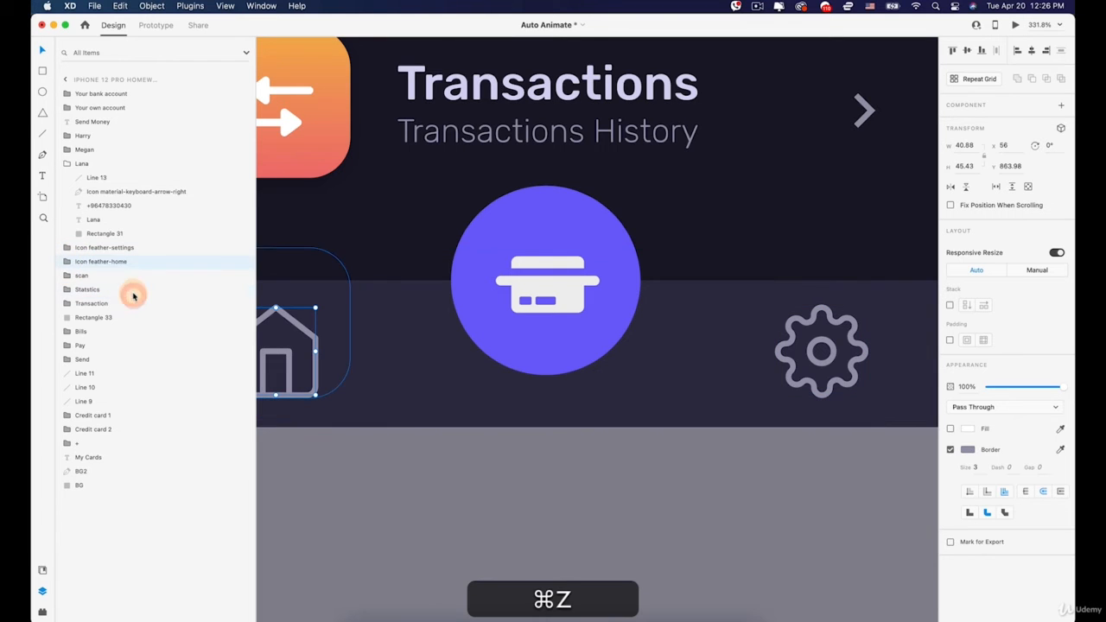
shift+click(109, 249)
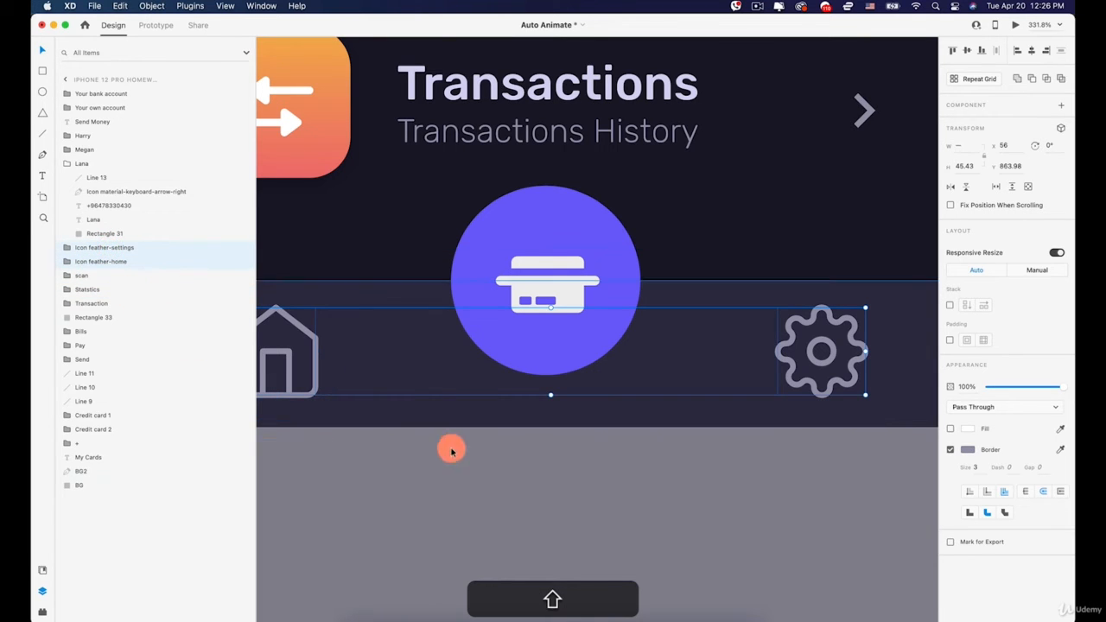
Rename the background rectangle of the My Cards bottom menu as BG menu.
click(378, 338)
key(super+3)
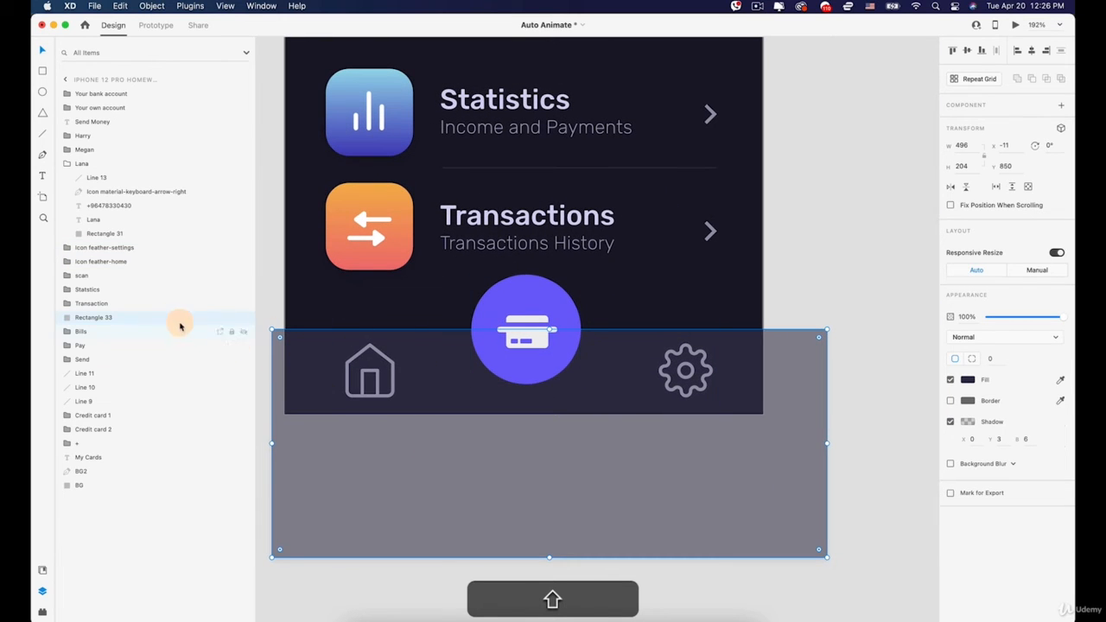
right_click(102, 317)
click(103, 317)
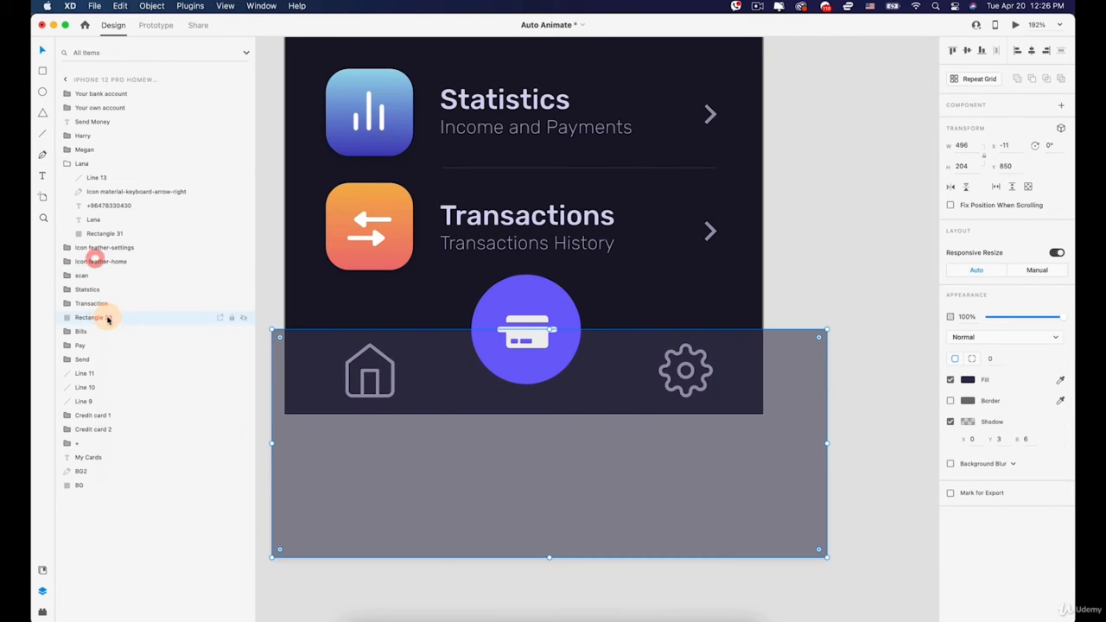
right_click(106, 317)
click(136, 404)
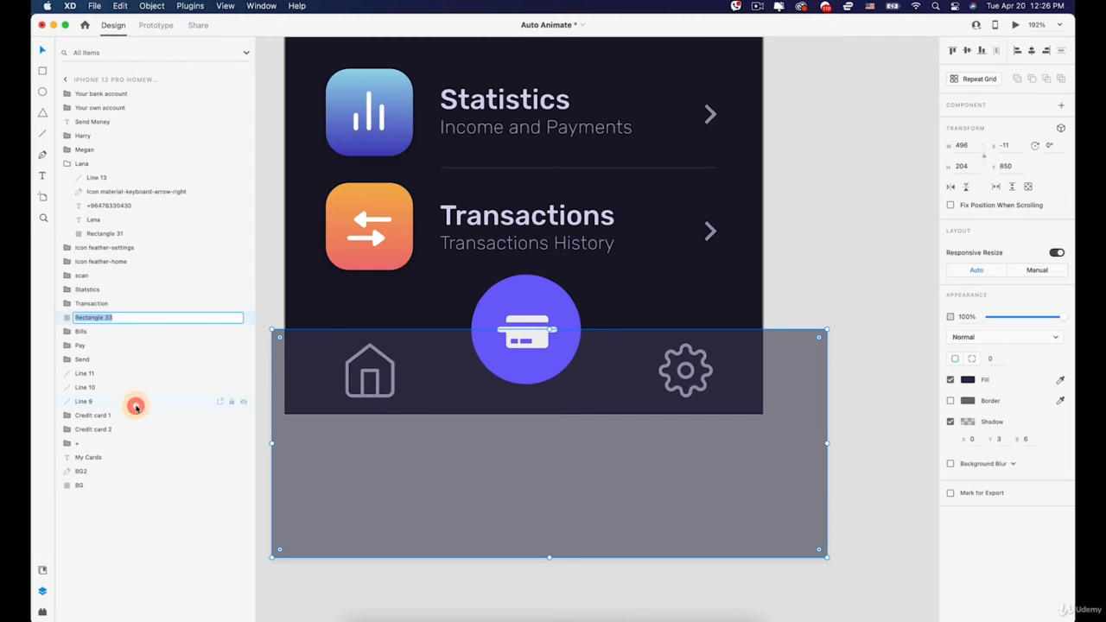
text(BG m)
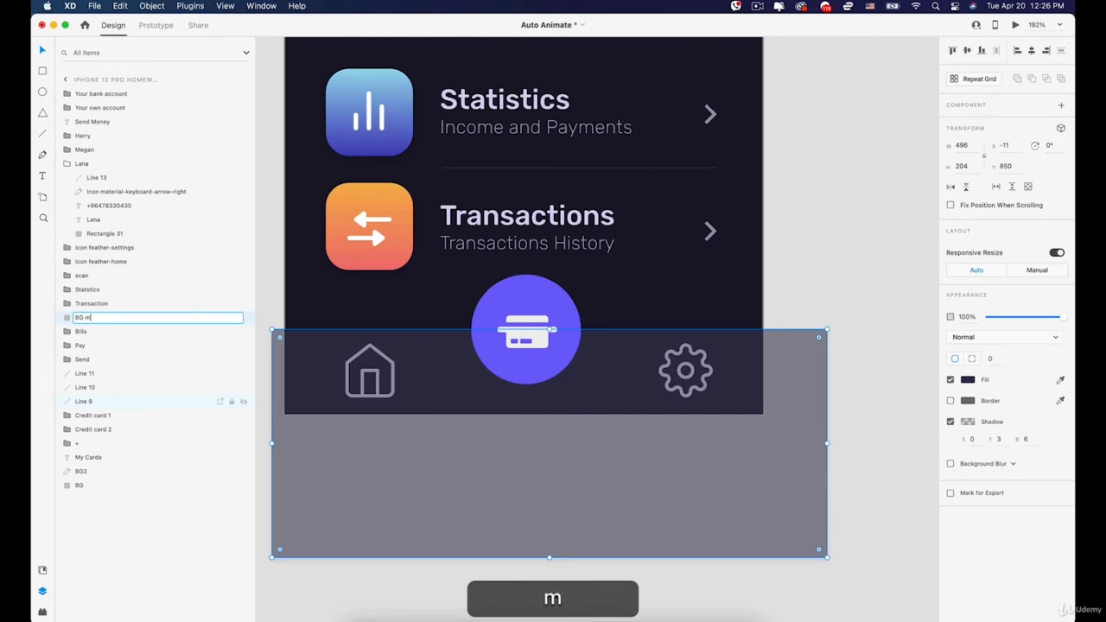
text(enu)
key(Return)
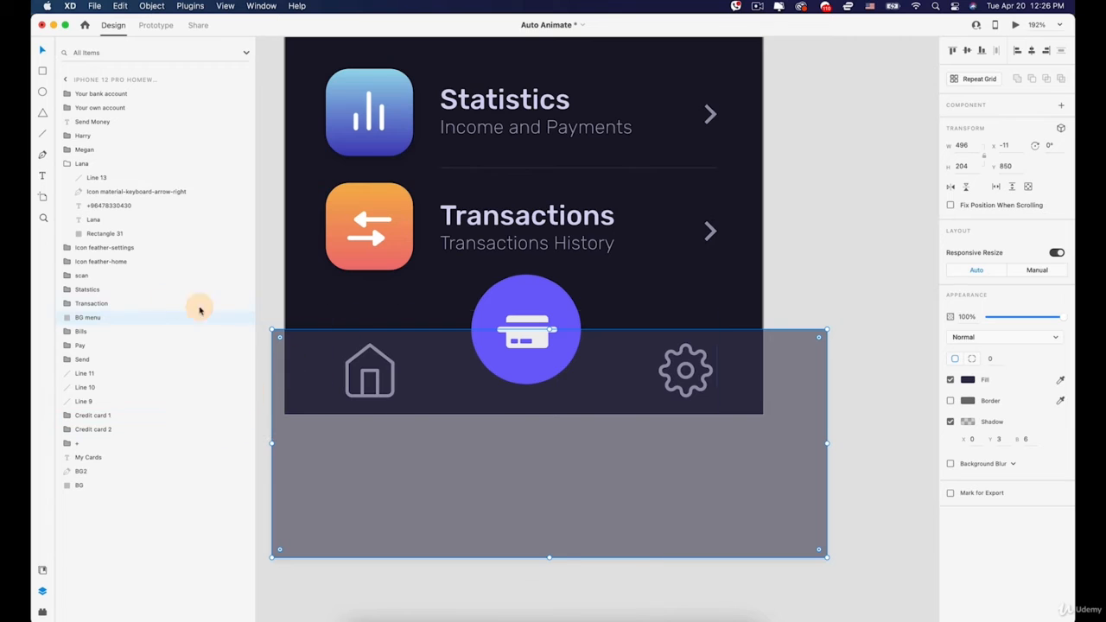
Copy BG menu, scan and the home and settings icon groups from My Cards into the Send Money artboard.
click(90, 323)
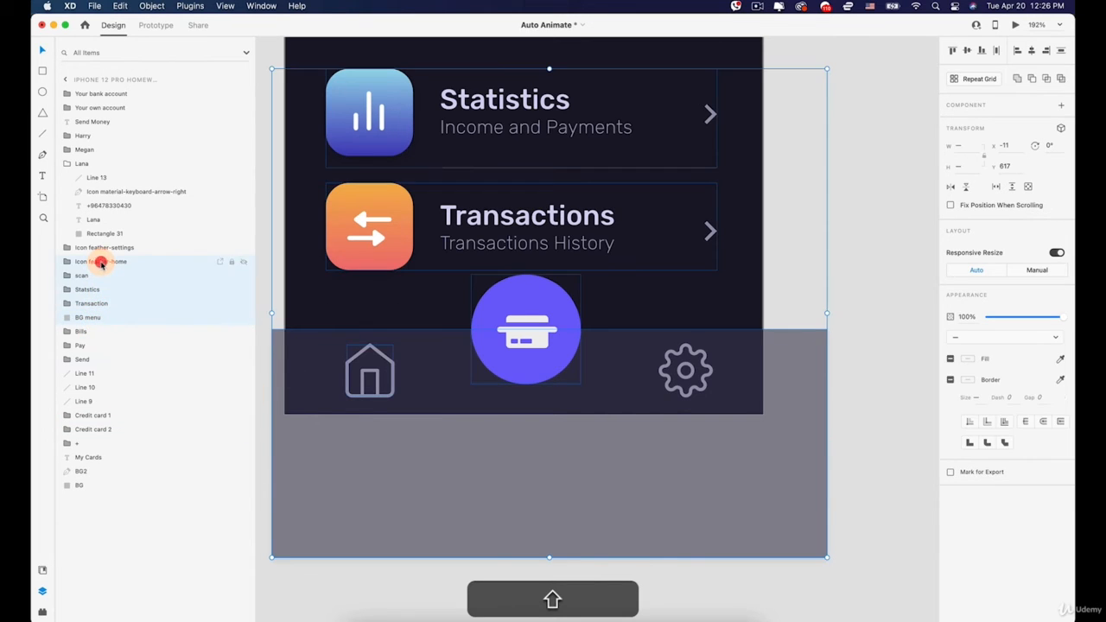
click(82, 304)
click(87, 317)
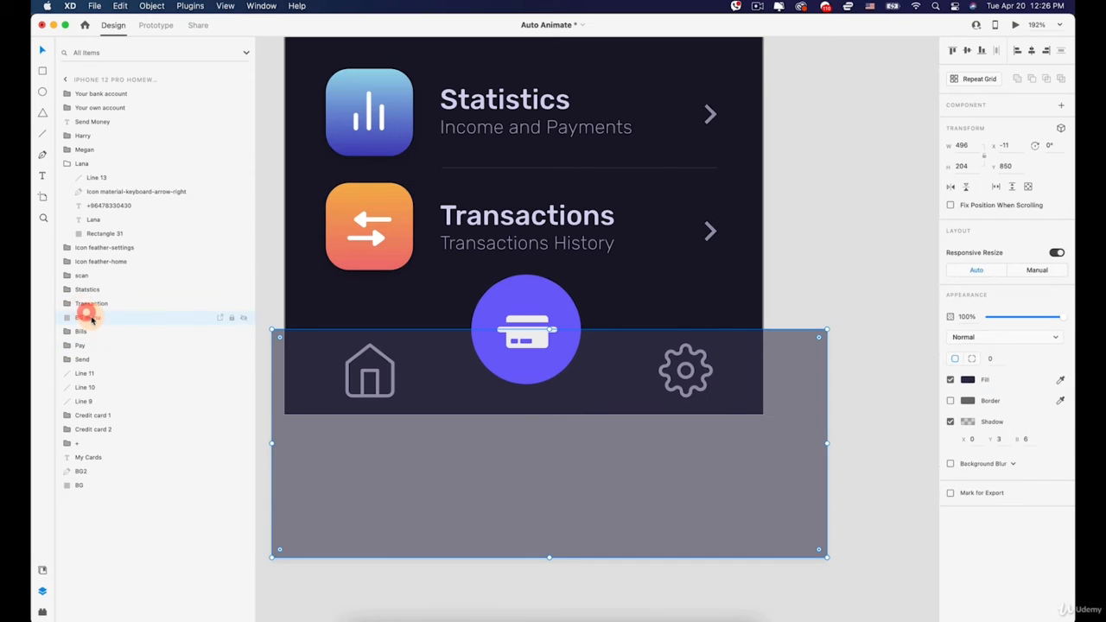
super+click(110, 262)
super+click(118, 249)
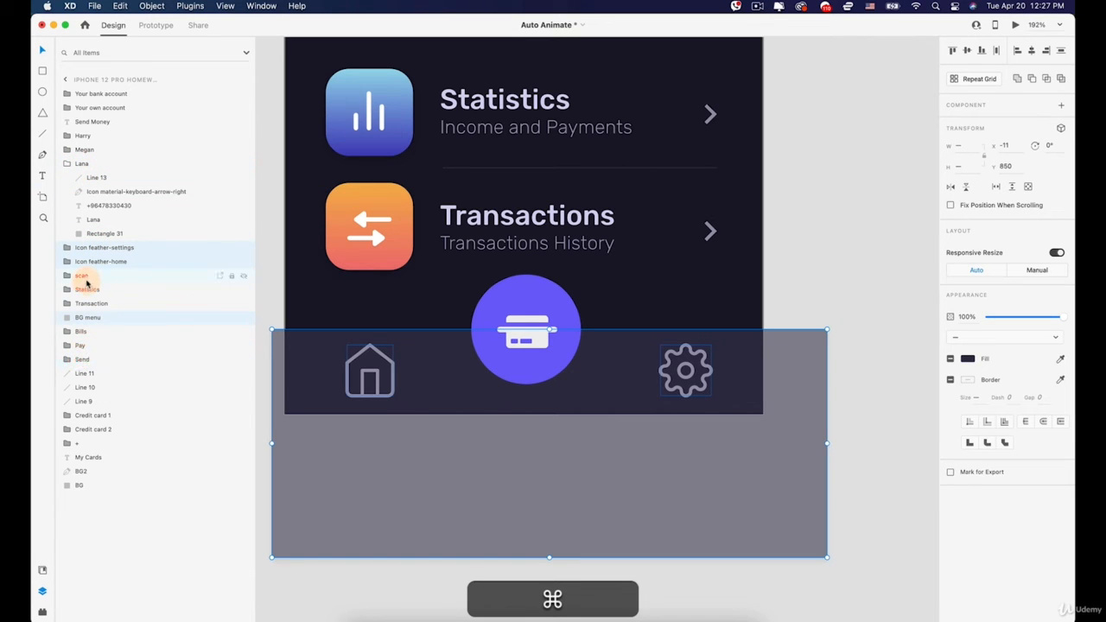
super+click(86, 277)
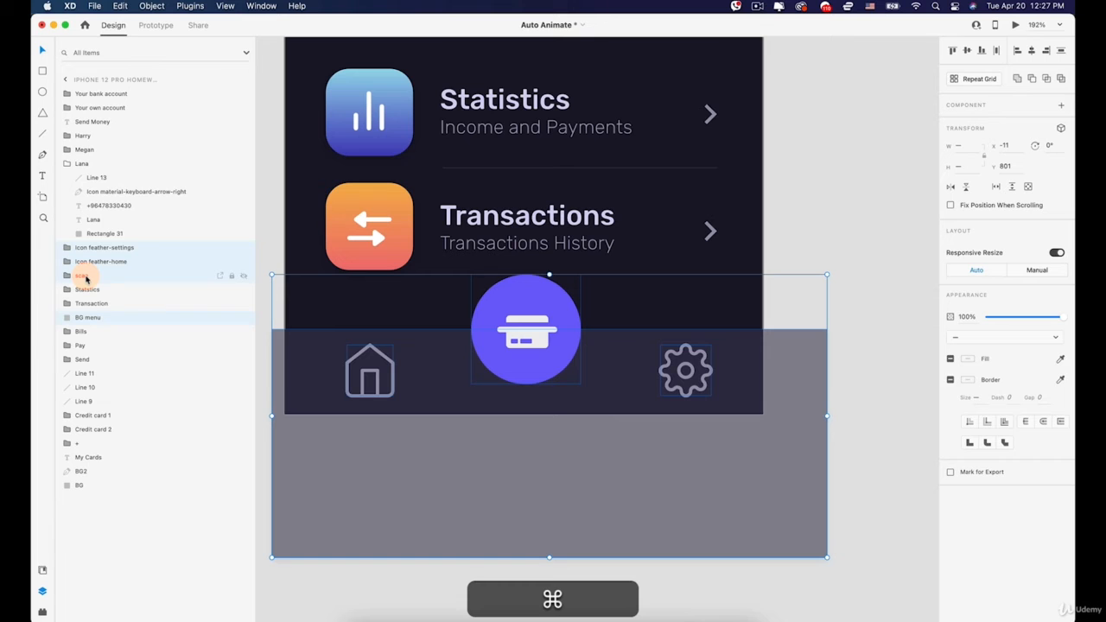
key(super+c)
scroll(573, 323, down, 5)
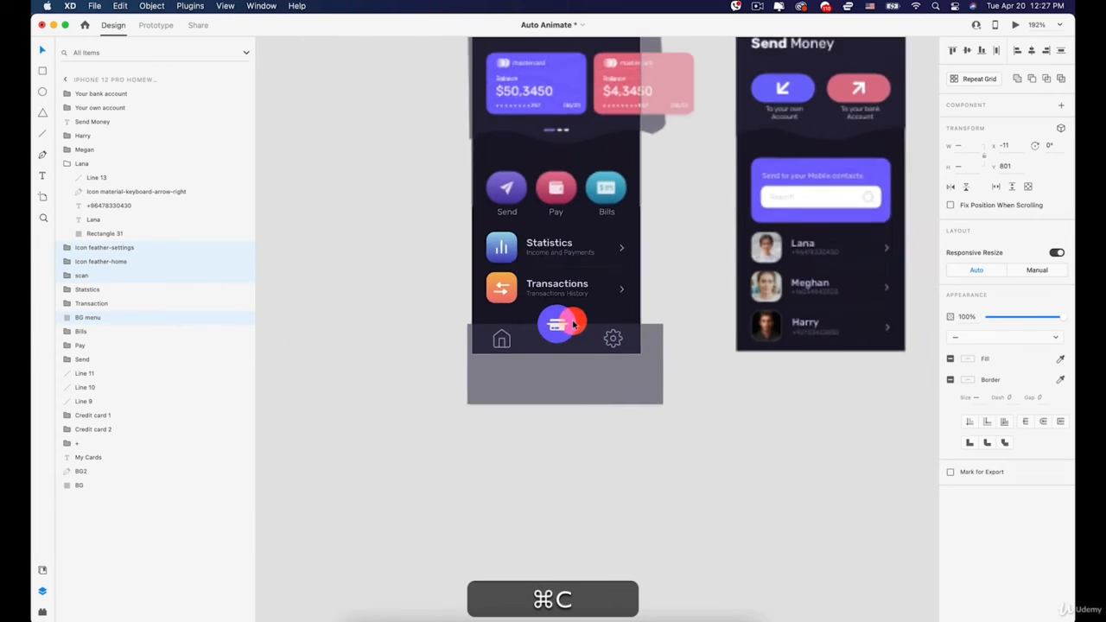
scroll(518, 323, right, 5)
scroll(545, 232, up, 2)
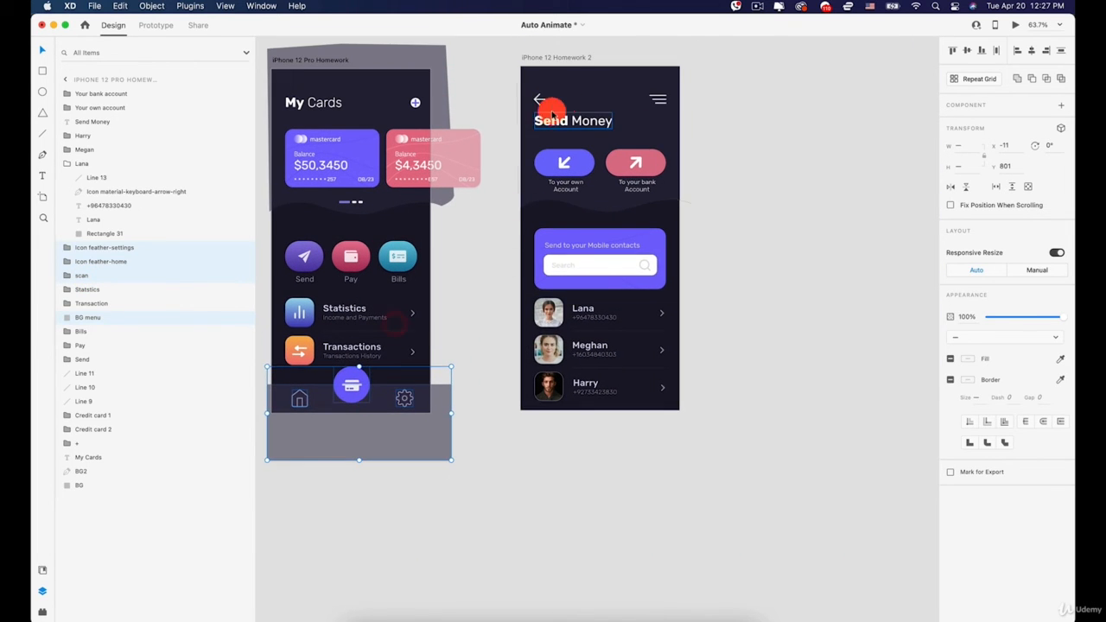
click(566, 57)
key(super+v)
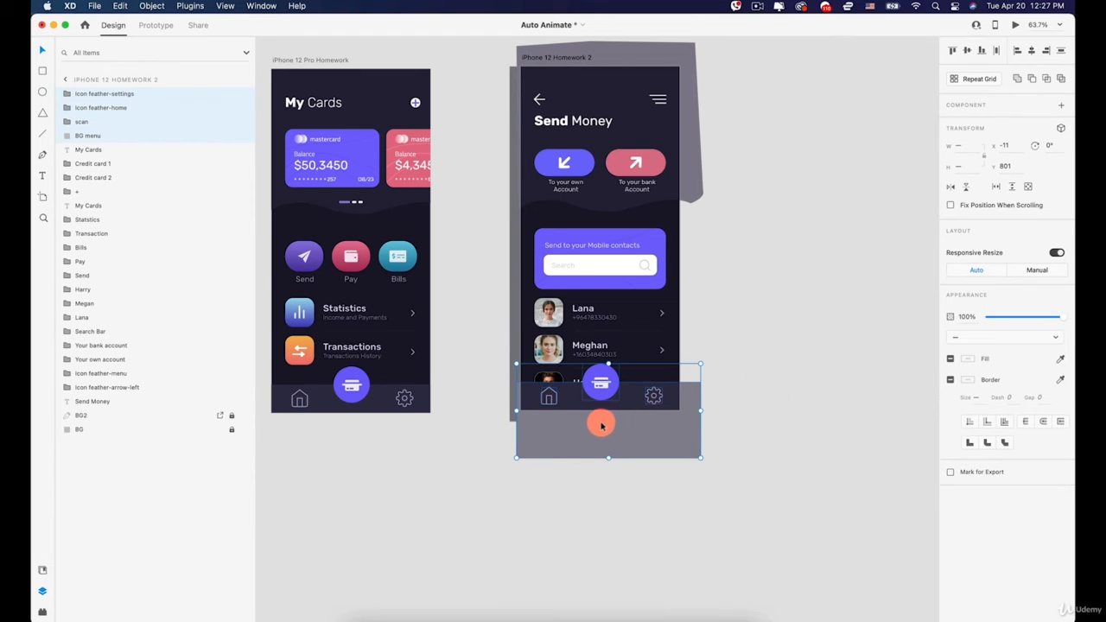
Move the copied bottom menu layers straight down below the Send Money artboard to Y 927 and lower their opacity.
drag(569, 406, 571, 452)
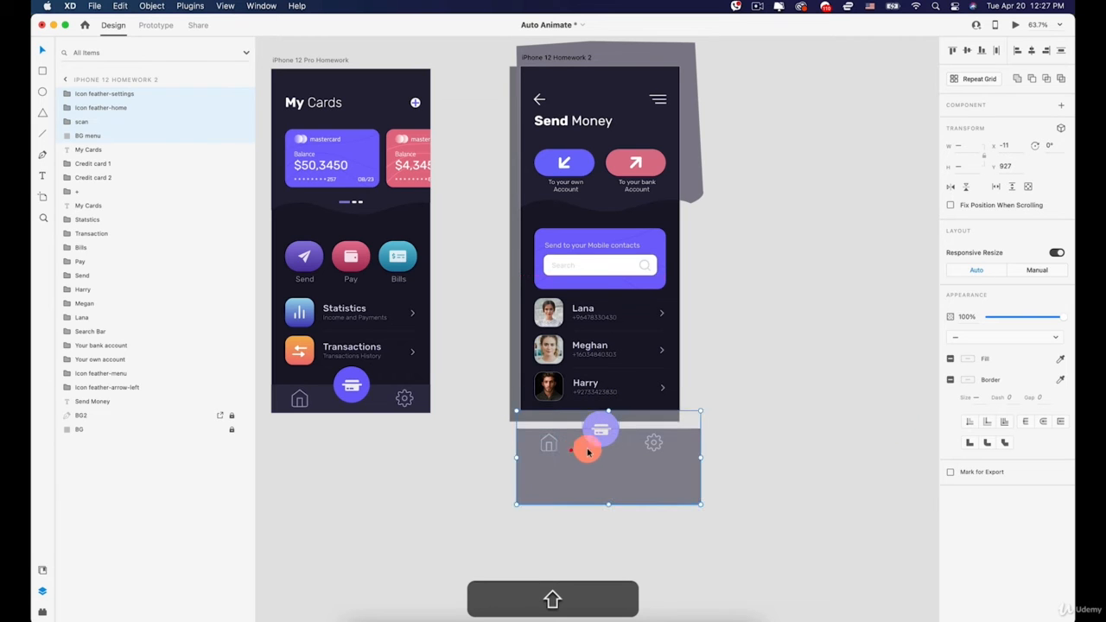
drag(995, 319, 985, 318)
click(894, 354)
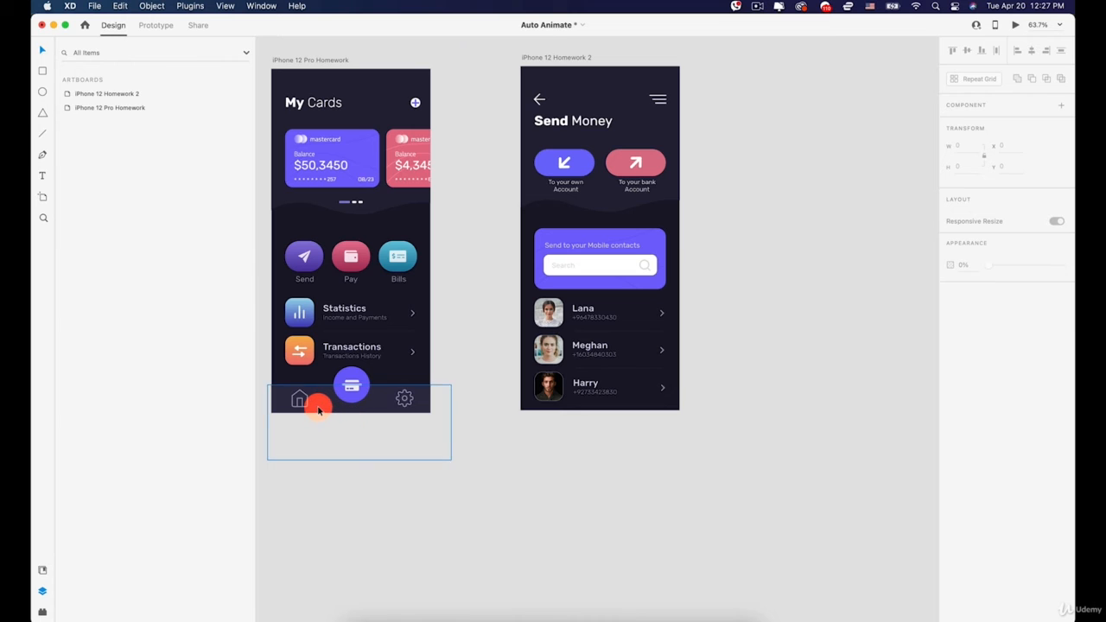
Preview the prototype, switching repeatedly between My Cards and Send Money to check the transitions, and close the preview.
scroll(318, 410, up, 3)
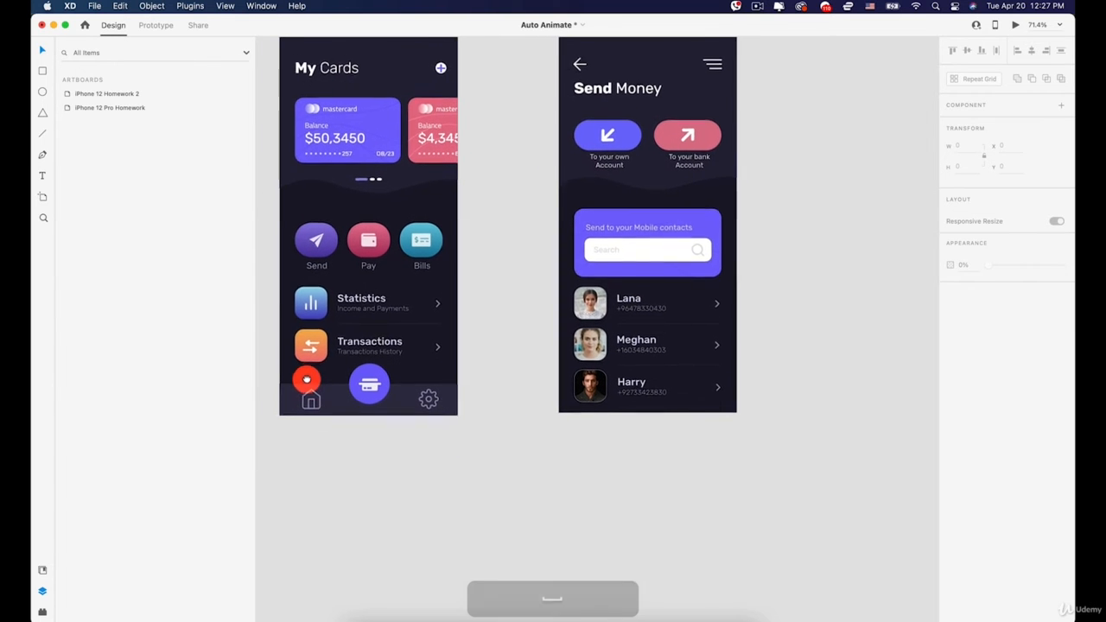
drag(306, 412, 314, 440)
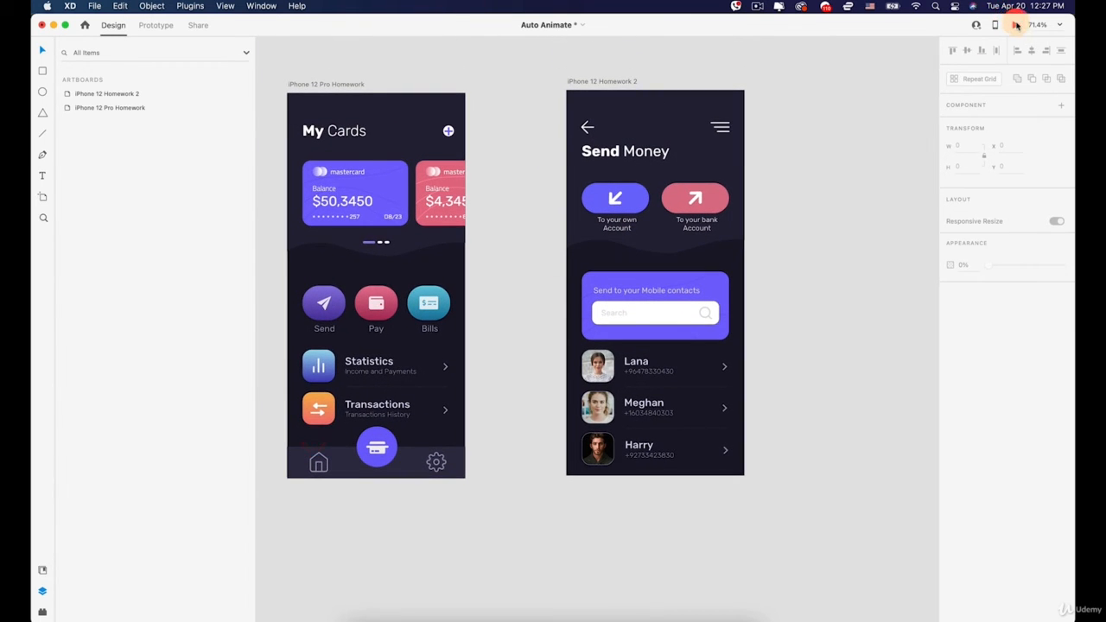
click(1017, 25)
click(164, 192)
click(147, 79)
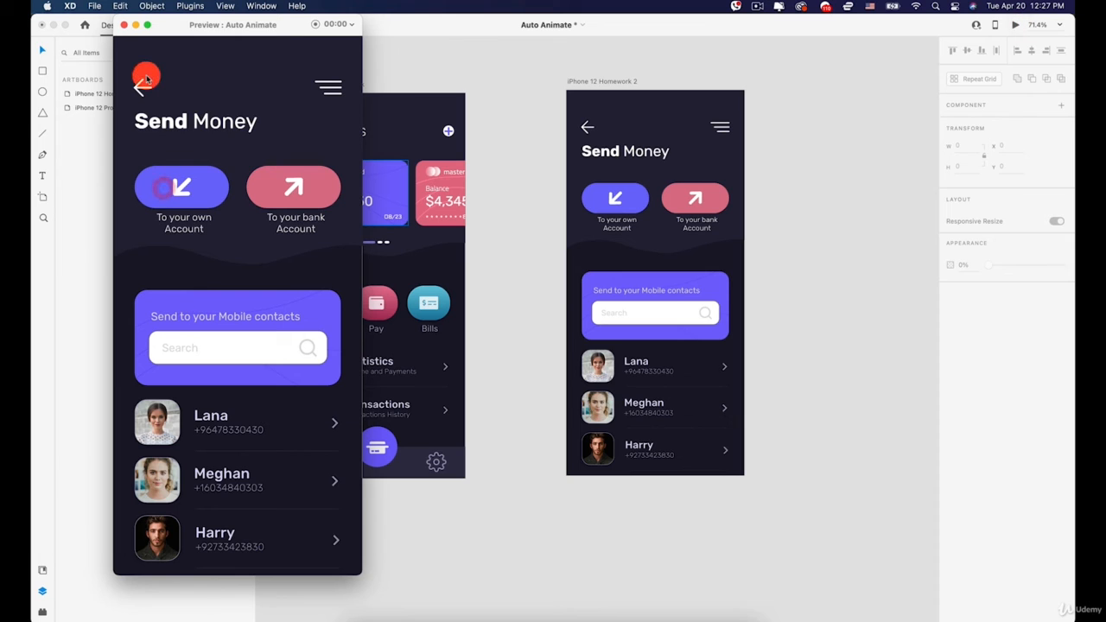
click(154, 240)
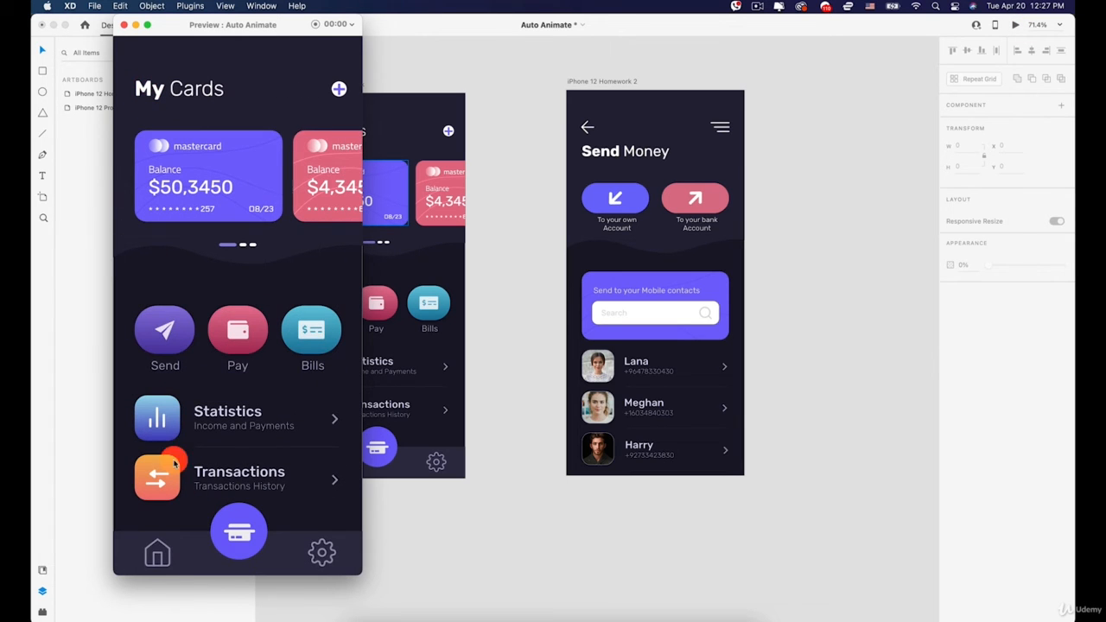
click(173, 325)
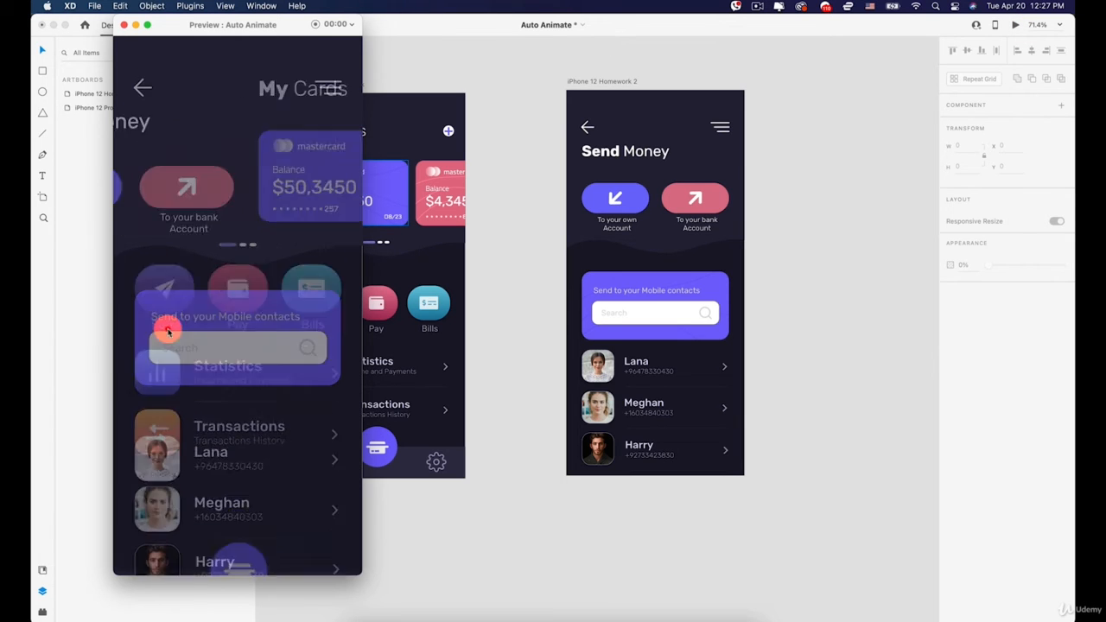
click(144, 89)
click(159, 323)
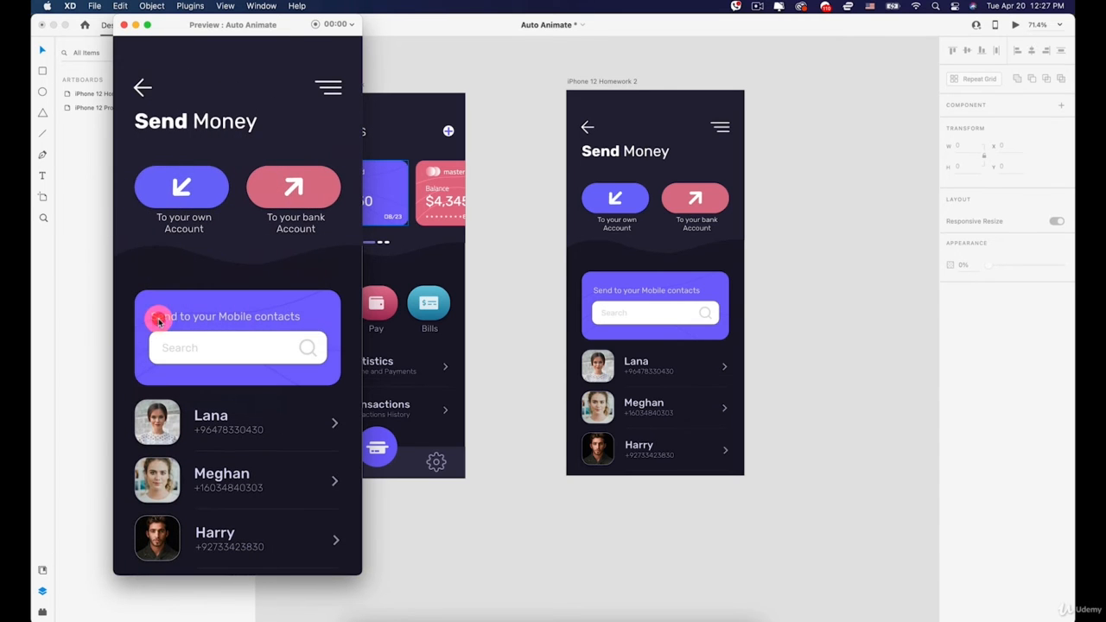
click(138, 86)
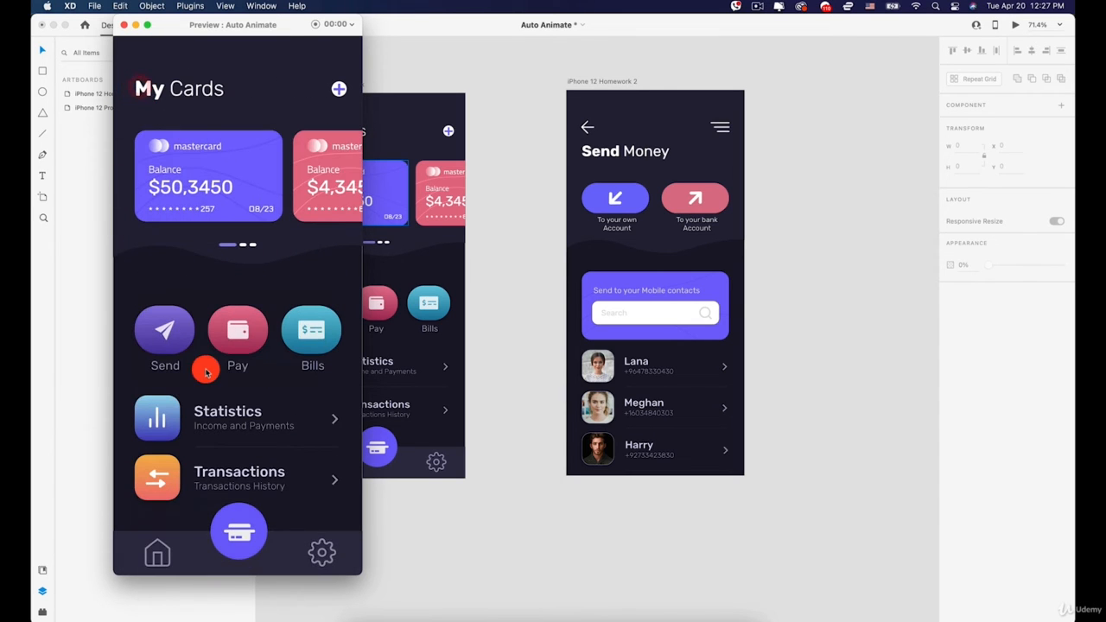
click(165, 344)
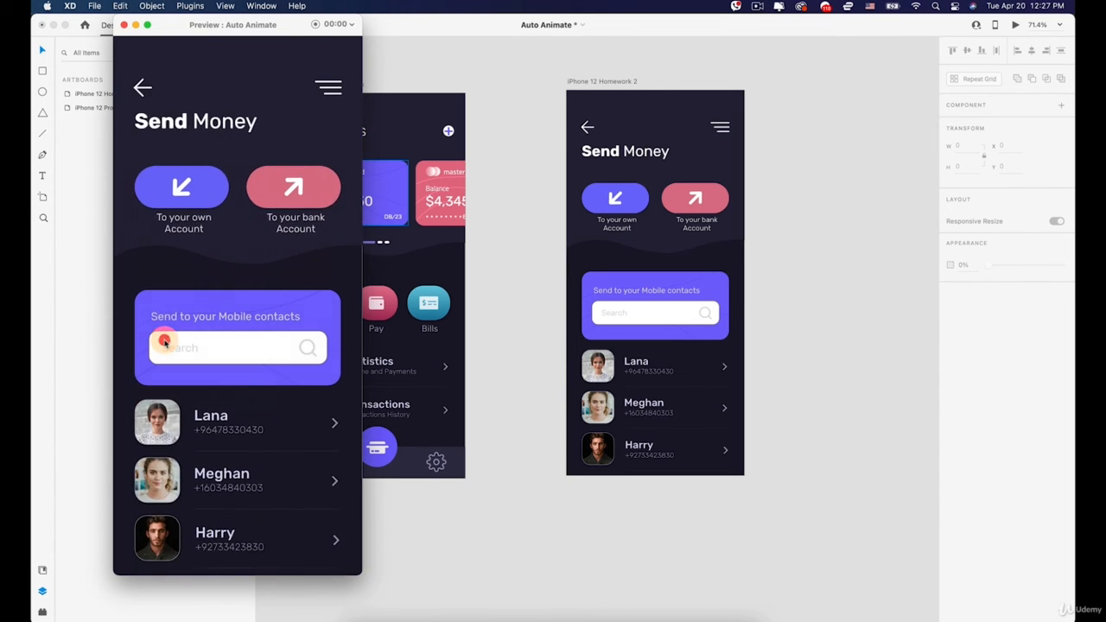
click(145, 90)
click(181, 311)
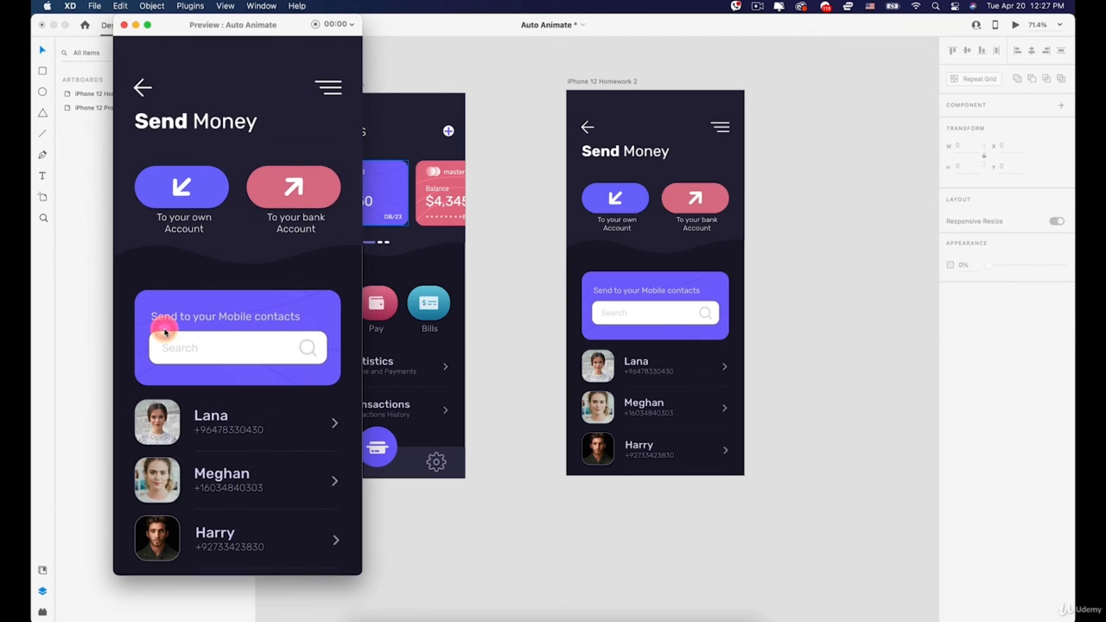
click(145, 89)
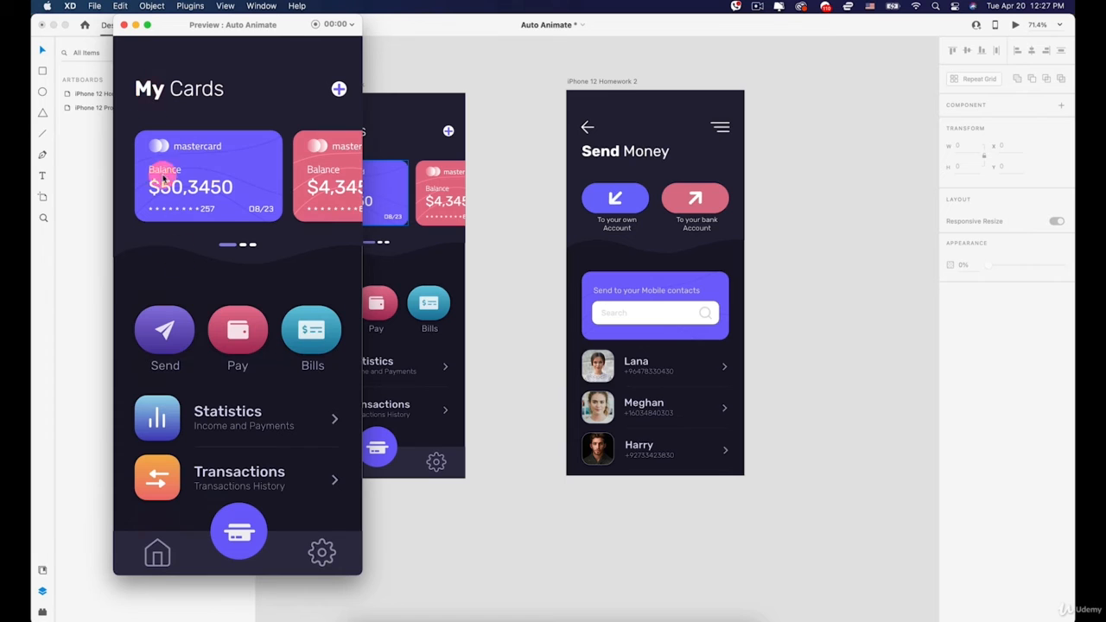
click(154, 344)
click(142, 87)
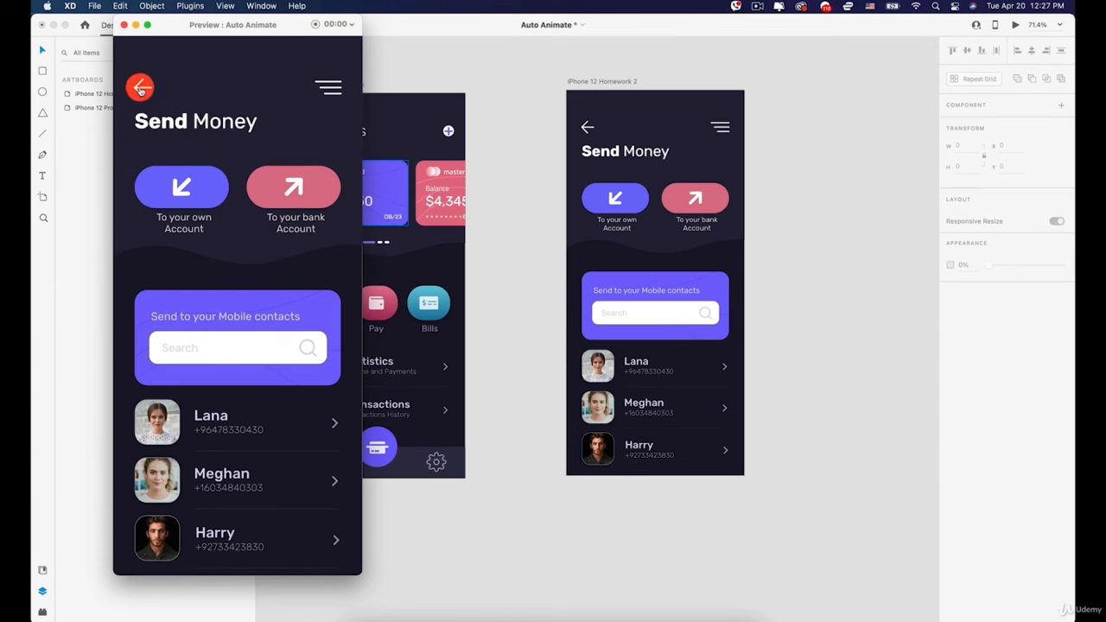
click(171, 340)
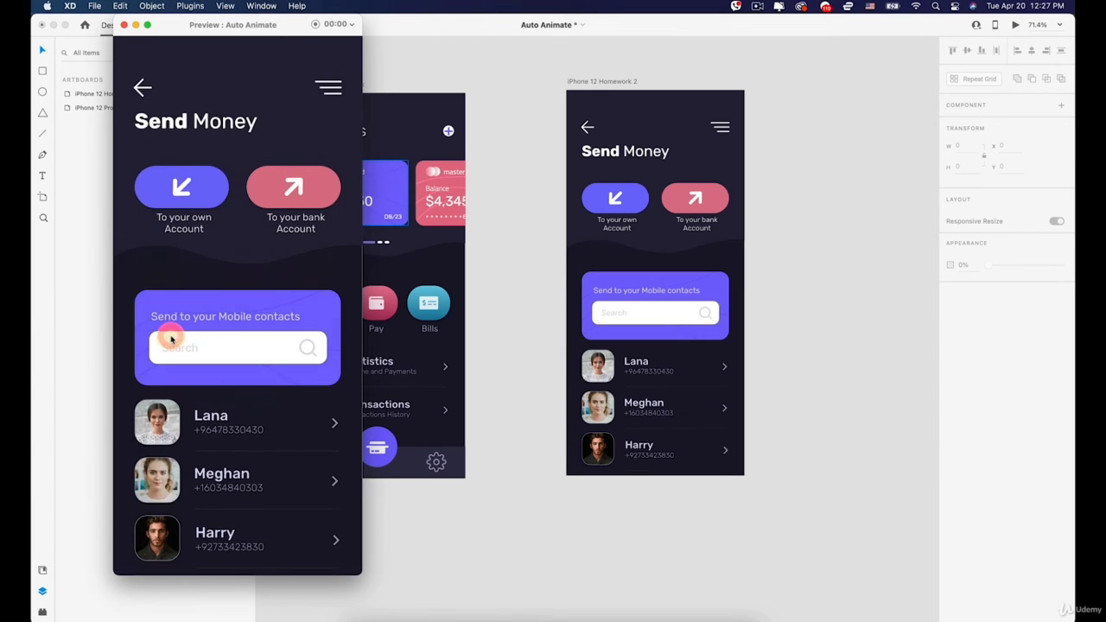
click(130, 83)
click(182, 318)
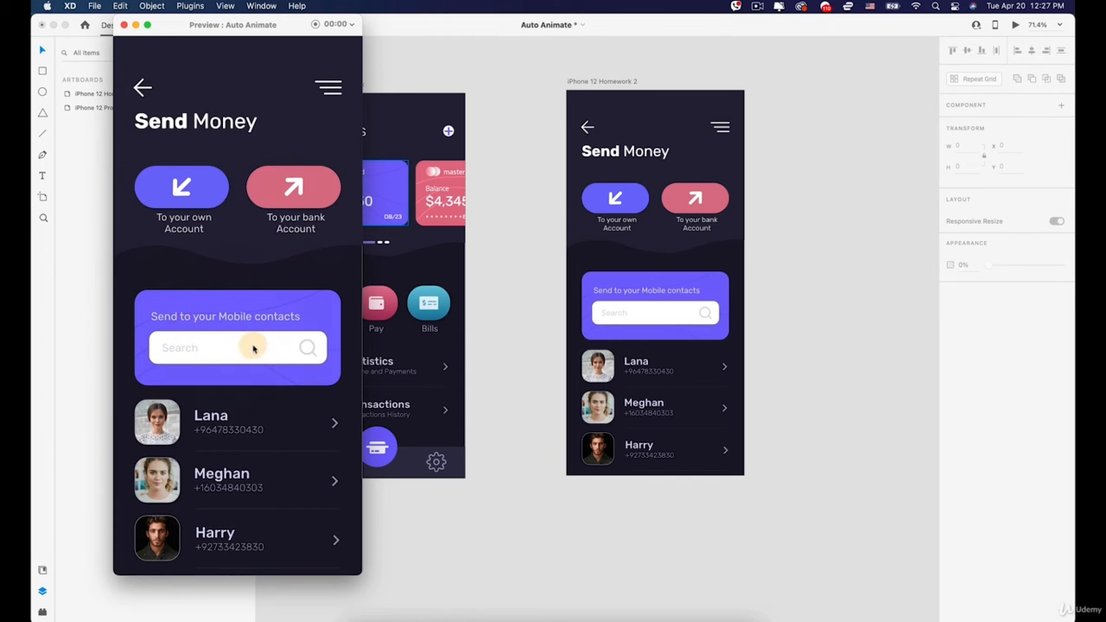
click(247, 311)
click(452, 74)
click(415, 361)
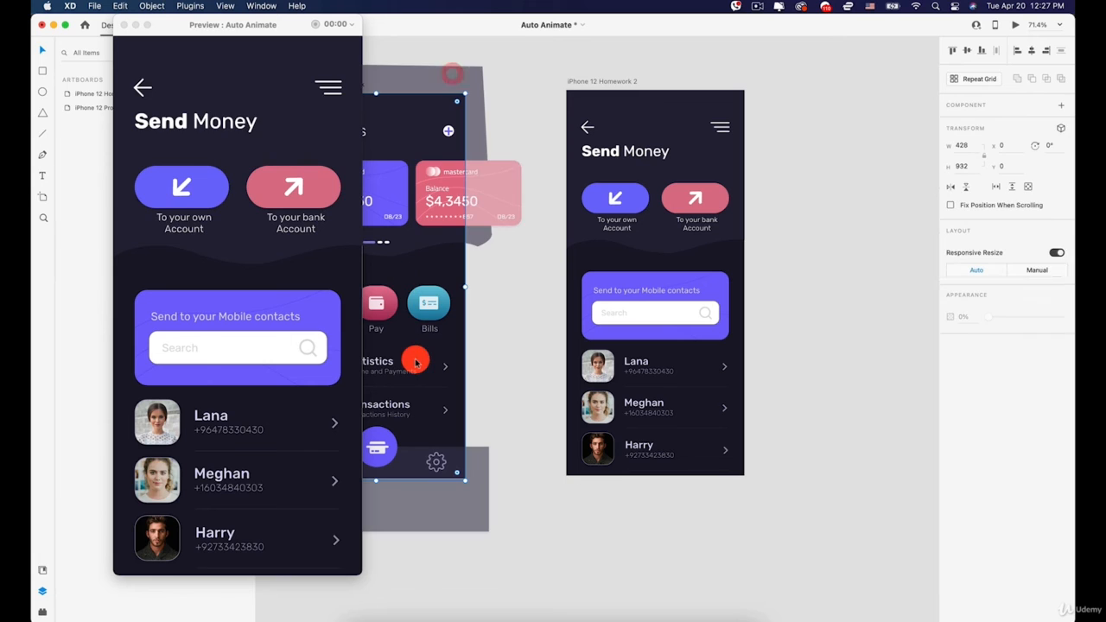
click(124, 25)
click(262, 335)
Compare the layer lists of My Cards and Send Money, checking the Statistics and Search Bar groups for counterparts.
drag(492, 301, 632, 289)
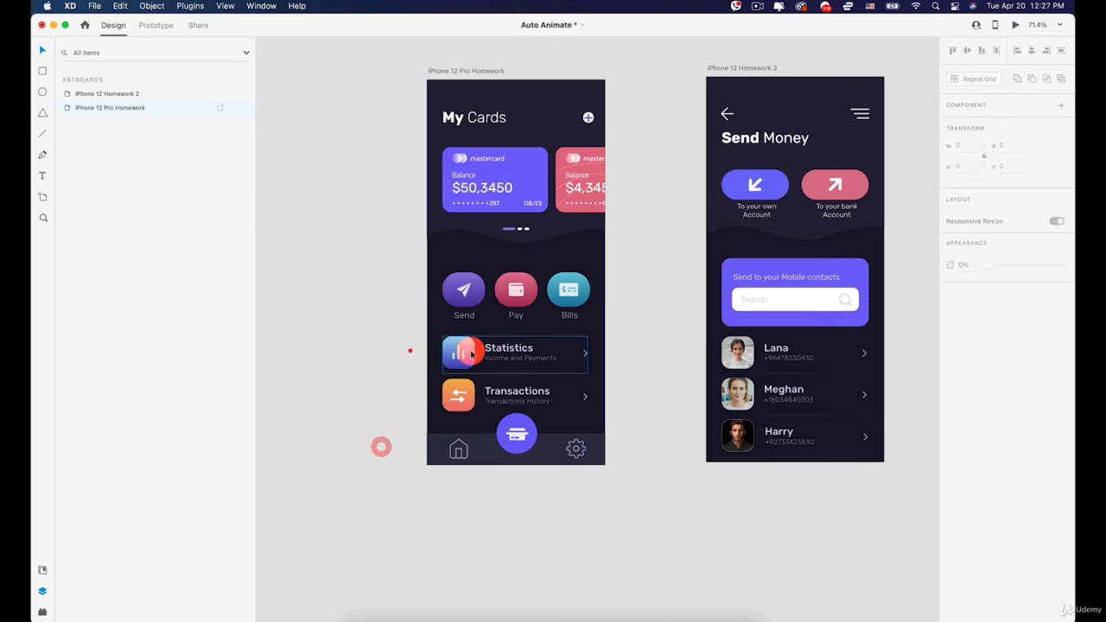
click(522, 331)
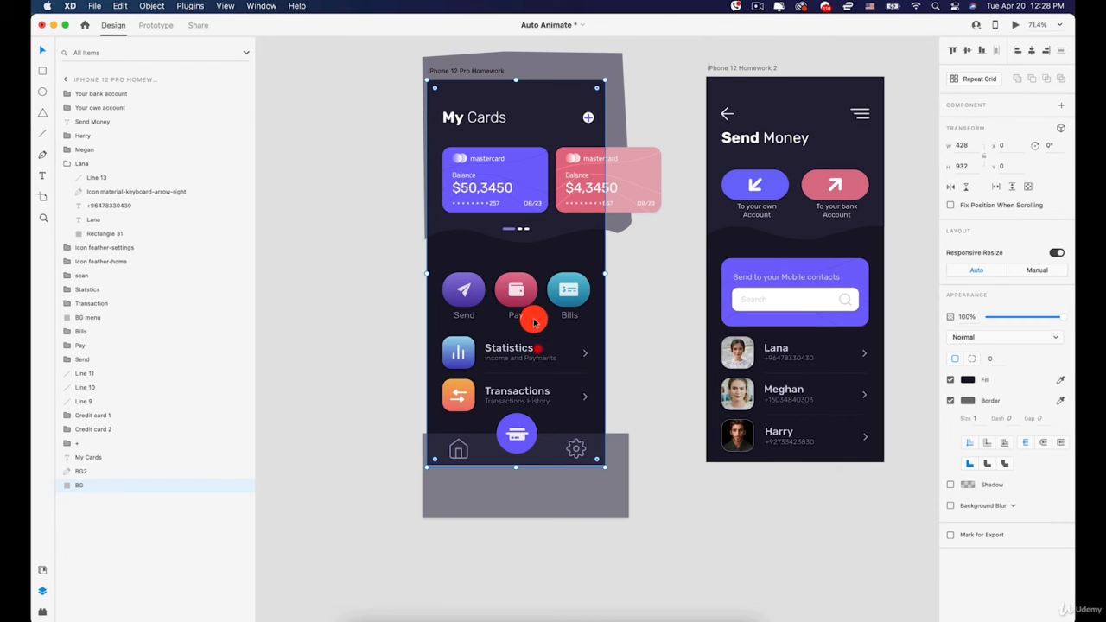
click(528, 349)
drag(528, 349, 487, 344)
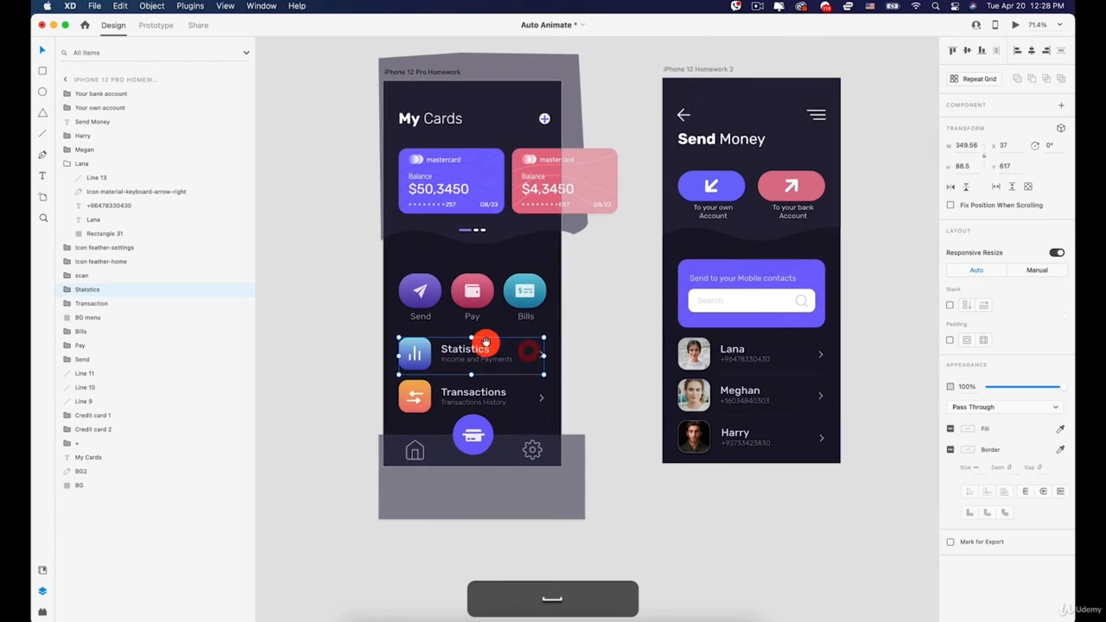
scroll(486, 344, up, 3)
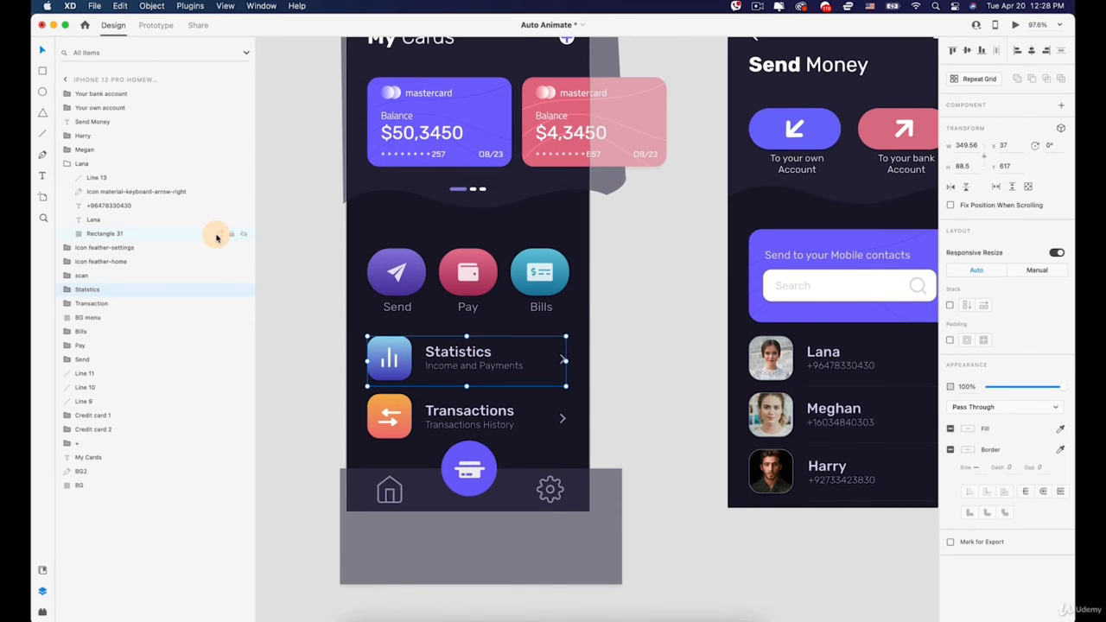
scroll(323, 351, down, 3)
click(731, 263)
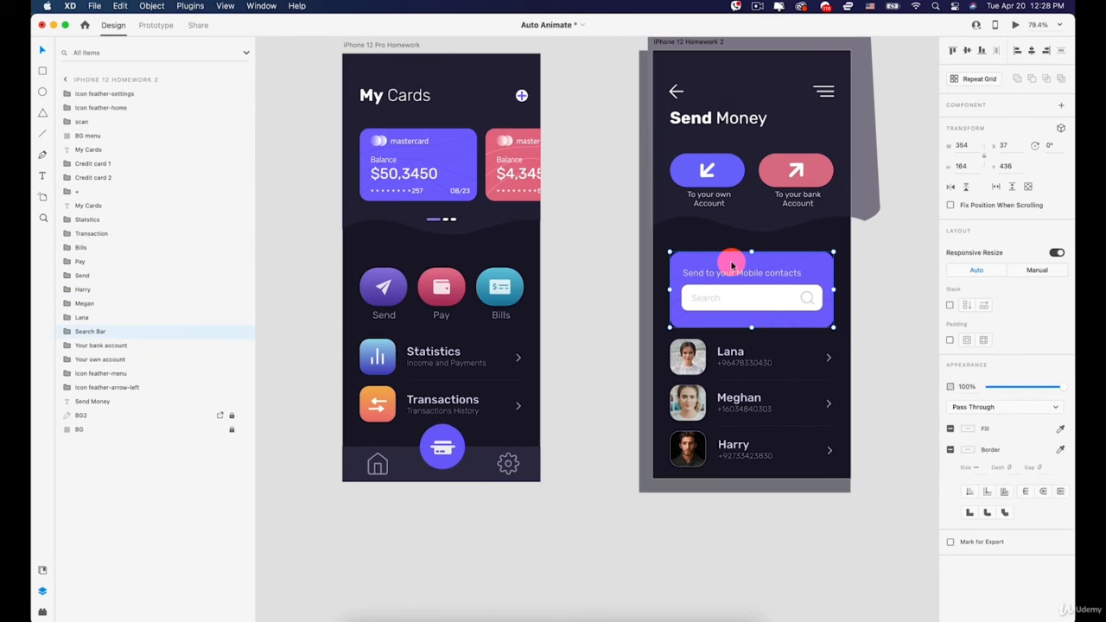
click(377, 47)
click(373, 53)
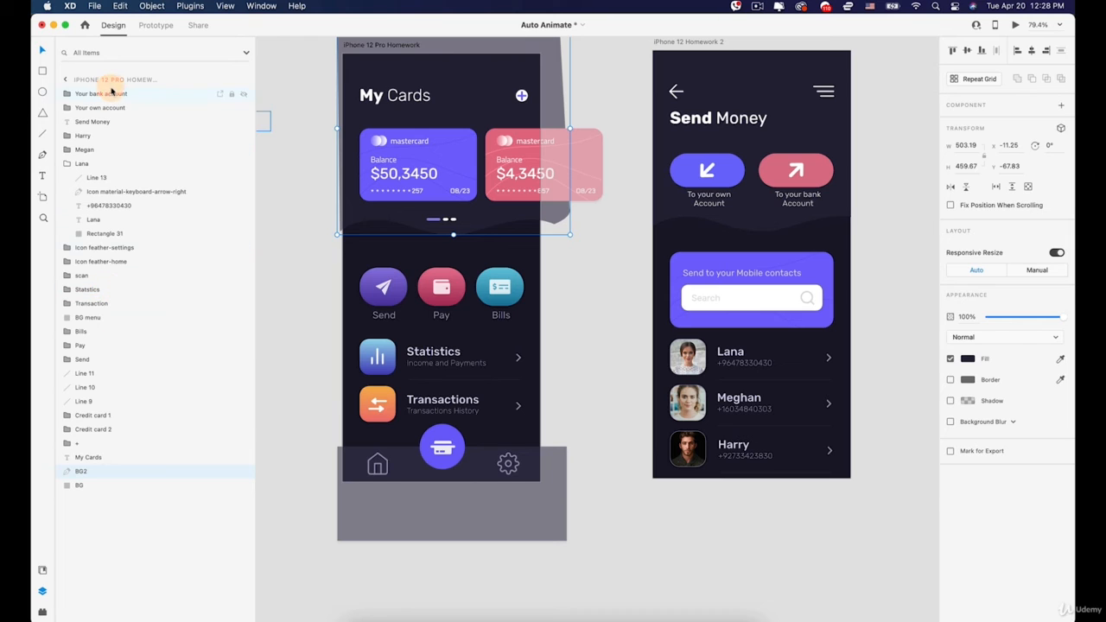
Copy the Search Bar group from Send Money into the My Cards artboard.
click(748, 275)
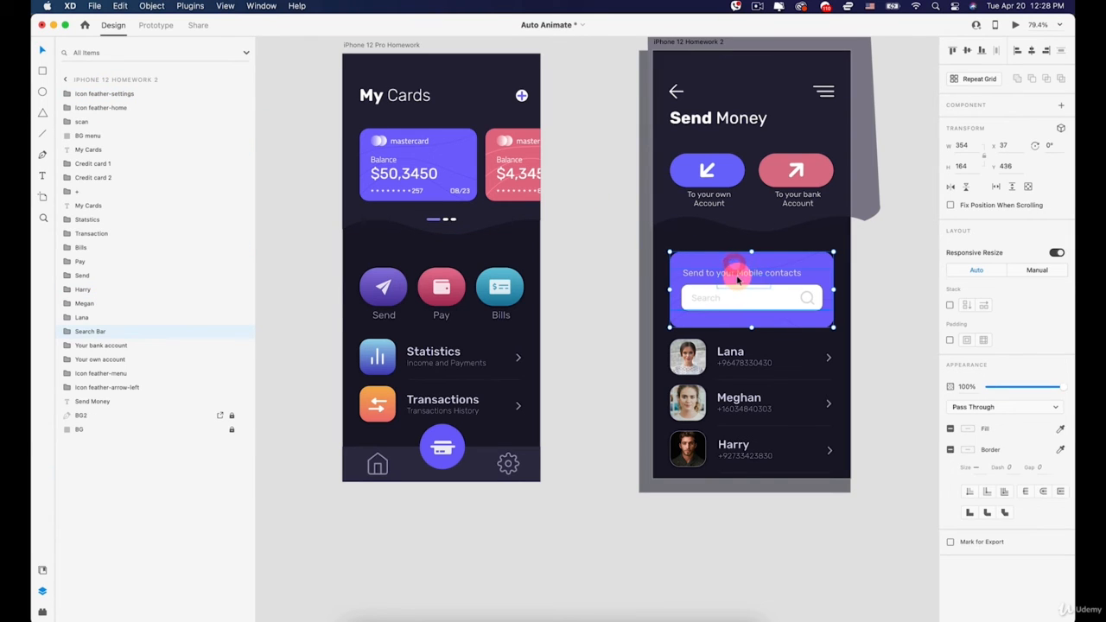
key(super+c)
click(386, 45)
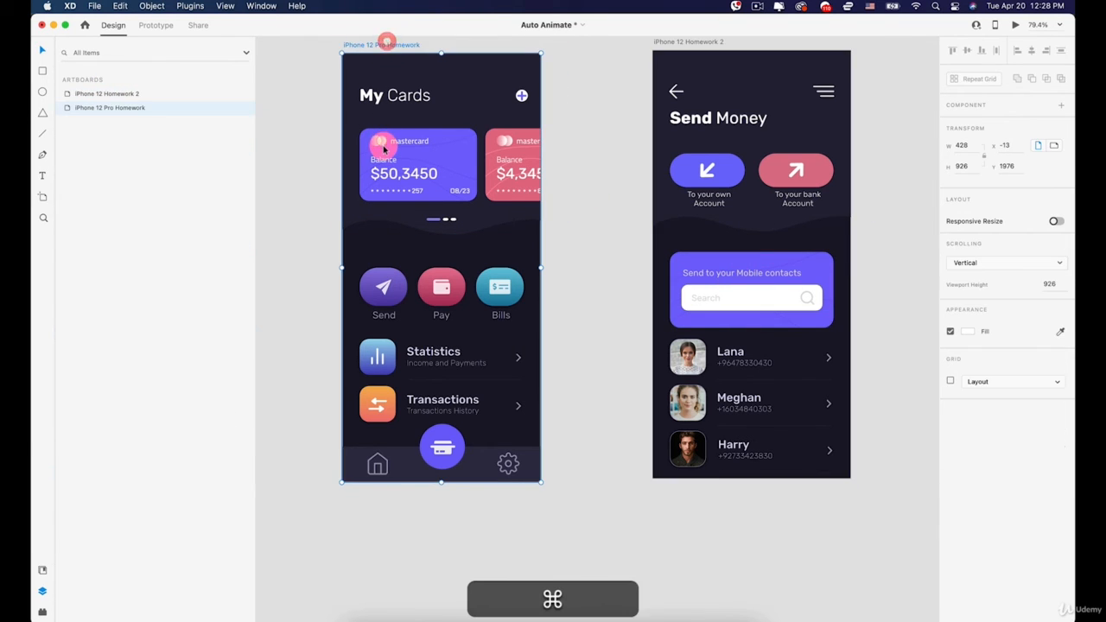
key(super+v)
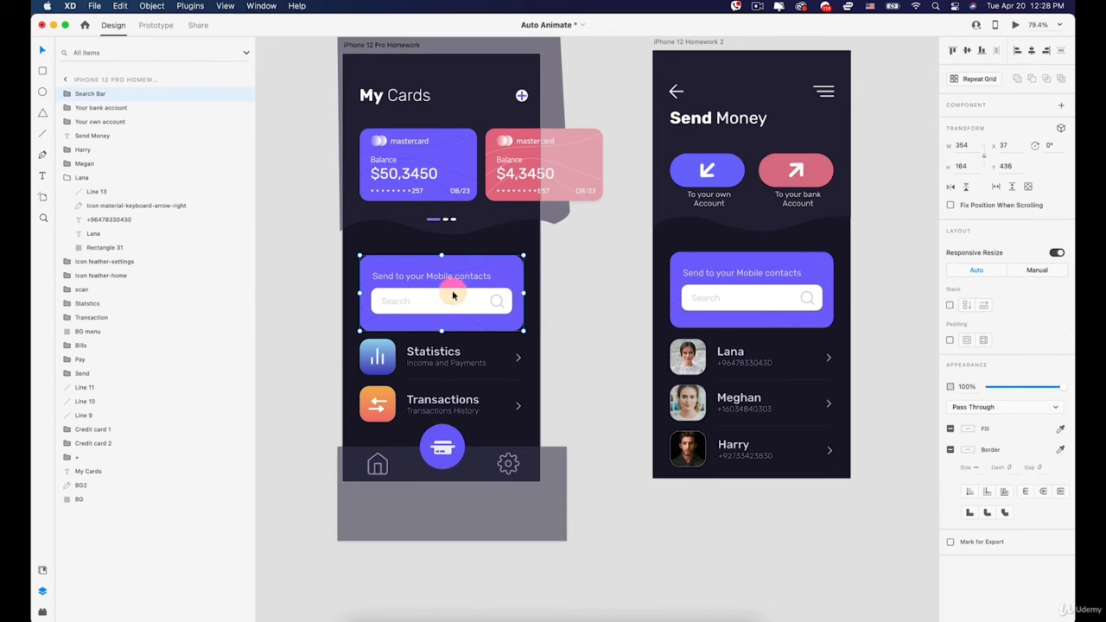
Move the Search Bar copy on My Cards straight down to Y 574 and set its opacity to 0%.
drag(456, 280, 456, 343)
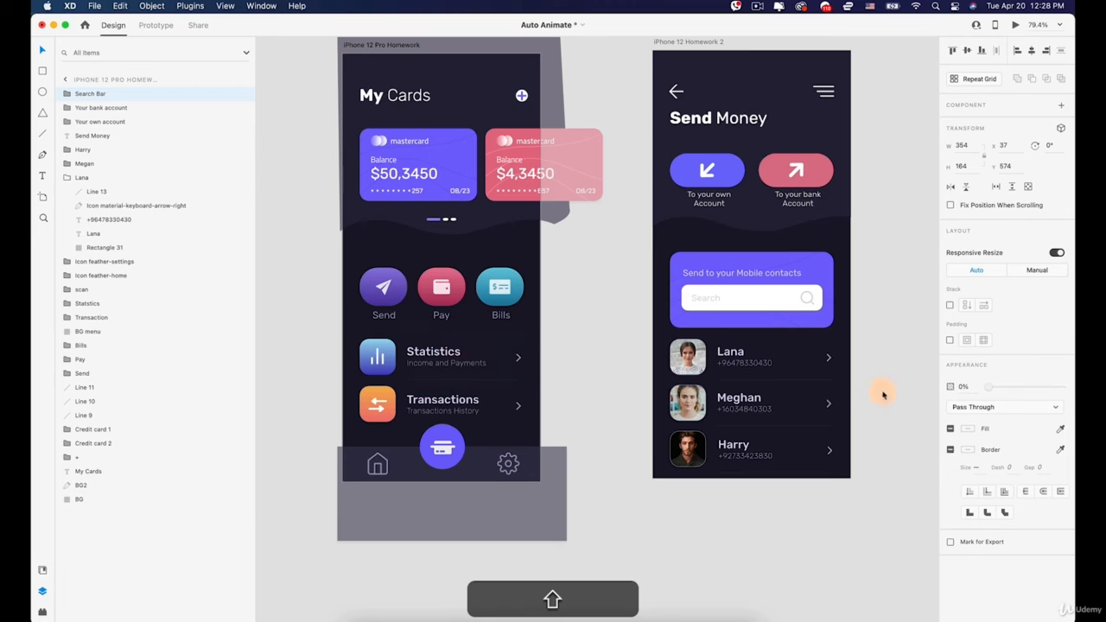
click(595, 341)
Preview how the search bar animates between My Cards and Send Money in both directions, and close the preview.
click(1016, 25)
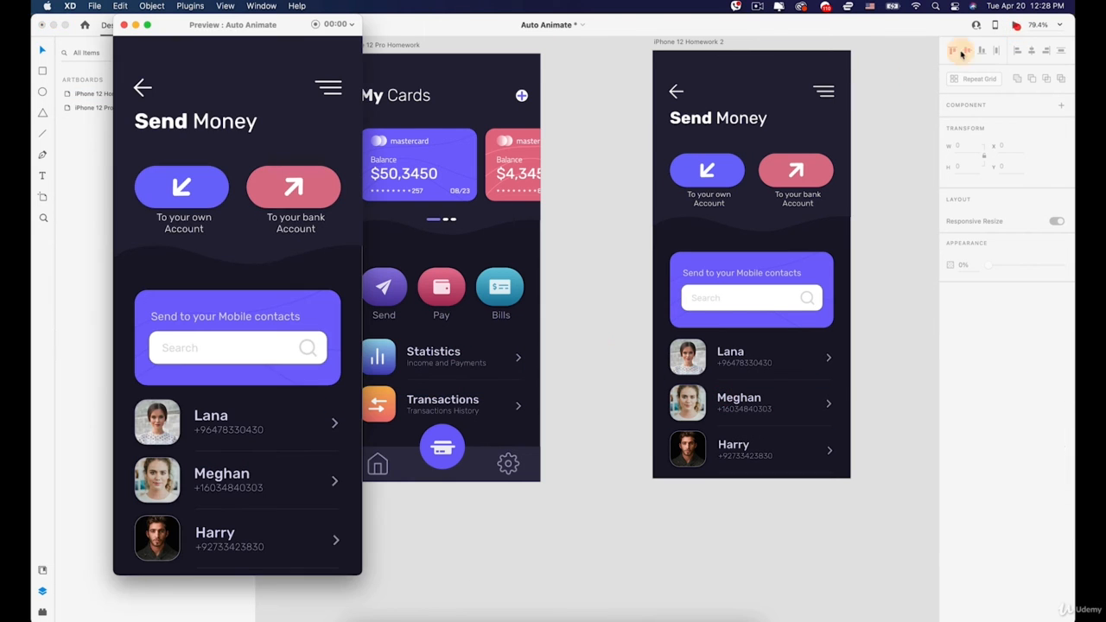
click(141, 92)
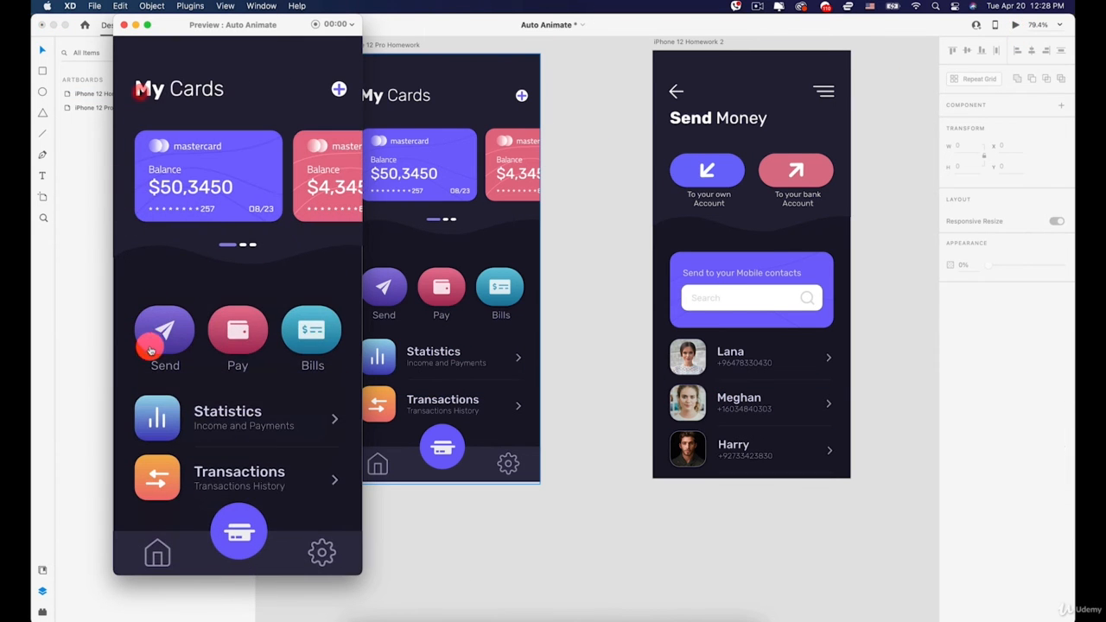
click(157, 344)
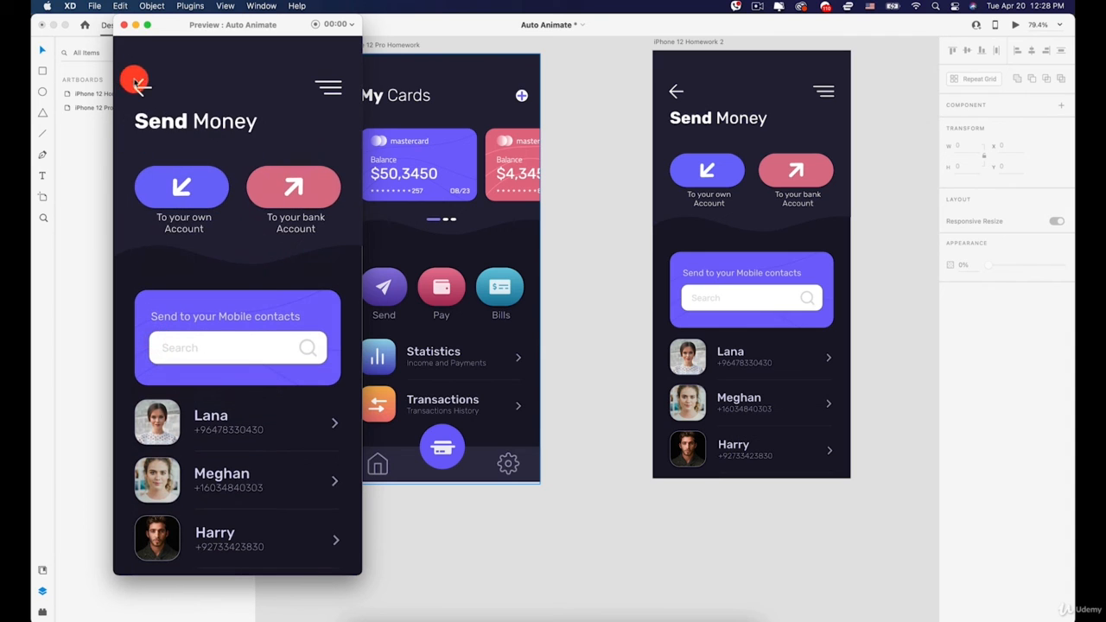
click(142, 85)
click(161, 318)
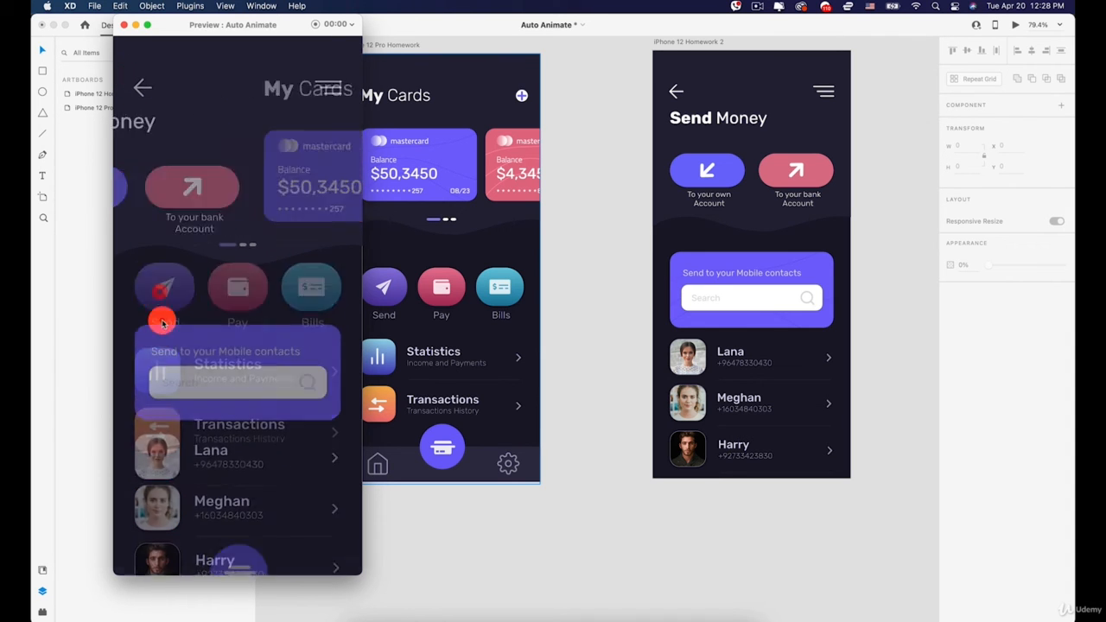
click(597, 116)
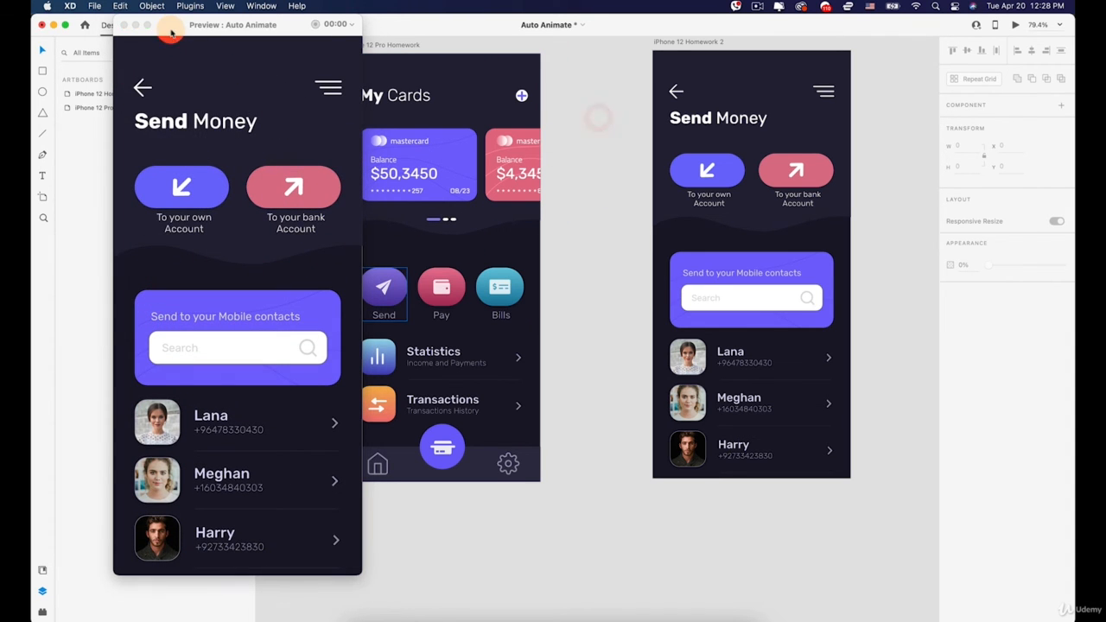
click(125, 25)
Undo the move and opacity changes of the Search Bar copy on My Cards.
click(402, 363)
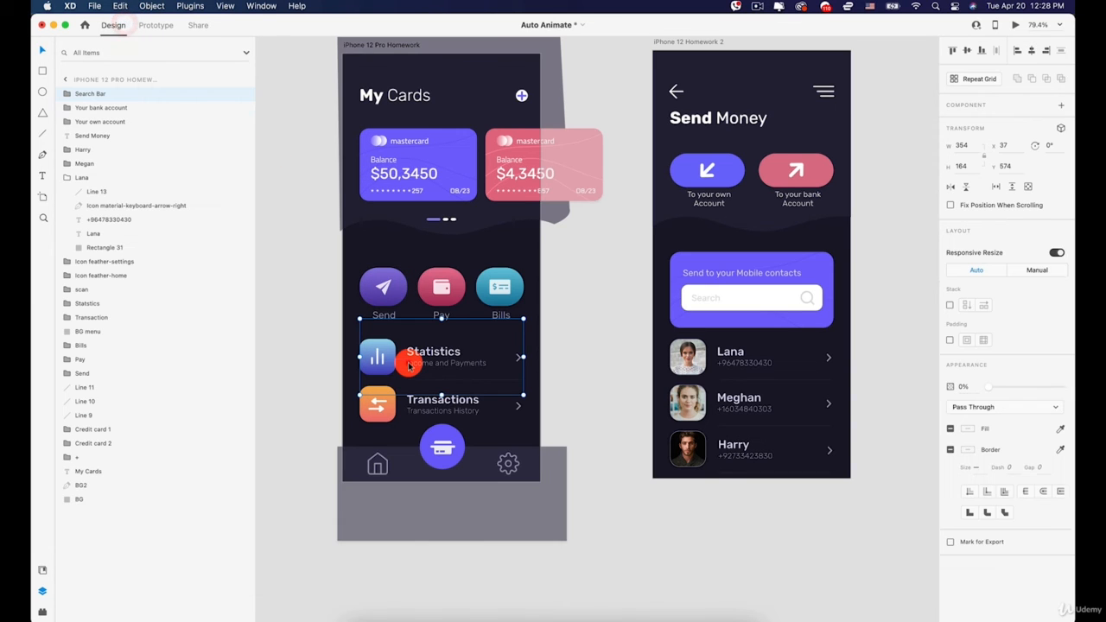
drag(420, 343, 420, 249)
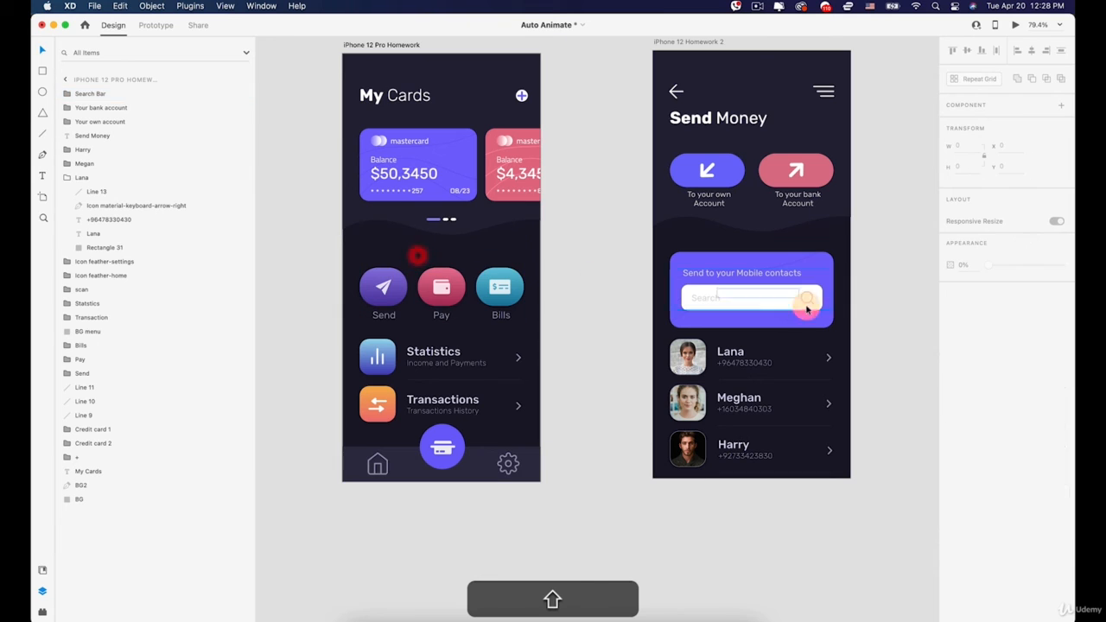
key(super+z)
key(super+z)
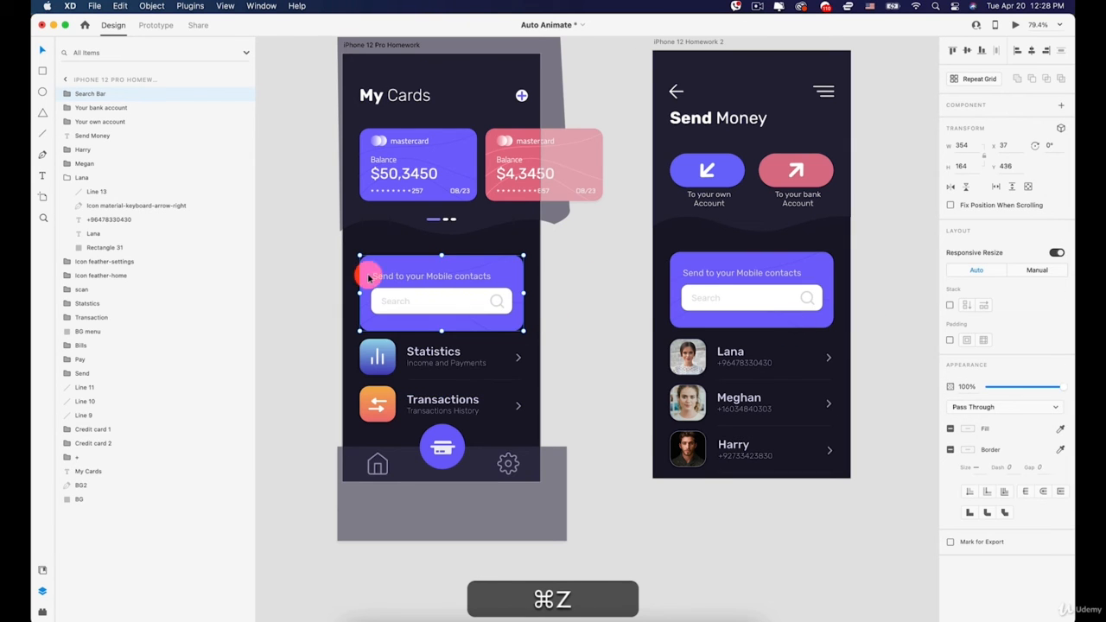
Shrink the Search Bar copy on My Cards about its centre to about 94 by 44 and make it fully transparent.
drag(522, 255, 464, 278)
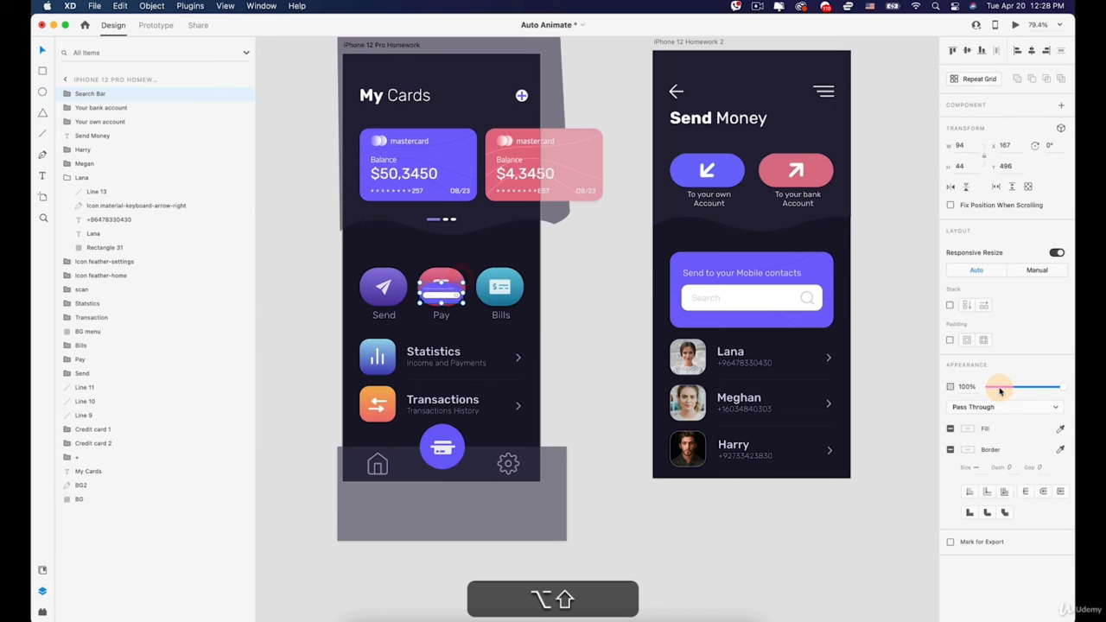
drag(1001, 391, 985, 391)
click(596, 350)
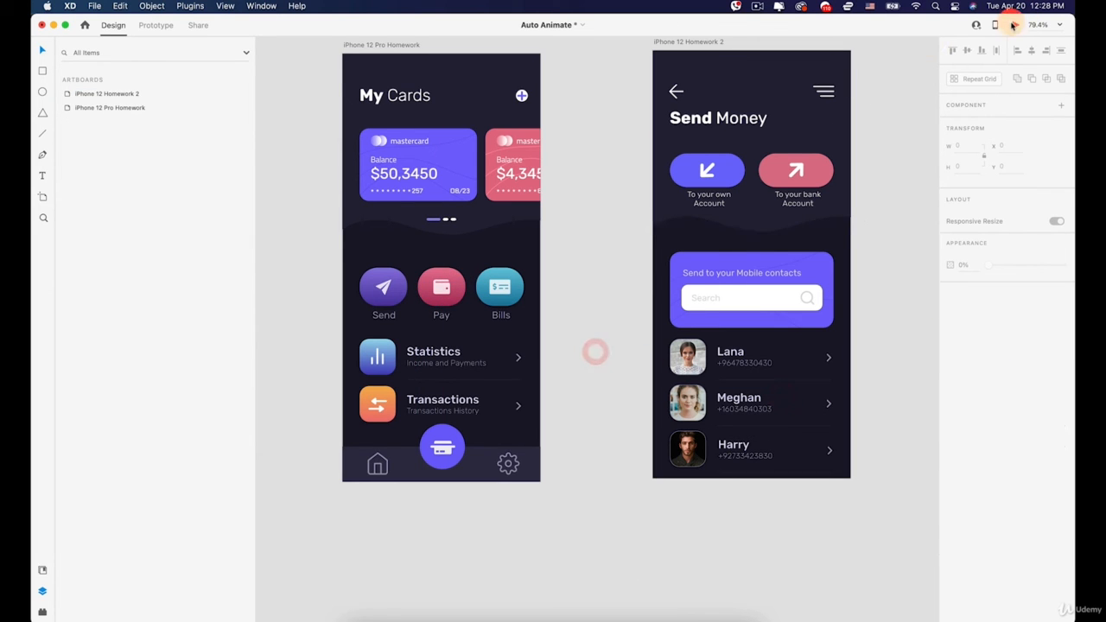
Preview the search bar's scaling transition between My Cards and Send Money in both directions, and close the preview.
click(1013, 25)
click(145, 92)
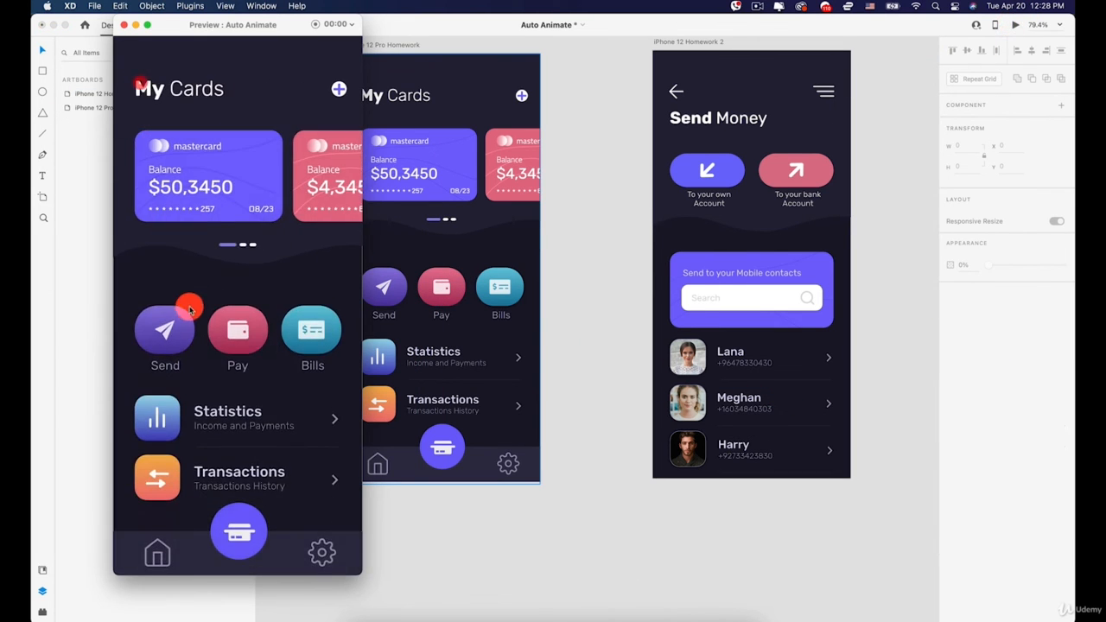
click(189, 310)
click(140, 90)
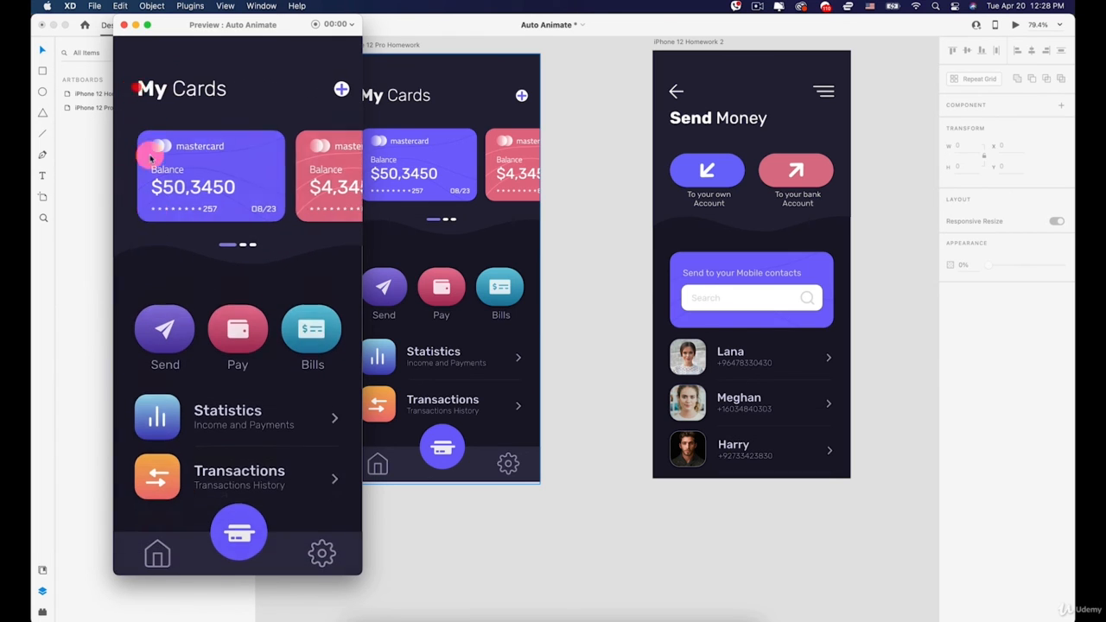
click(153, 324)
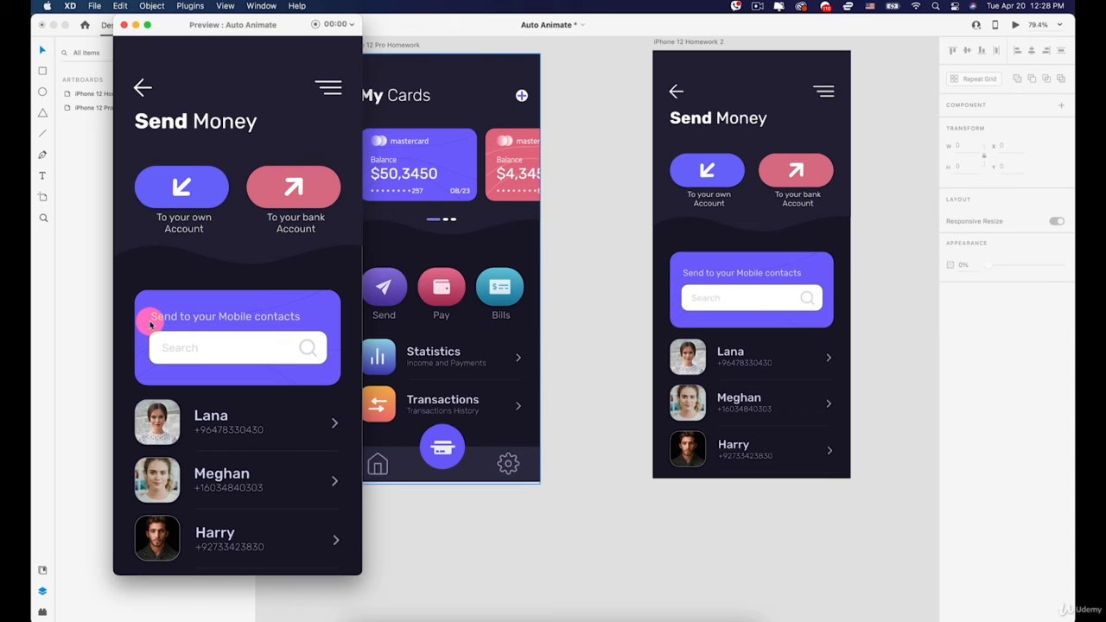
click(140, 87)
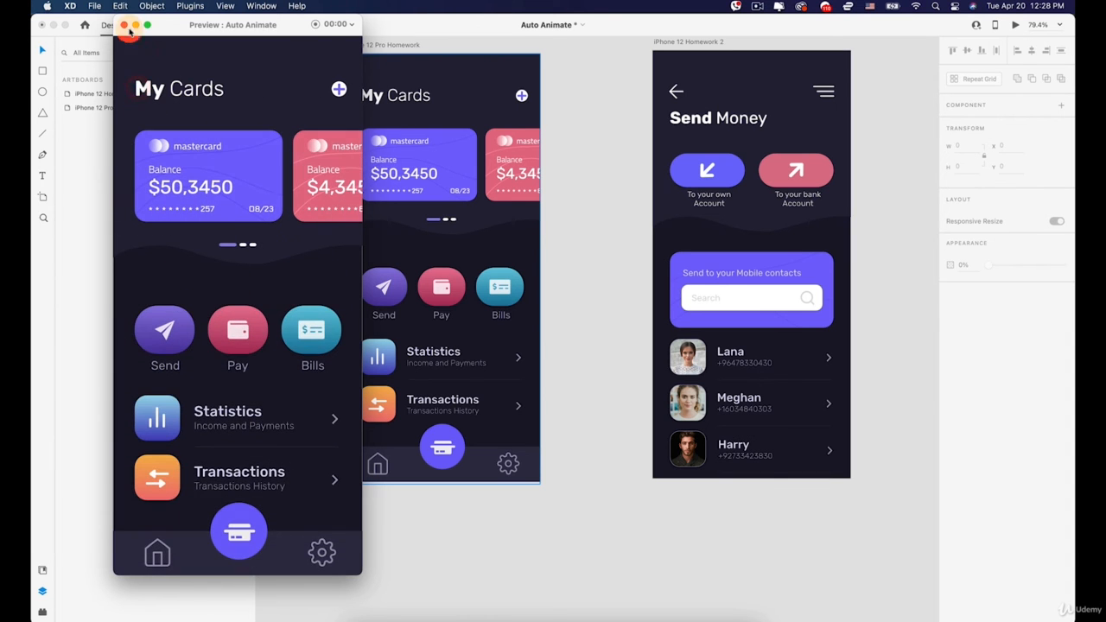
click(125, 26)
Compare the purple credit card on My Cards with the own-account button on Send Money and their layers.
scroll(404, 165, down, 5)
scroll(446, 195, up, 2)
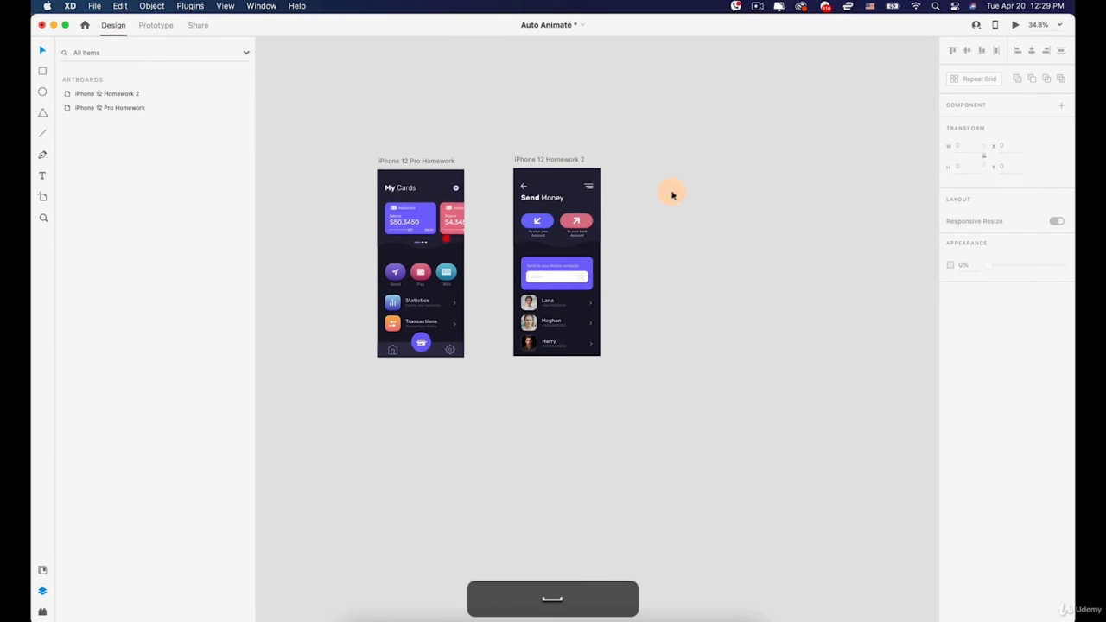
scroll(665, 193, up, 2)
scroll(709, 210, left, 3)
scroll(709, 210, up, 3)
click(440, 227)
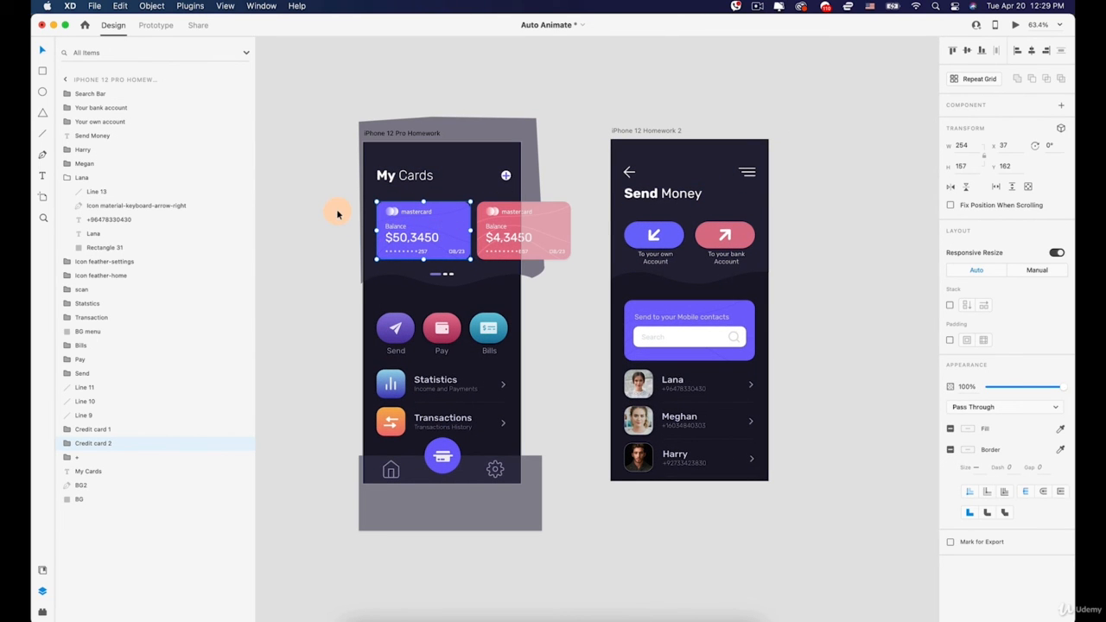
click(650, 235)
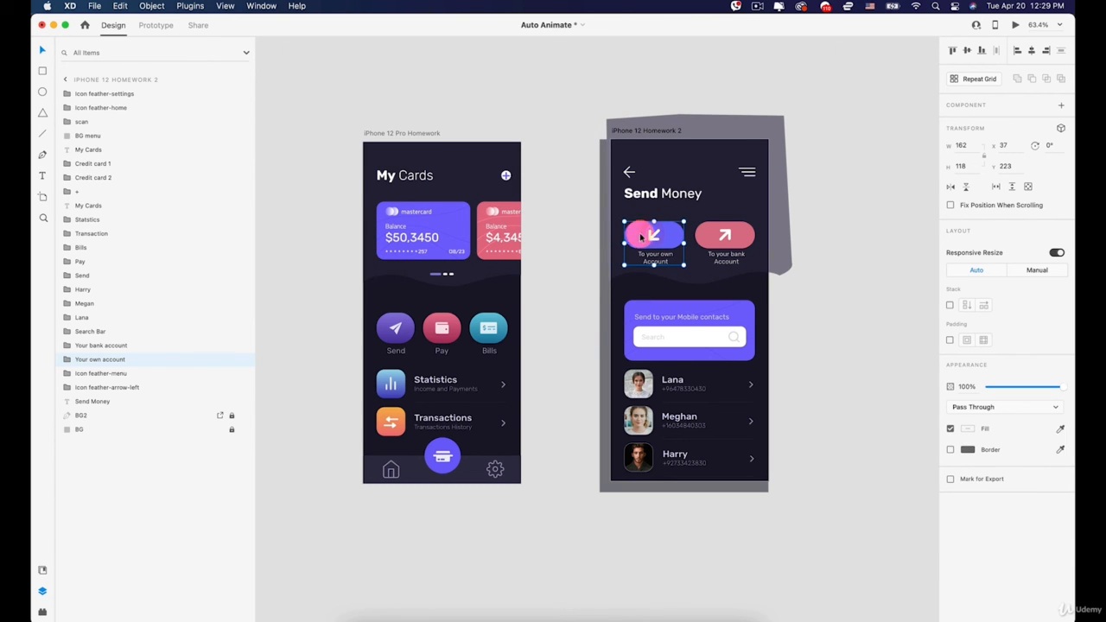
scroll(657, 251, up, 3)
drag(632, 250, 700, 259)
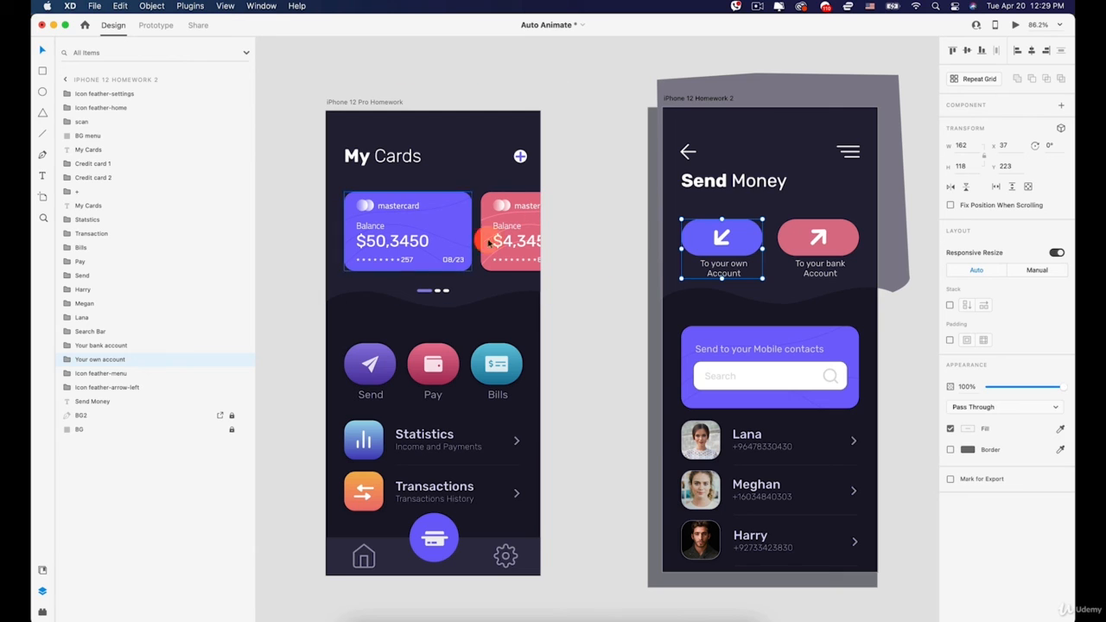
drag(682, 262, 627, 250)
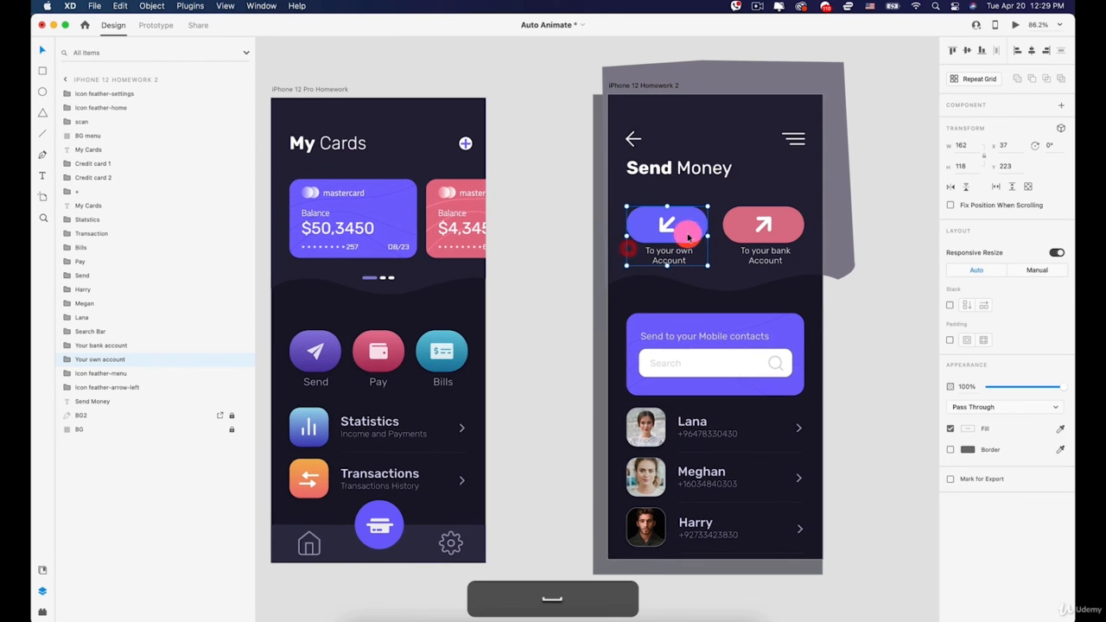
drag(526, 228, 615, 236)
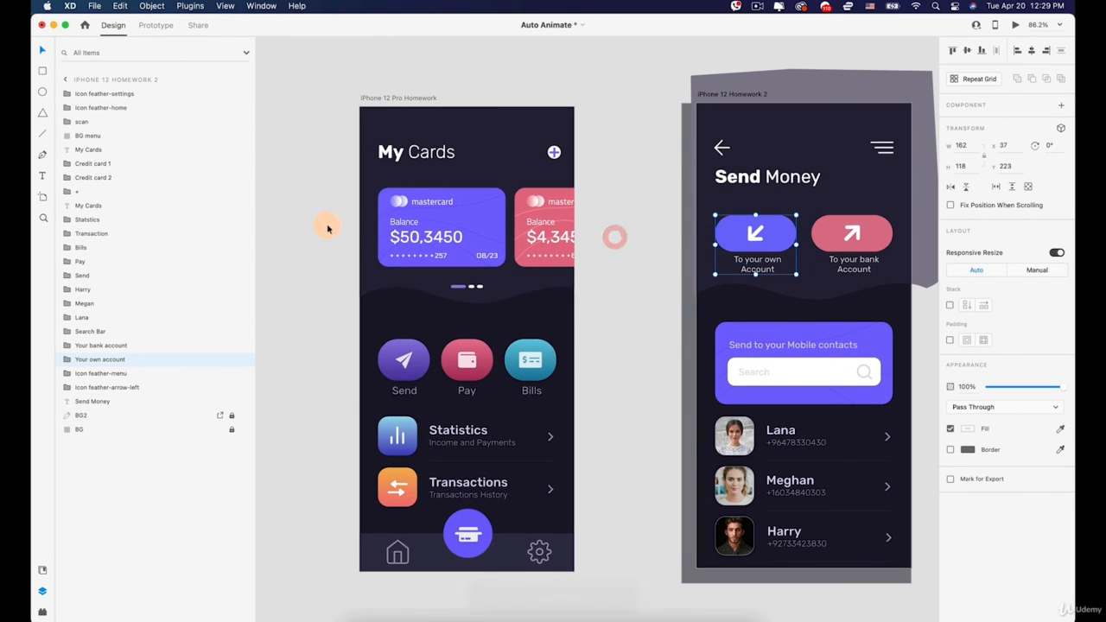
Inspect the hidden account button copy beside the My Cards artboard against its counterpart on Send Money.
click(341, 224)
click(613, 215)
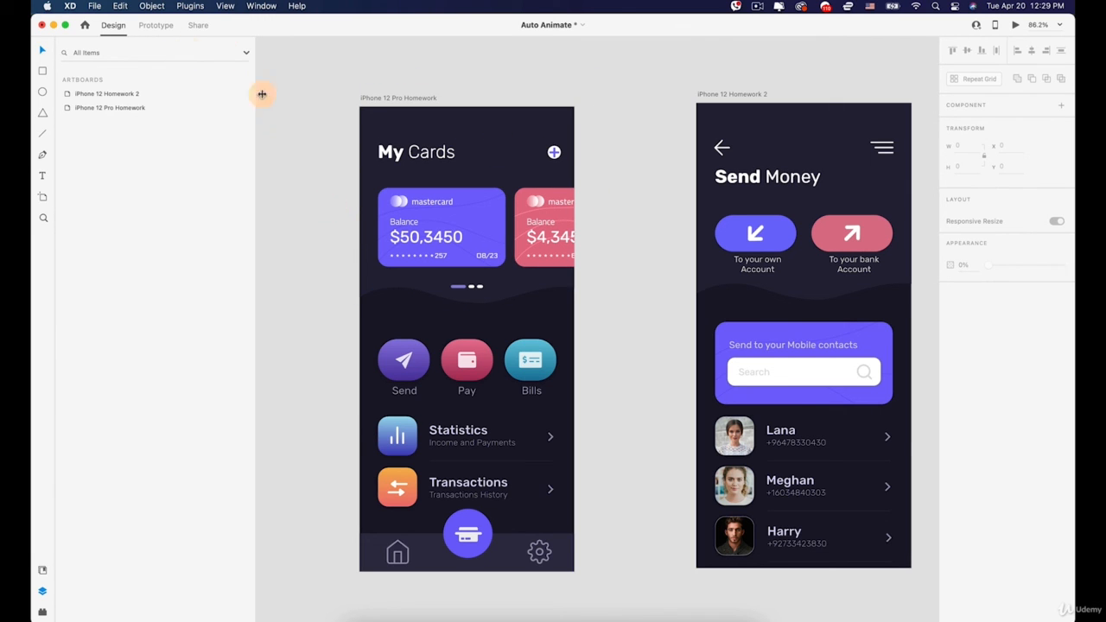
drag(276, 105, 369, 300)
click(418, 235)
click(282, 246)
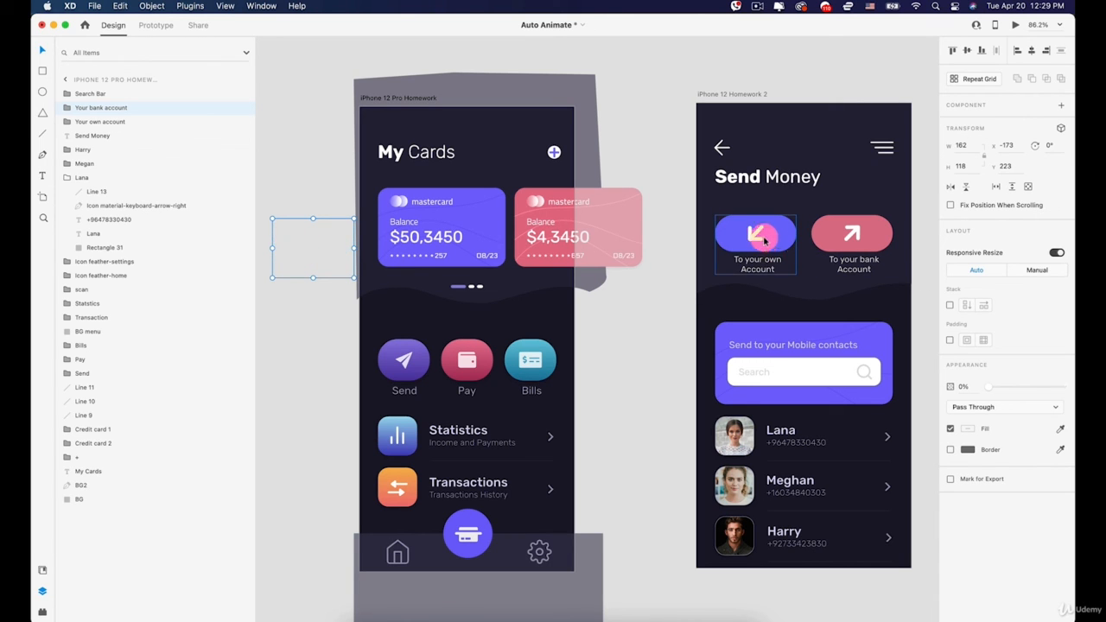
drag(377, 172, 316, 203)
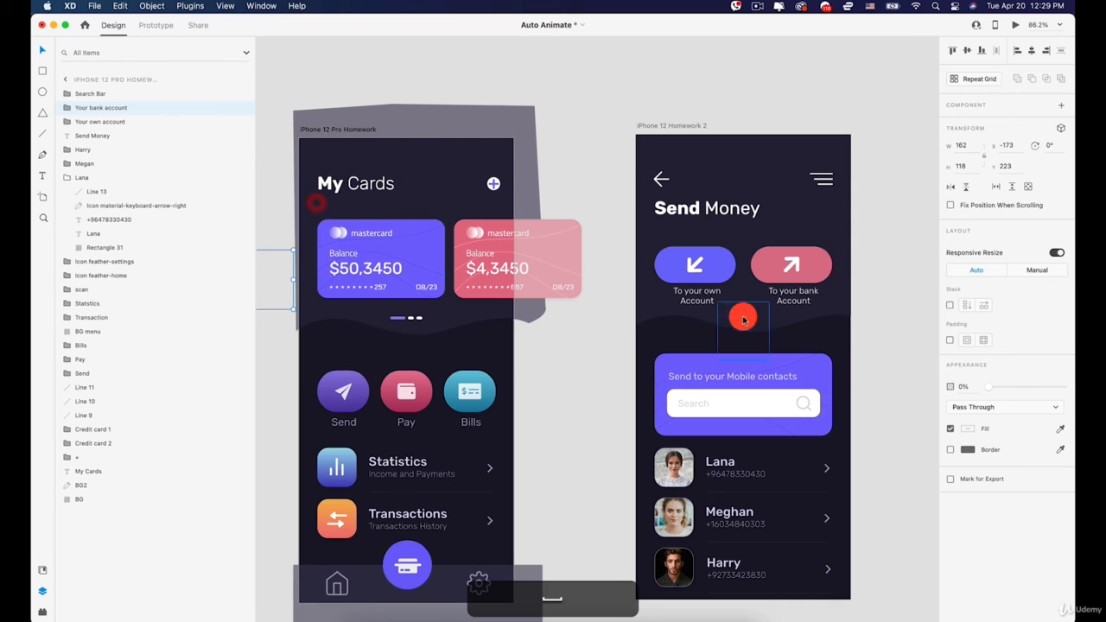
drag(802, 264, 710, 267)
click(864, 231)
Start a text note on the pasteboard above the My Cards artboard and give its text a dark grey fill.
scroll(868, 232, down, 3)
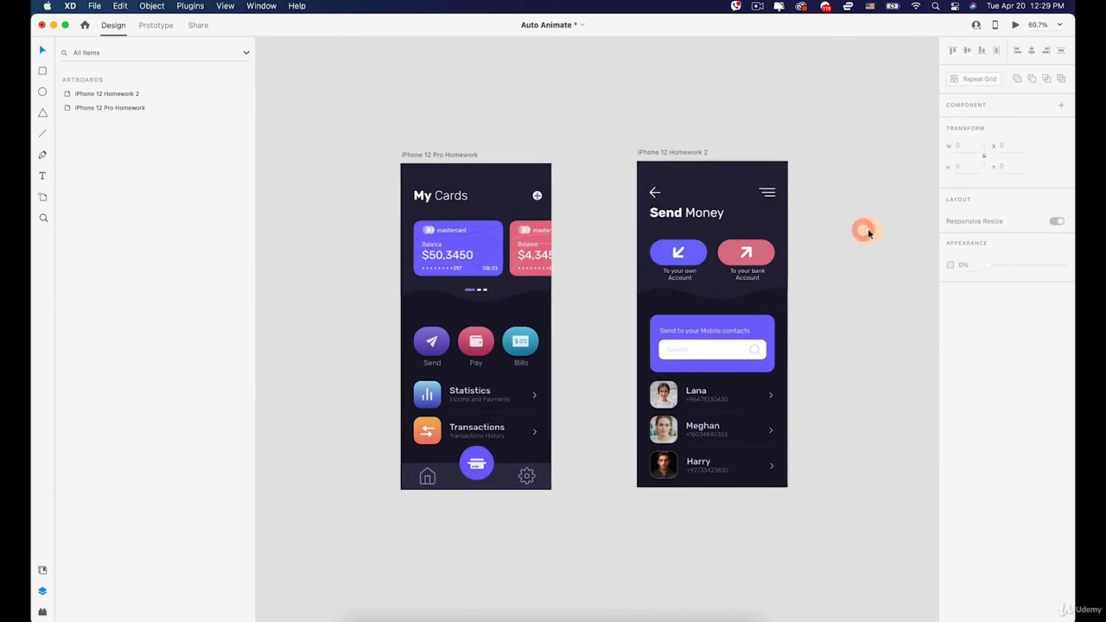
scroll(868, 232, down, 2)
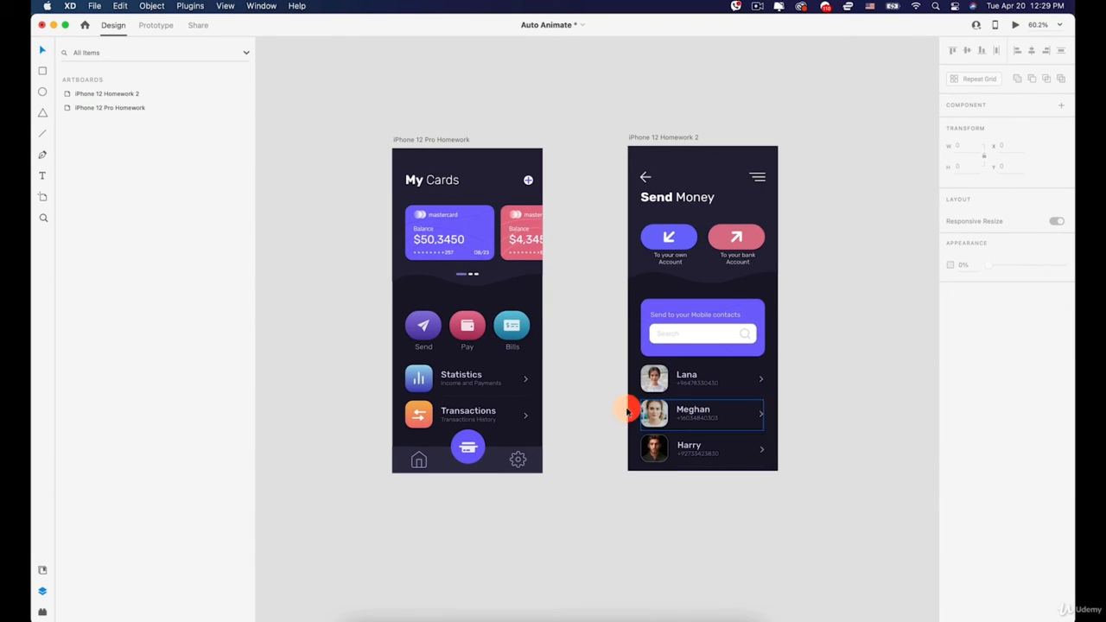
scroll(548, 215, down, 5)
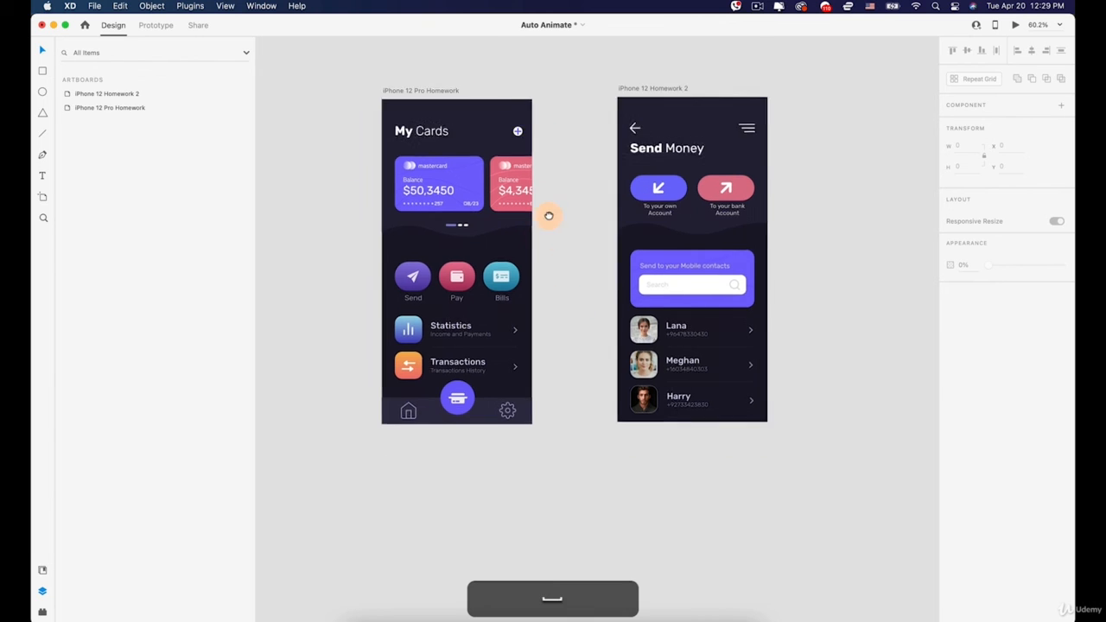
scroll(553, 354, up, 8)
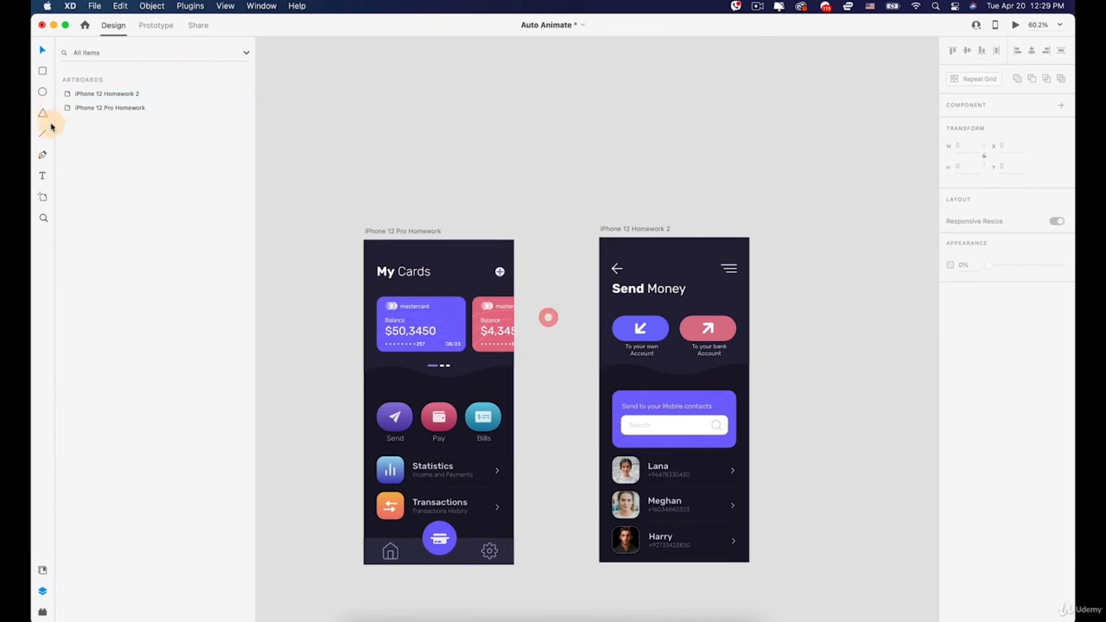
click(378, 153)
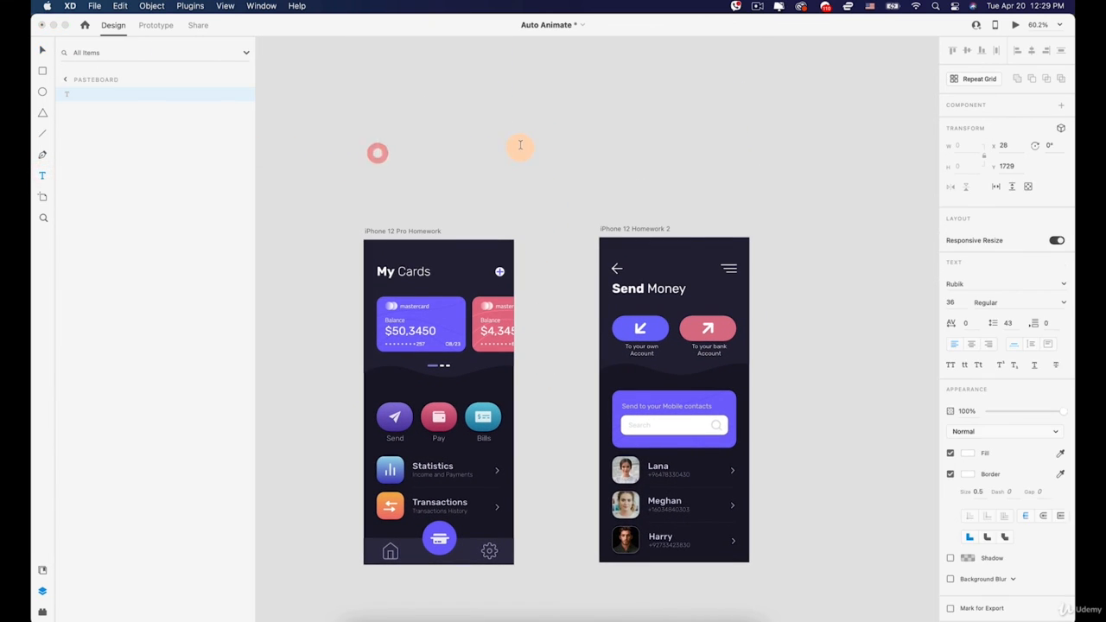
text(THi)
key(super+a)
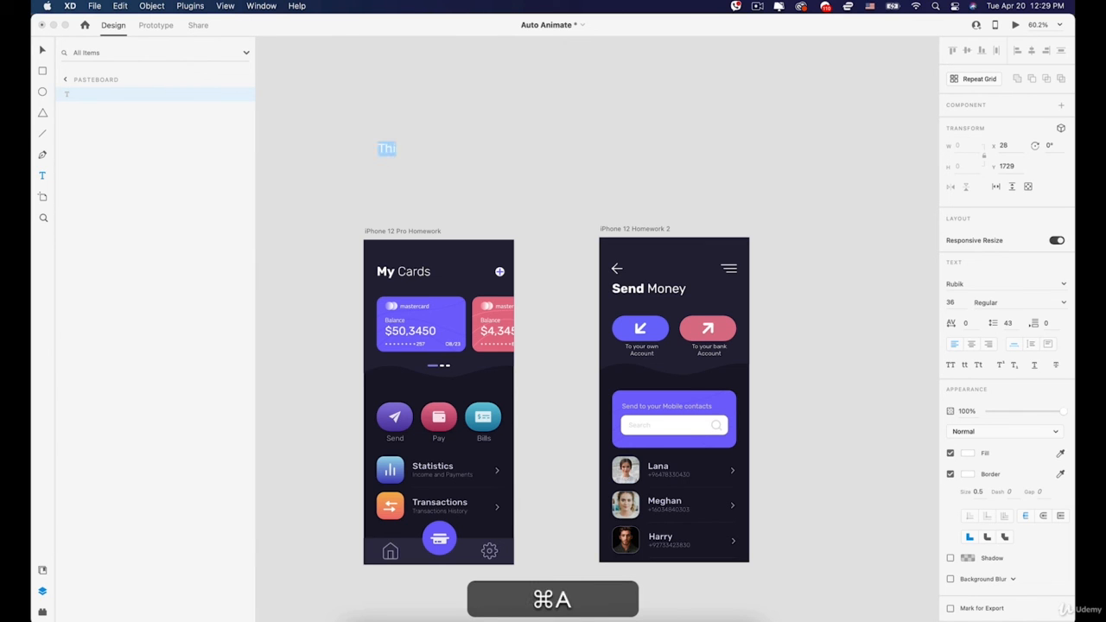
click(967, 453)
drag(896, 432, 787, 469)
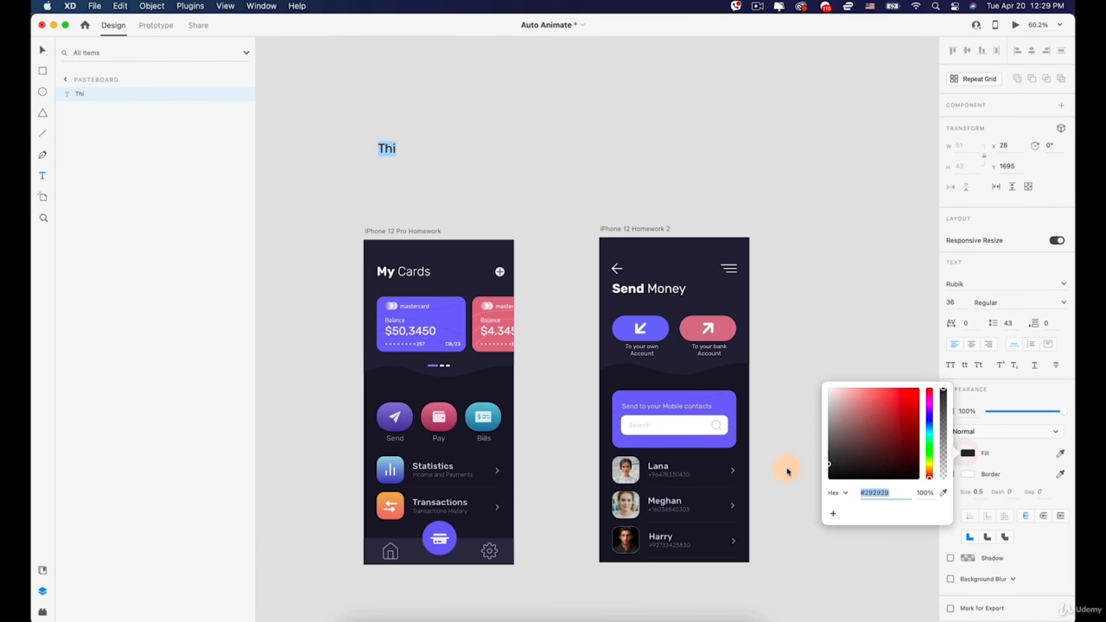
Replace the note's text with "Any object that we want to animate should be available in both artboards.".
click(388, 146)
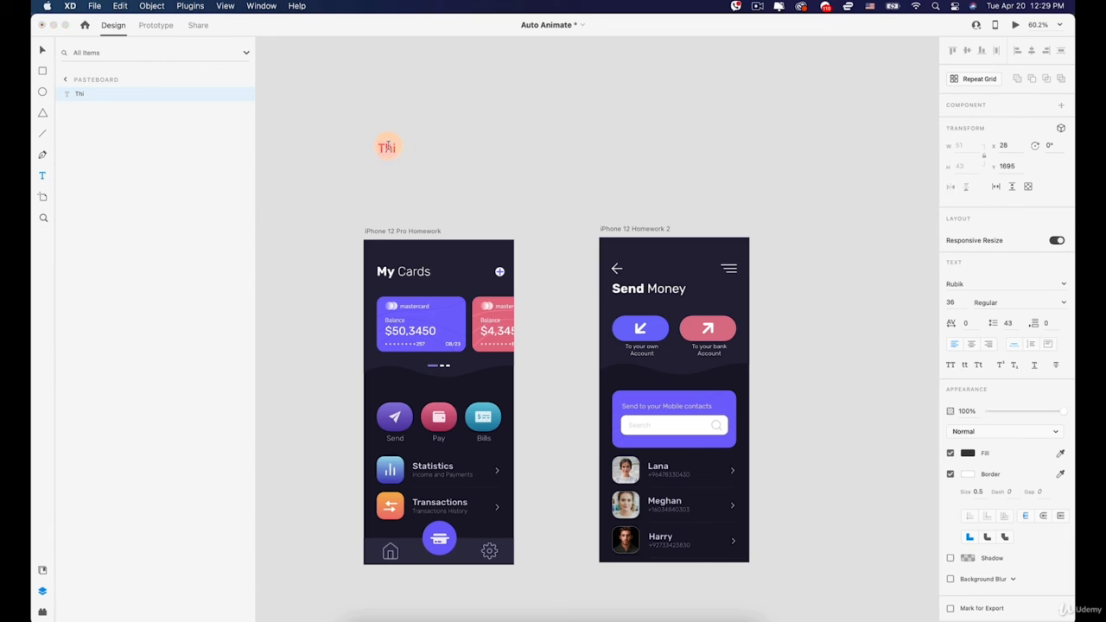
text(An)
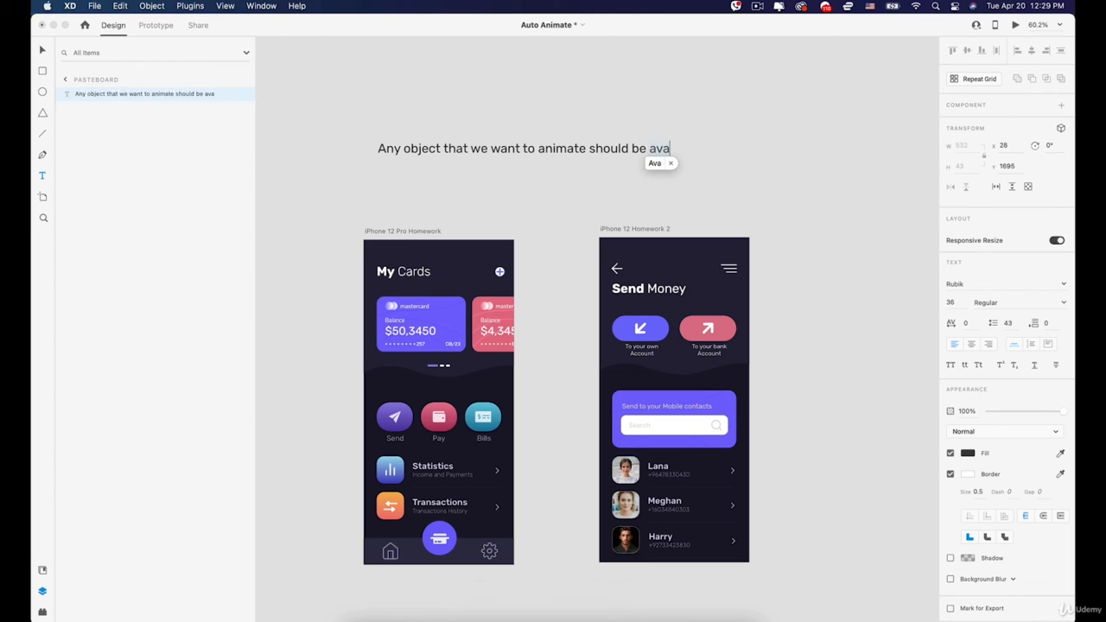
text(ilable in both artboars)
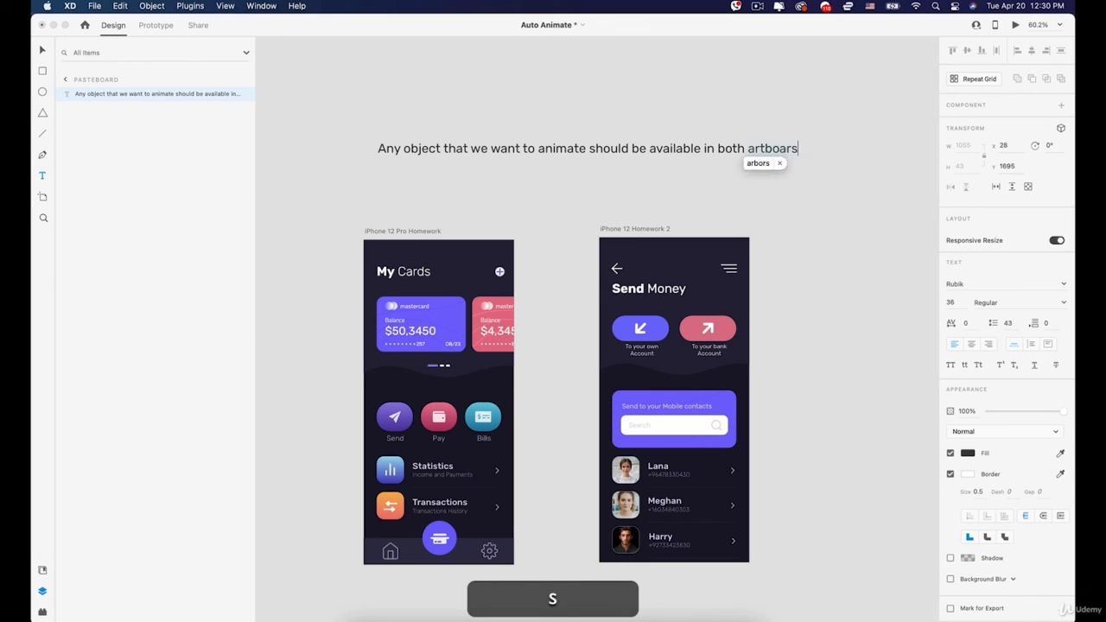
key(BackSpace)
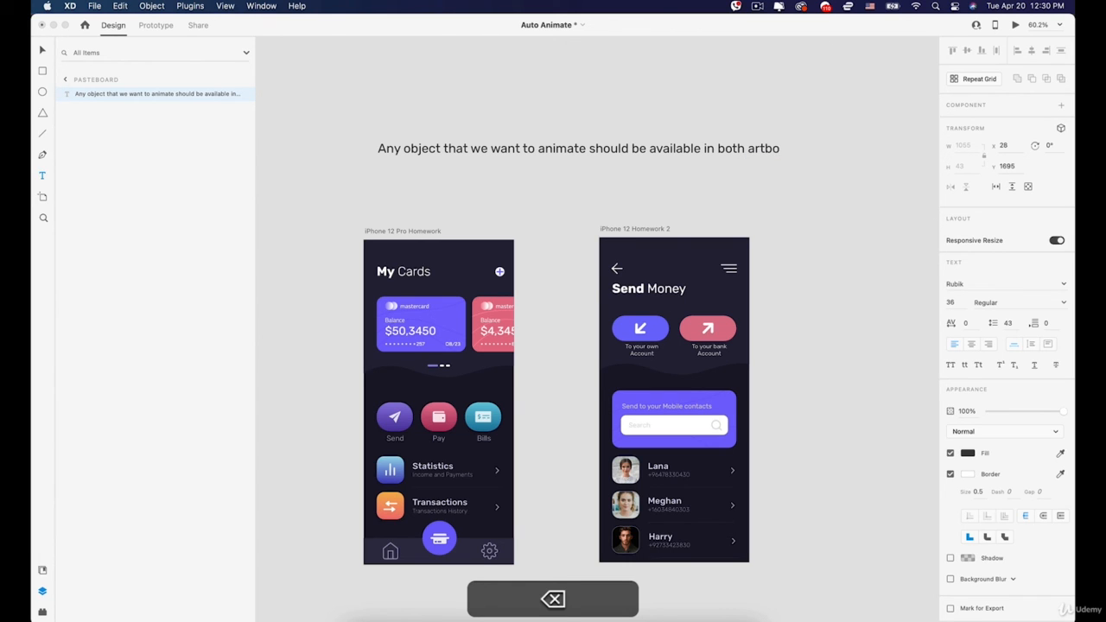
text(ards)
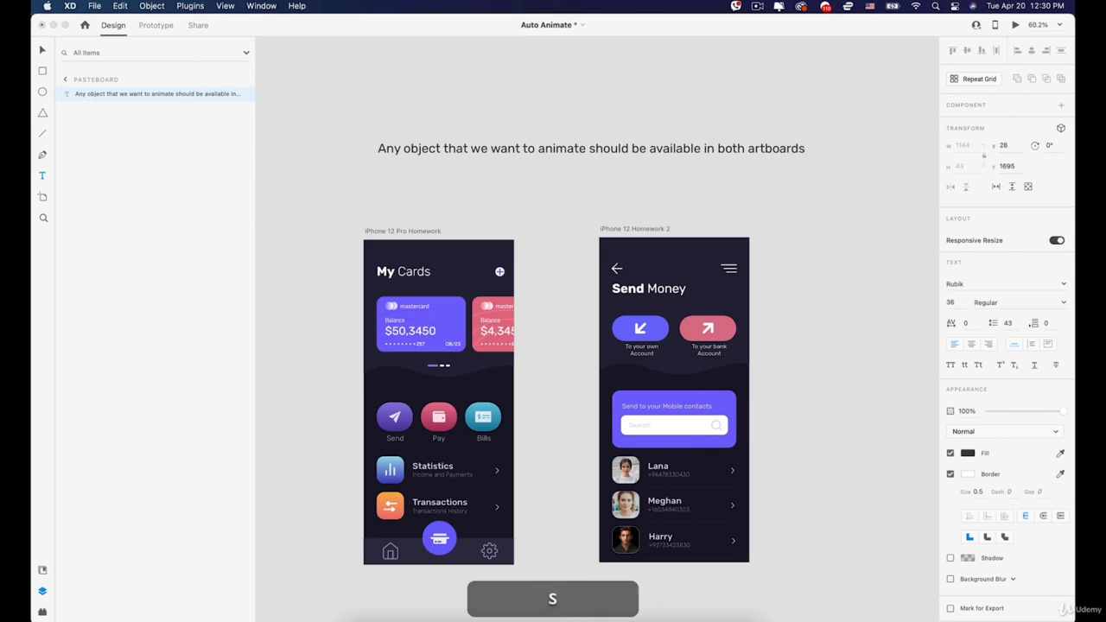
text(. )
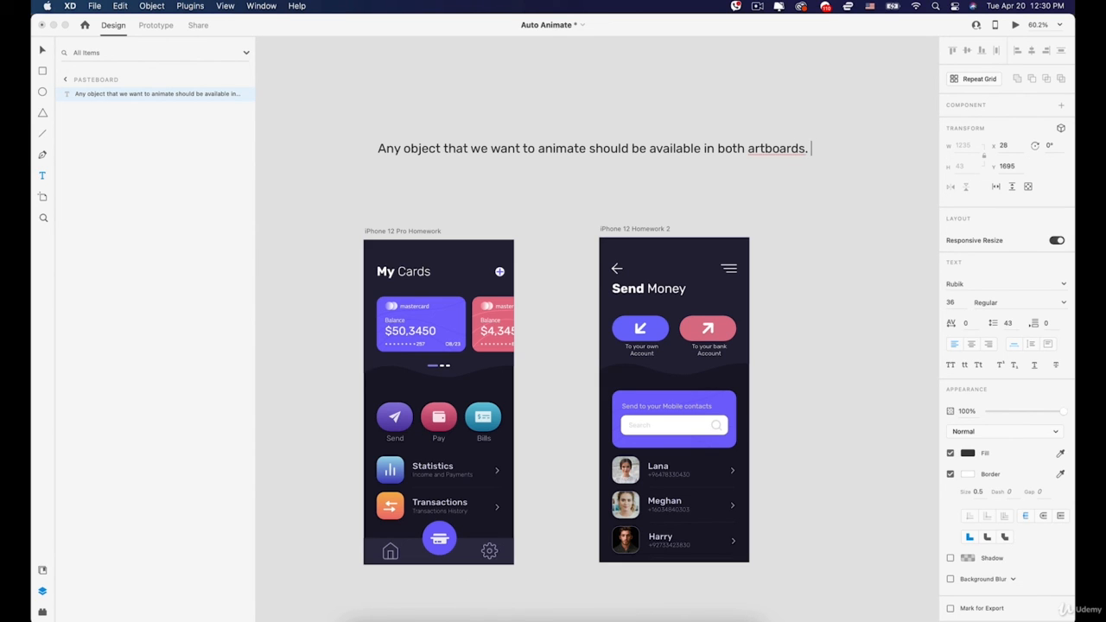
Continue the note with "Basically the object" and, on a second line, "Will transition between".
text(B)
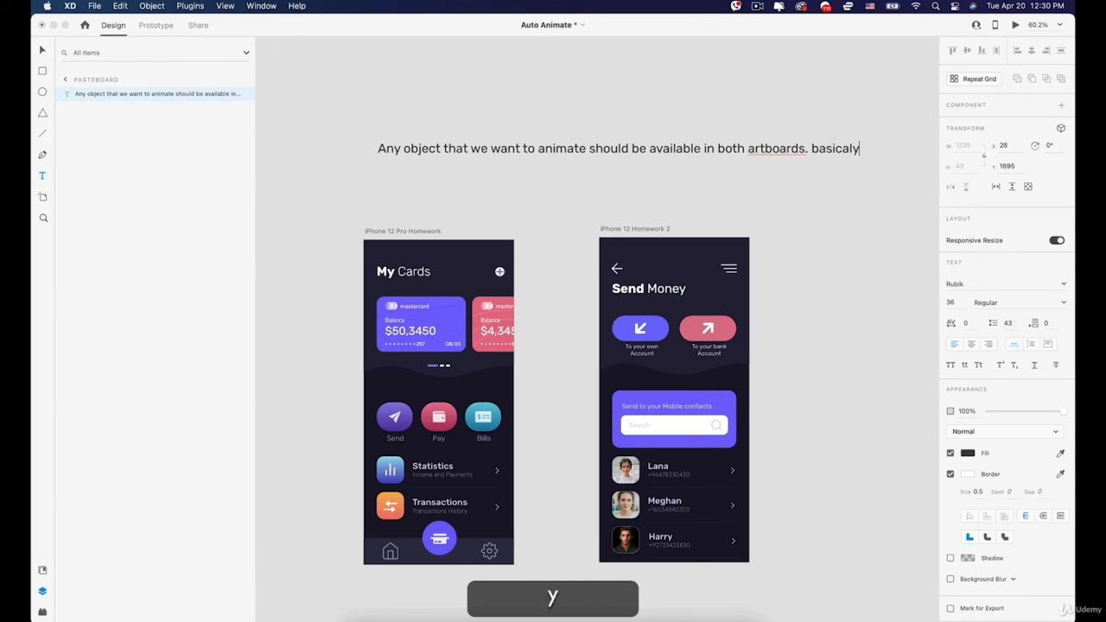
text(asically the object)
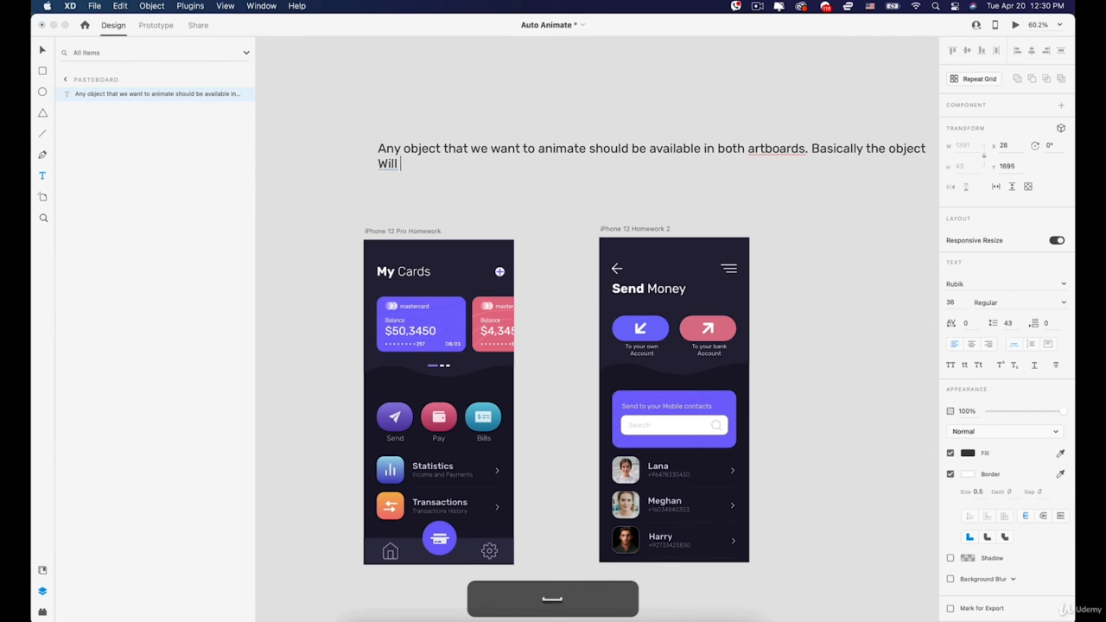
text( Will )
text(g)
text(t)
text(ransition be)
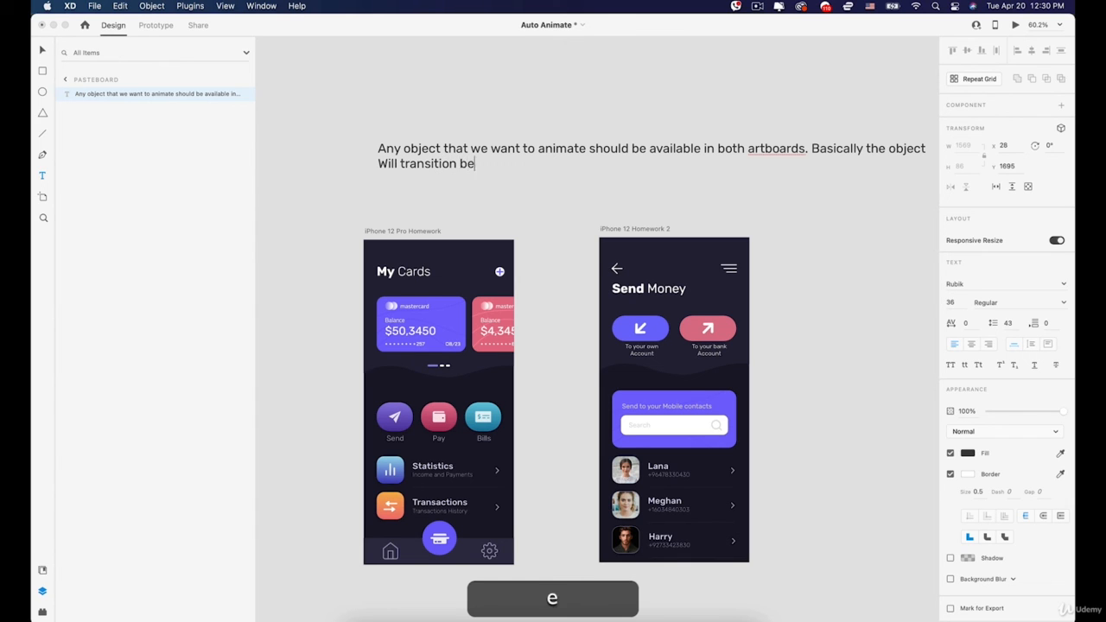
text(tween)
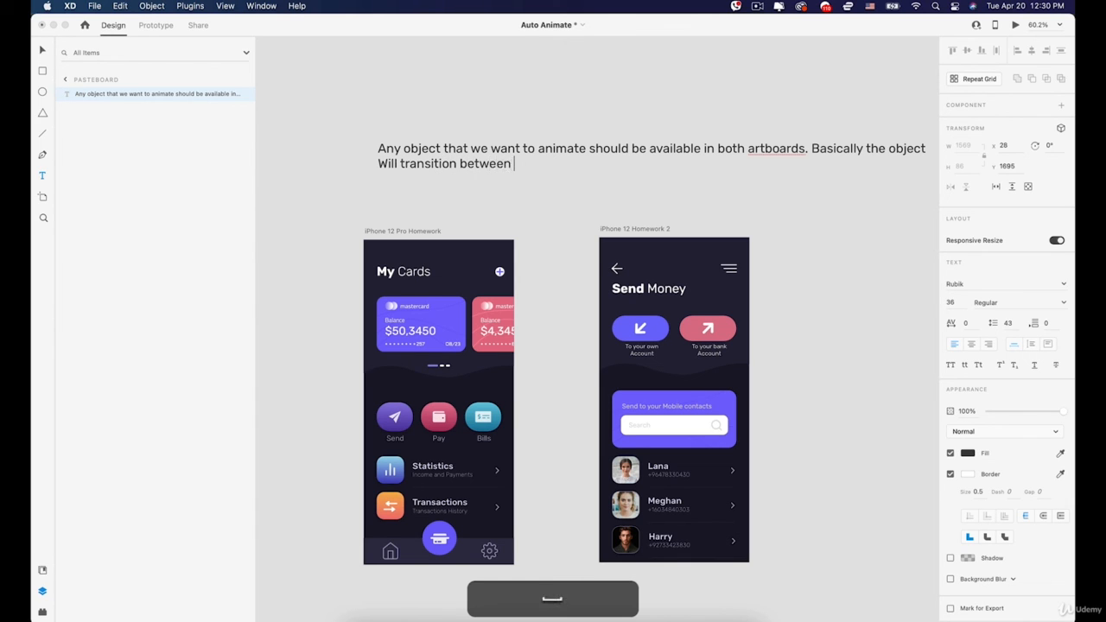